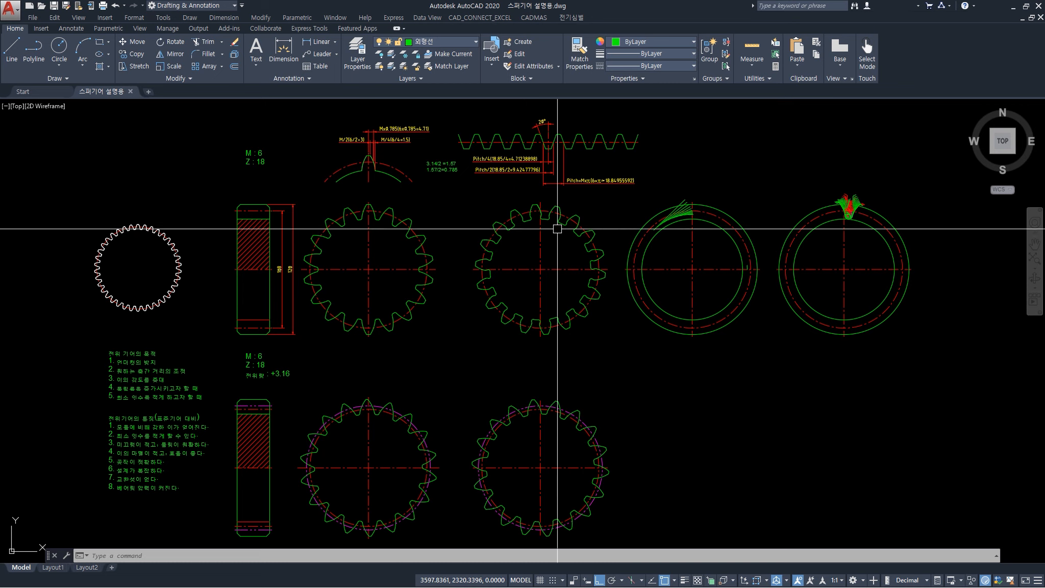
Step: Examine the tooth flanks and undercut roots of the gear drawn below the dimensioned rack
scroll(559, 225, up, 5)
scroll(560, 226, down, 1)
scroll(561, 234, up, 1)
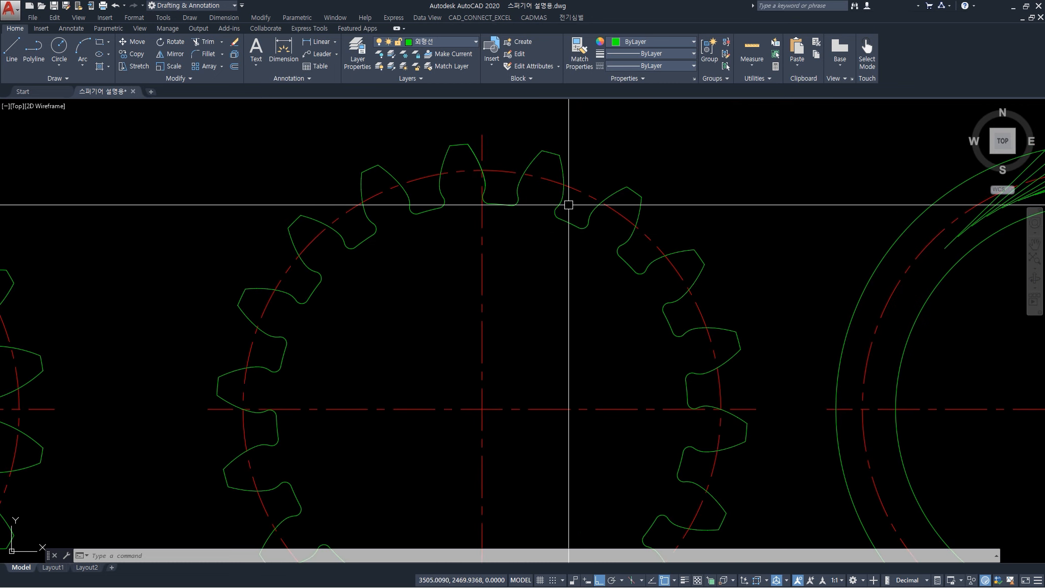
scroll(538, 191, up, 2)
scroll(564, 278, down, 3)
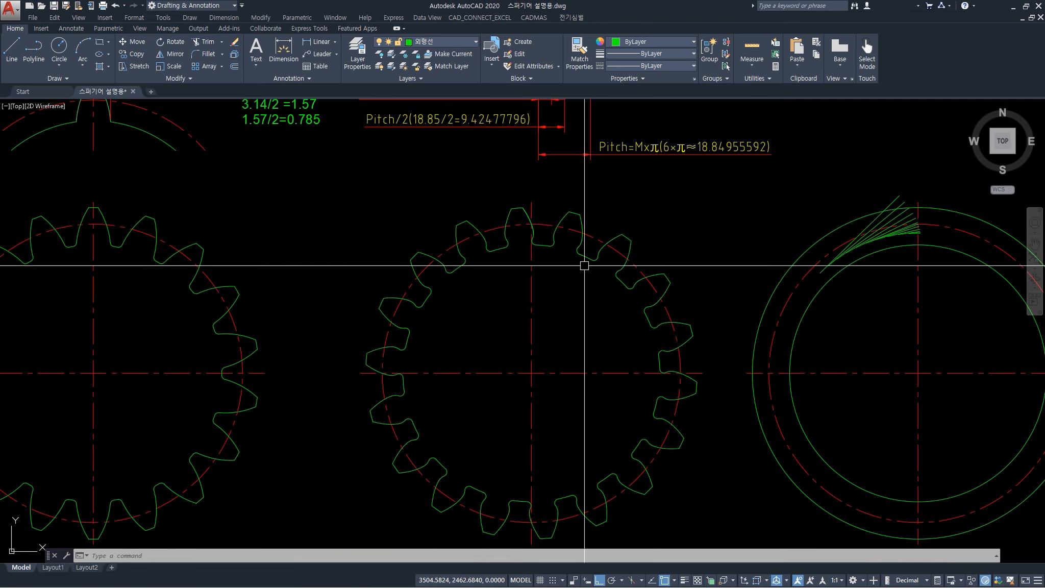
scroll(590, 252, up, 2)
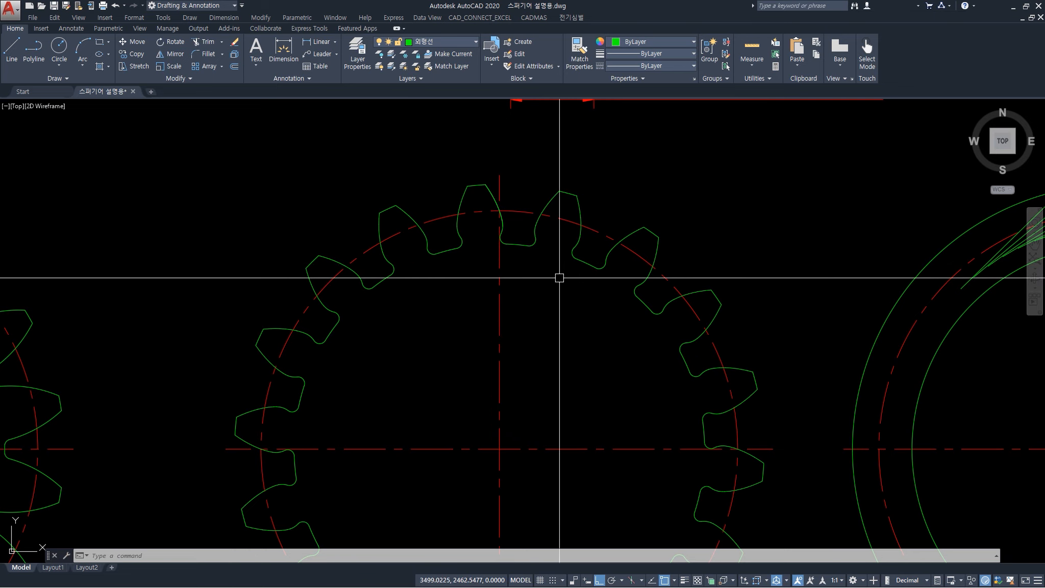
scroll(559, 277, up, 6)
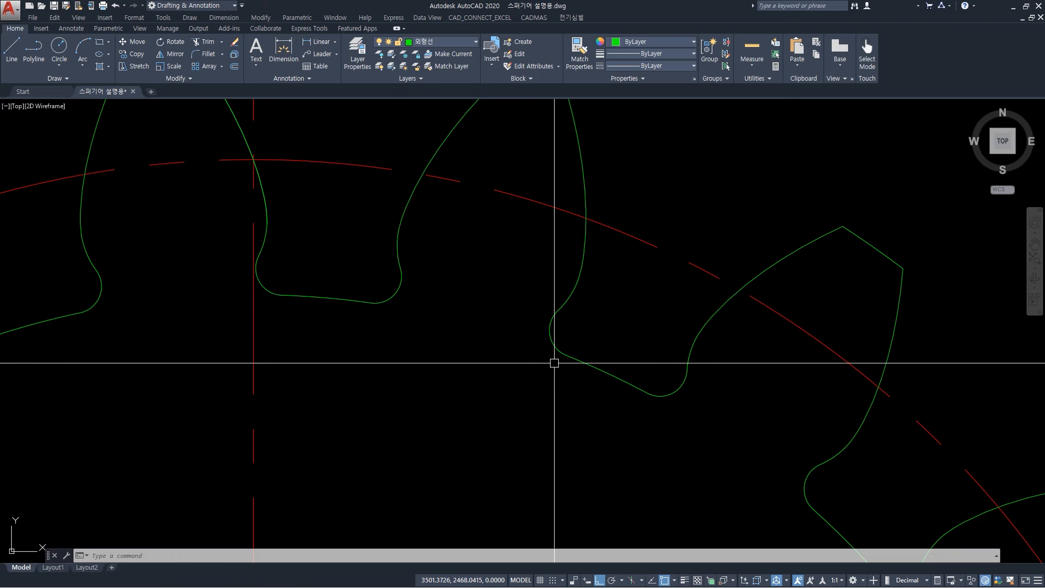
scroll(558, 383, down, 2)
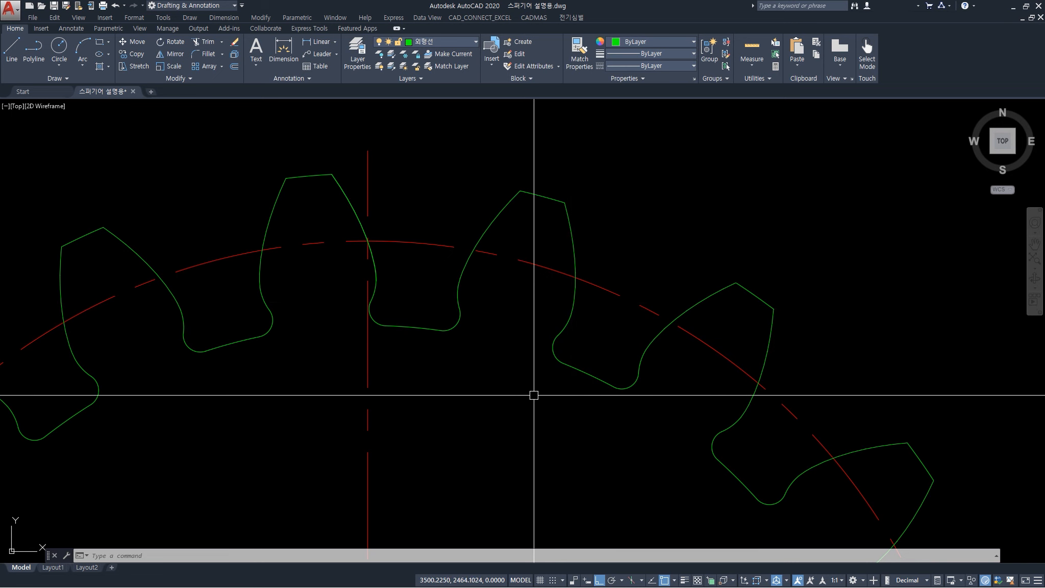
scroll(536, 395, down, 3)
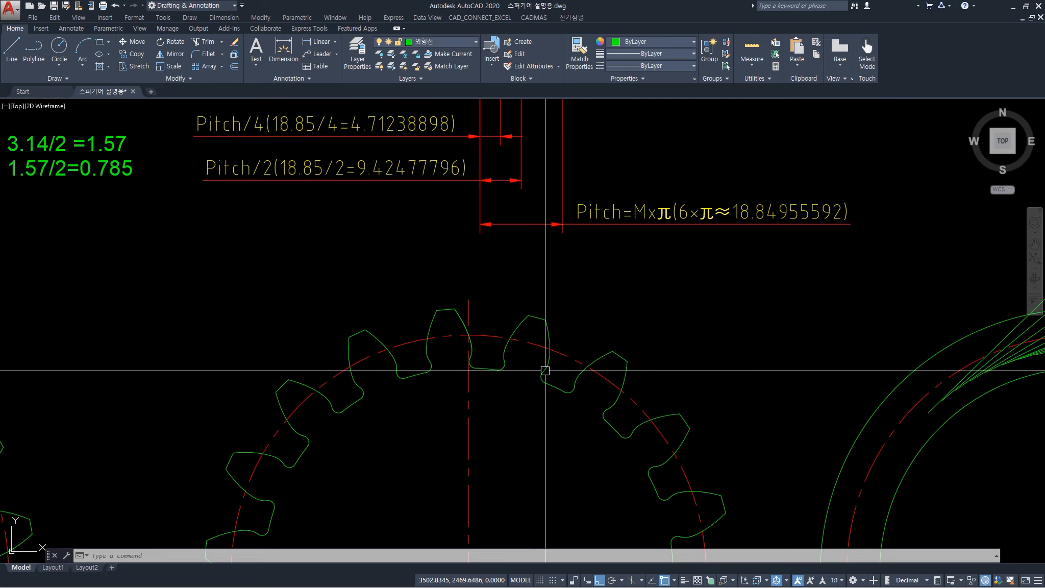
scroll(545, 370, down, 6)
scroll(658, 366, up, 6)
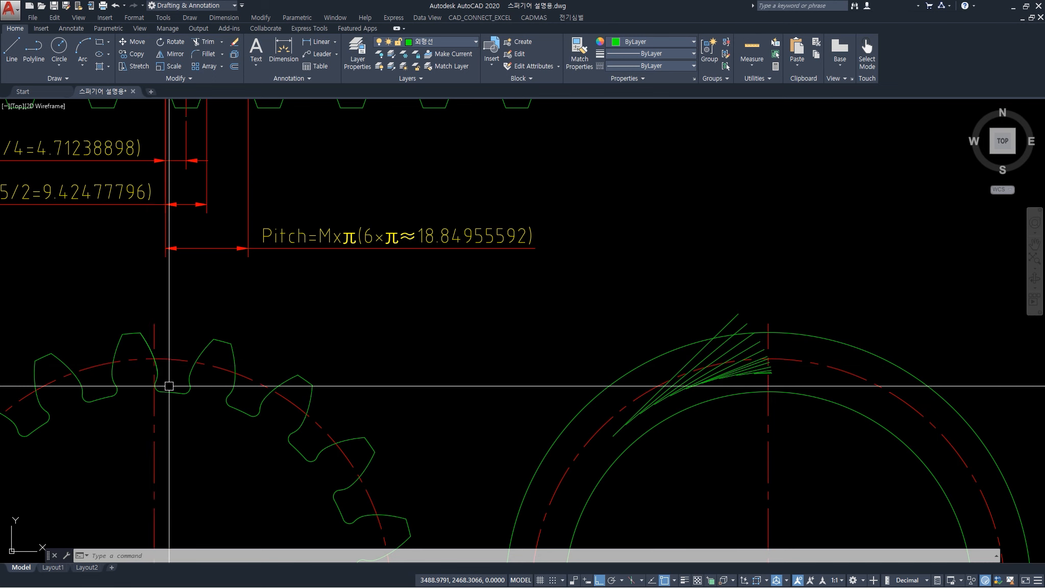
scroll(169, 398, down, 2)
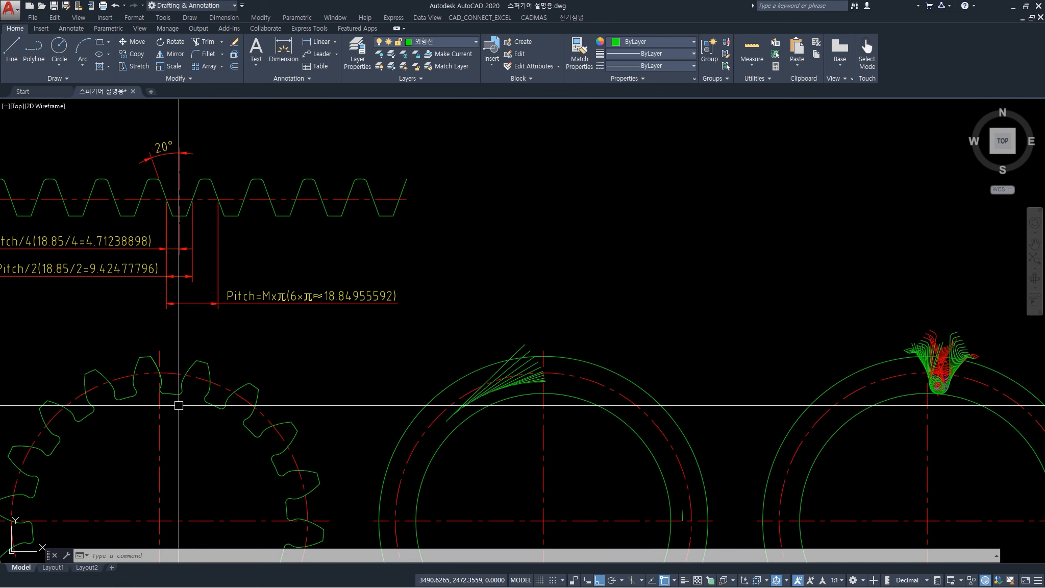
middle_drag(178, 406, 216, 396)
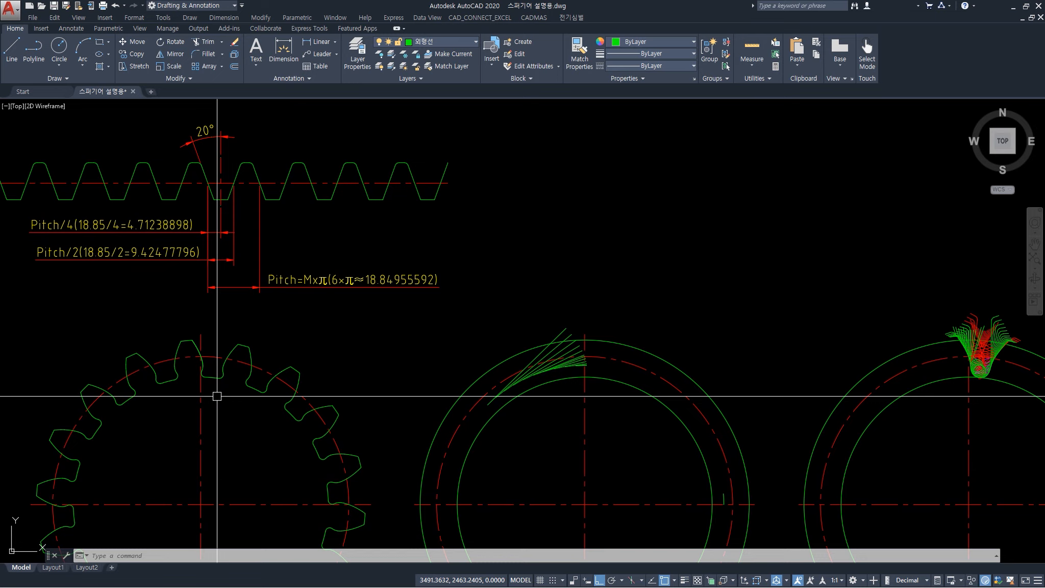
scroll(217, 396, up, 3)
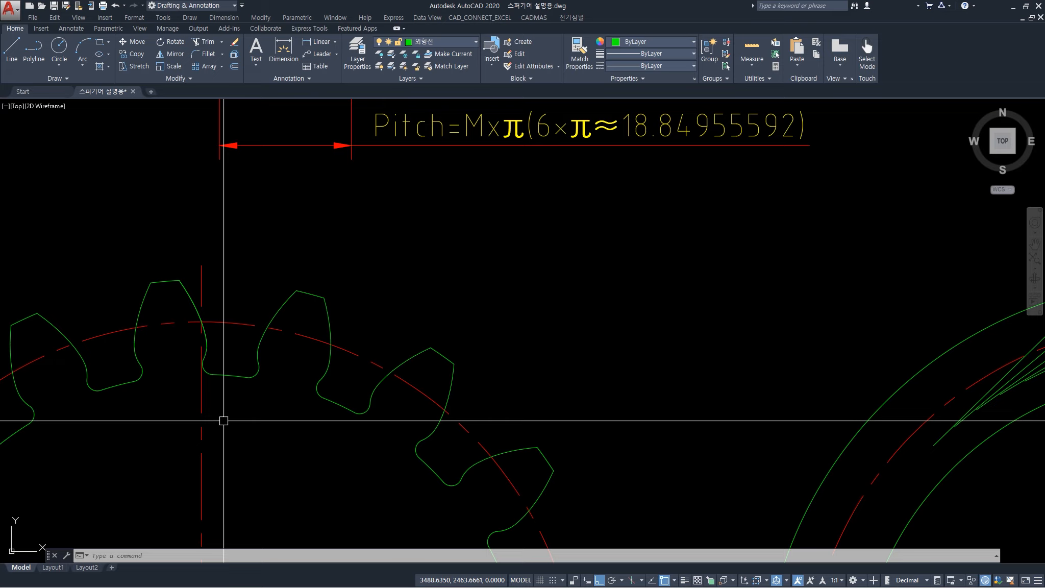
scroll(223, 421, down, 2)
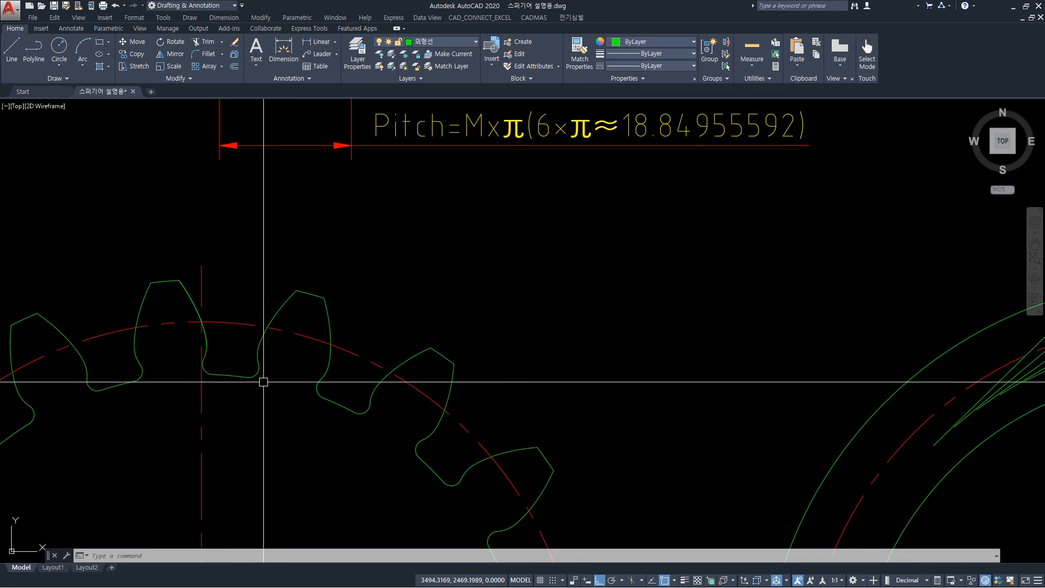
Step: Examine the overlapping rack-cutter outlines that form the tooth space at the top of the last ring
scroll(261, 378, down, 3)
middle_drag(634, 396, 333, 394)
scroll(754, 343, up, 6)
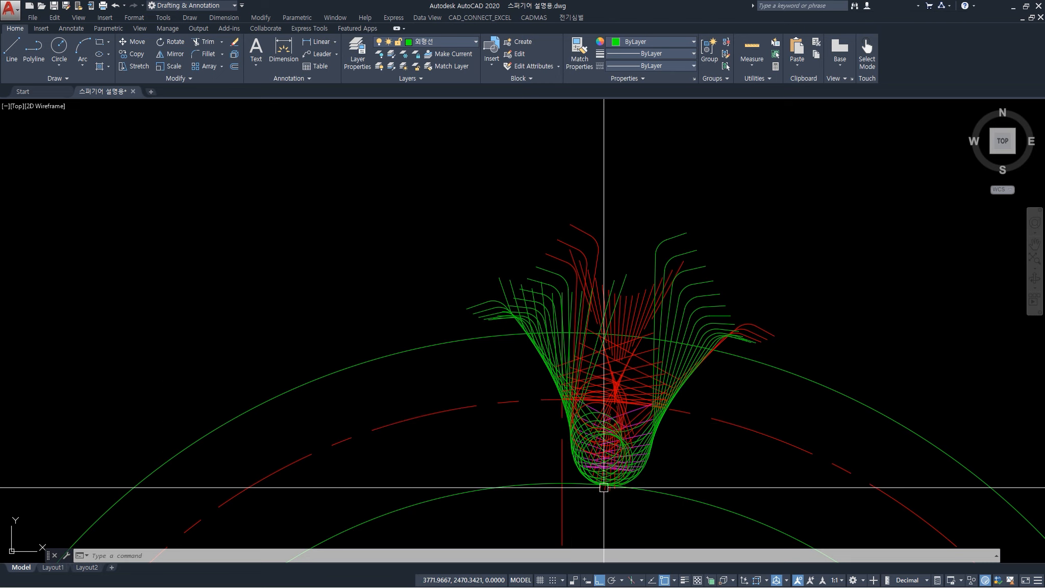
scroll(550, 405, up, 6)
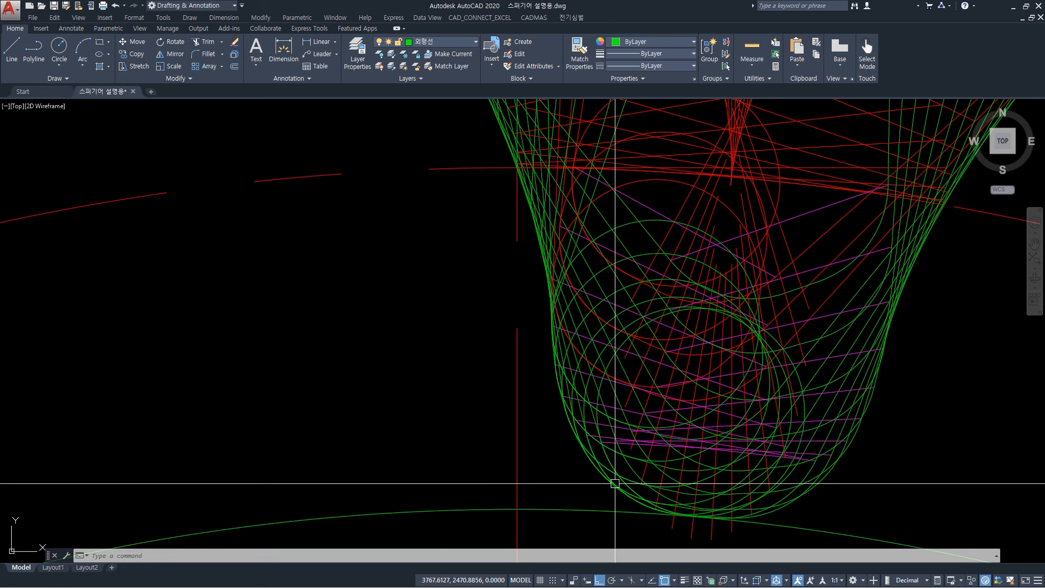
middle_drag(606, 199, 630, 303)
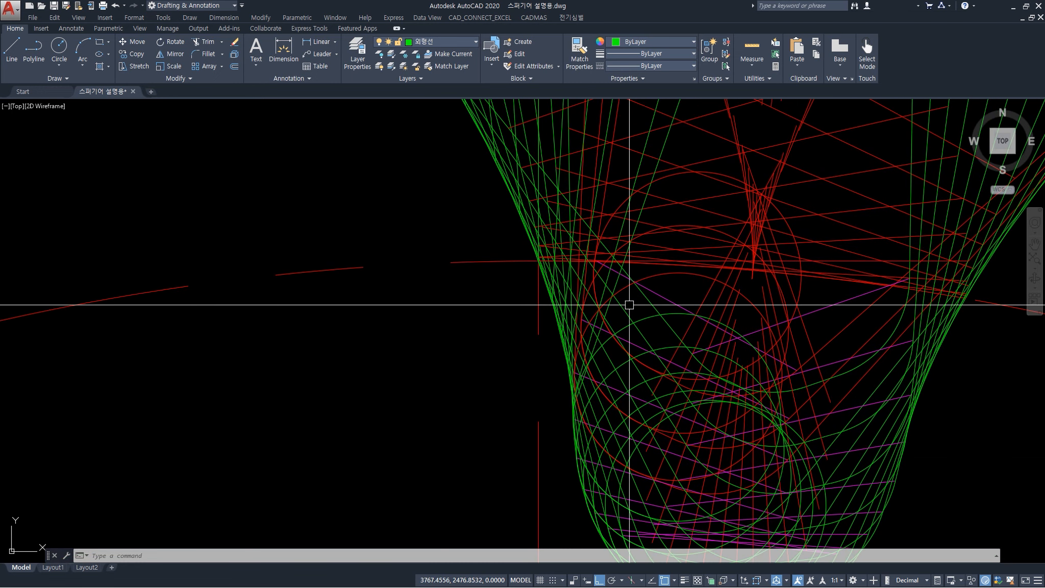
scroll(380, 344, down, 7)
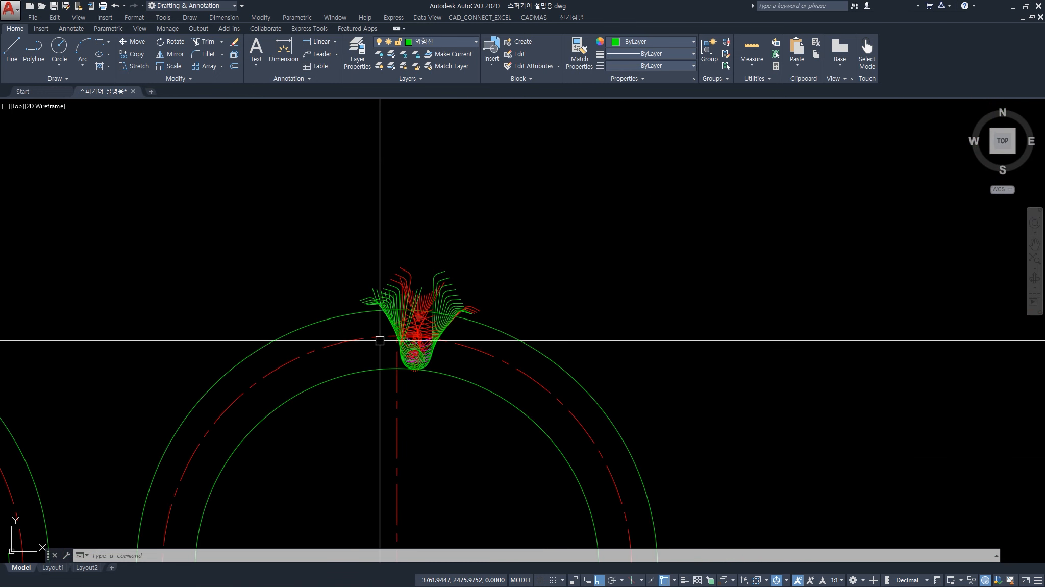
middle_drag(270, 271, 388, 275)
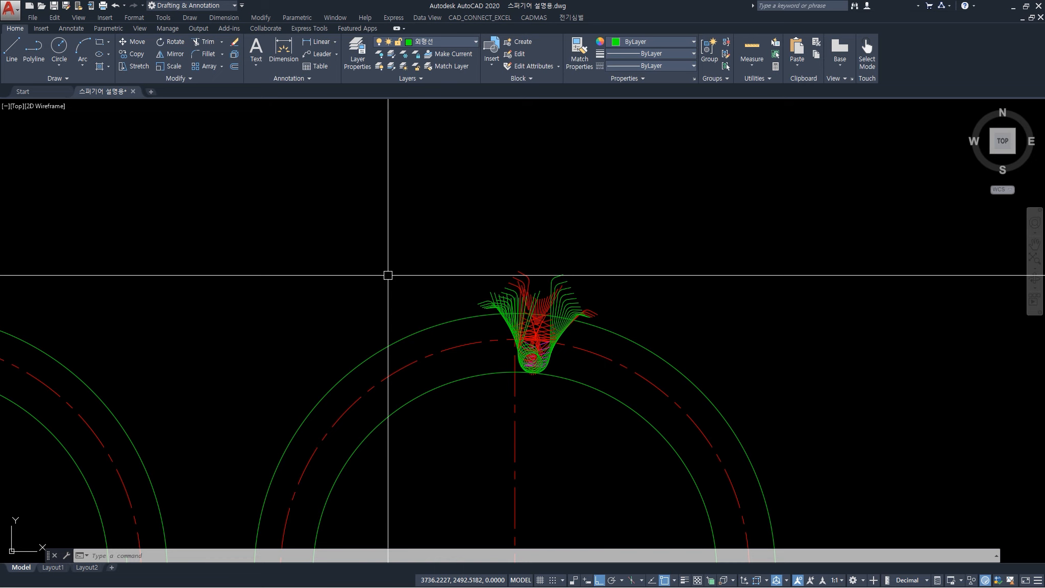
scroll(440, 291, down, 3)
scroll(444, 296, up, 7)
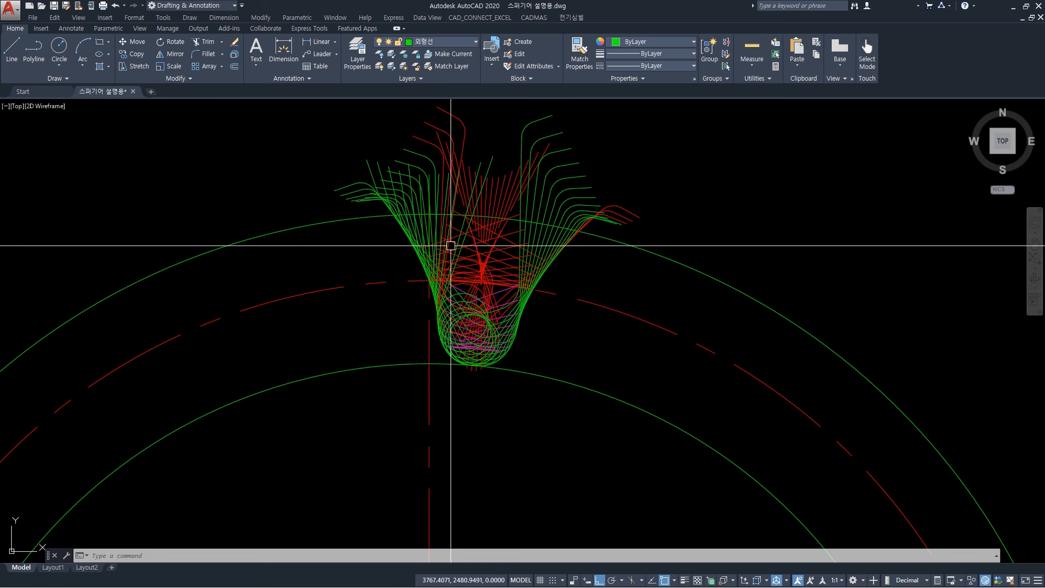
scroll(457, 246, down, 2)
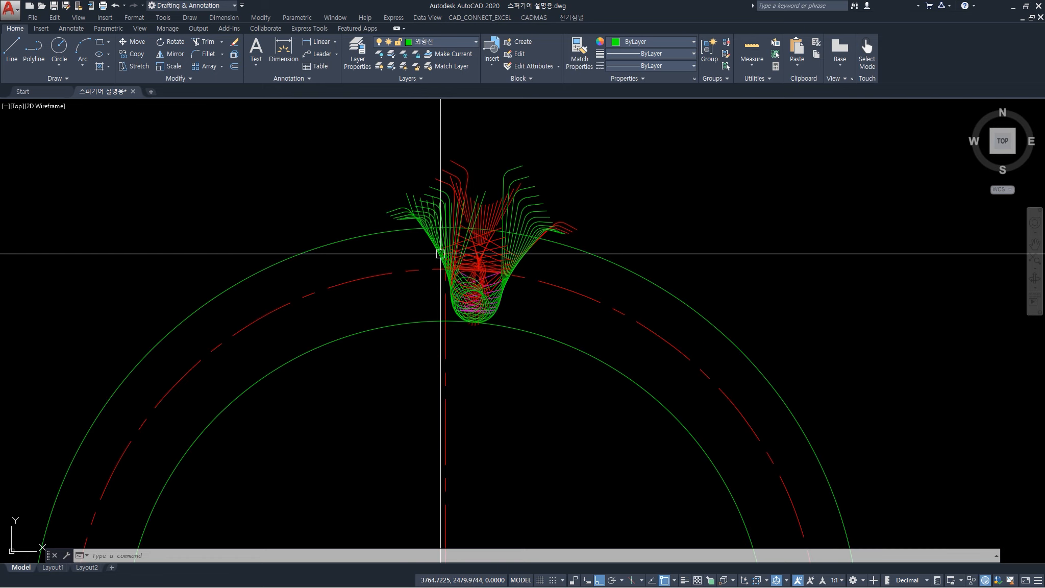
scroll(440, 253, down, 4)
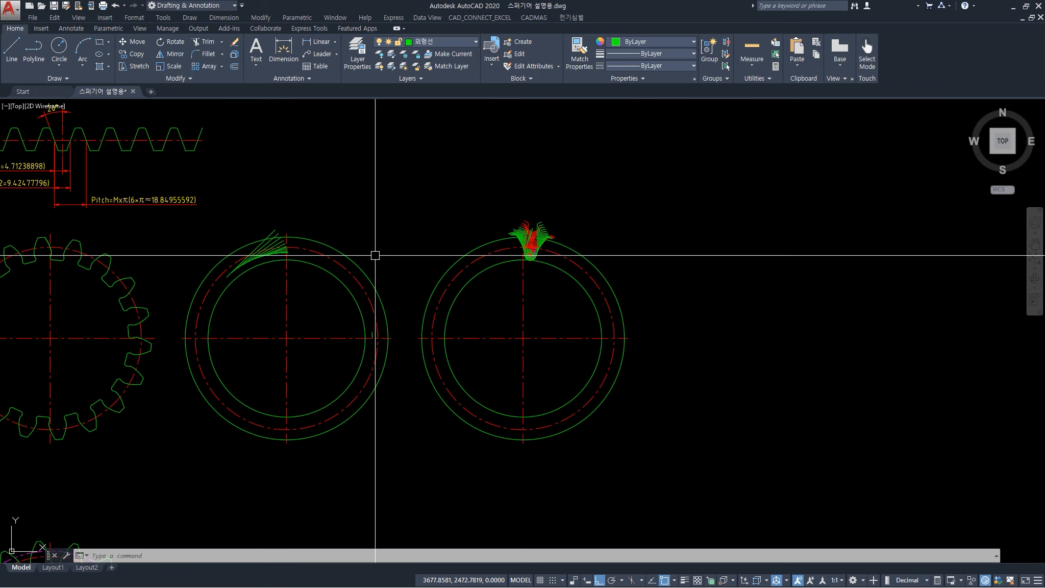
Step: Highlight the involute flank spline crossing the vertical centreline on the gear's top tooth, and clear the selection after viewing it
scroll(244, 268, up, 9)
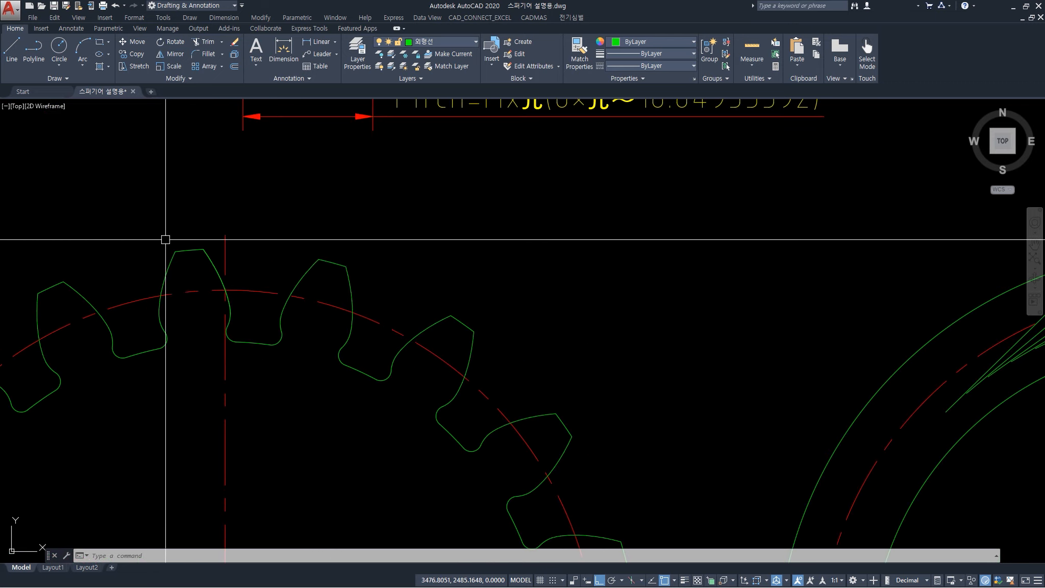
scroll(221, 276, up, 5)
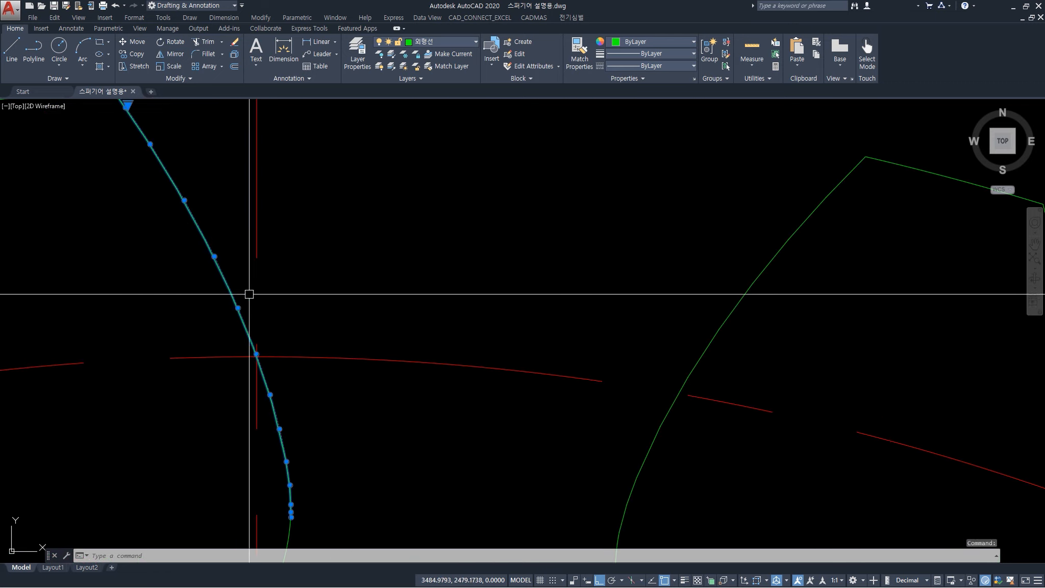
scroll(249, 293, down, 6)
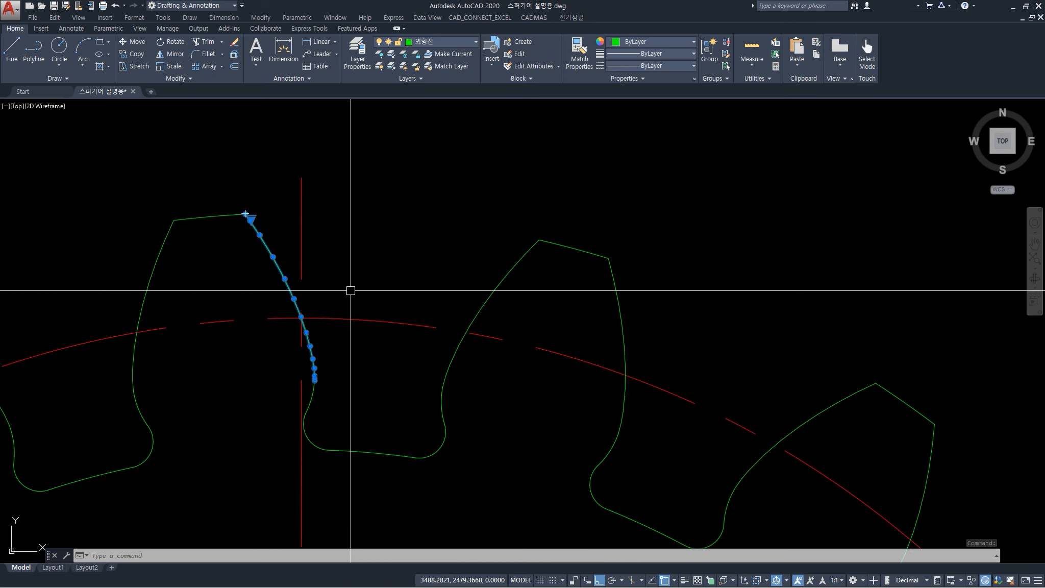
key(Escape)
scroll(349, 291, down, 8)
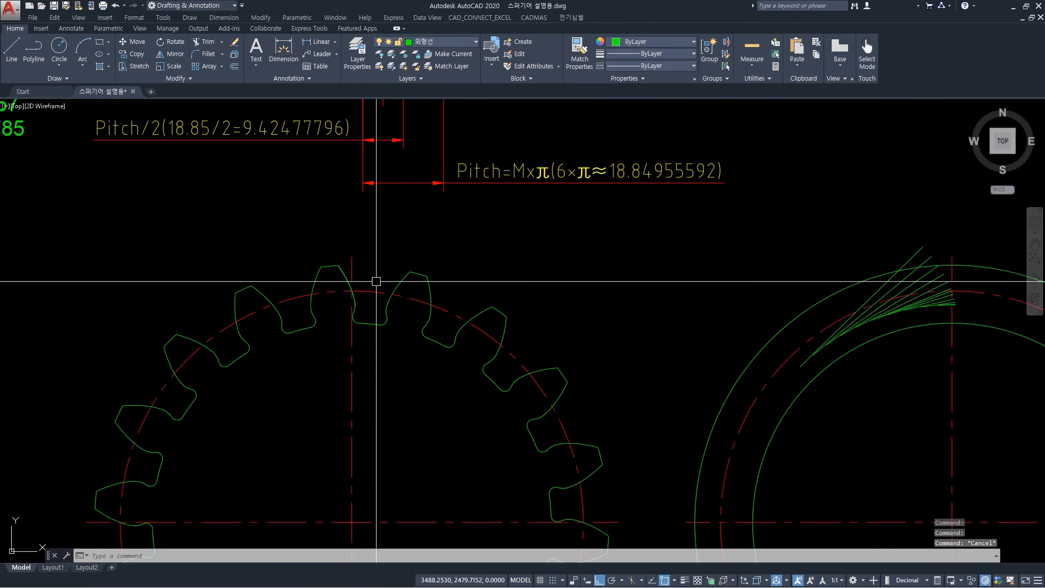
Step: Highlight the left flank and root splines along the last ring's cutter outlines, and clear the selection after viewing them
scroll(745, 313, up, 7)
scroll(746, 314, up, 3)
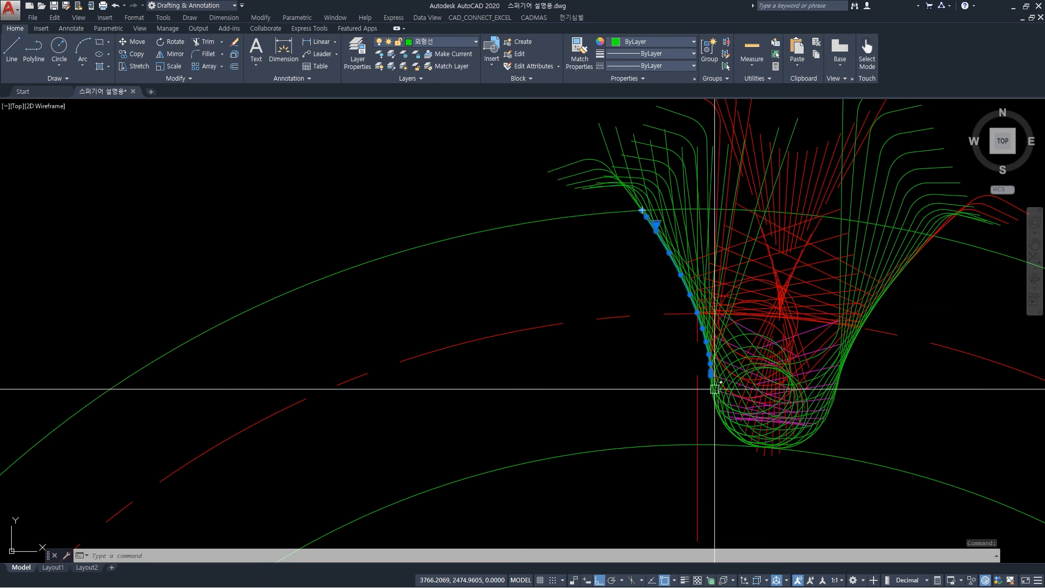
click(722, 424)
scroll(722, 424, up, 9)
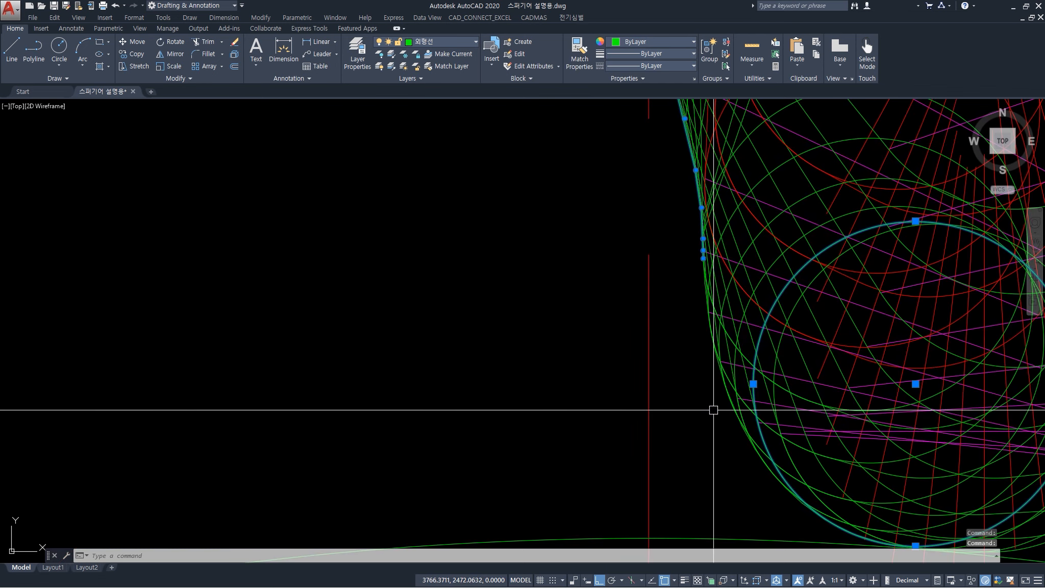
scroll(725, 303, down, 6)
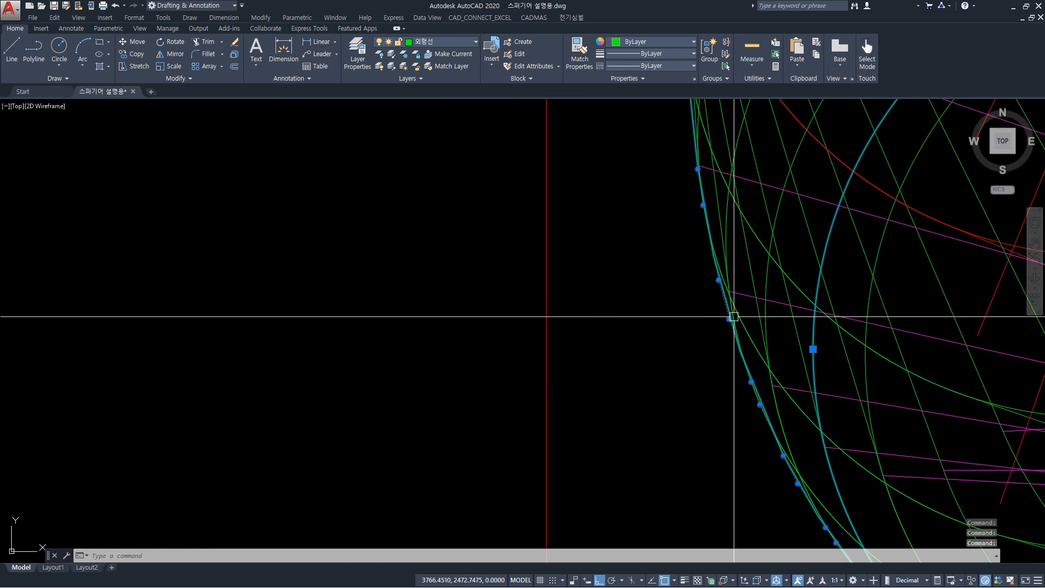
key(Escape)
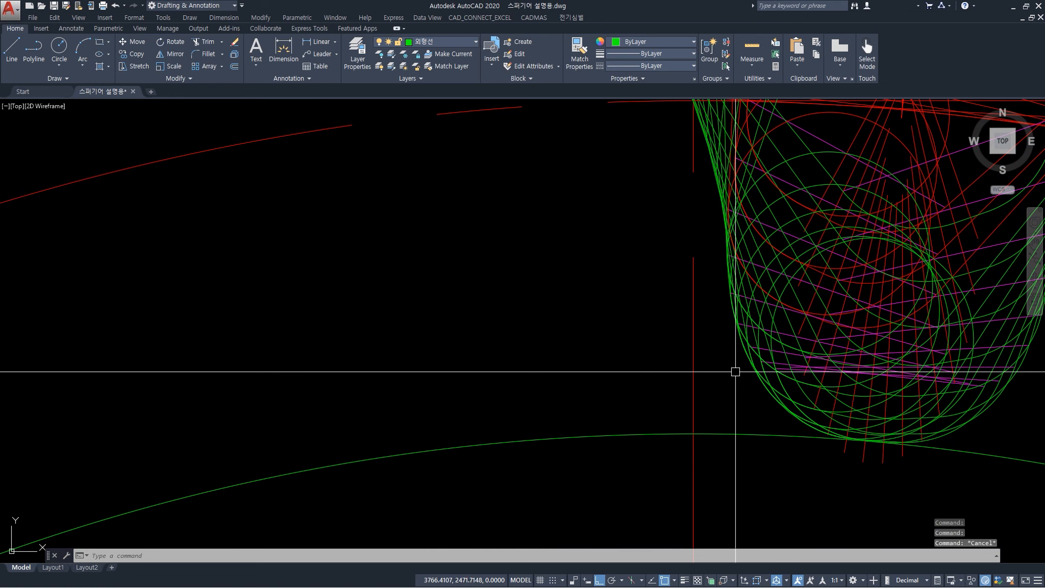
Step: Copy the left root and flank splines from the last ring's centre to the centre of the gear below the dimensioned rack
text(co)
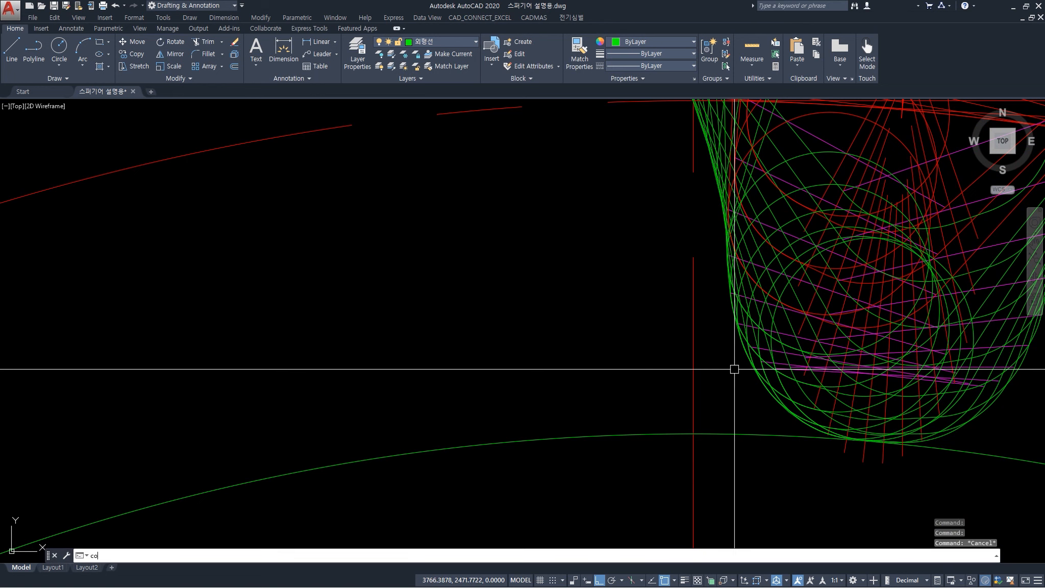
scroll(734, 368, up, 2)
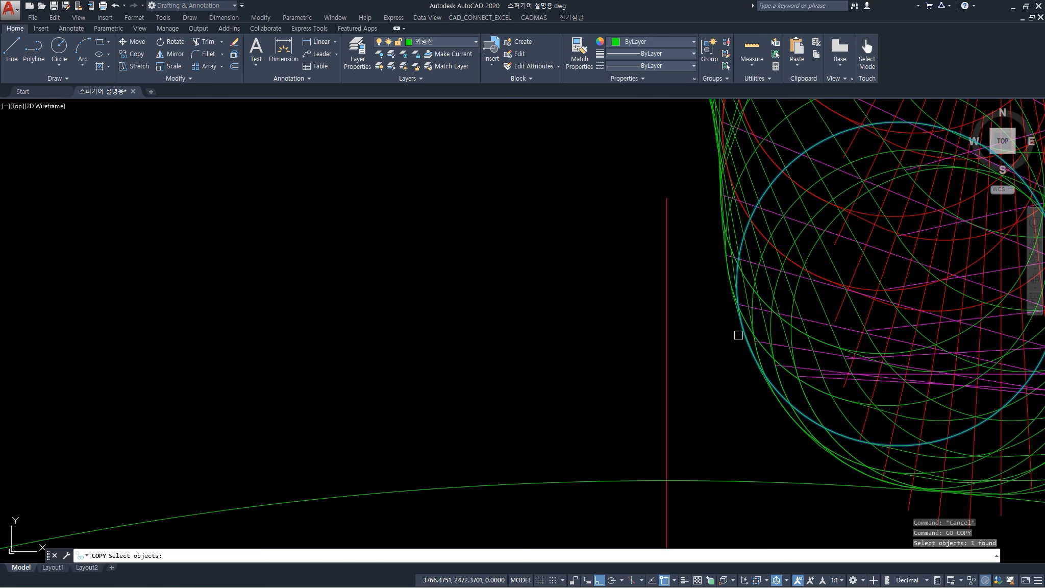
scroll(735, 314, up, 3)
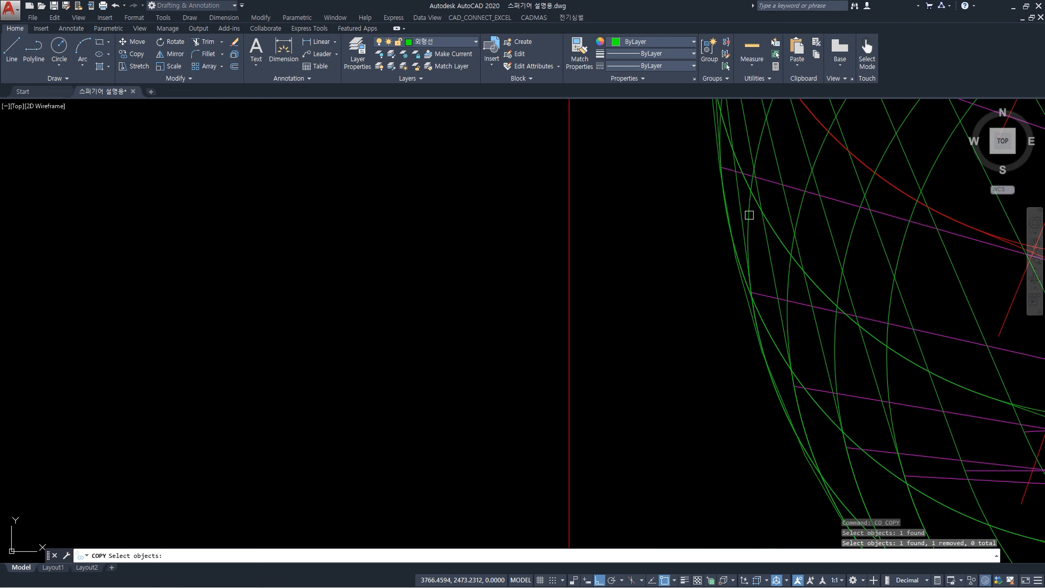
scroll(735, 296, down, 8)
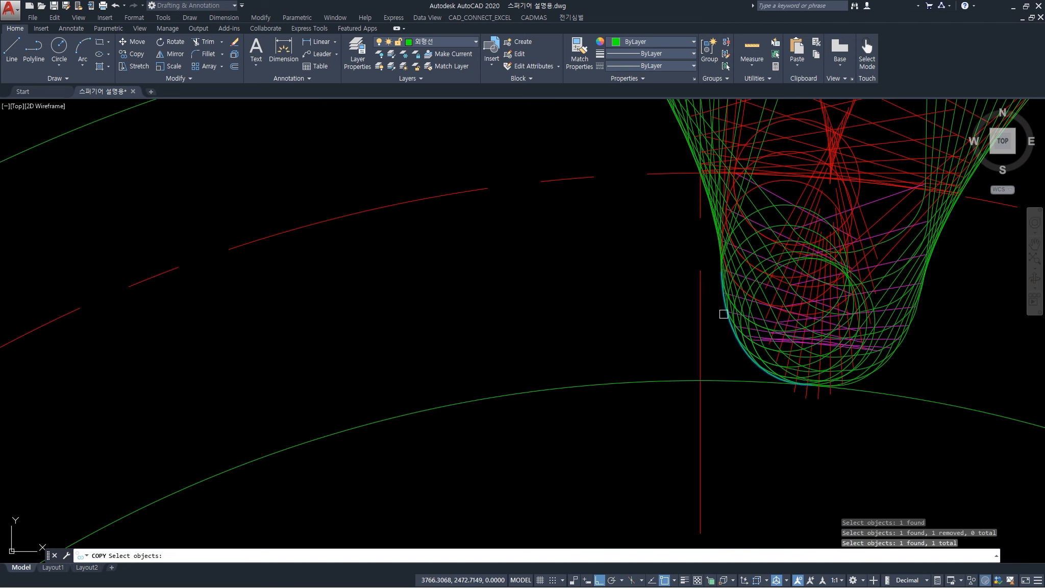
scroll(678, 268, up, 4)
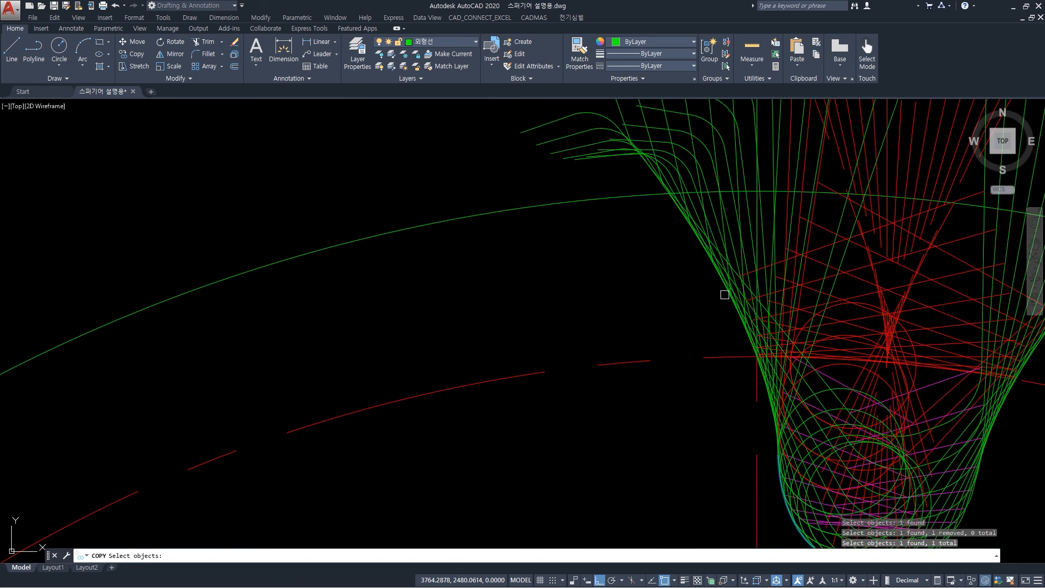
scroll(723, 305, down, 9)
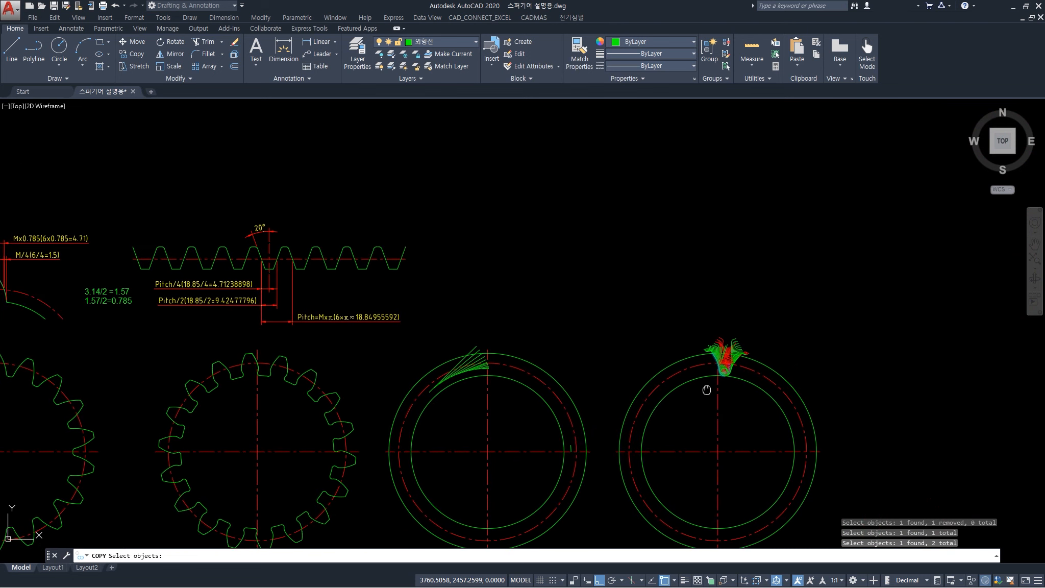
key(Return)
click(687, 379)
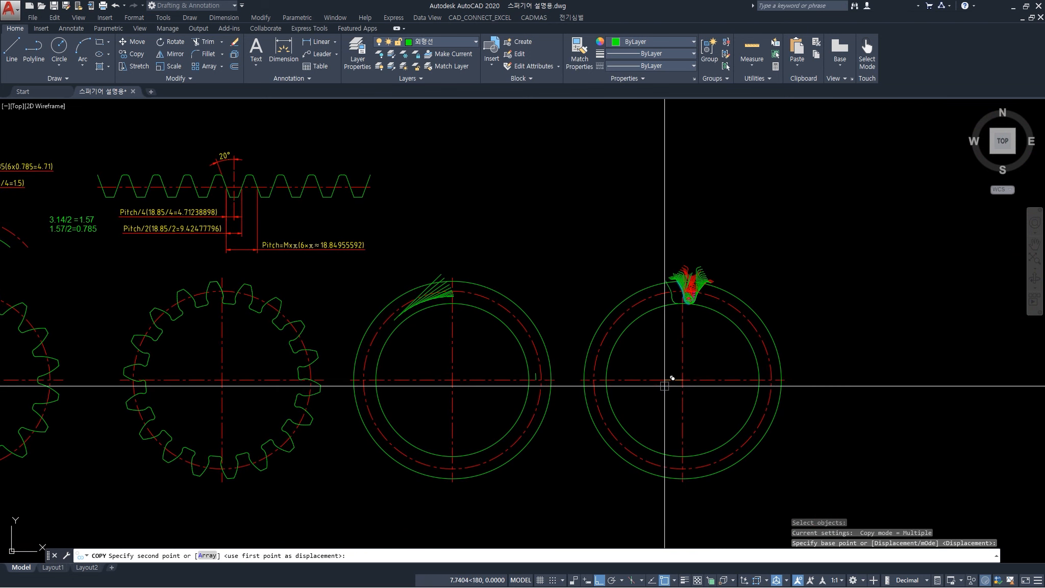
scroll(225, 378, up, 2)
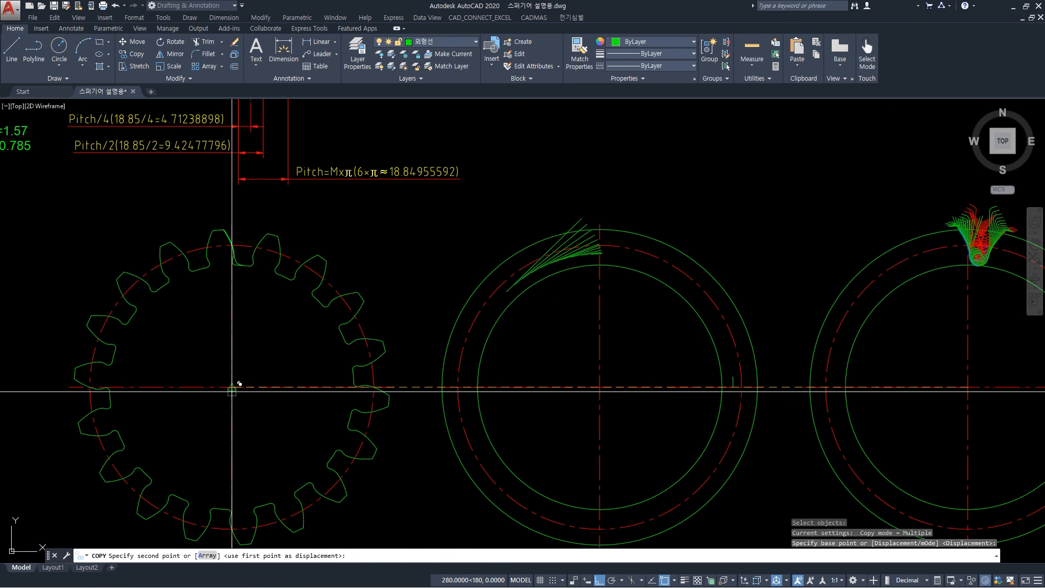
click(232, 391)
key(Escape)
Step: Highlight the copied root spline in the gear's top tooth space, and clear the selection after viewing it
scroll(233, 281, up, 8)
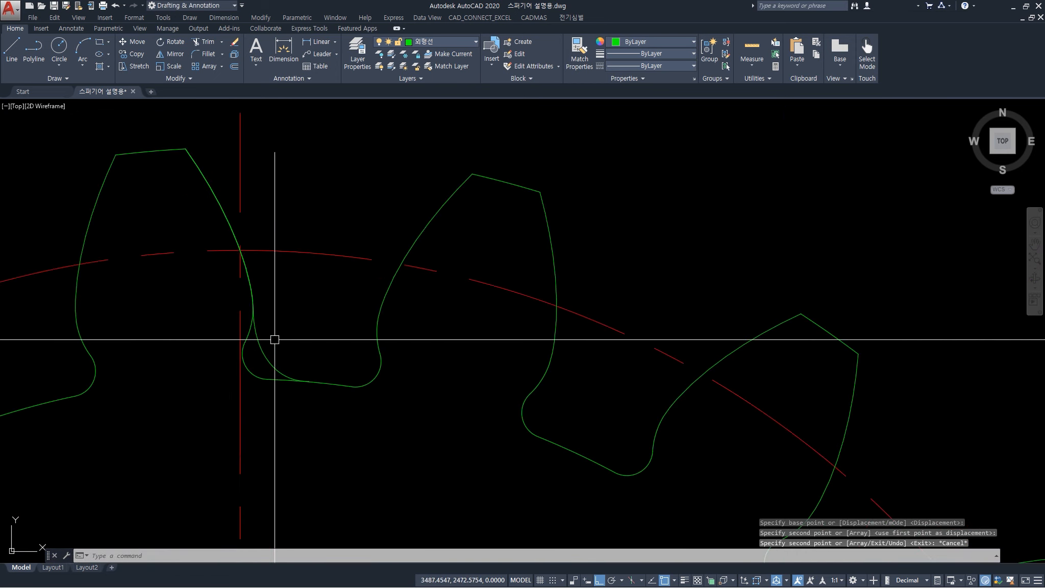
click(270, 362)
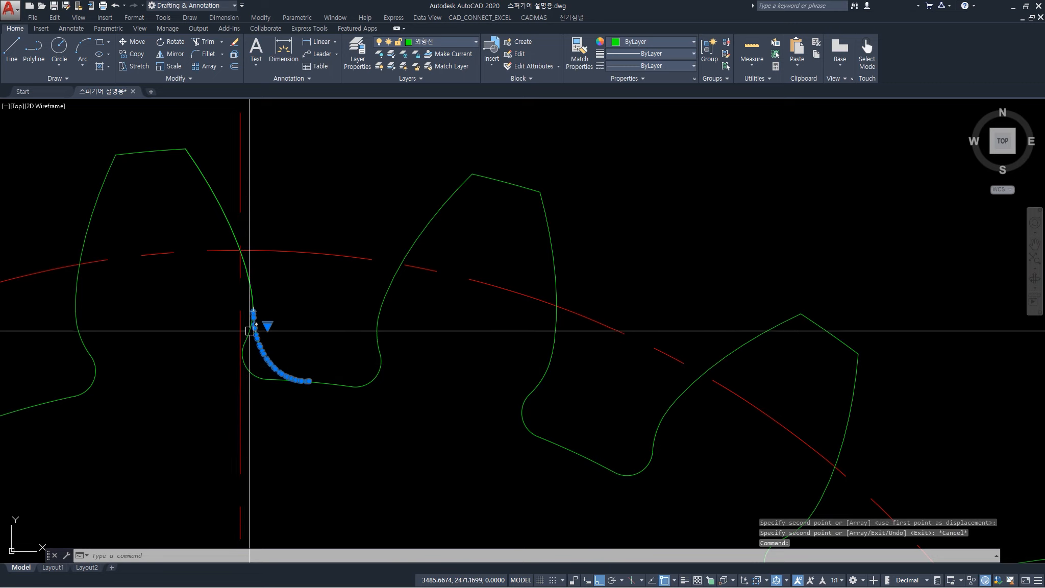
key(Escape)
Step: Set the colour of the copied flank spline on the gear's top tooth to red and clear the selection
middle_drag(249, 338, 275, 385)
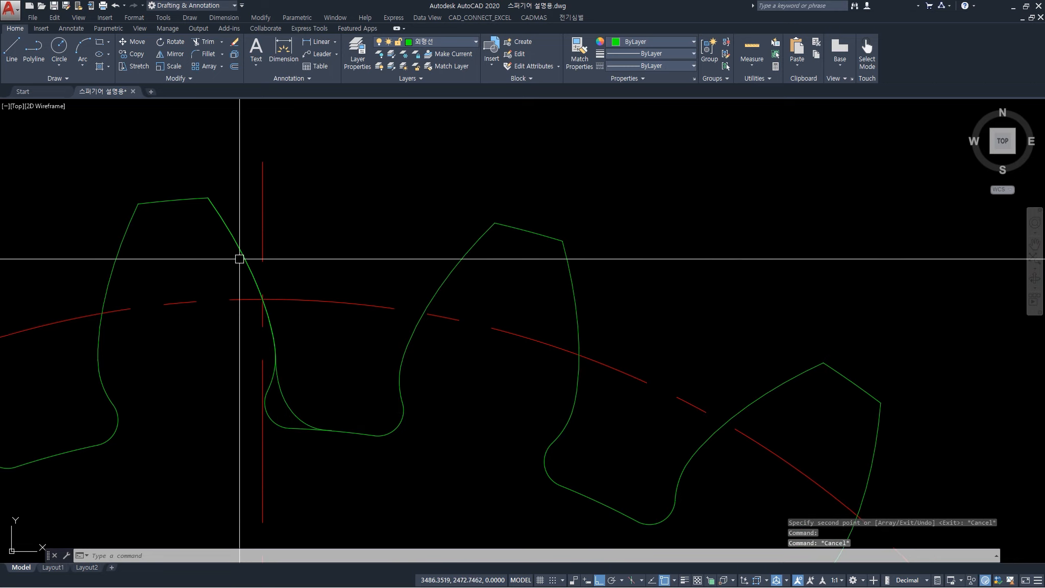
scroll(196, 280, up, 5)
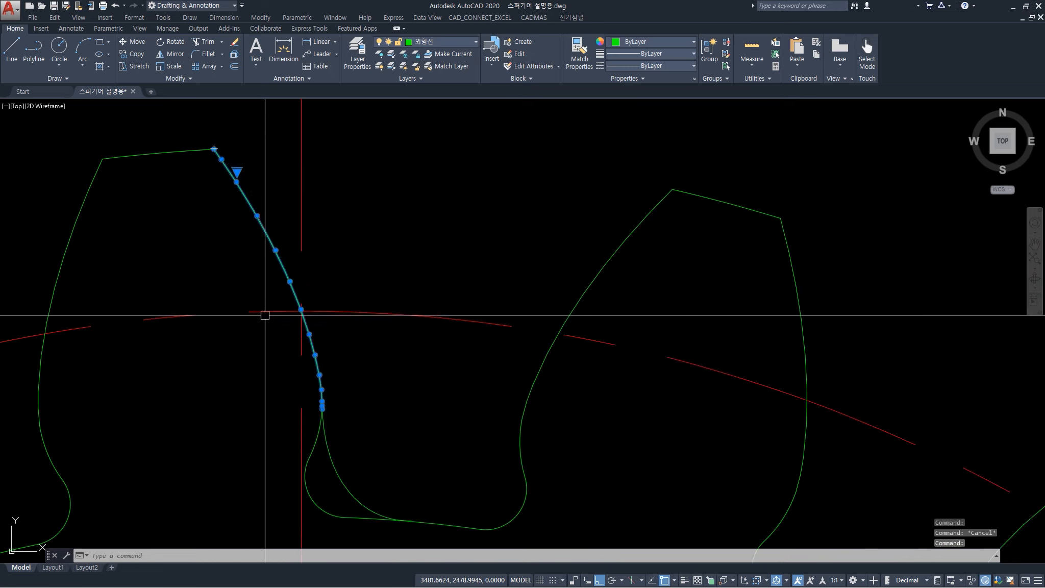
click(650, 40)
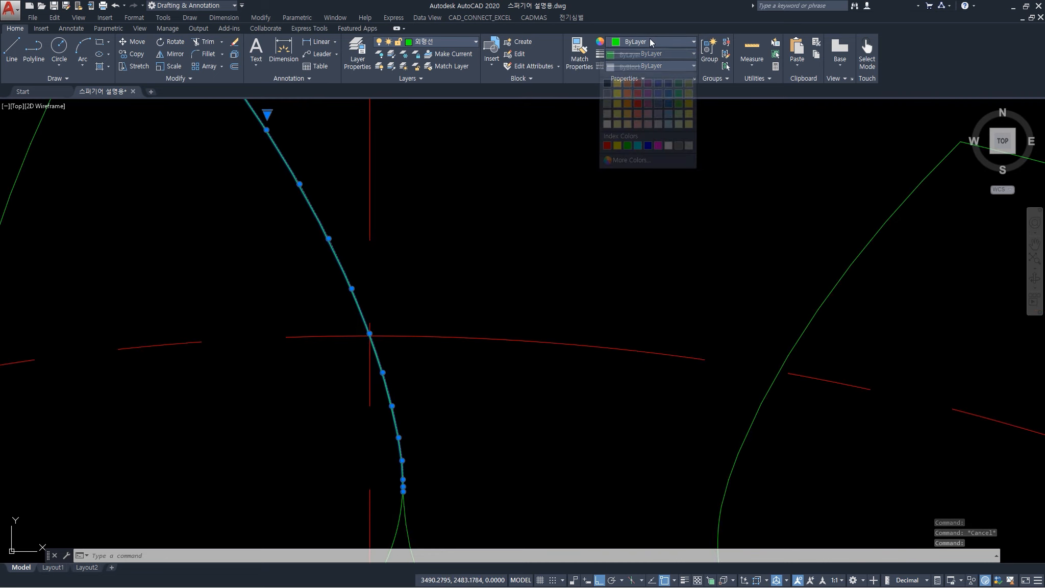
click(607, 146)
key(Escape)
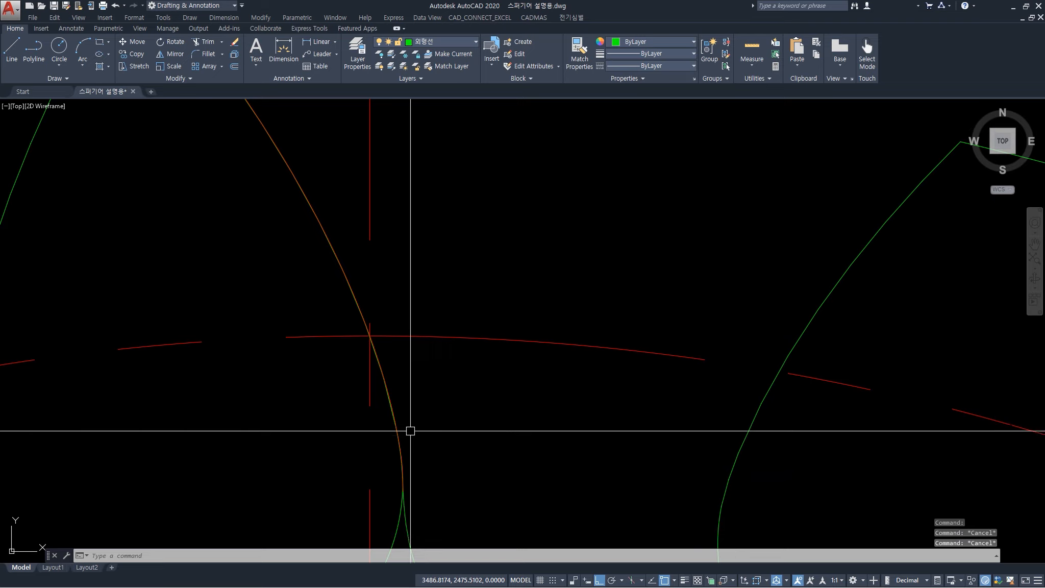
Step: Regenerate the drawing to refresh the display of the overlapping red and green flank curves near the pitch circle
scroll(410, 431, up, 3)
middle_drag(410, 427, 430, 392)
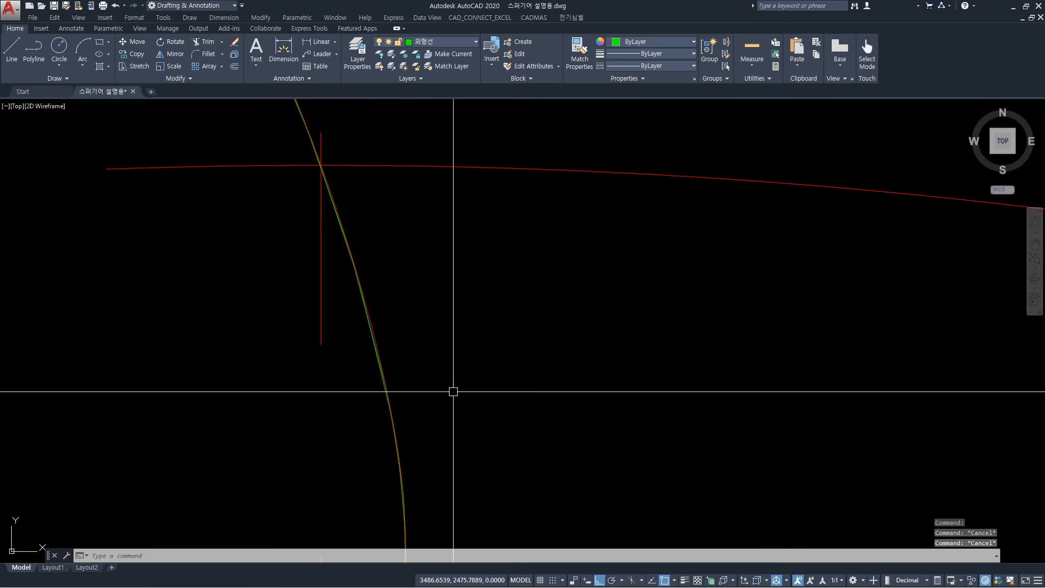
text(re)
scroll(455, 392, down, 5)
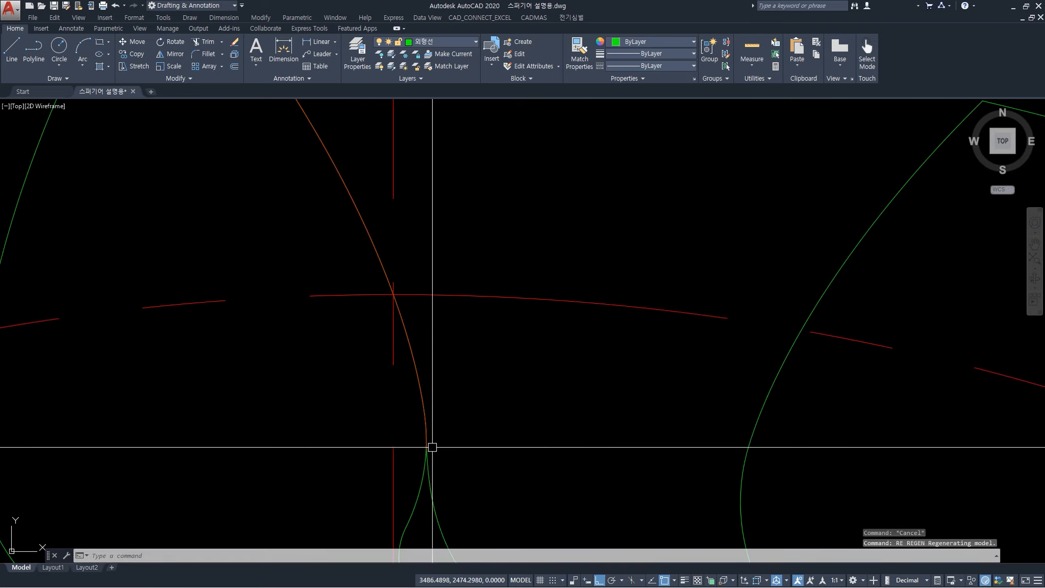
Step: Examine how closely the red copied flank follows the green gear flank, from the root up to the tooth tip
scroll(427, 443, up, 6)
scroll(415, 356, down, 3)
scroll(390, 306, up, 3)
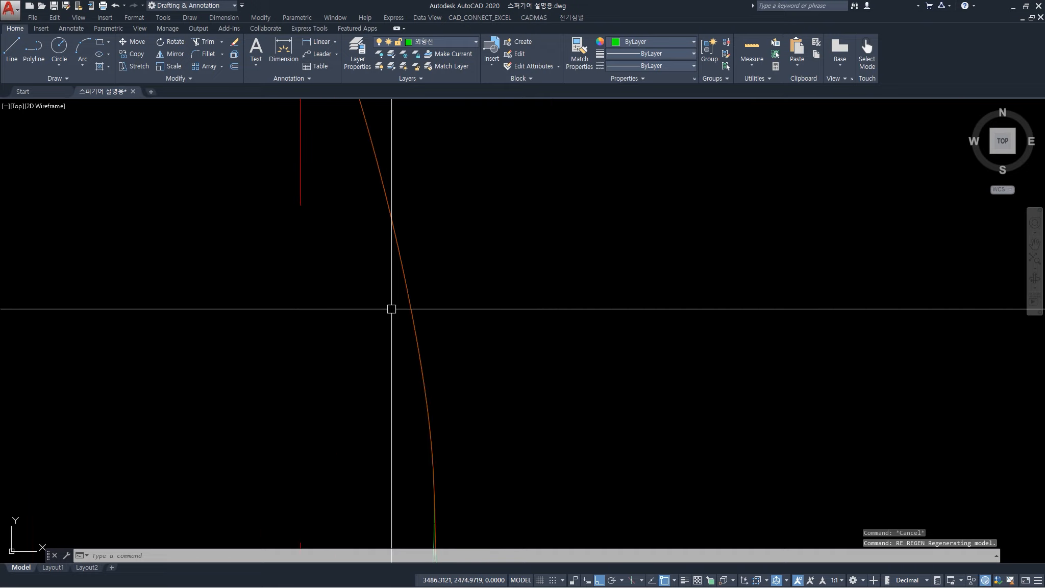
scroll(408, 319, down, 3)
scroll(366, 307, up, 4)
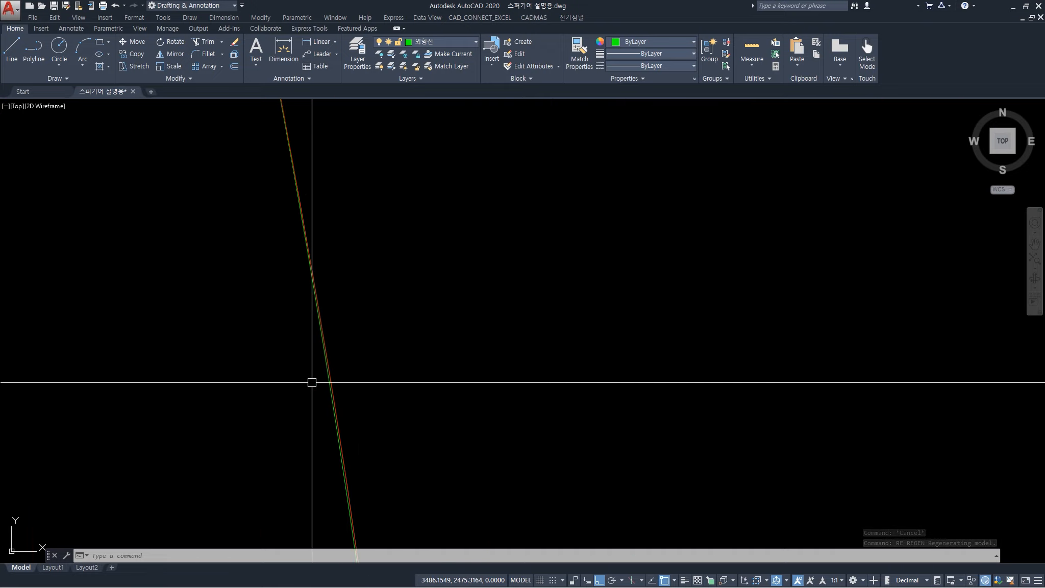
scroll(341, 366, down, 5)
scroll(317, 275, down, 1)
scroll(296, 229, up, 6)
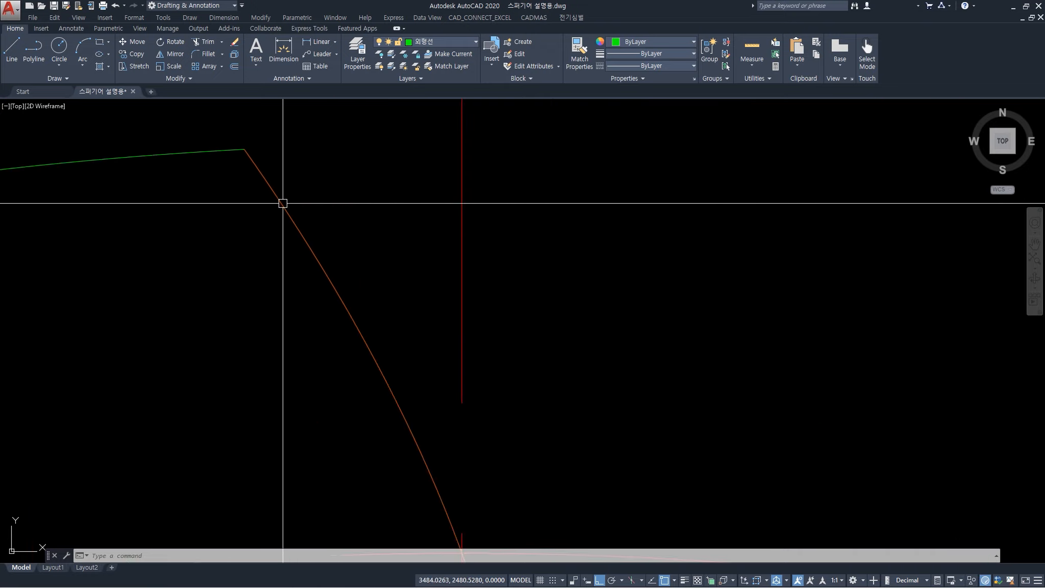
scroll(314, 257, down, 1)
scroll(314, 257, down, 1)
scroll(296, 260, up, 3)
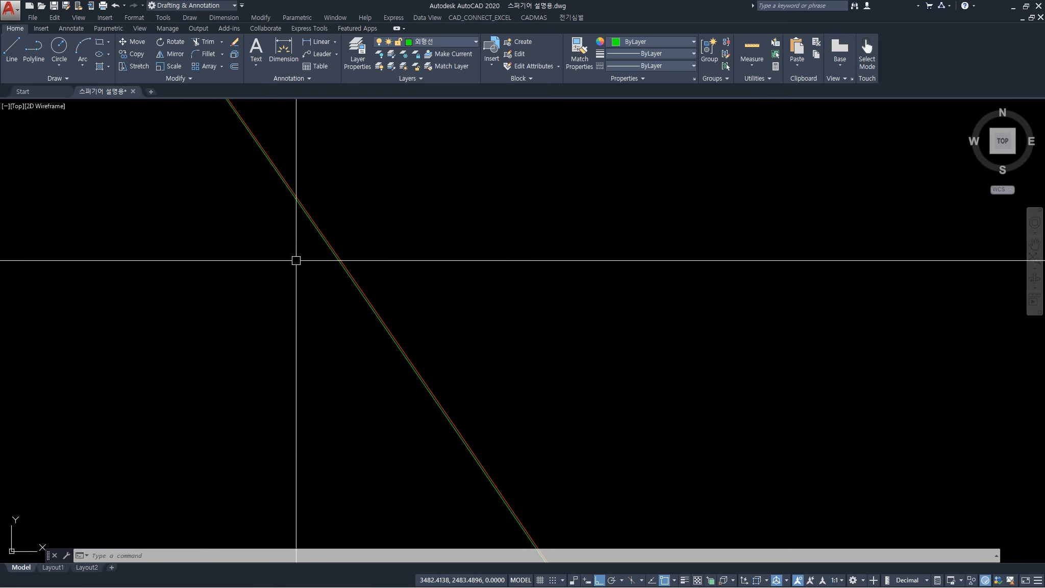
scroll(387, 299, down, 5)
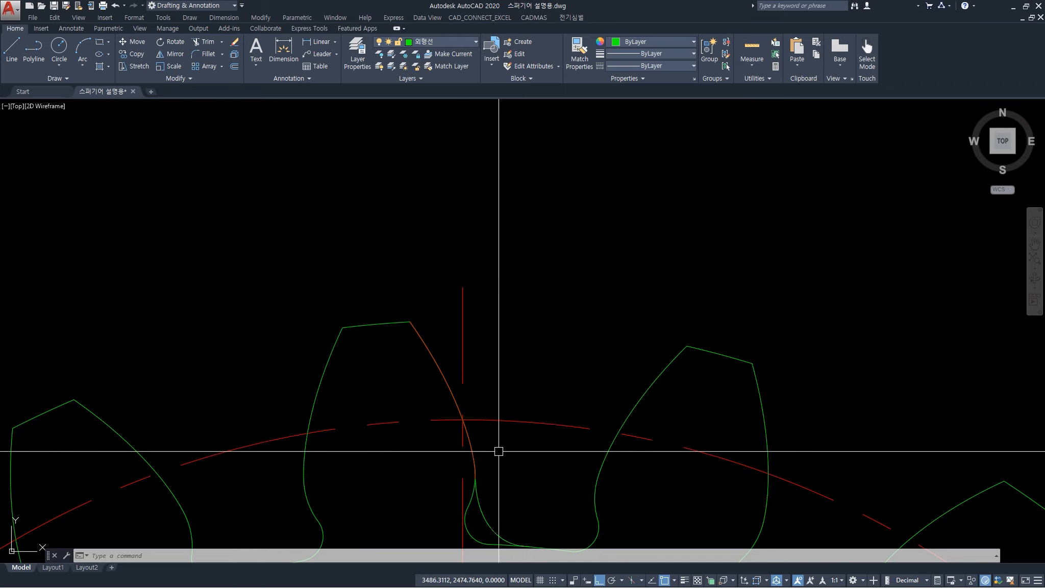
Step: Compare the top tooth of the gear below the rack with the straight-line ring and the cutter outlines on the last ring
scroll(500, 450, down, 6)
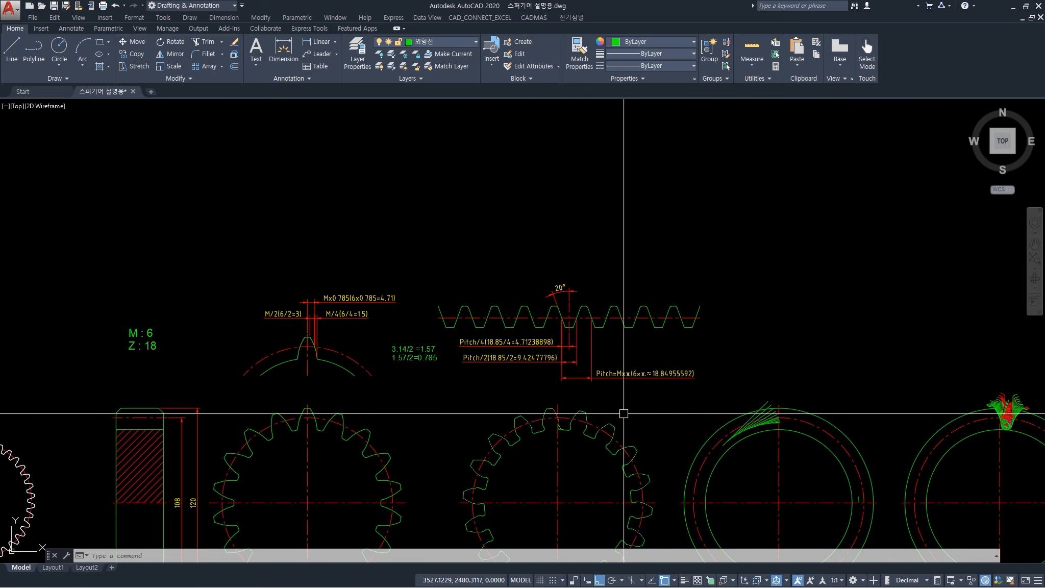
middle_drag(622, 410, 348, 411)
scroll(741, 413, up, 4)
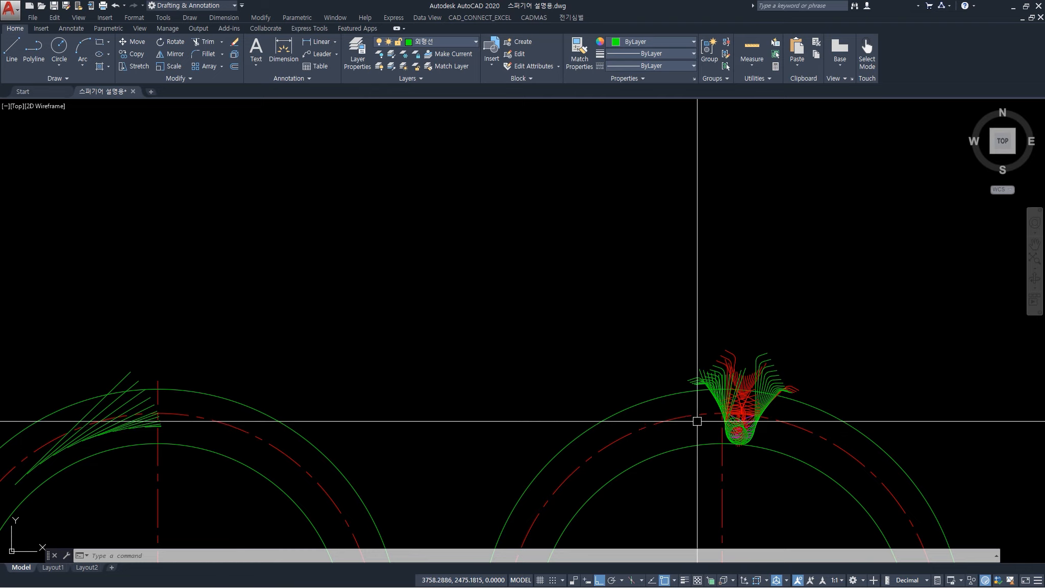
middle_drag(231, 411, 473, 392)
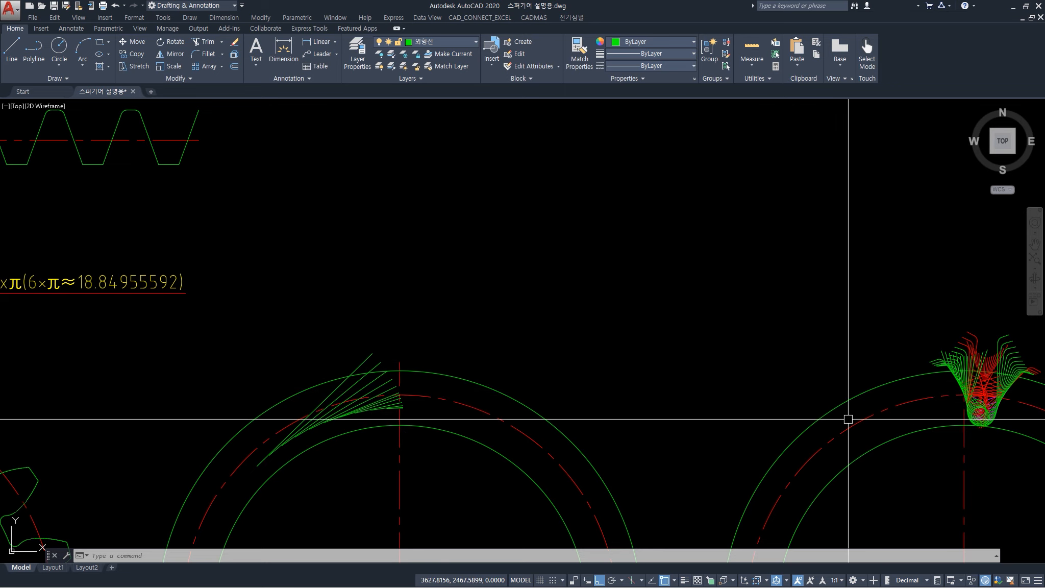
middle_drag(849, 415, 648, 420)
scroll(776, 387, up, 5)
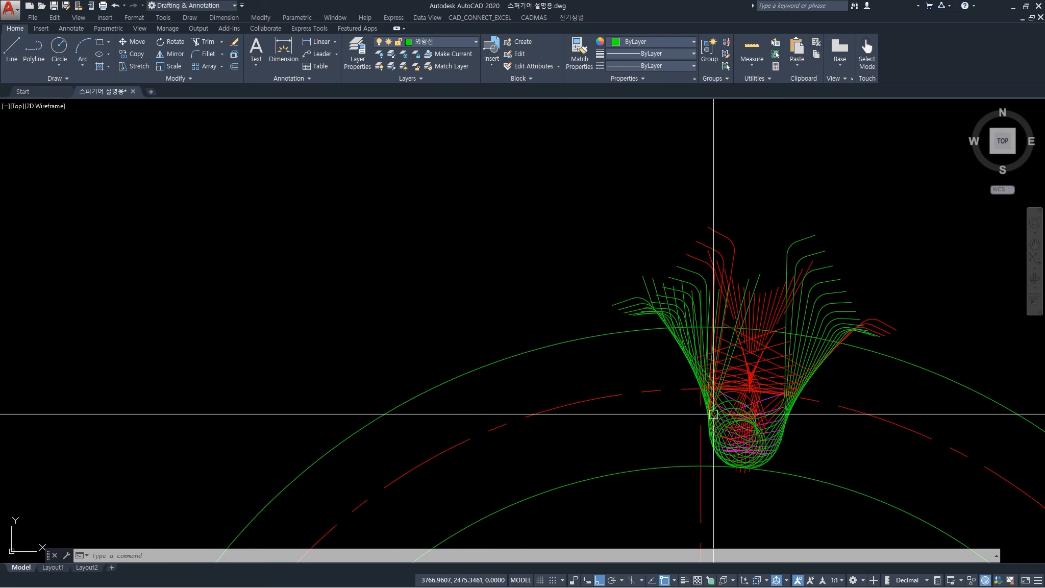
scroll(664, 328, up, 3)
scroll(735, 487, down, 5)
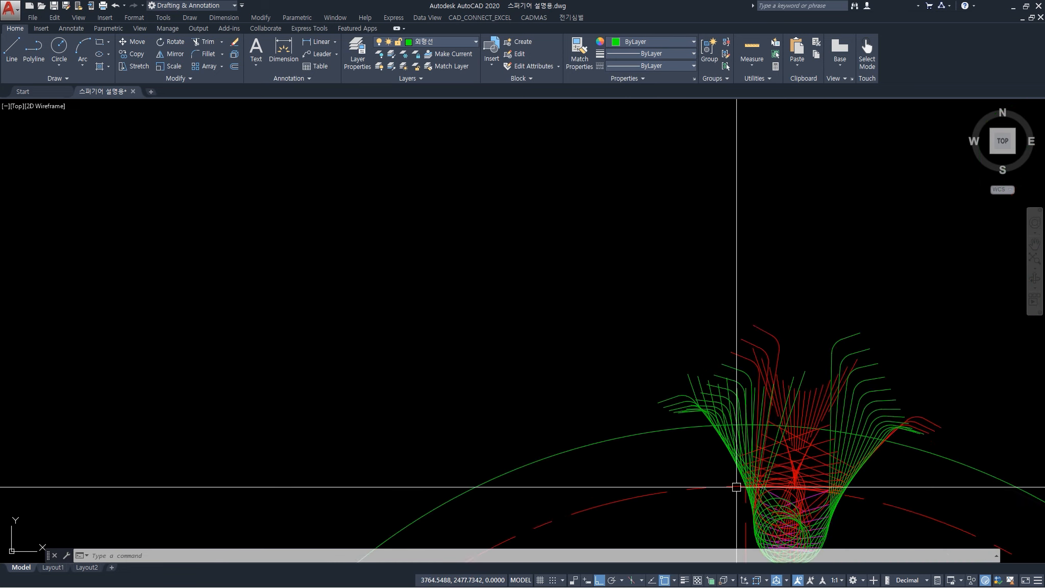
scroll(714, 483, down, 4)
scroll(291, 461, up, 3)
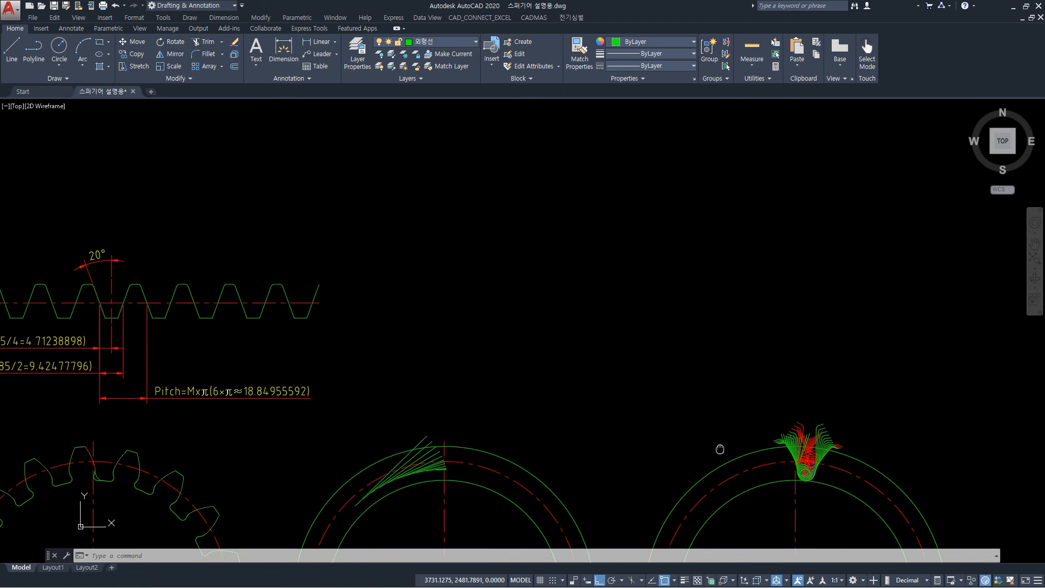
scroll(144, 443, up, 4)
scroll(361, 485, down, 4)
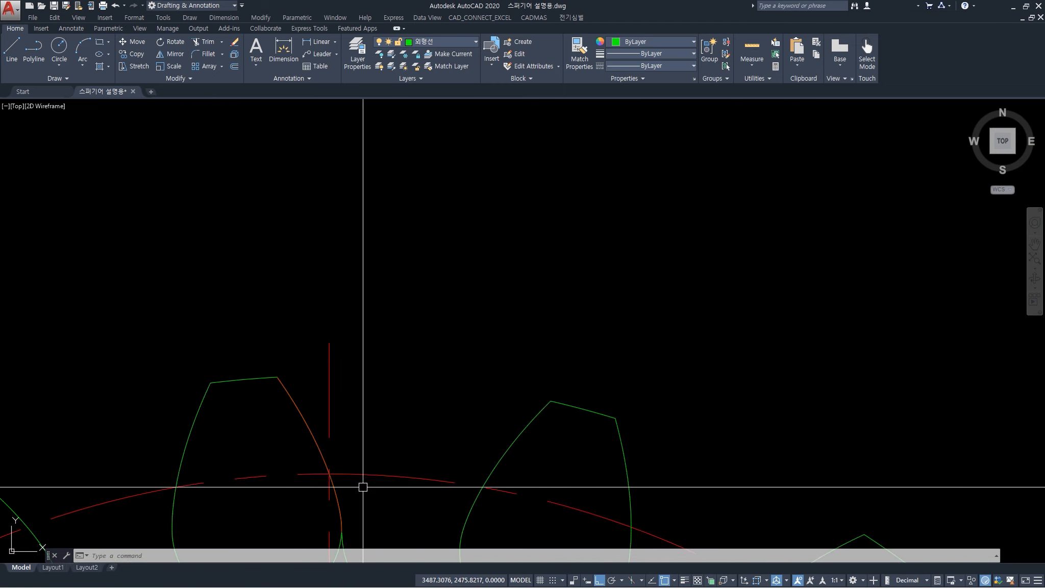
Step: Examine the fan of straight lines near the vertical centreline at the top of the ring between the gear and the last ring
middle_drag(590, 484, 492, 466)
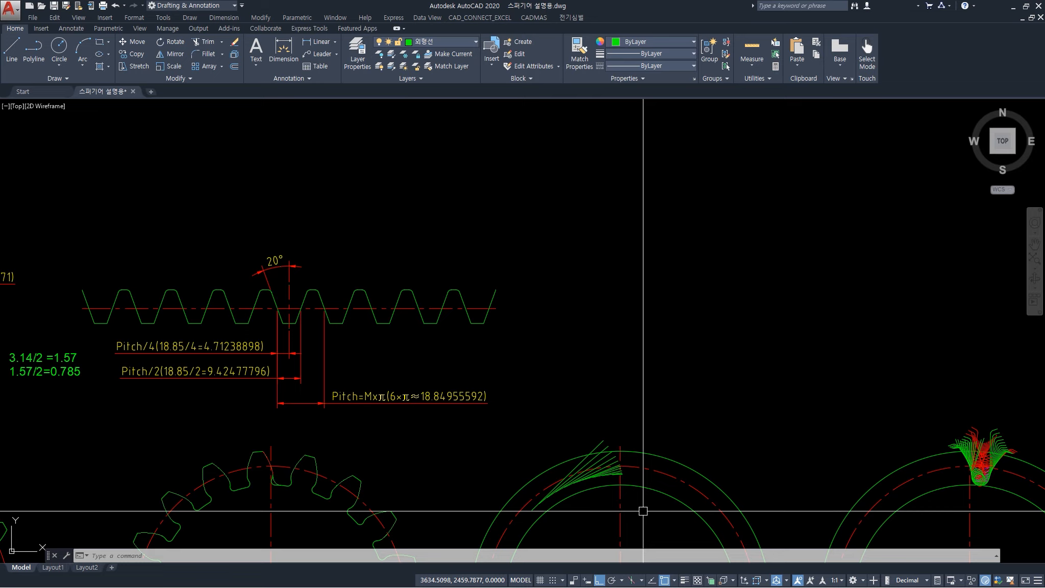
scroll(625, 477, up, 5)
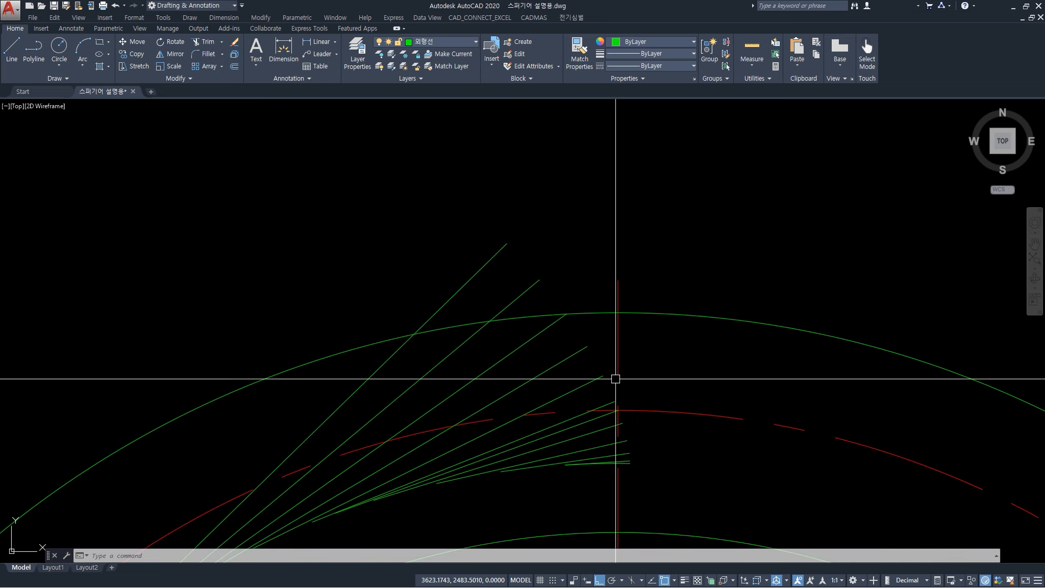
scroll(633, 470, down, 4)
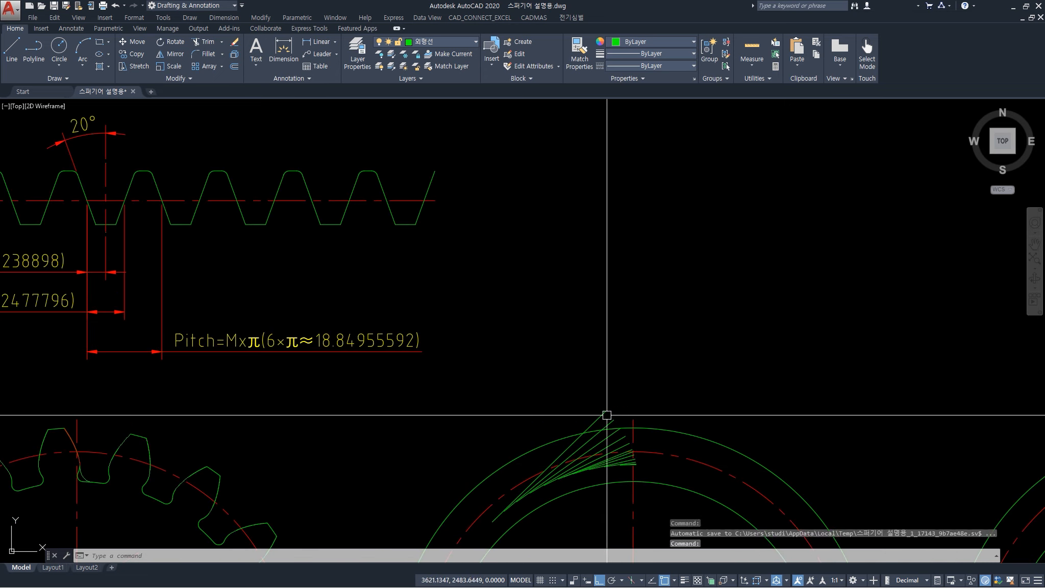
scroll(600, 388, up, 3)
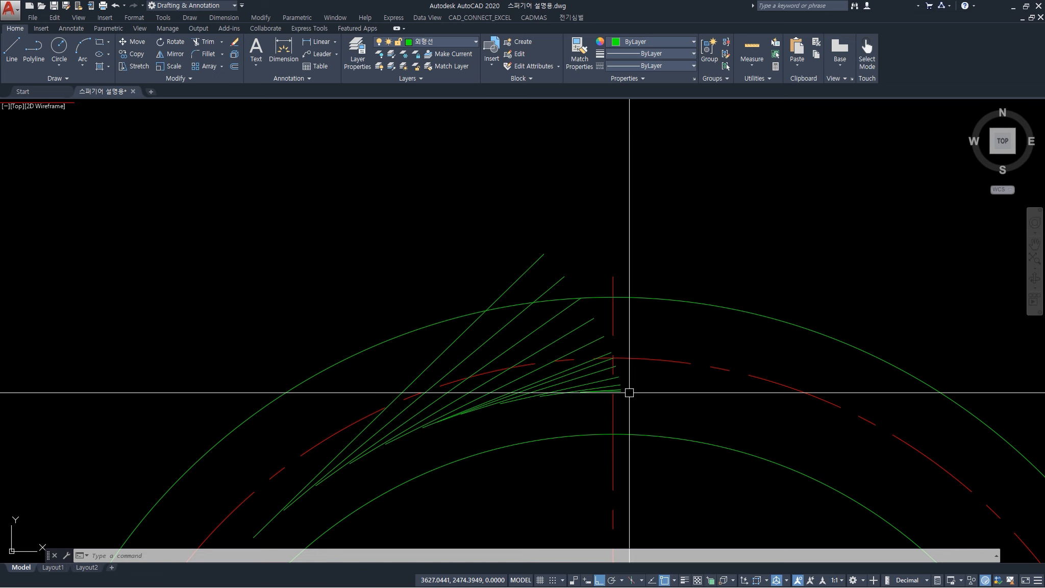
scroll(629, 392, down, 4)
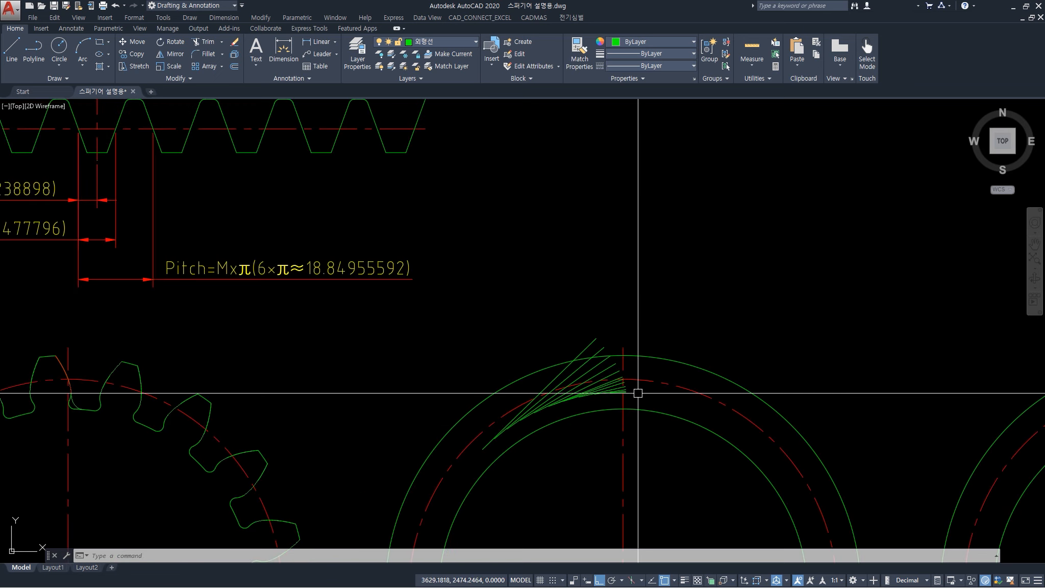
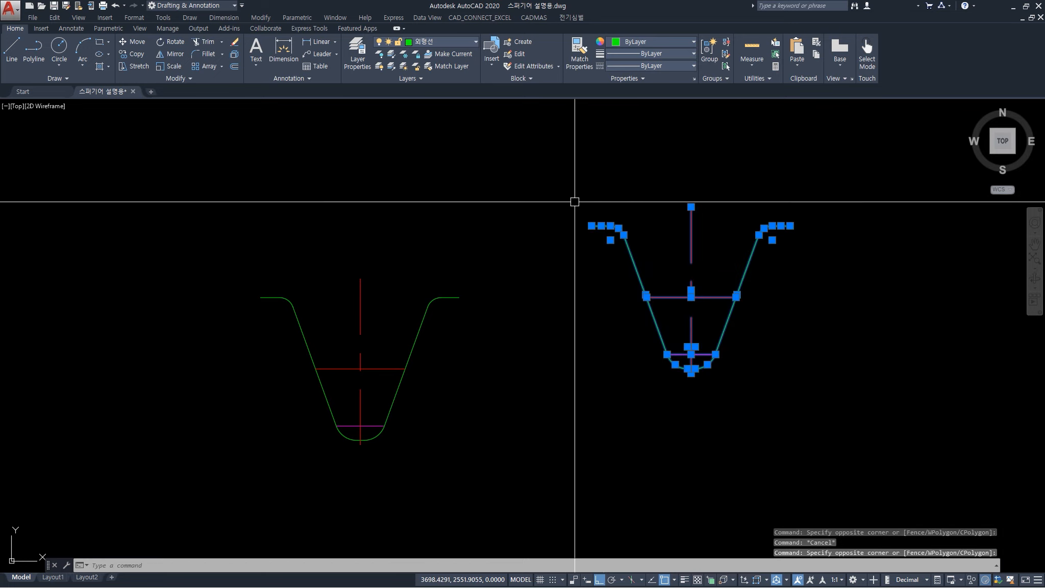
Step: Delete the selected right-hand cutter tooth profile together with its centreline and horizontal lines
key(Delete)
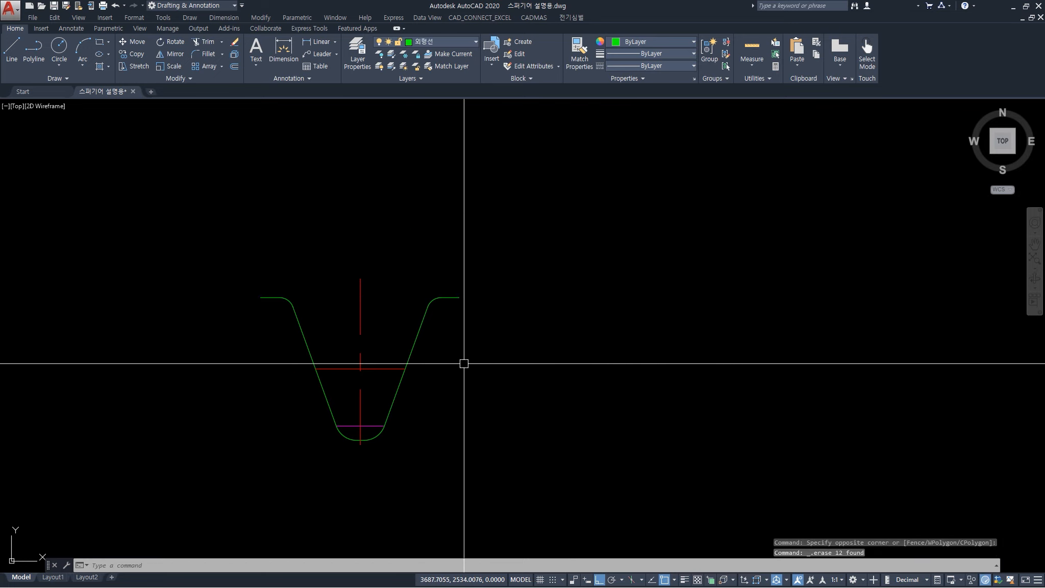
Step: Move the cutter tooth profile from its pitch line's left end to the straight-line ring's pitch circle at the vertical centreline
scroll(465, 361, down, 7)
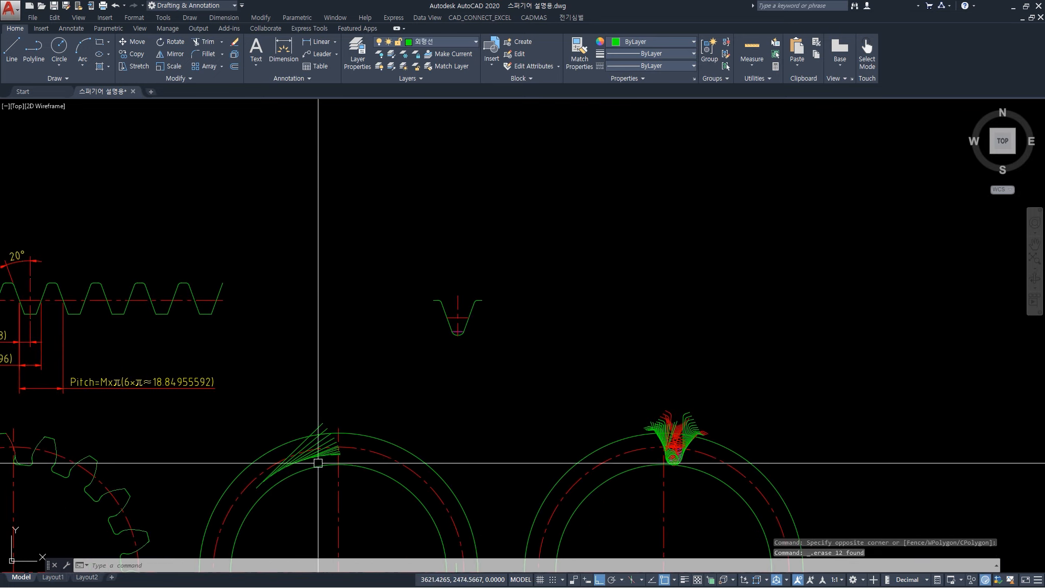
scroll(457, 344, up, 2)
text(m)
key(Return)
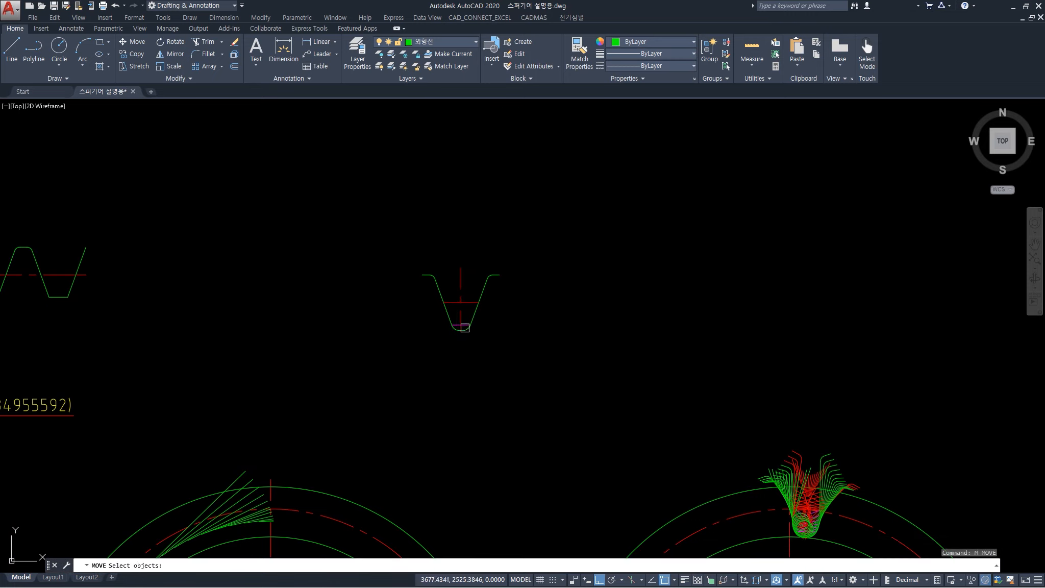
scroll(463, 304, up, 3)
key(Return)
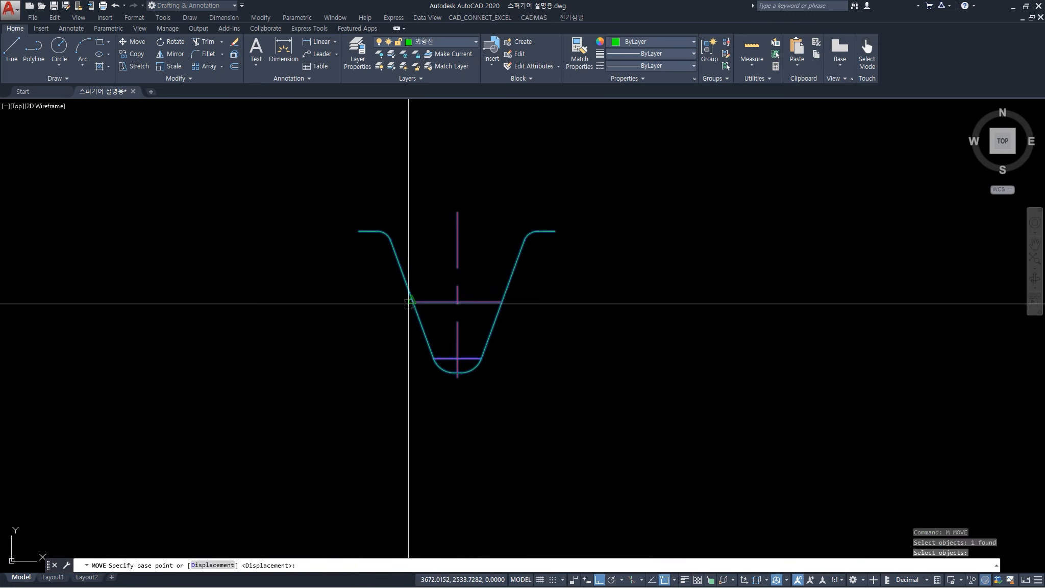
click(413, 302)
scroll(441, 364, down, 6)
scroll(360, 447, up, 6)
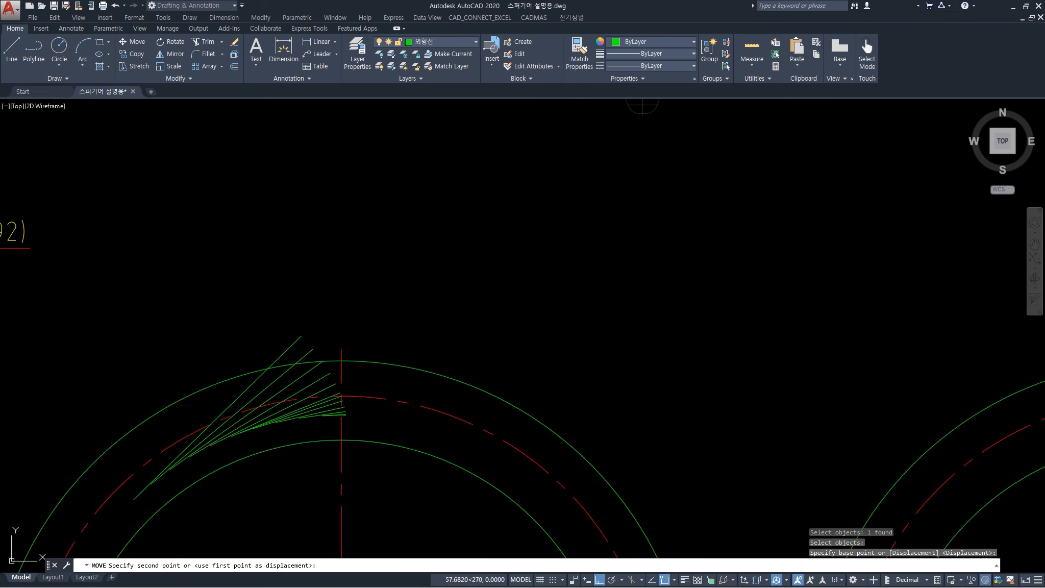
key(Escape)
scroll(373, 345, down, 5)
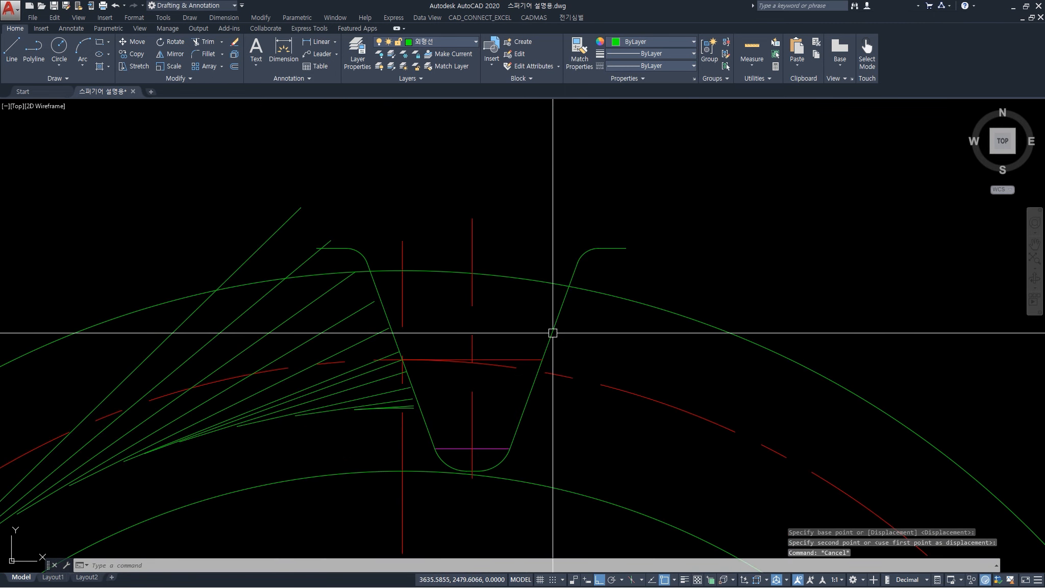
Step: Examine how the placed cutter profile sits against the tip, pitch and root circles of the straight-line ring
scroll(552, 333, down, 6)
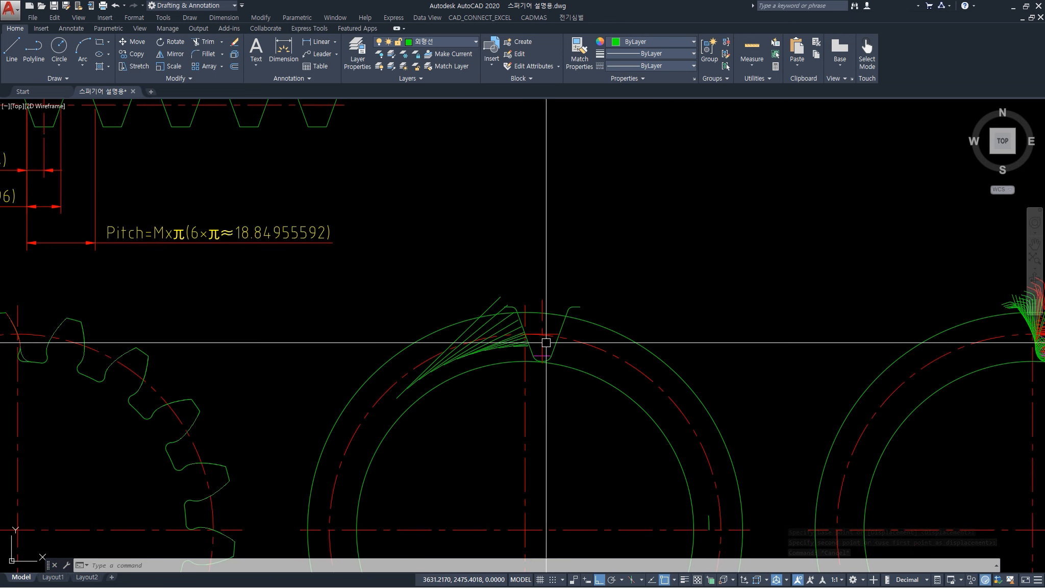
scroll(546, 342, up, 10)
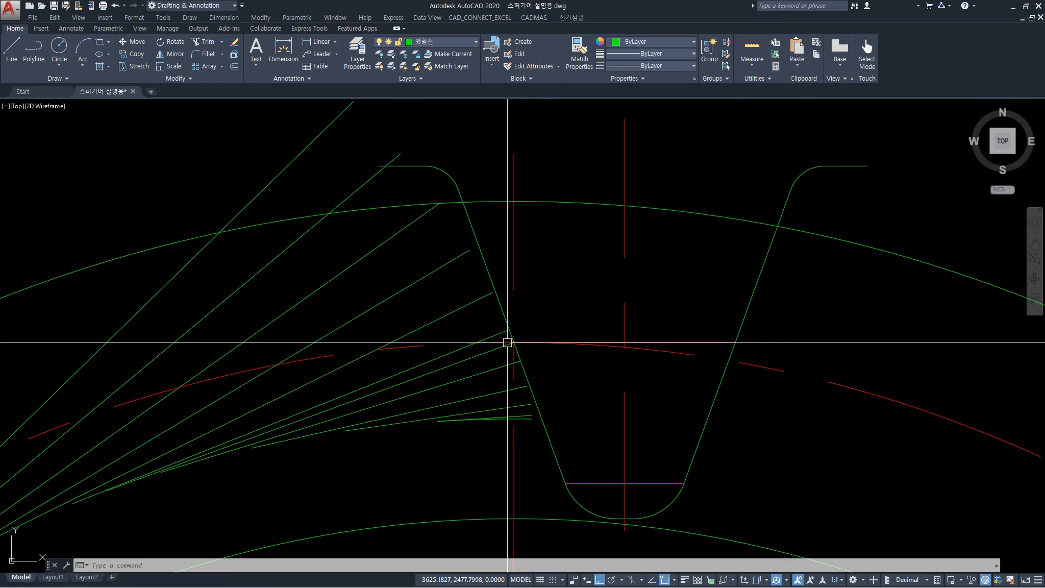
scroll(551, 333, down, 6)
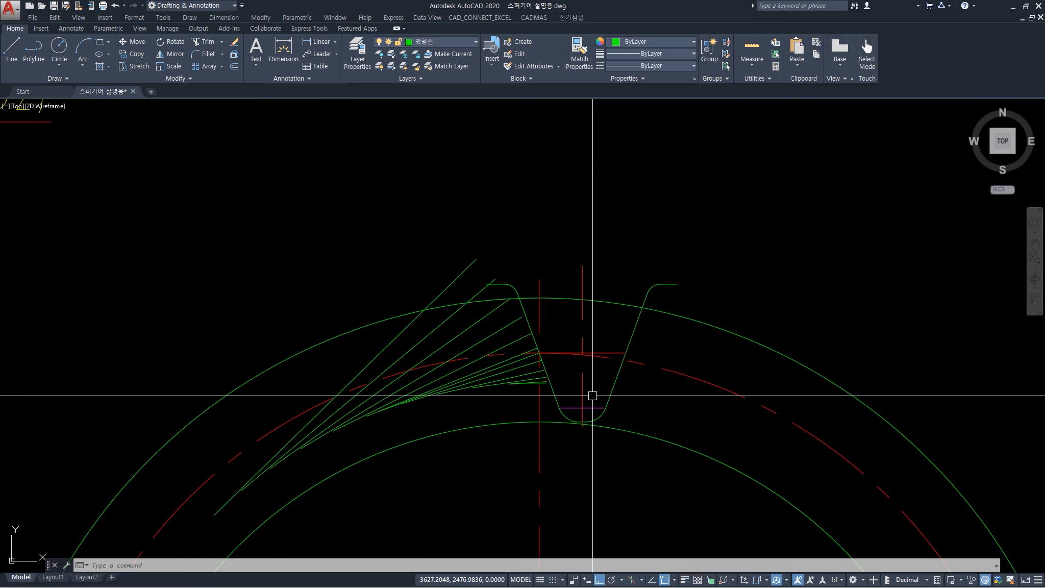
click(551, 332)
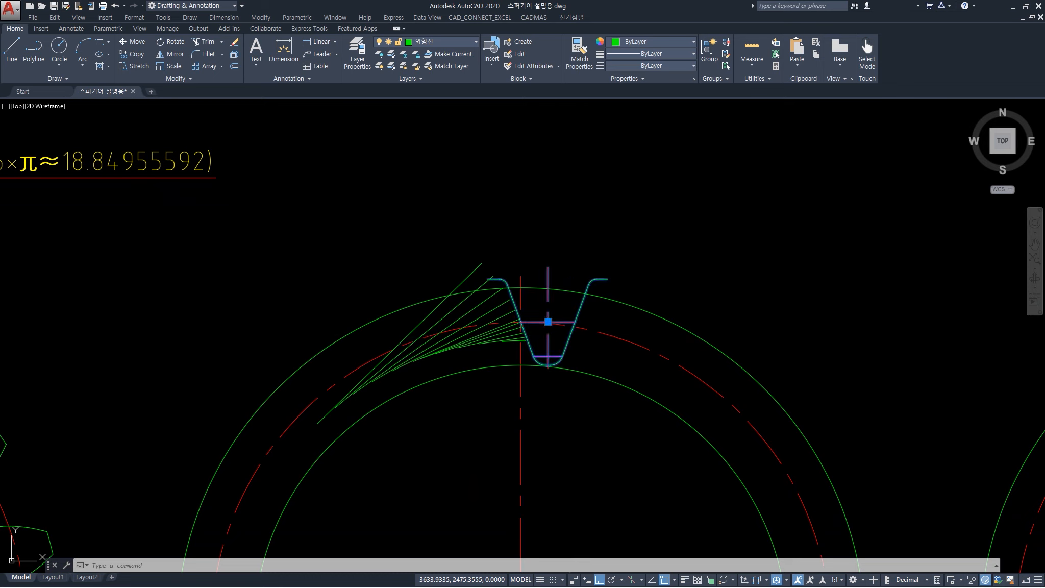
key(Escape)
click(714, 315)
click(632, 438)
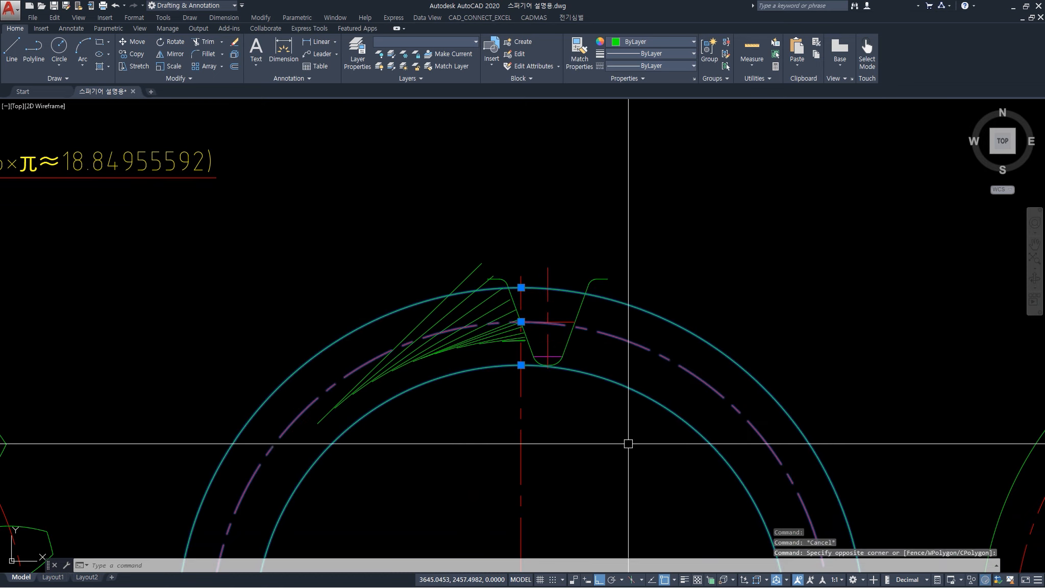
click(764, 316)
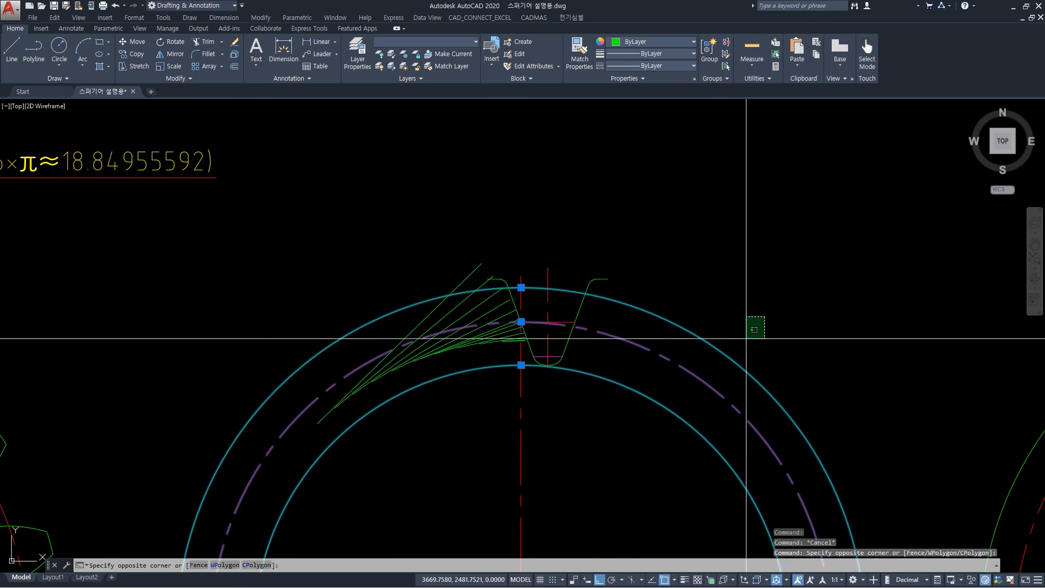
click(658, 436)
key(Escape)
key(Escape)
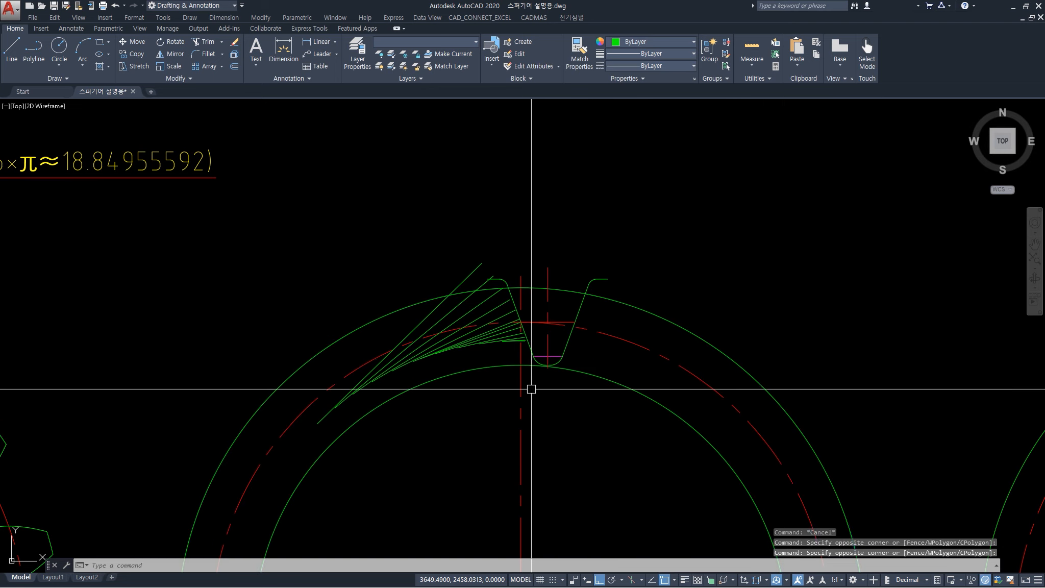
Step: Examine the lower straight lines of the fan beside the cutter's left flank
scroll(482, 354, up, 4)
click(556, 330)
click(478, 345)
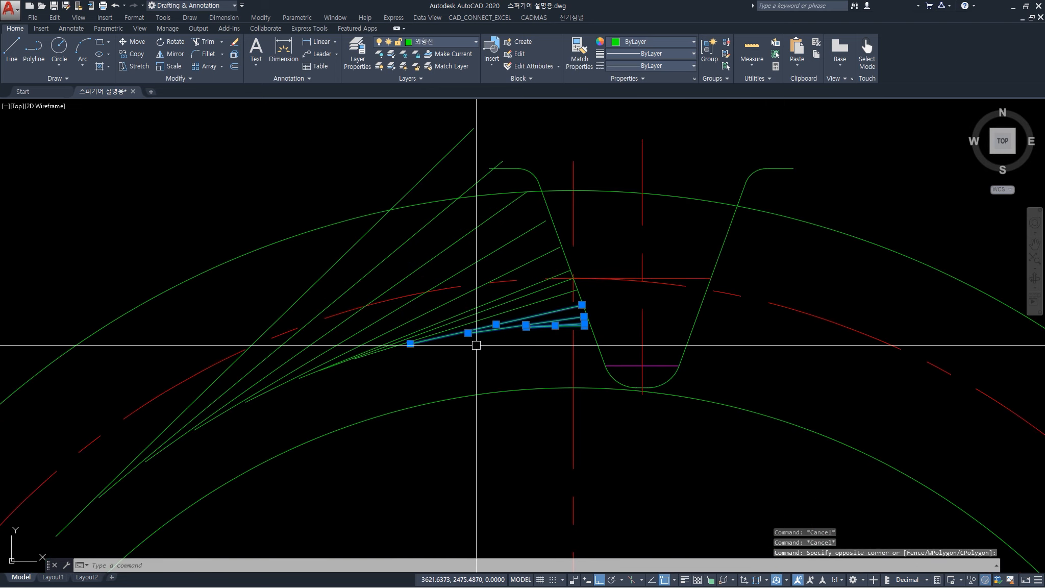
click(475, 337)
click(396, 327)
key(Escape)
scroll(453, 351, down, 5)
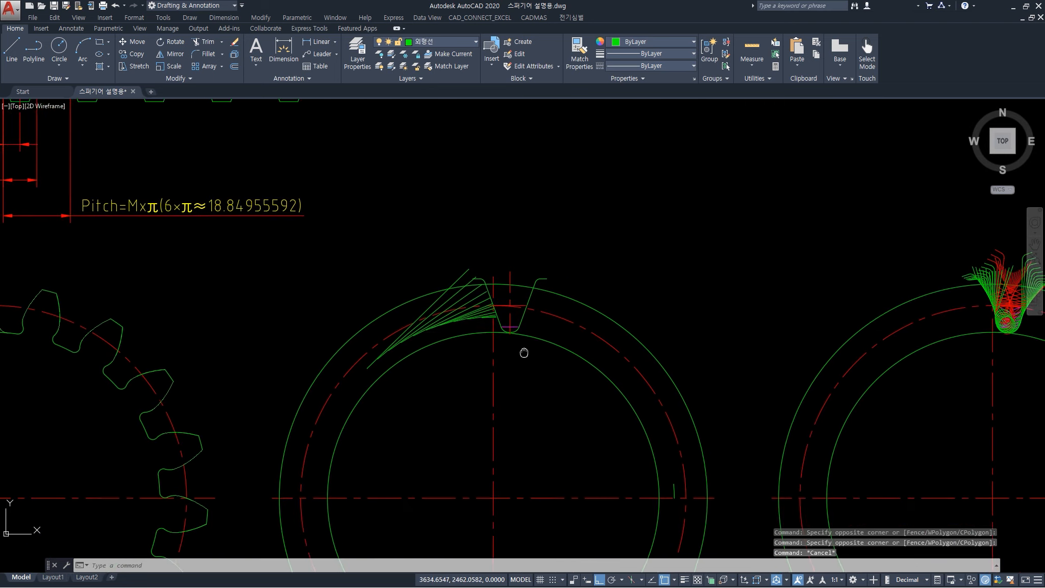
Step: Delete the short stray vertical line at the right side of the straight-line ring, near its horizontal centreline
click(531, 281)
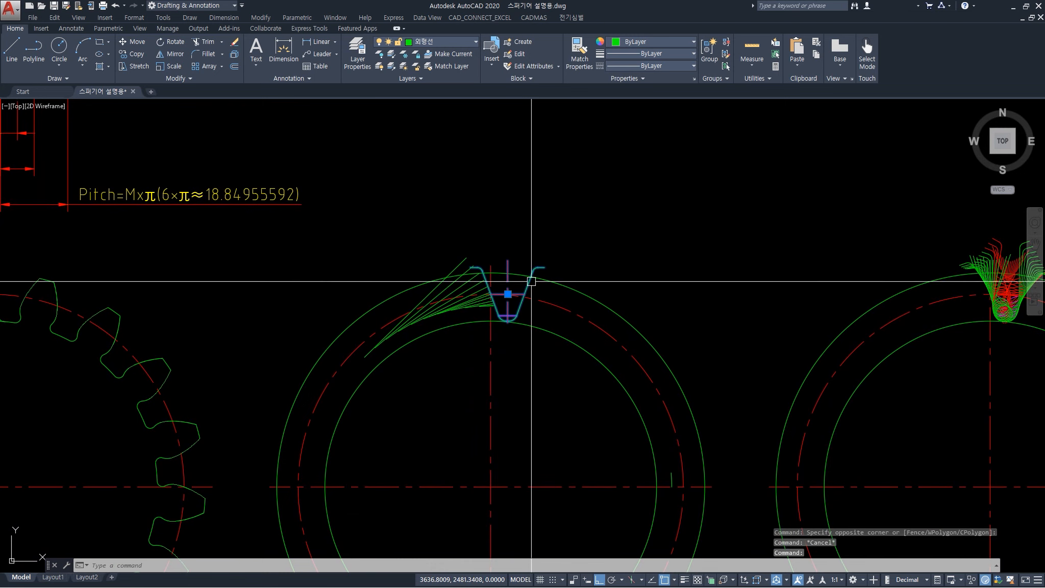
key(Escape)
key(Escape)
middle_drag(627, 456, 591, 422)
click(591, 423)
click(677, 482)
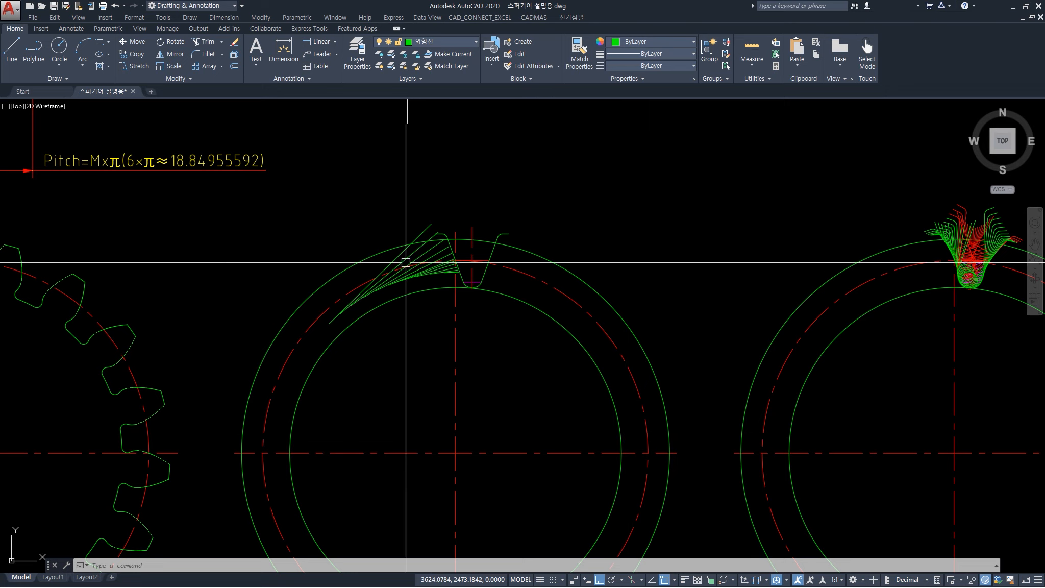
Step: Inspect the outermost straight line of the fan, the cutter profile and the pitch circle by highlighting them
scroll(391, 254, up, 2)
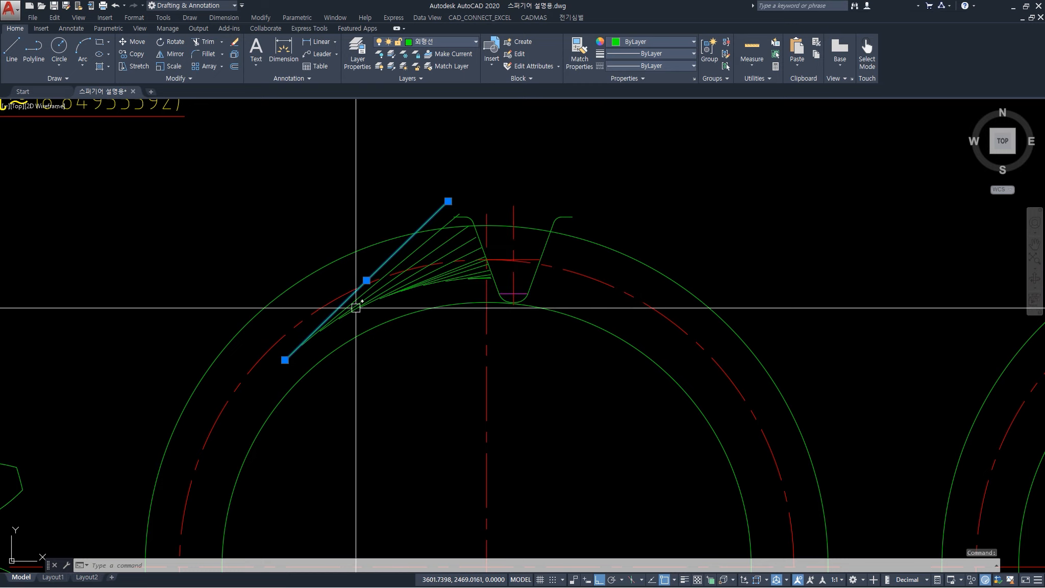
key(Escape)
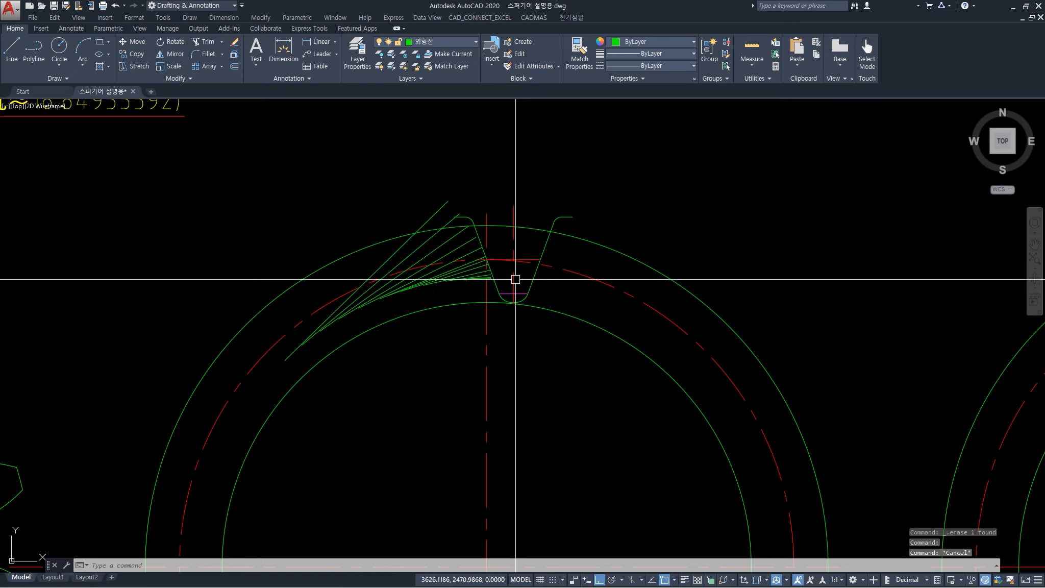
click(548, 240)
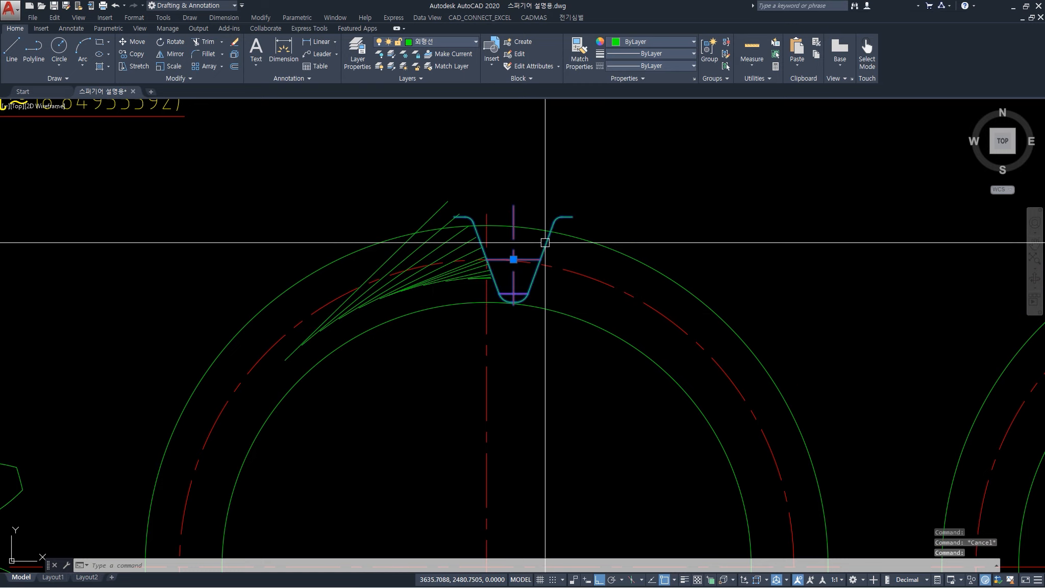
scroll(535, 259, up, 5)
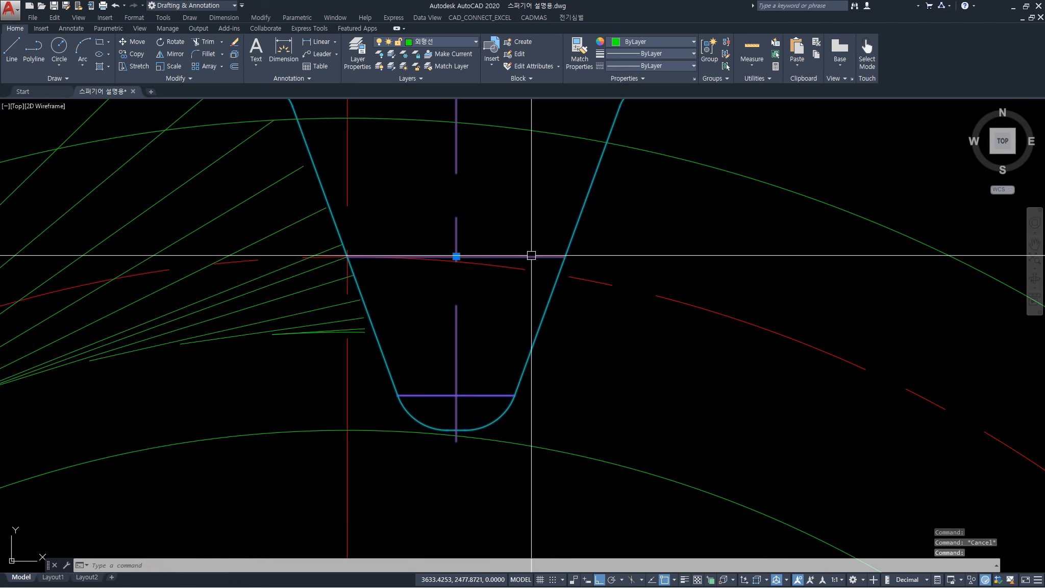
click(579, 280)
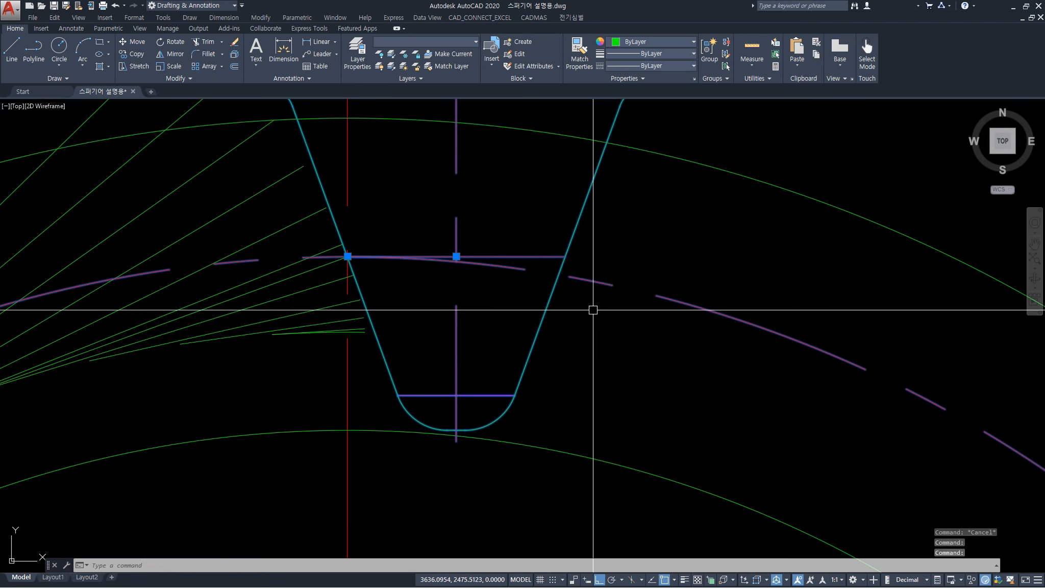
key(Escape)
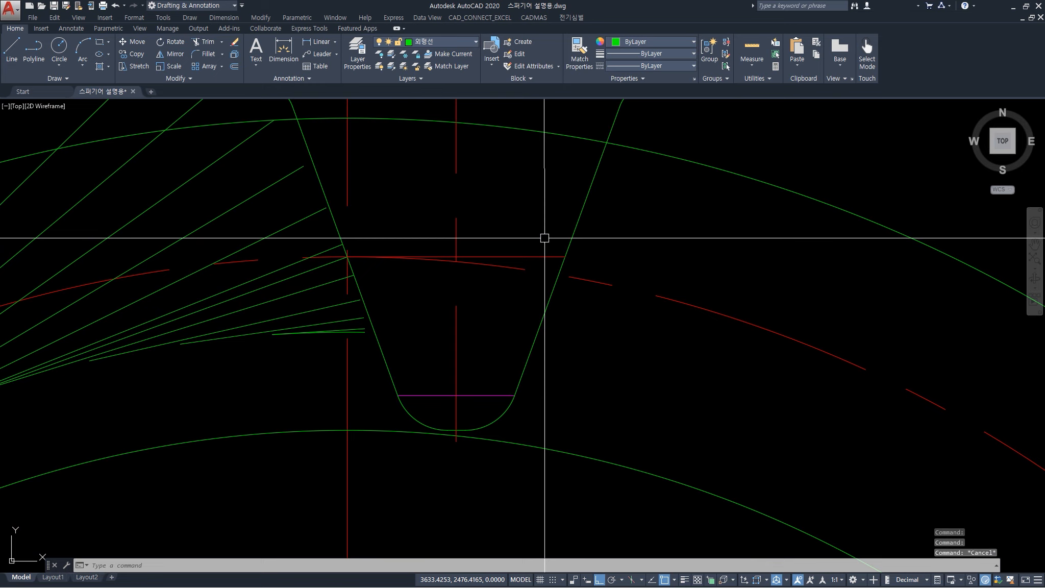
text(m)
key(space)
click(591, 217)
click(560, 204)
key(space)
click(528, 208)
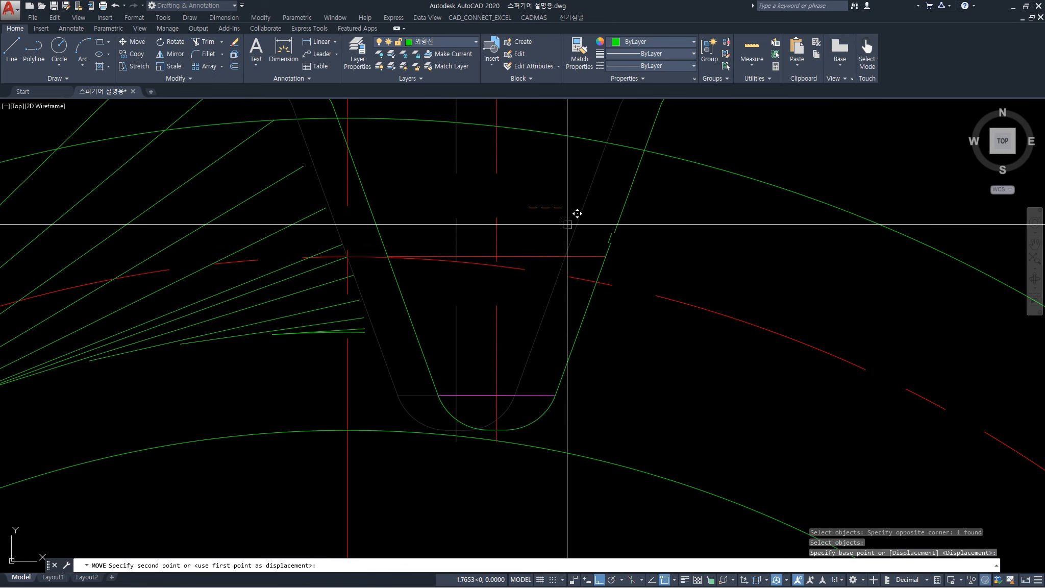
key(Escape)
Step: Examine the ring's pitch circle and the cutter profile's position at the top of the ring by selecting each
click(772, 345)
click(734, 292)
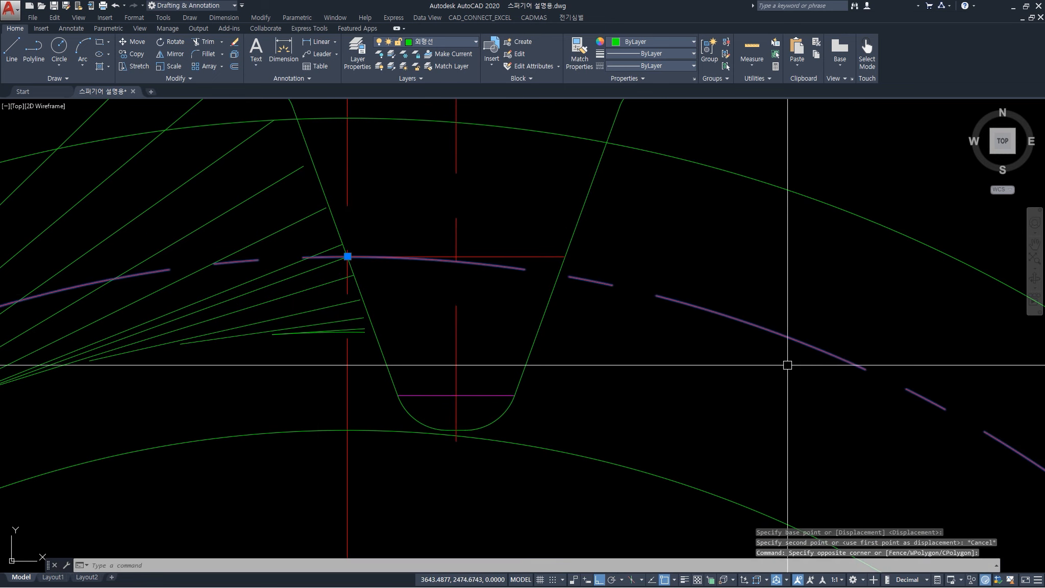
click(787, 365)
click(731, 281)
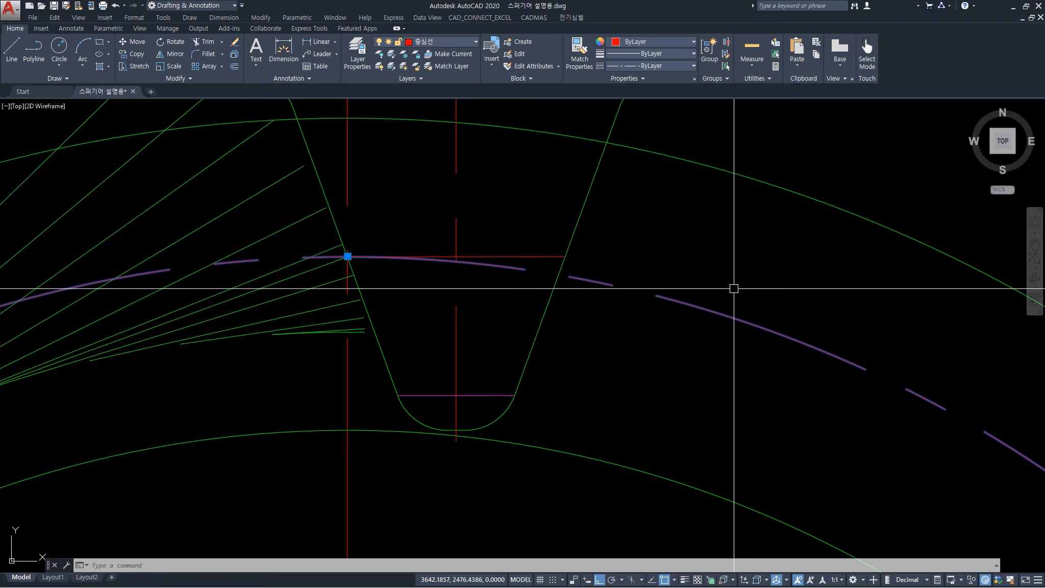
key(Escape)
click(604, 238)
click(556, 227)
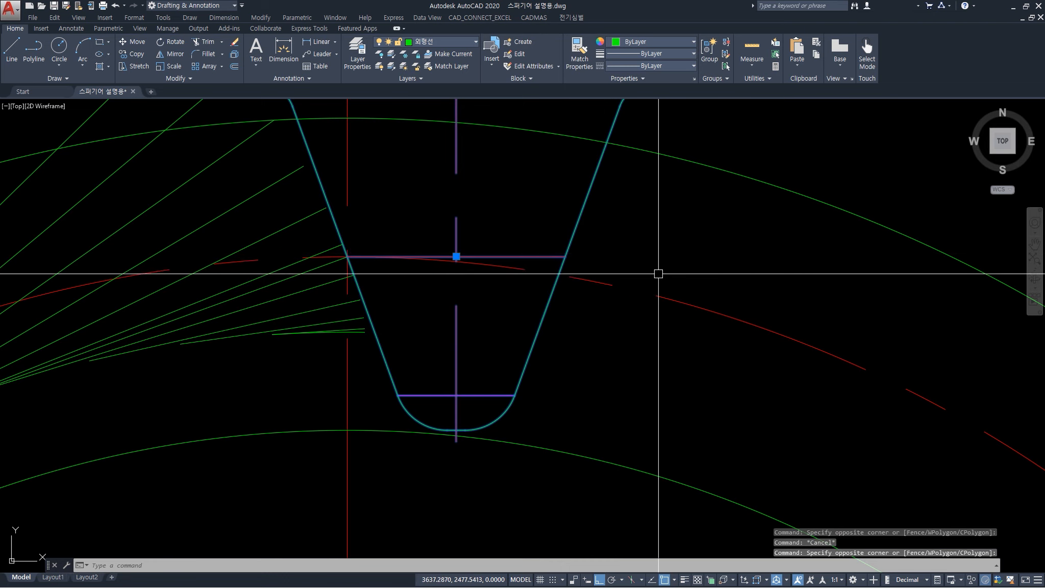
scroll(667, 283, down, 5)
scroll(688, 367, down, 4)
scroll(637, 409, up, 2)
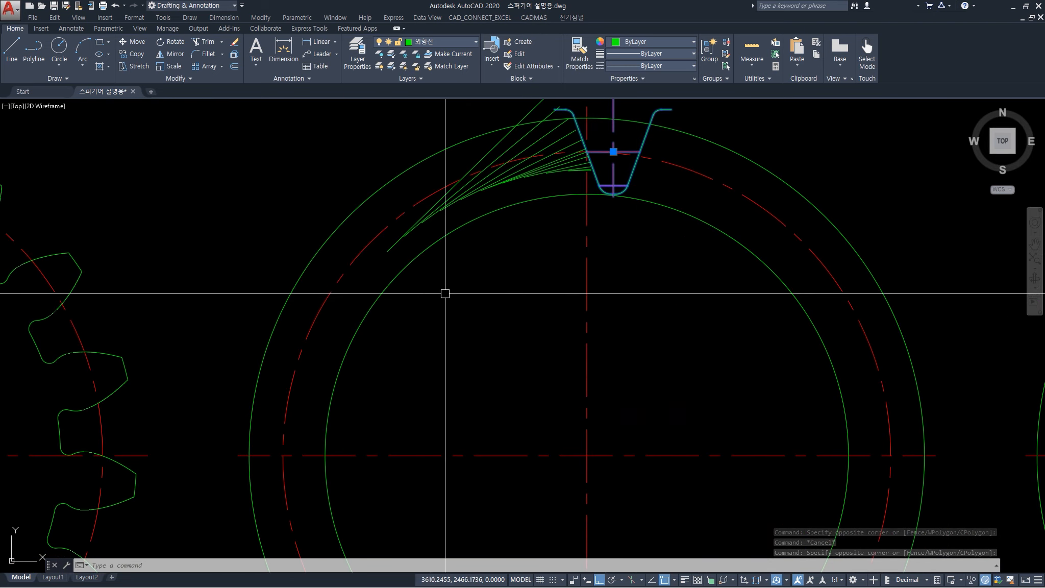
middle_drag(649, 223, 648, 355)
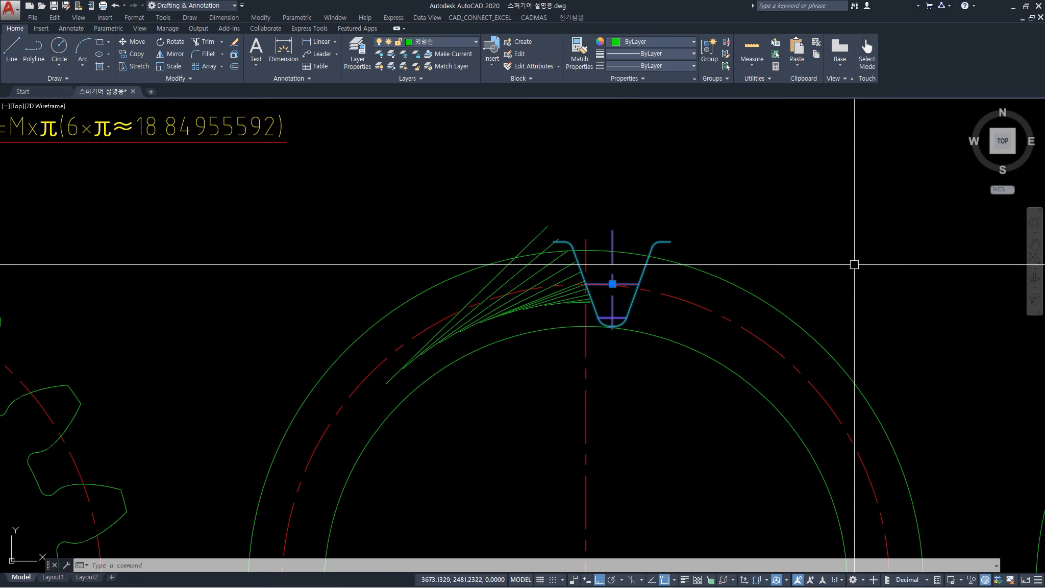
Step: Compare the cutter's straight pitch line with the ring's pitch circle near their contact point at the centreline
scroll(687, 289, up, 4)
key(Escape)
click(687, 339)
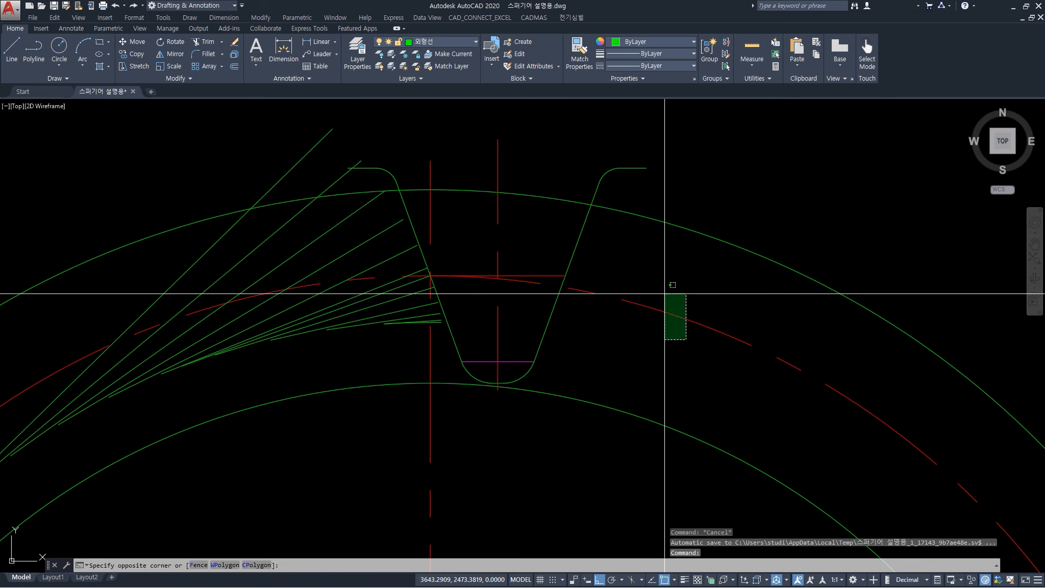
click(663, 292)
click(563, 275)
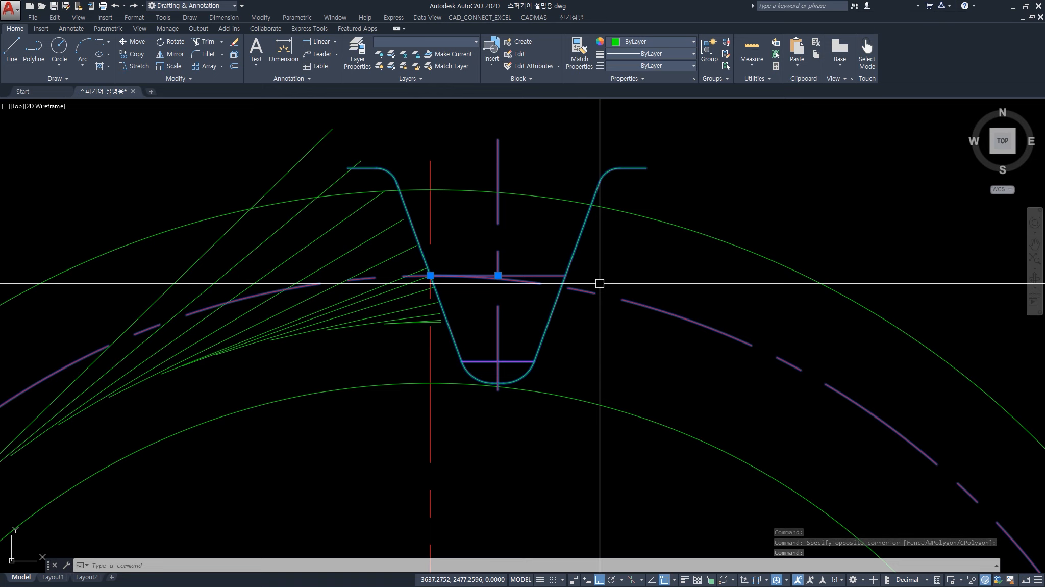
key(Escape)
key(Escape)
scroll(602, 282, down, 2)
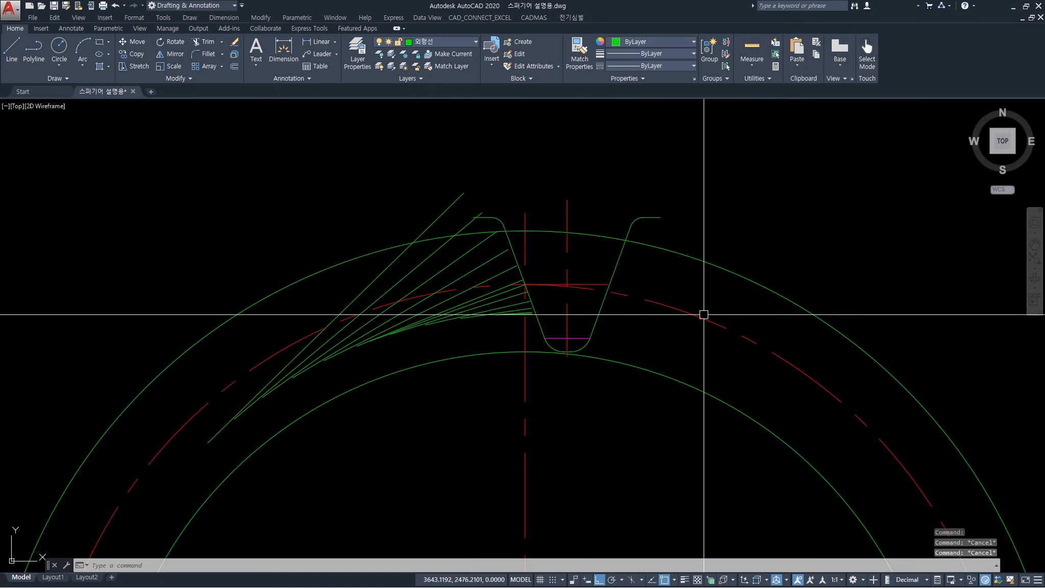
Step: Examine the fan's outermost straight line and the pitch circle, and view the whole ring beside the finished gear
click(382, 279)
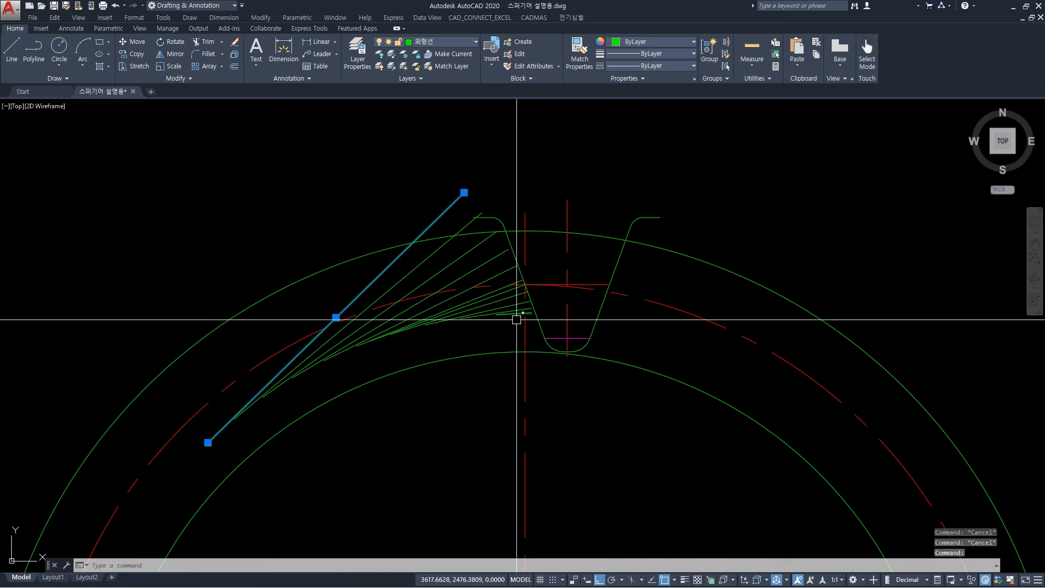
key(Escape)
click(700, 305)
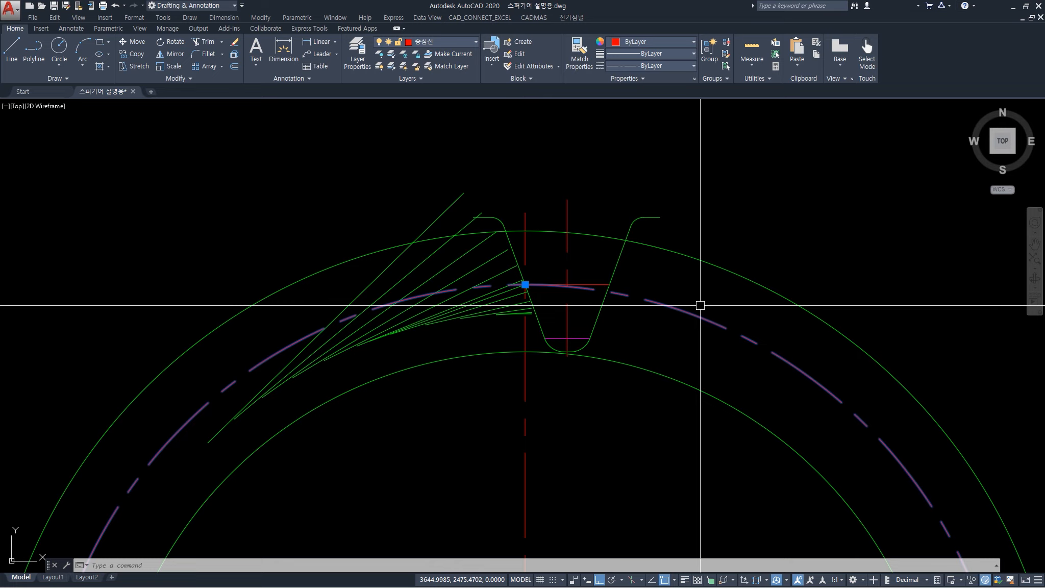
key(Escape)
key(Escape)
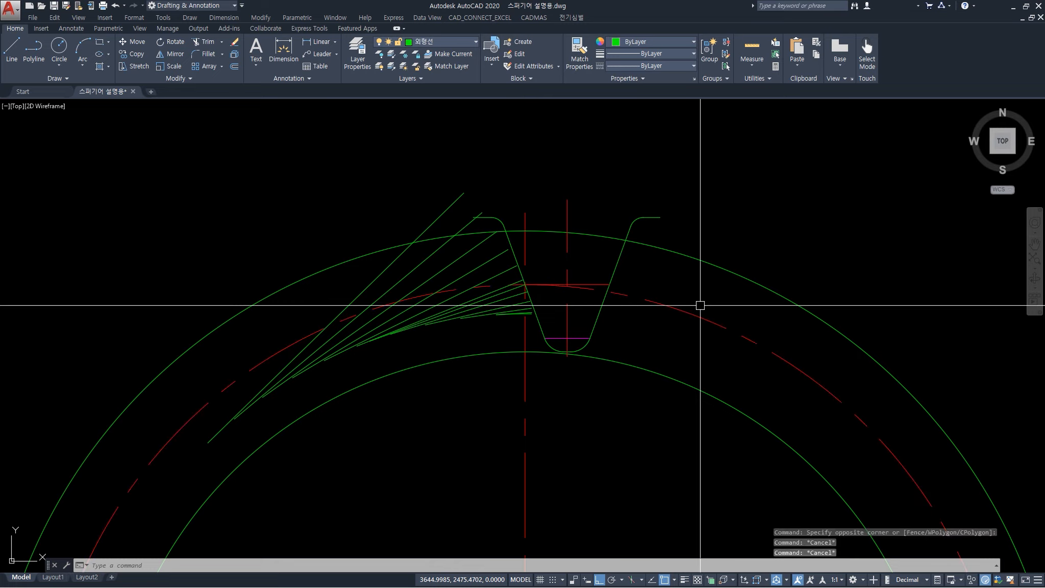
scroll(700, 305, down, 4)
scroll(737, 350, up, 3)
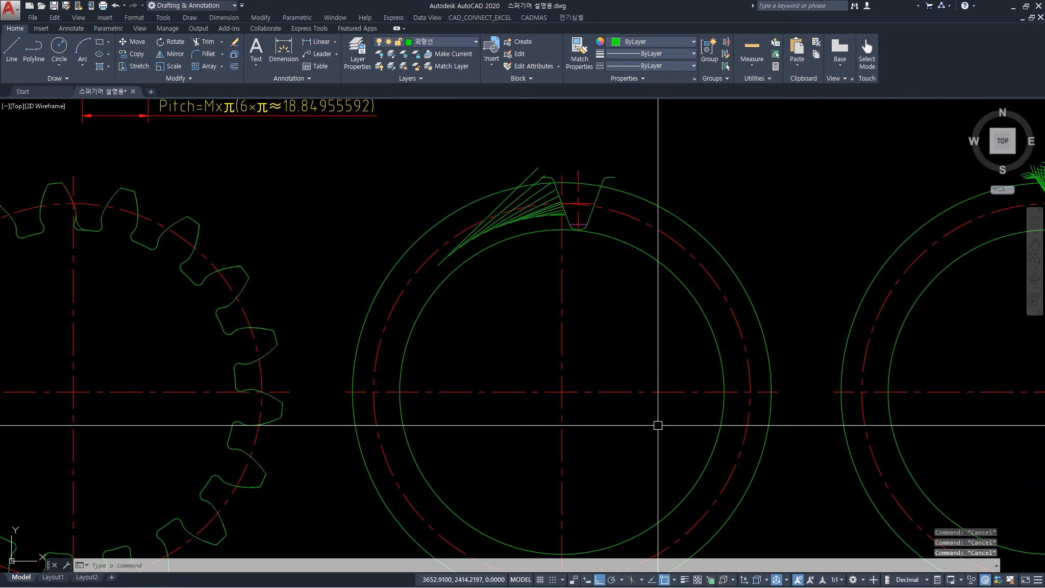
Step: Trim the middle ring's pitch circle at its centrelines and delete the lower-left piece, keeping only the upper-right quarter arc
text(tr)
key(Return)
click(627, 413)
click(529, 353)
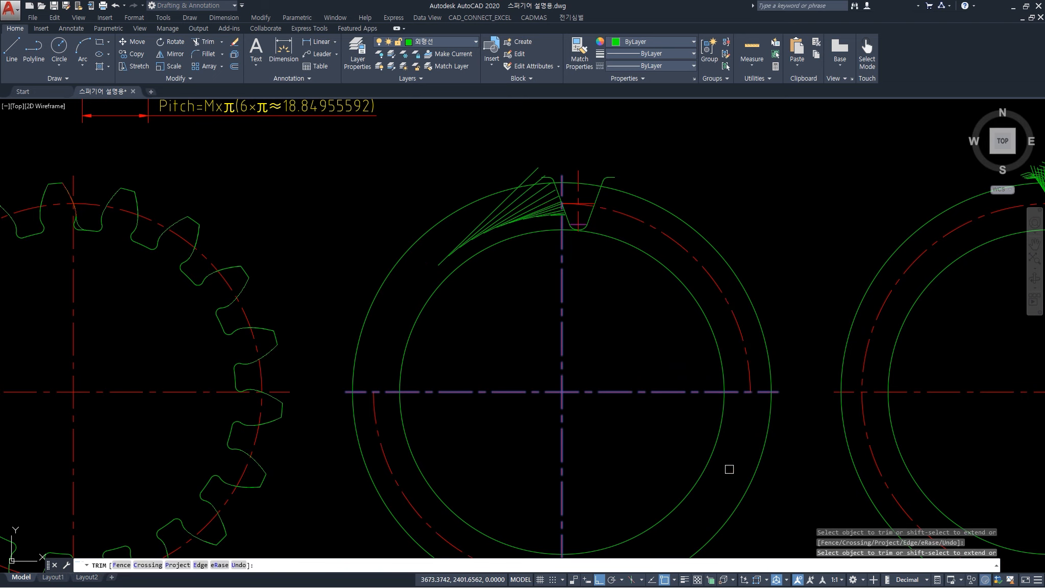
scroll(714, 467, down, 3)
scroll(612, 536, up, 3)
key(Escape)
click(574, 550)
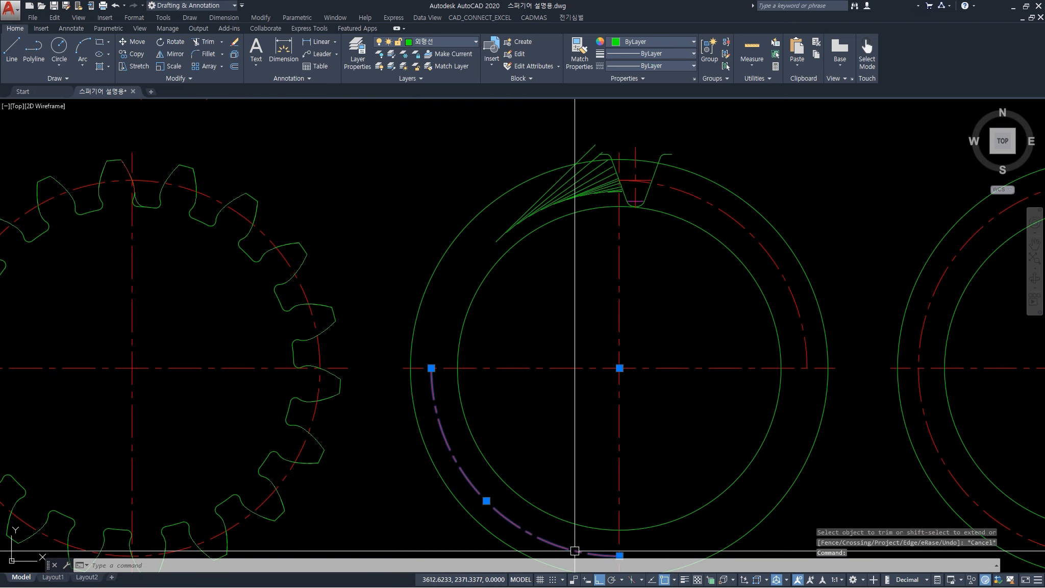
key(Delete)
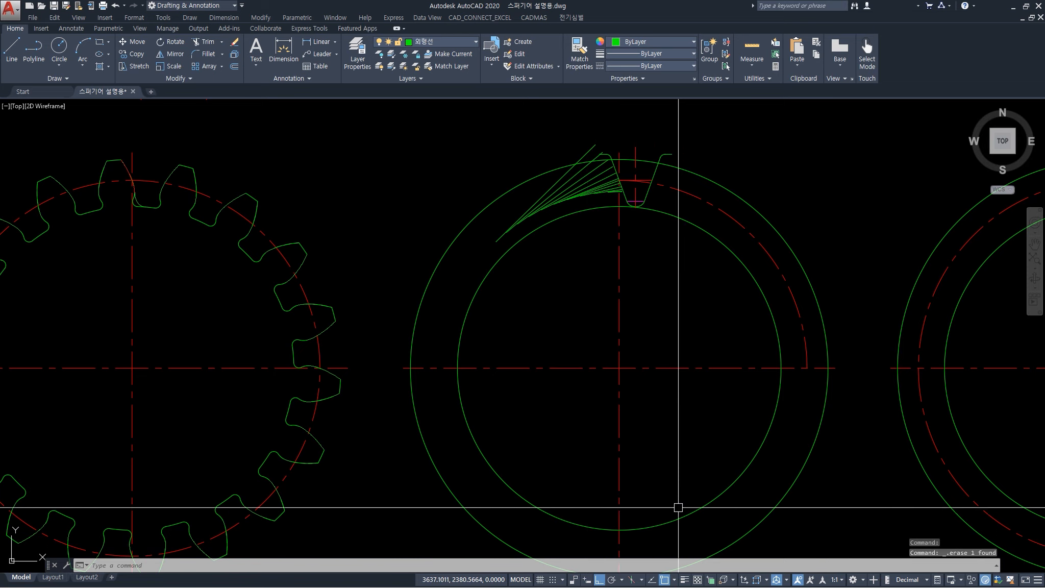
Step: Shorten the remaining quarter pitch arc to a total length of 3 with Lengthen, keeping the end at the horizontal centreline
click(805, 324)
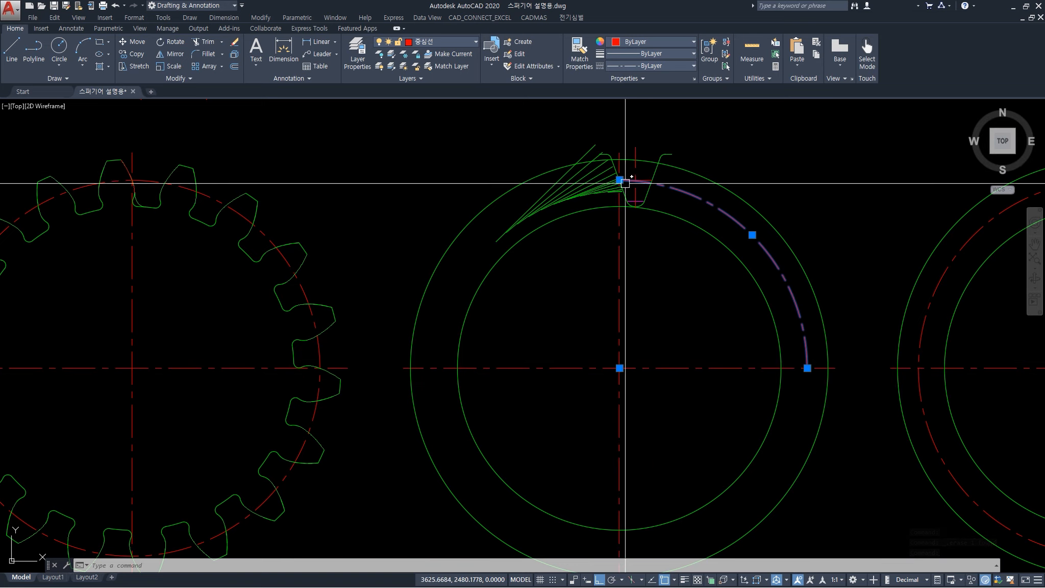
key(Escape)
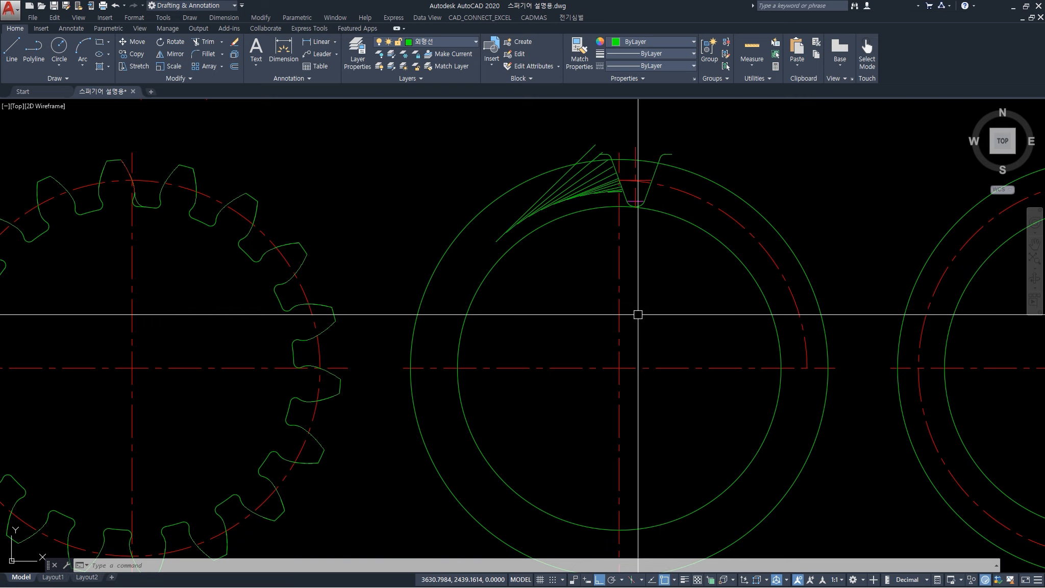
text(leng)
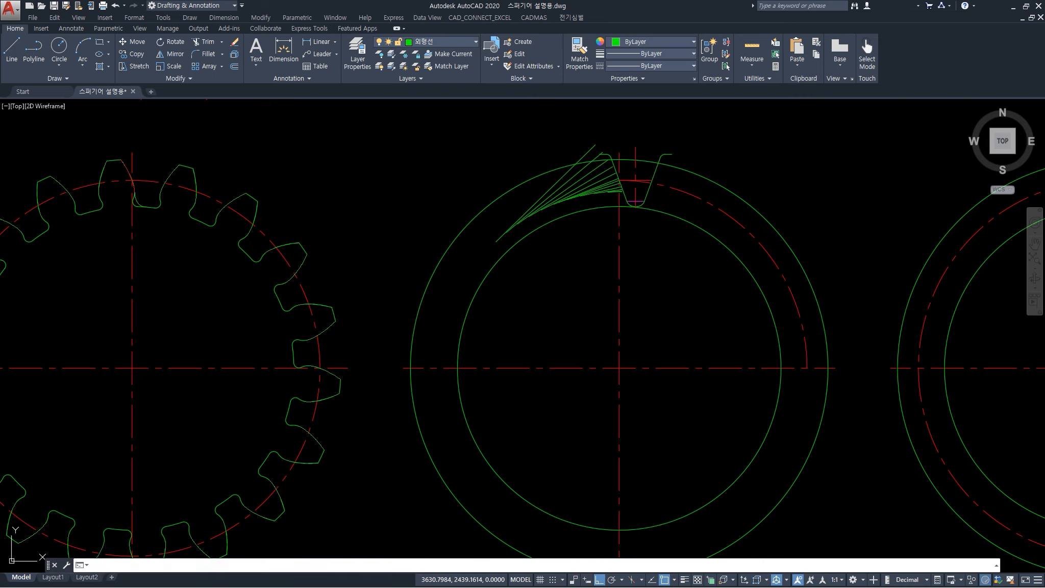
text(t)
key(Return)
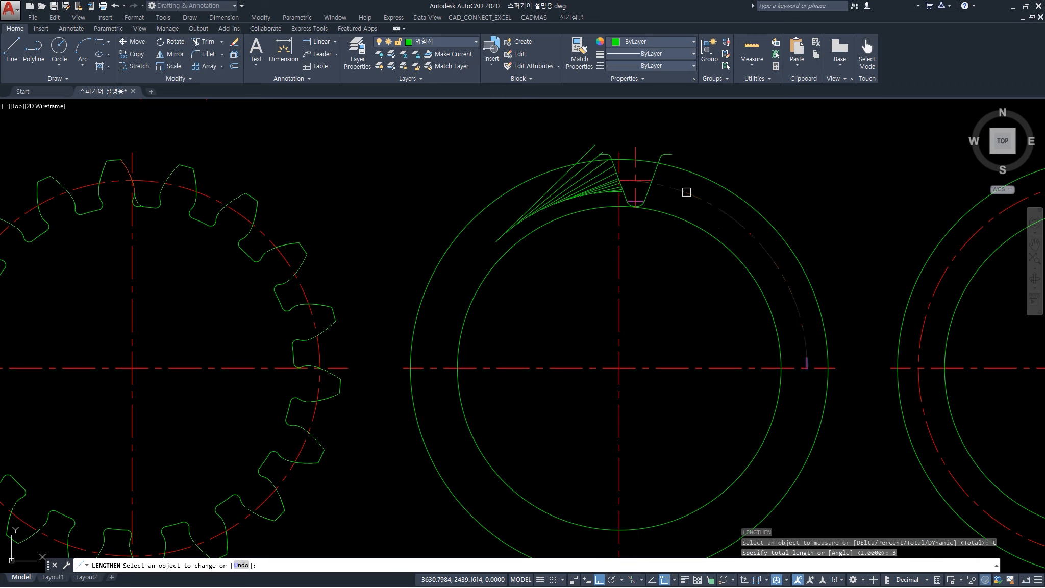
click(824, 338)
key(Escape)
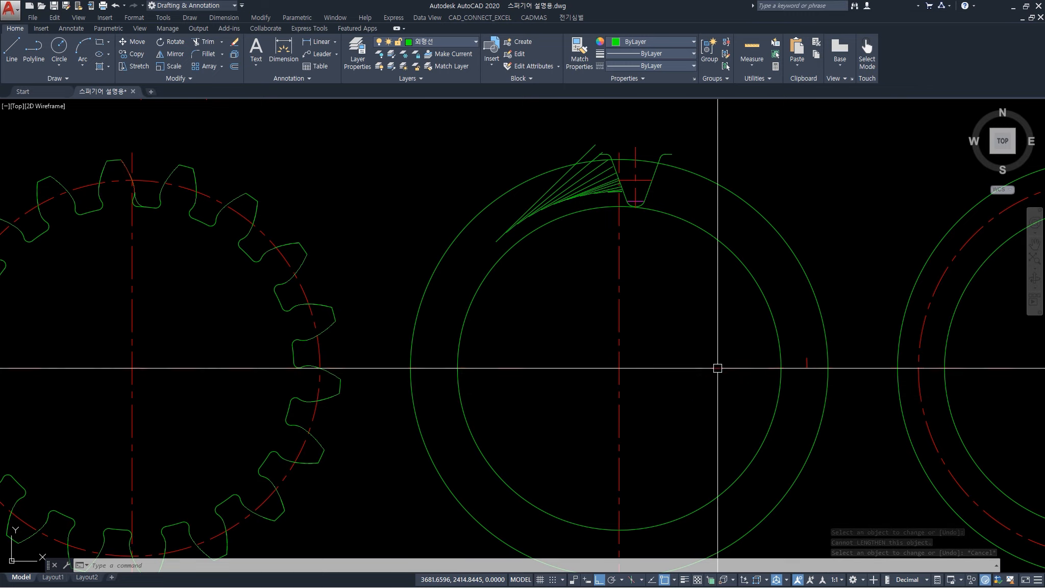
scroll(808, 359, up, 4)
click(805, 365)
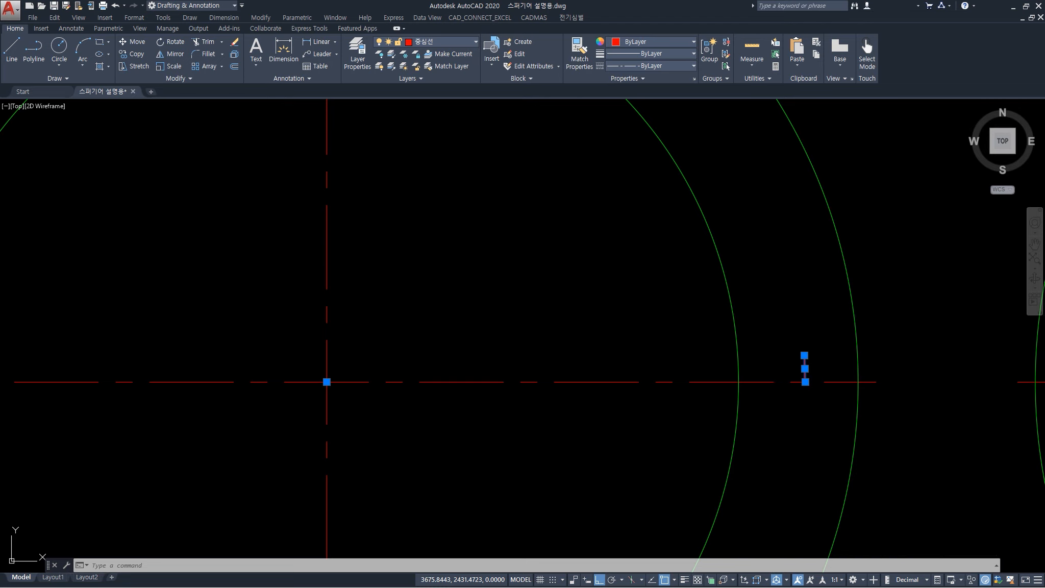
key(Escape)
key(Escape)
Step: Copy the ring, centrelines, fan and short arc without the cutter profile, based on the ring centre, and paste them as a block there
scroll(770, 357, down, 5)
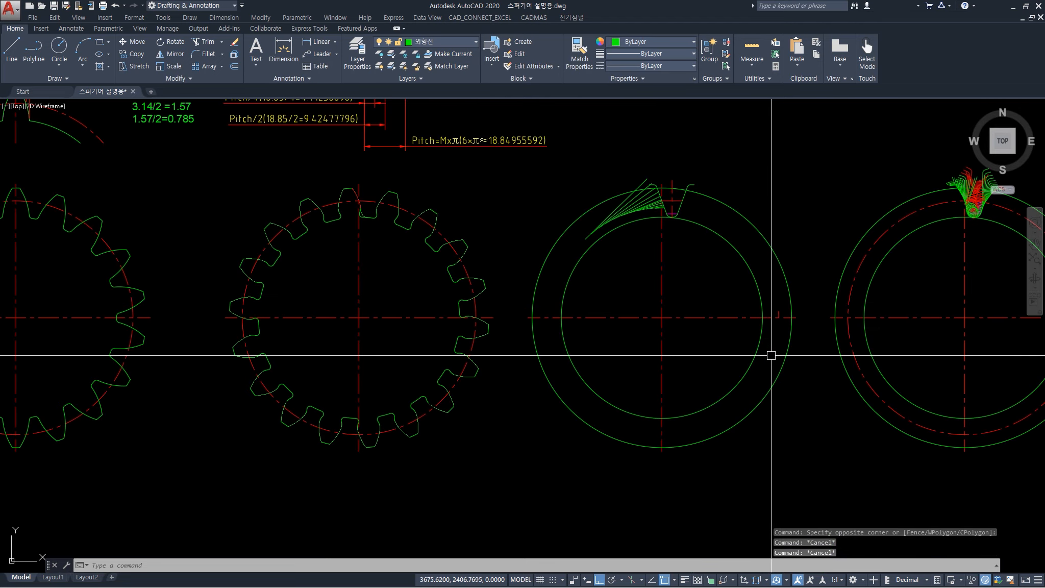
key(Escape)
middle_drag(734, 306, 719, 317)
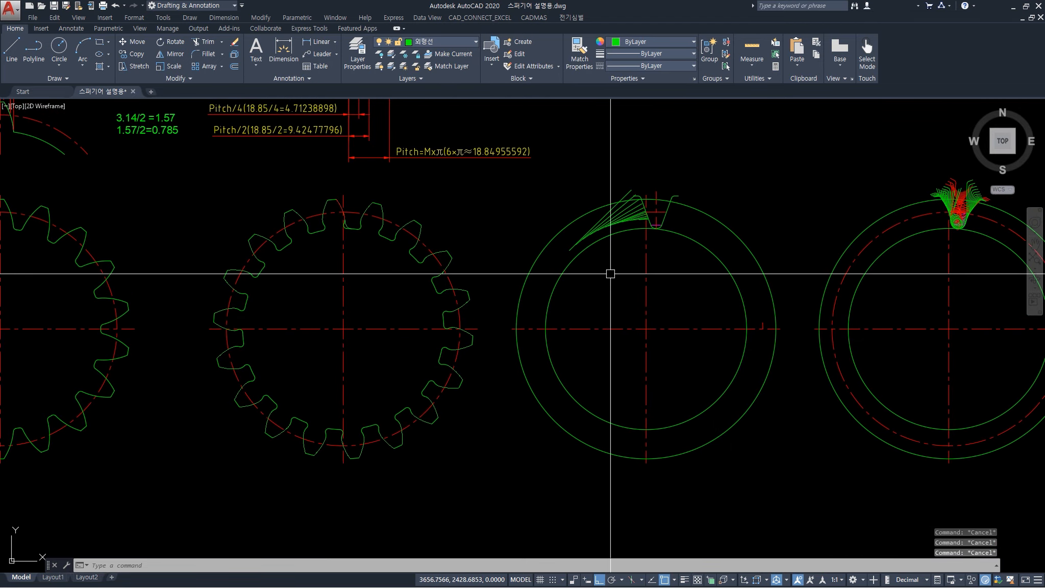
click(495, 181)
click(808, 468)
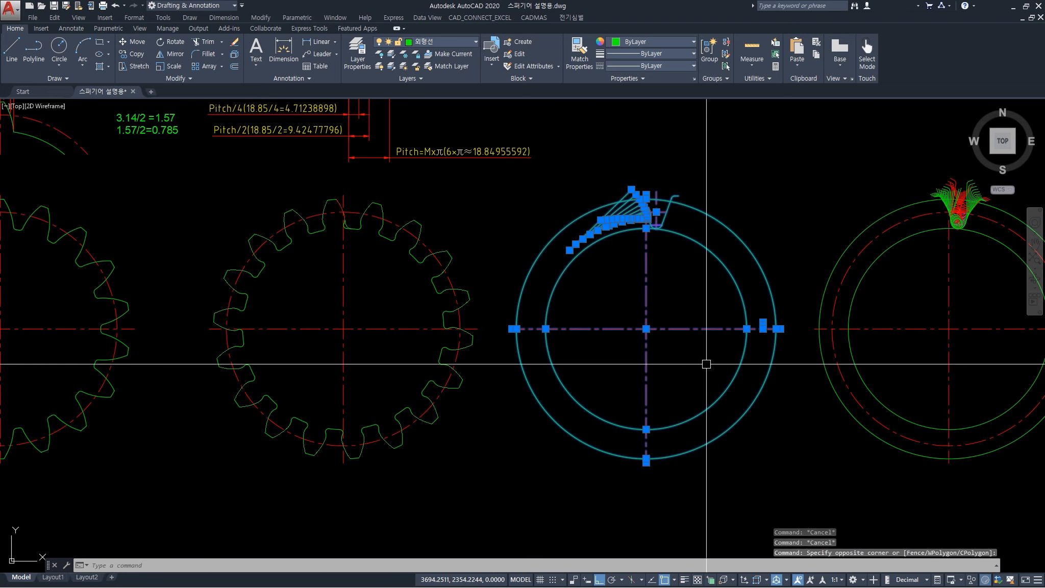
scroll(676, 205, up, 7)
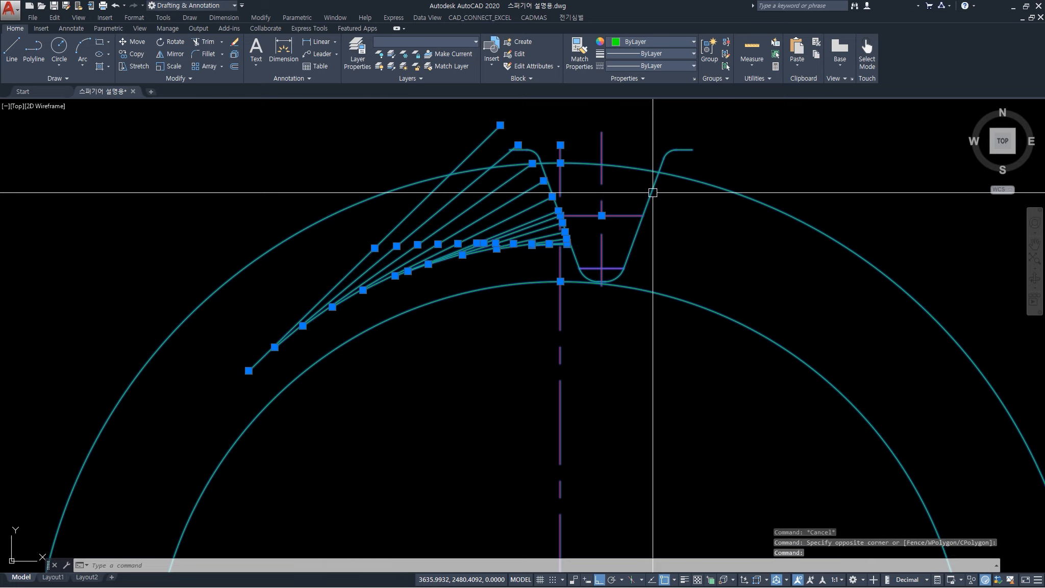
shift+click(653, 192)
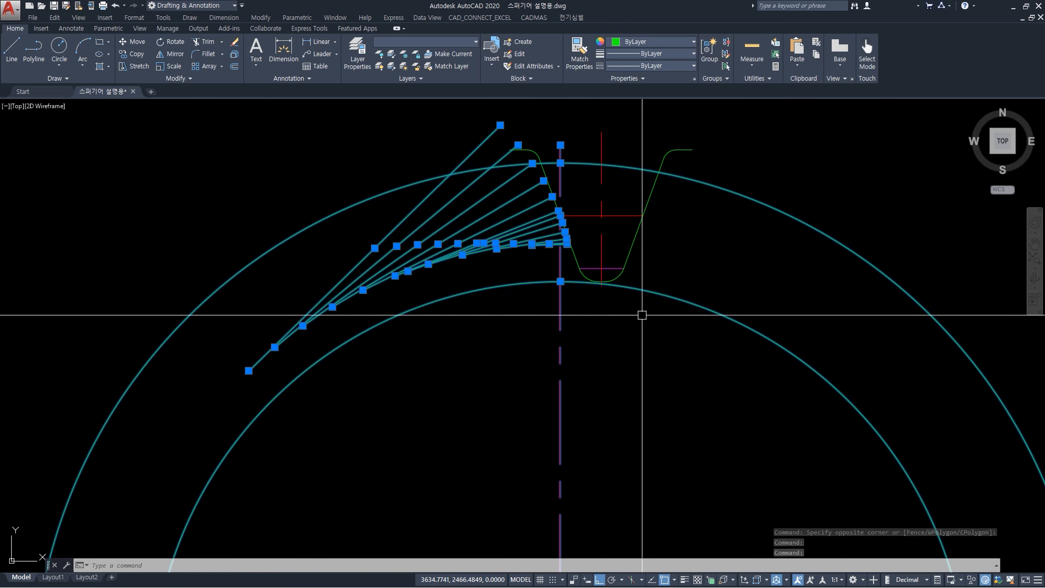
scroll(620, 294, down, 5)
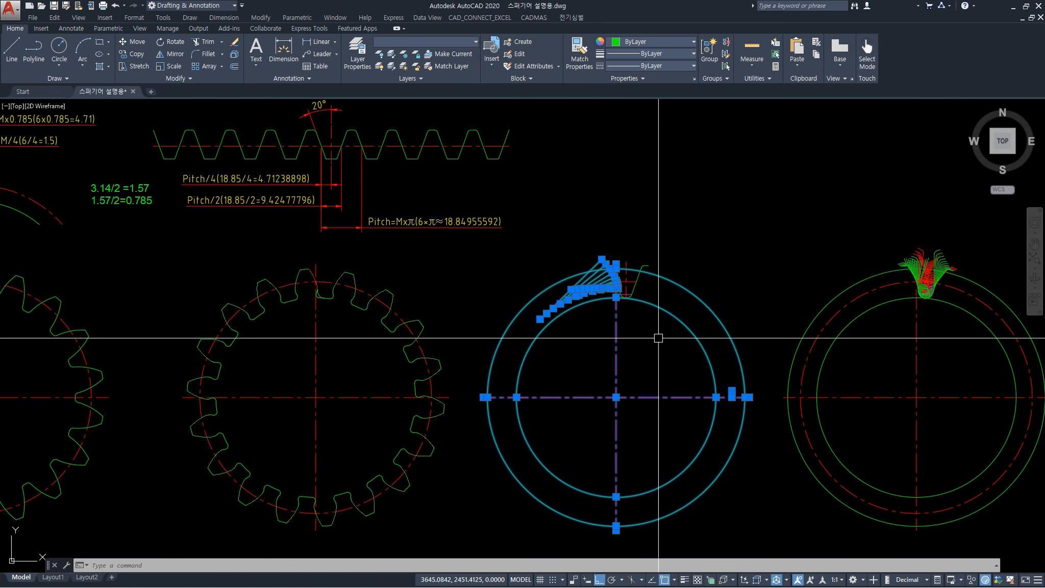
key(ctrl+shift+c)
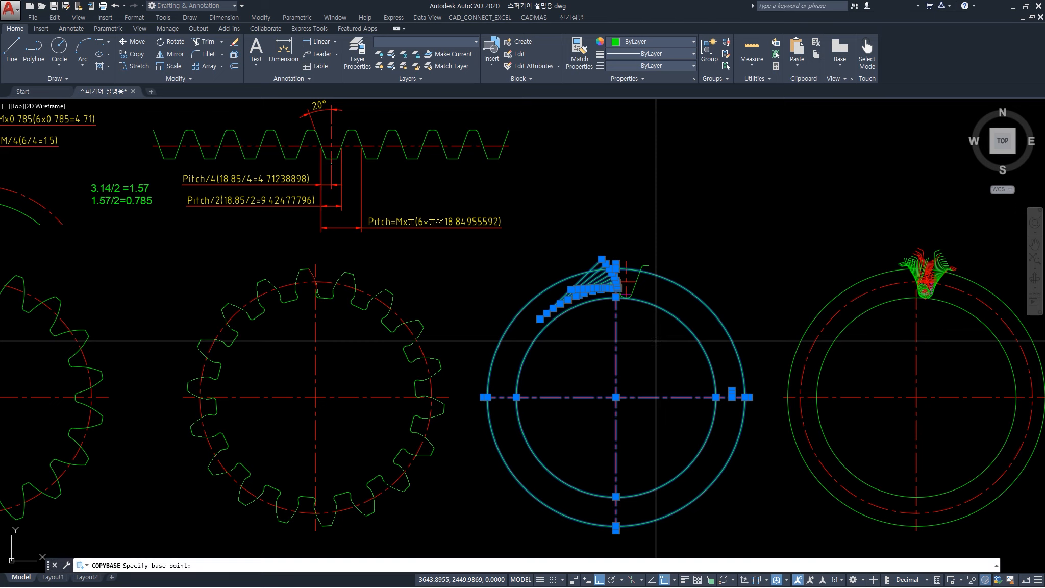
click(616, 397)
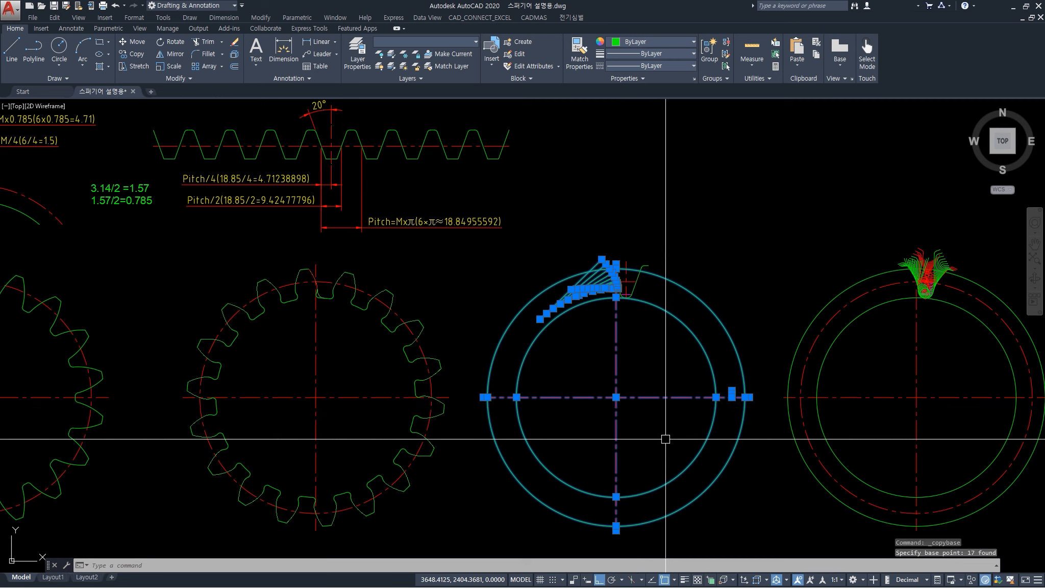
key(ctrl+shift+v)
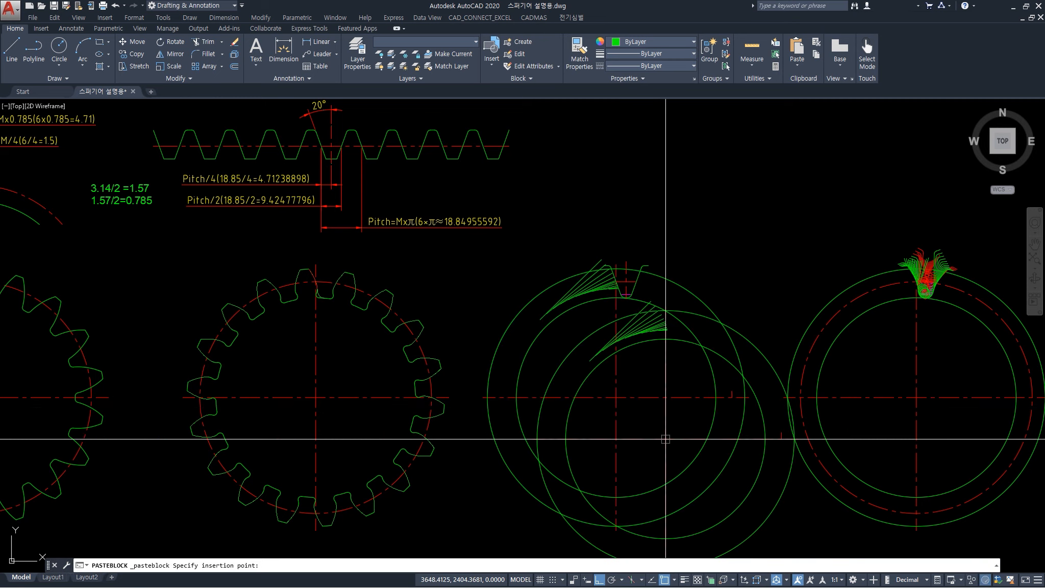
click(616, 397)
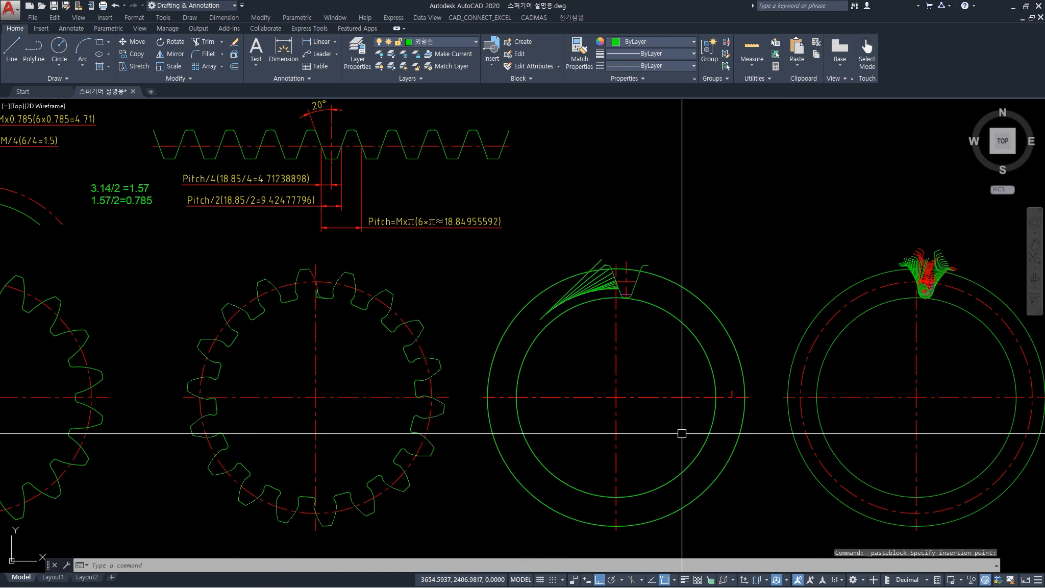
Step: Try moving the pasted ring block horizontally towards the neighbouring ring, and undo the move
middle_drag(702, 435, 681, 438)
text(m)
key(Return)
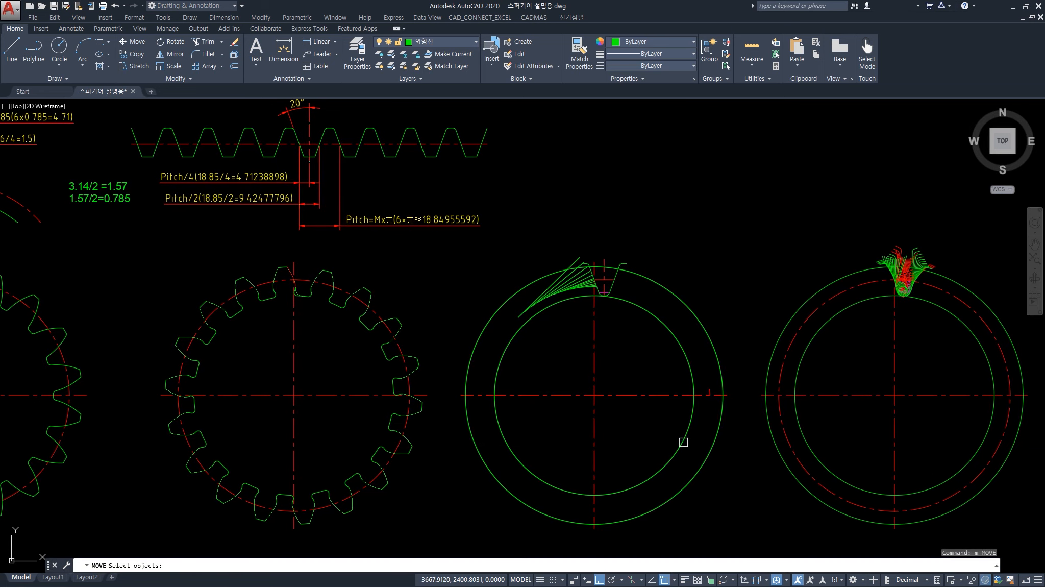
click(681, 439)
key(Return)
click(684, 436)
click(868, 426)
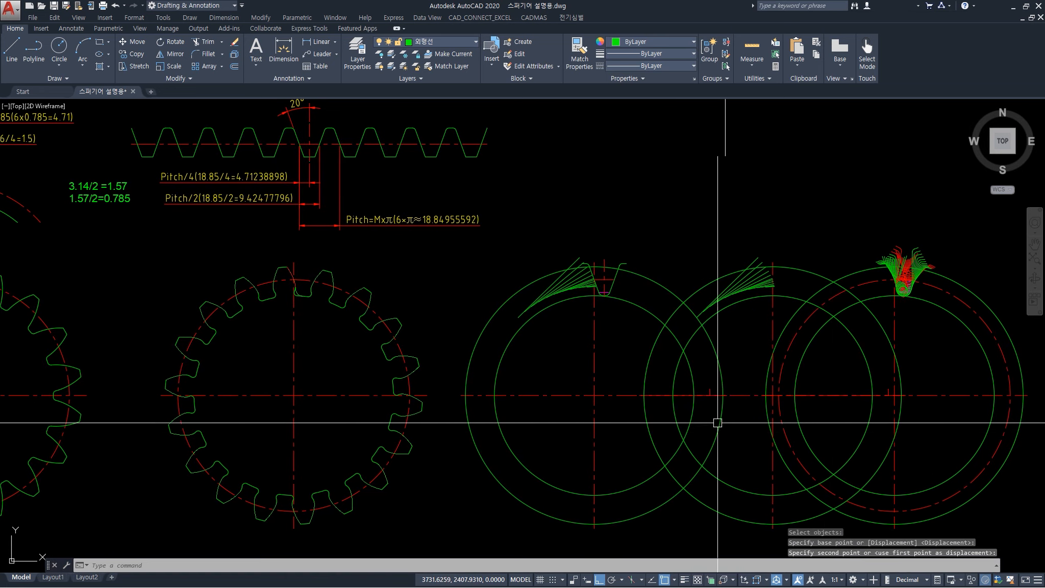
key(Escape)
key(Escape)
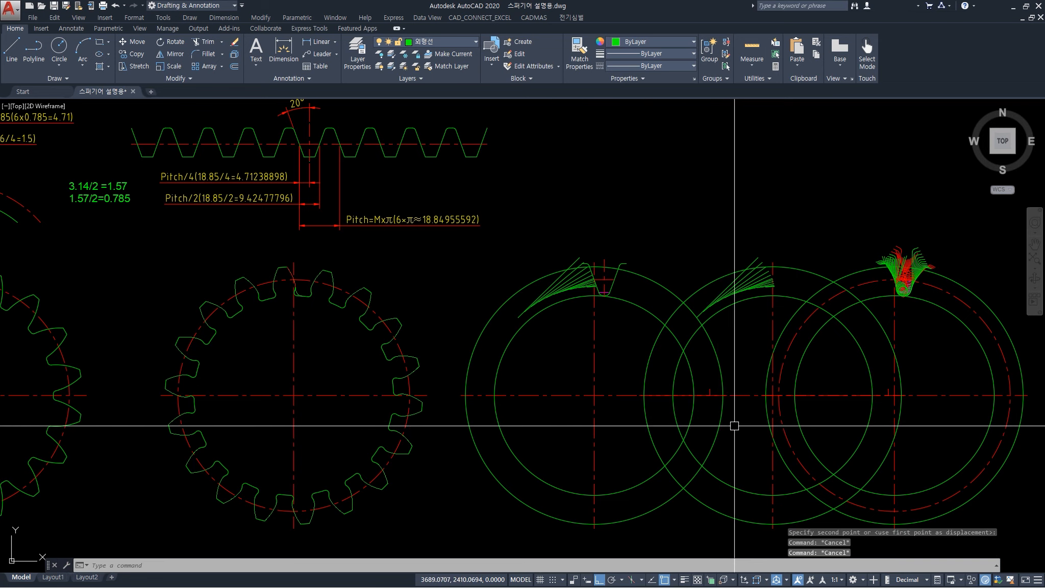
middle_drag(737, 422, 730, 396)
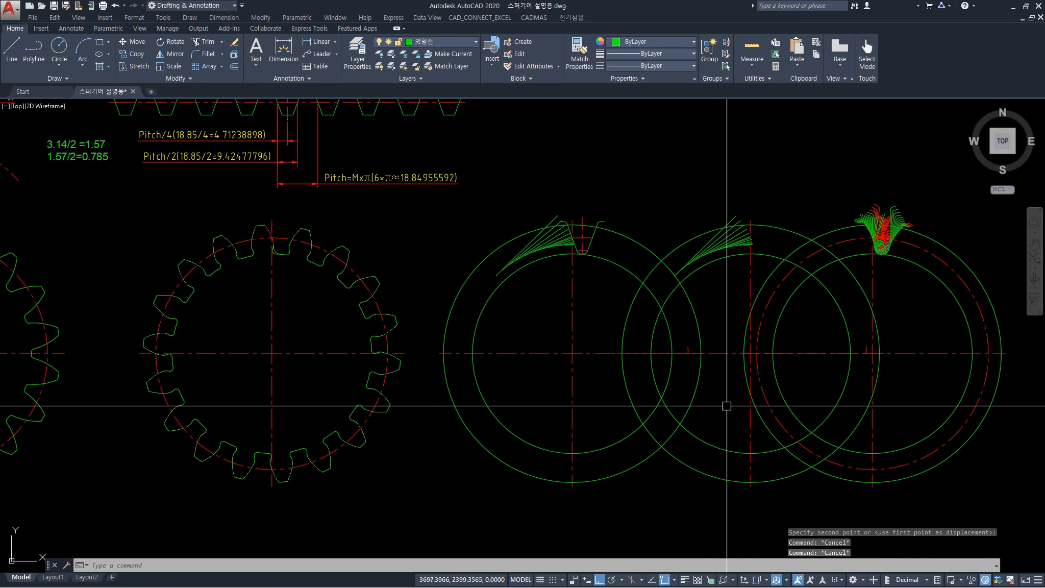
key(ctrl+z)
key(ctrl+z)
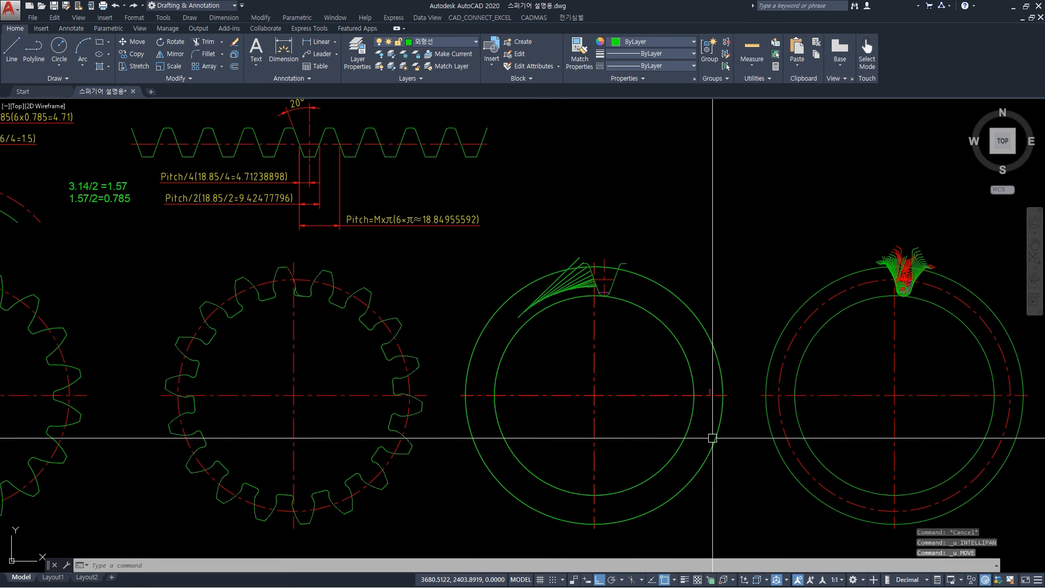
Step: Delete the original loose ring, centrelines, fan lines and short arc, keeping the cutter profile and the pasted block
click(449, 247)
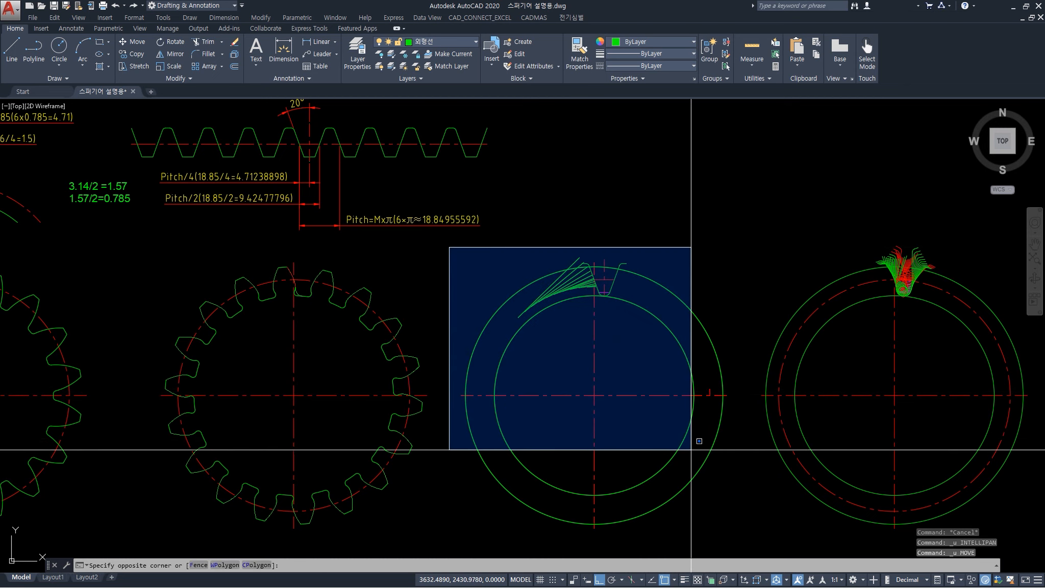
click(735, 530)
scroll(609, 254, up, 4)
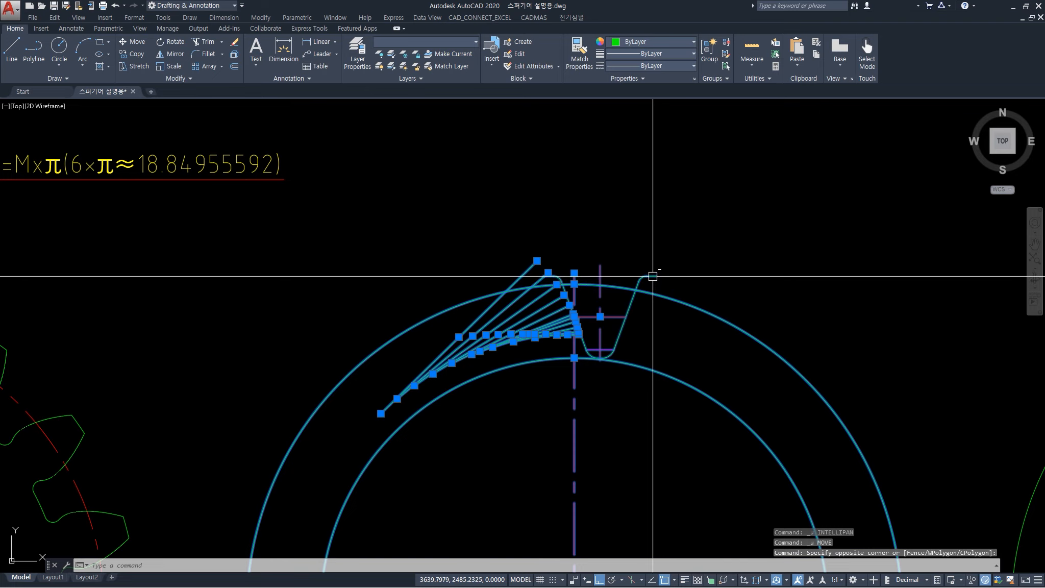
shift+click(653, 276)
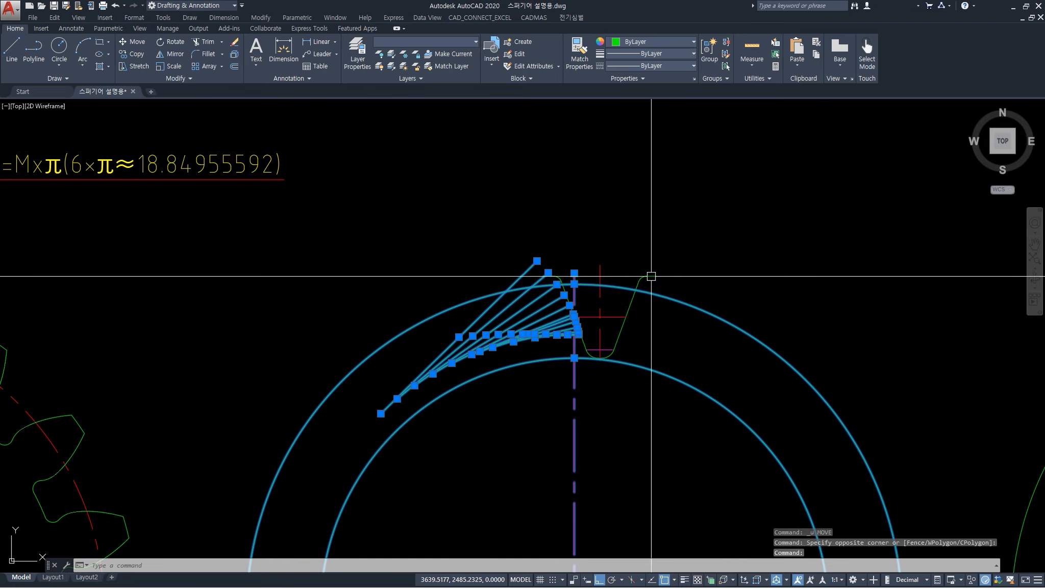
shift+click(719, 318)
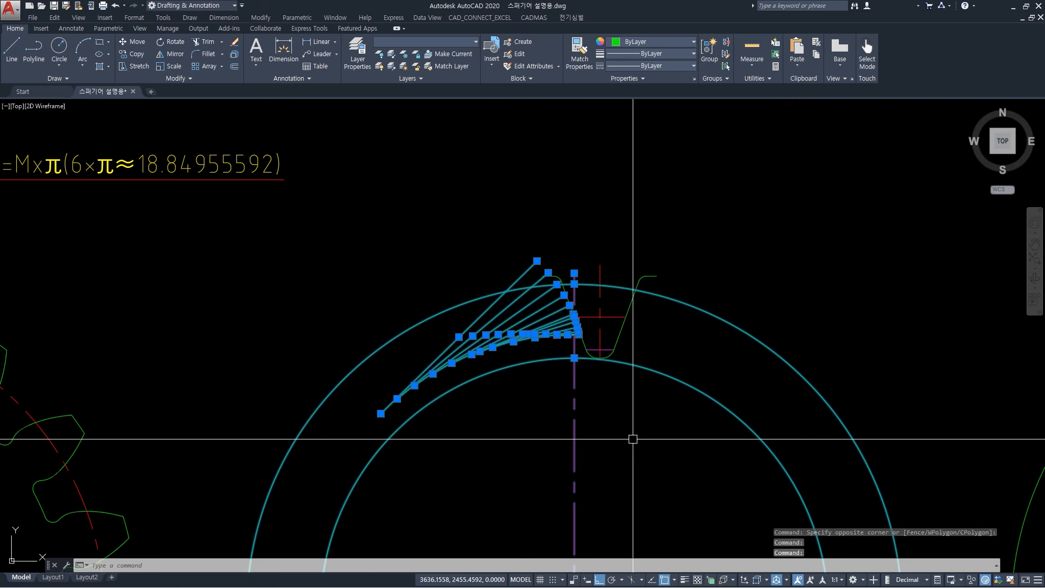
key(Delete)
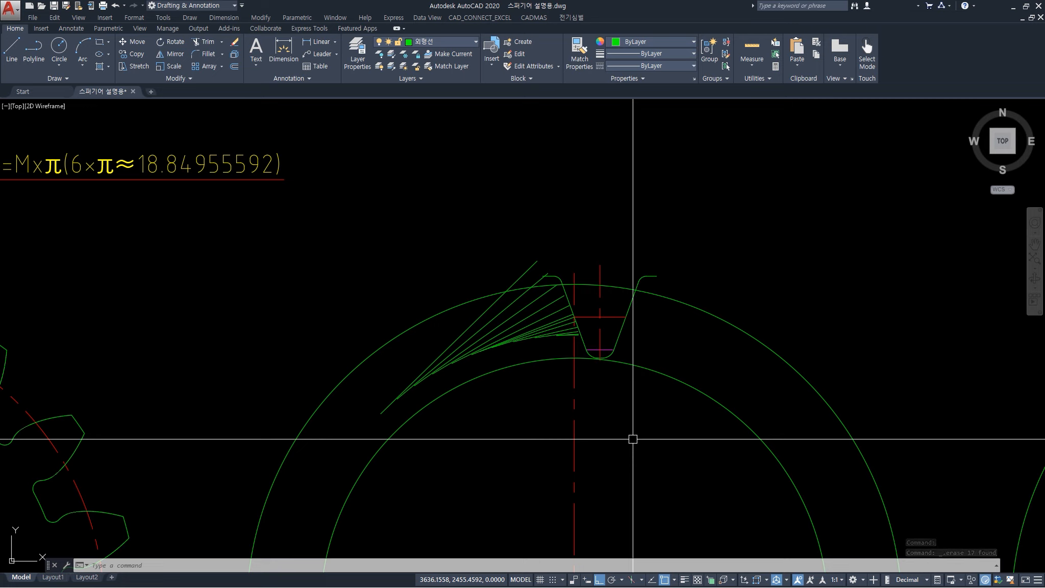
click(770, 351)
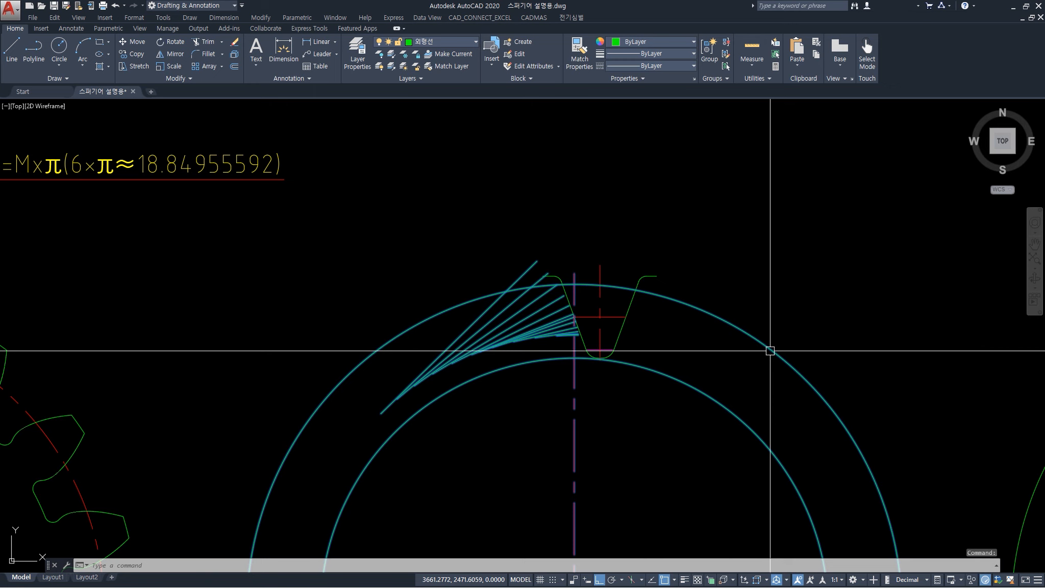
scroll(770, 351, down, 5)
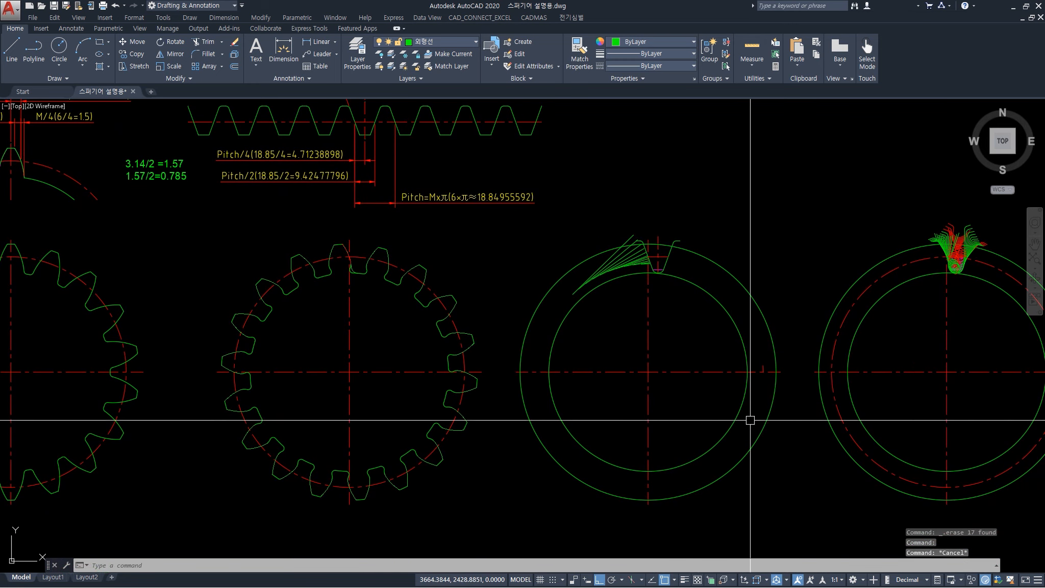
Step: Try moving the ring block away from the cutter profile, and undo the move
text(m)
key(Return)
drag(771, 460, 720, 401)
key(Return)
click(688, 412)
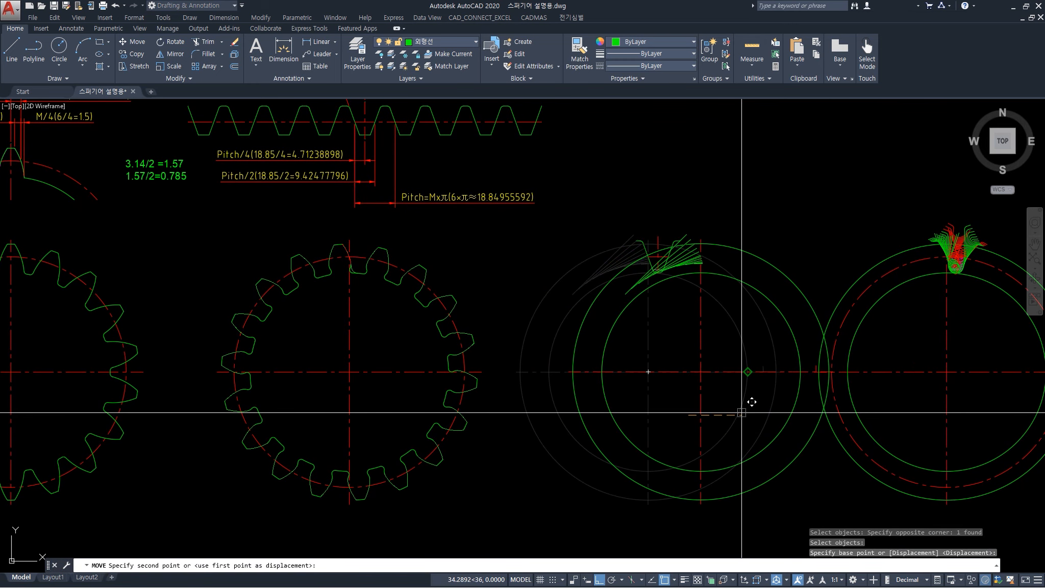
click(741, 413)
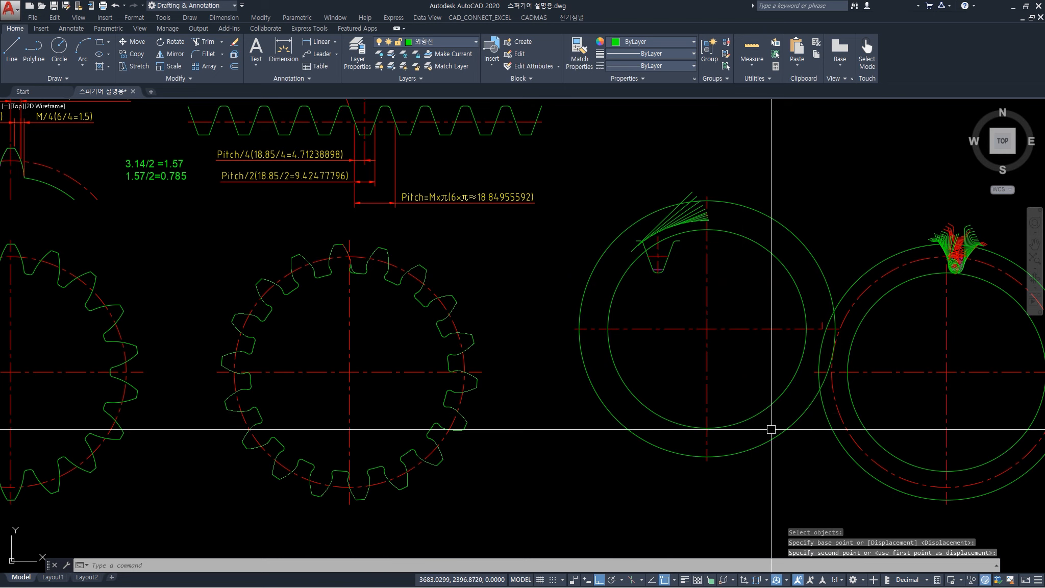
key(ctrl+z)
scroll(650, 317, up, 4)
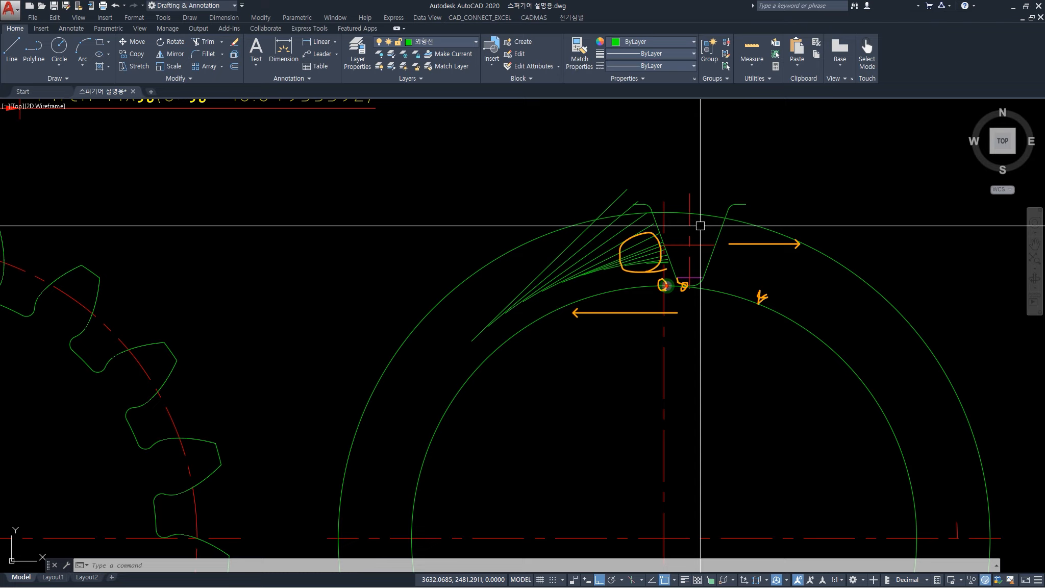
key(Escape)
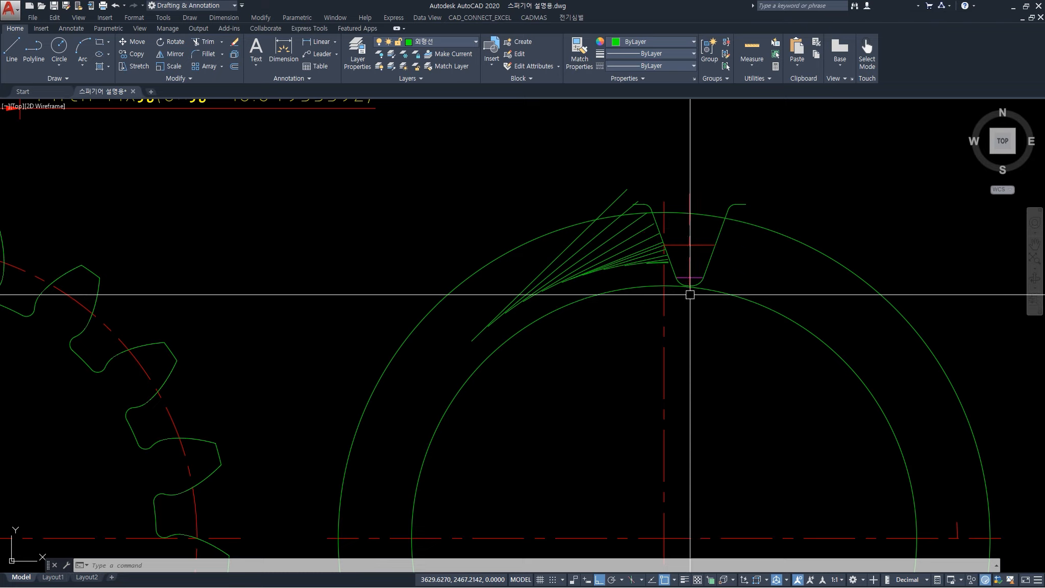
scroll(704, 271, up, 2)
text(m)
key(Return)
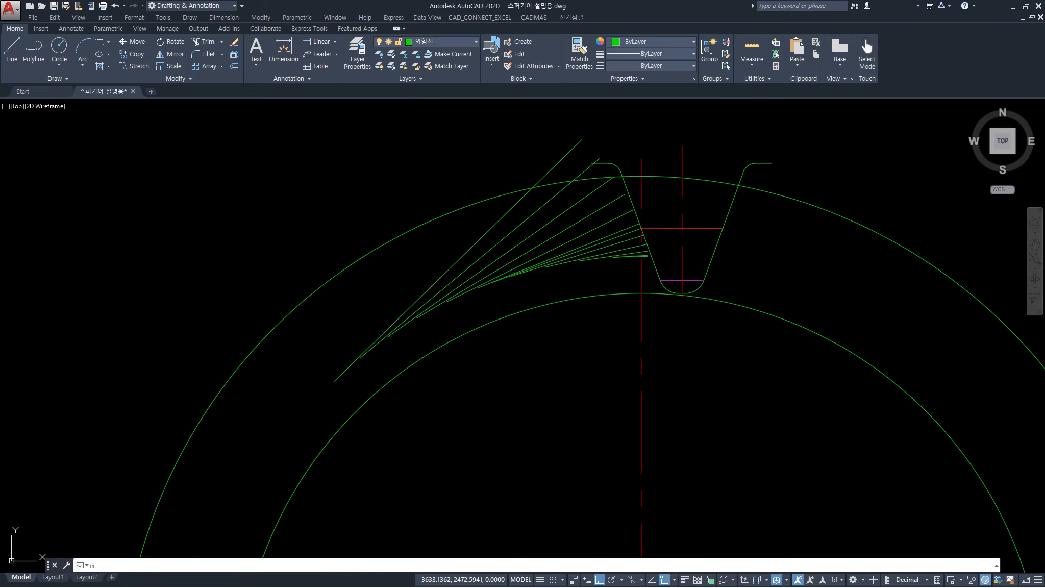
click(712, 262)
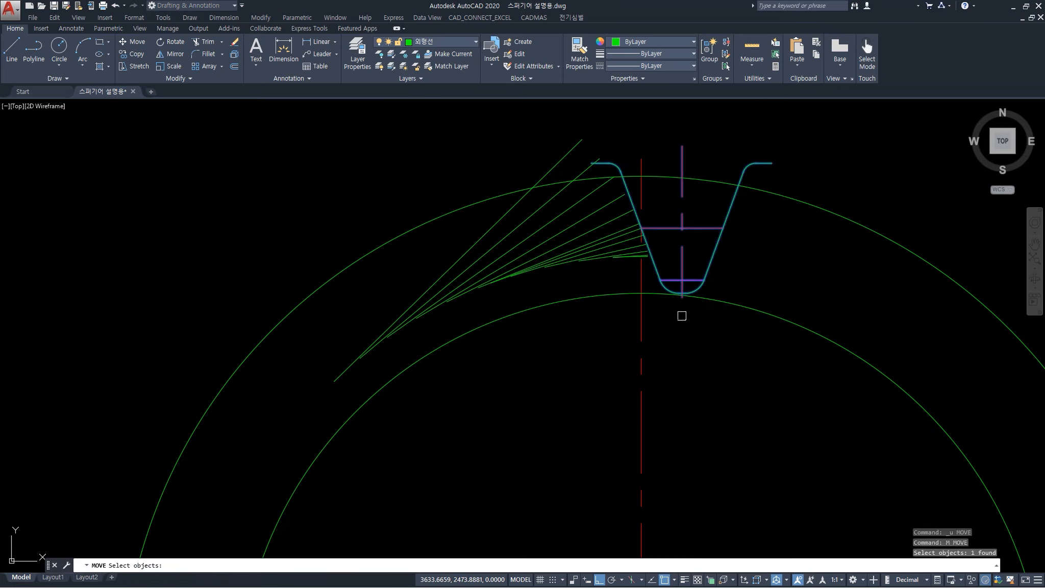
key(Return)
scroll(680, 247, up, 5)
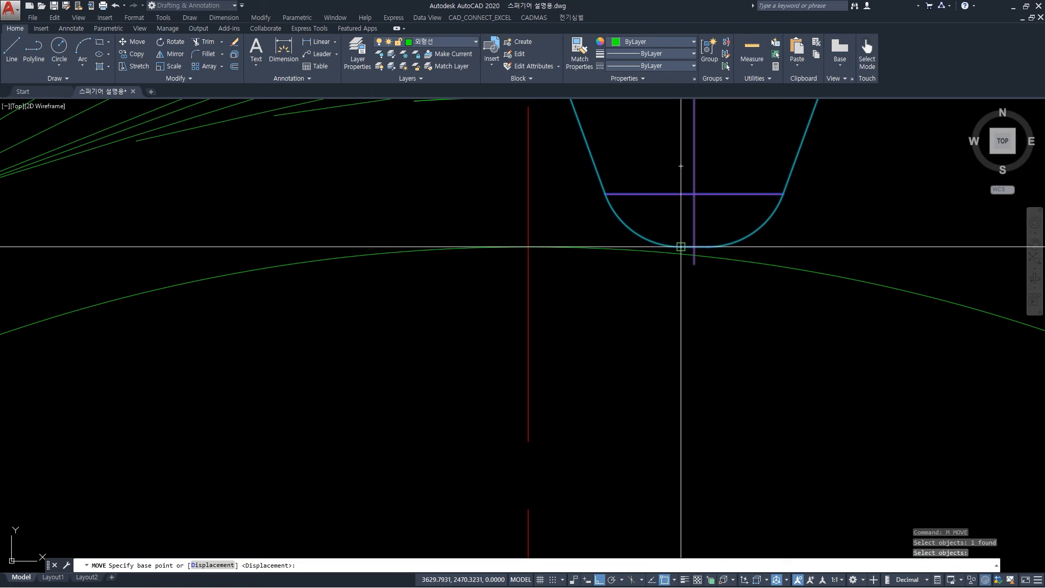
click(682, 246)
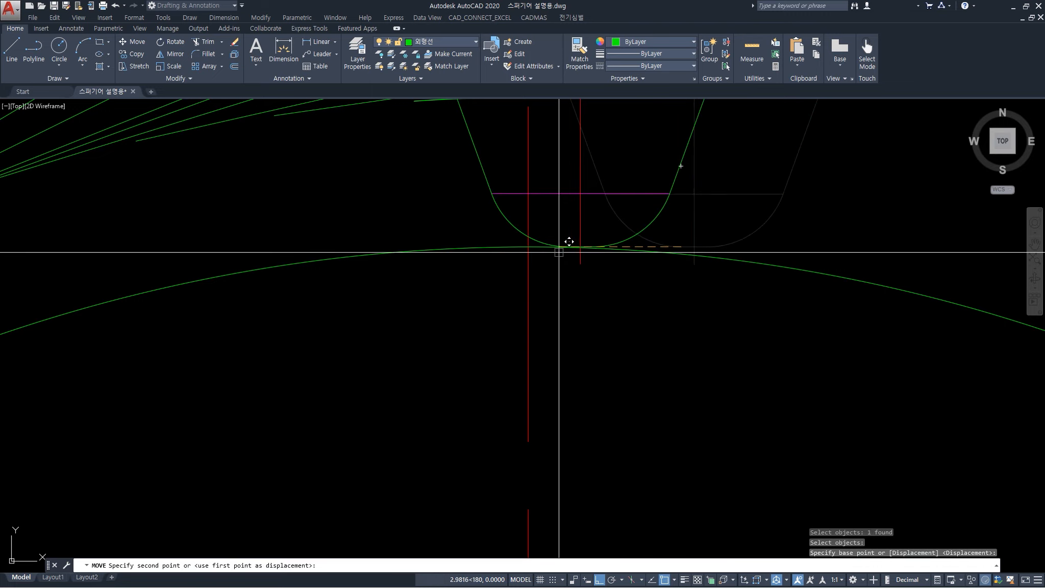
scroll(583, 235, down, 2)
key(Escape)
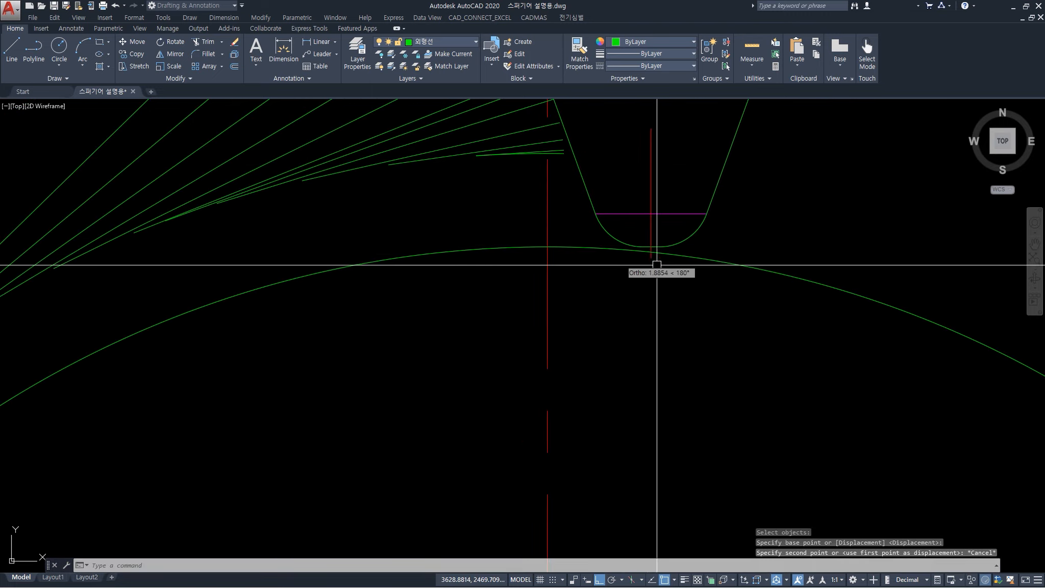
Step: Copy the cutter profile from the left end of its flat tip to where the vertical centreline meets the inner circle
text(co)
key(Return)
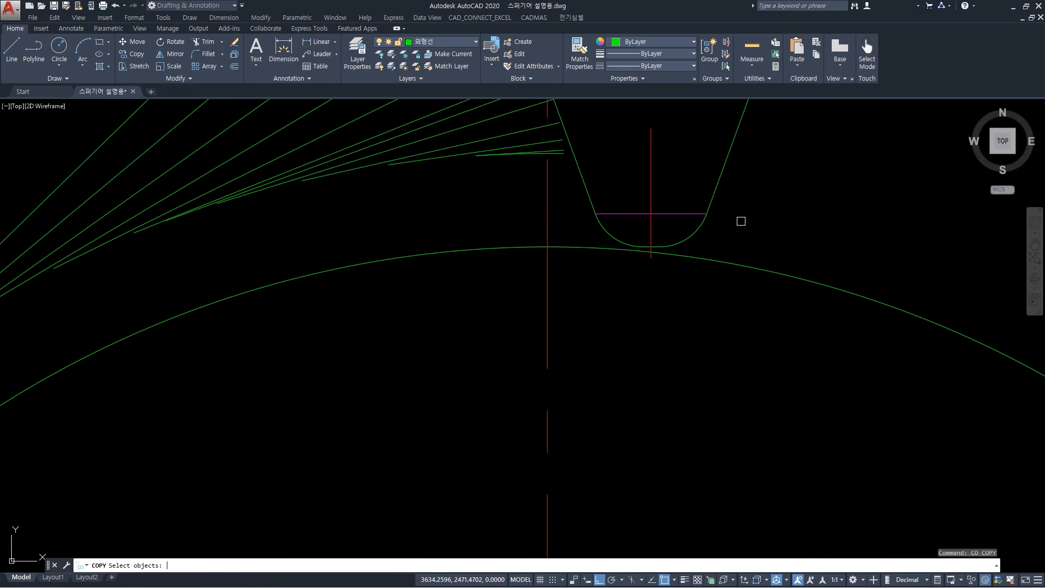
click(741, 224)
click(699, 180)
key(Return)
scroll(655, 236, up, 4)
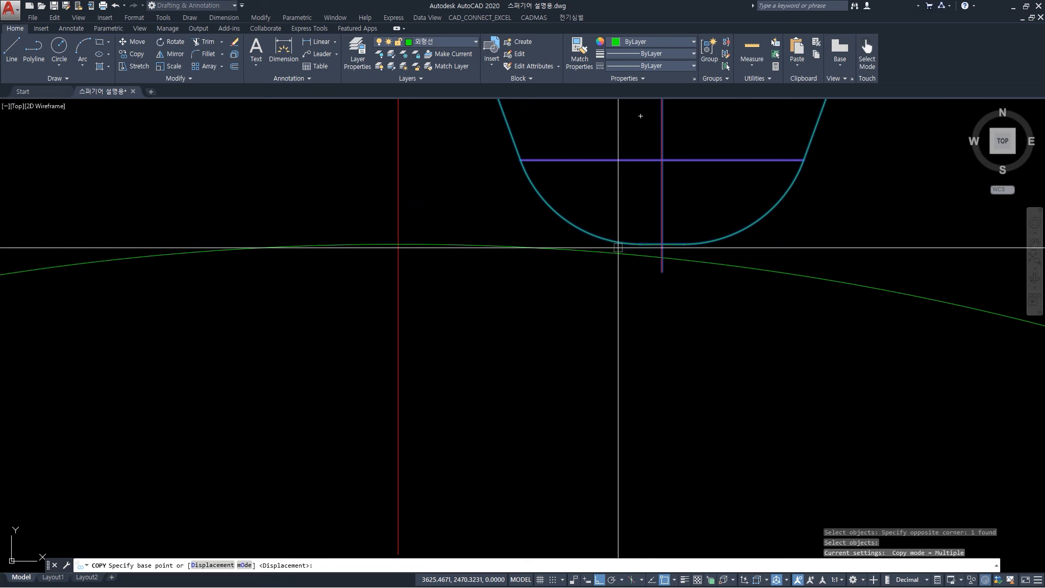
click(633, 245)
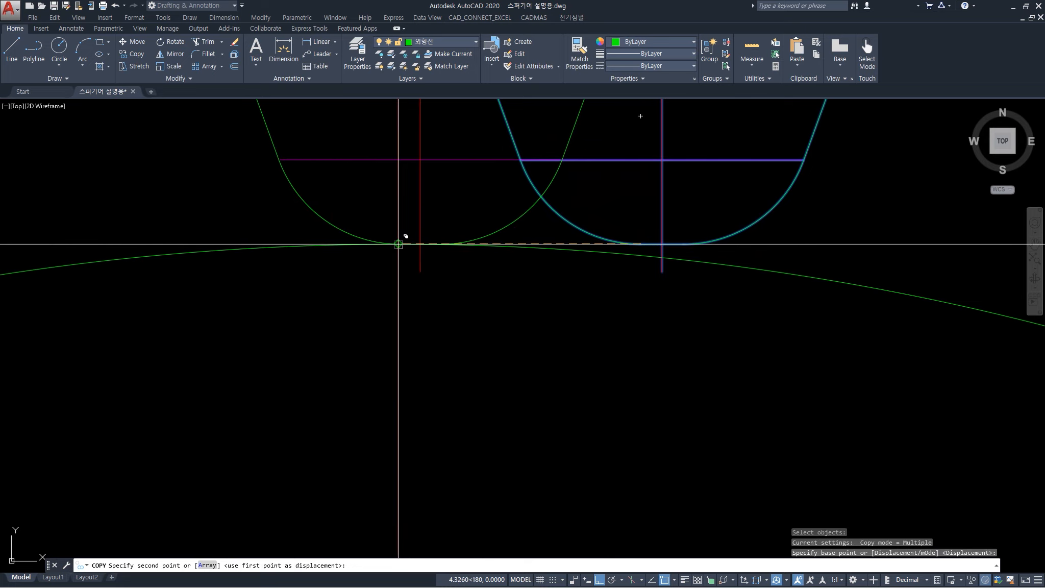
click(398, 244)
key(Escape)
scroll(510, 266, down, 2)
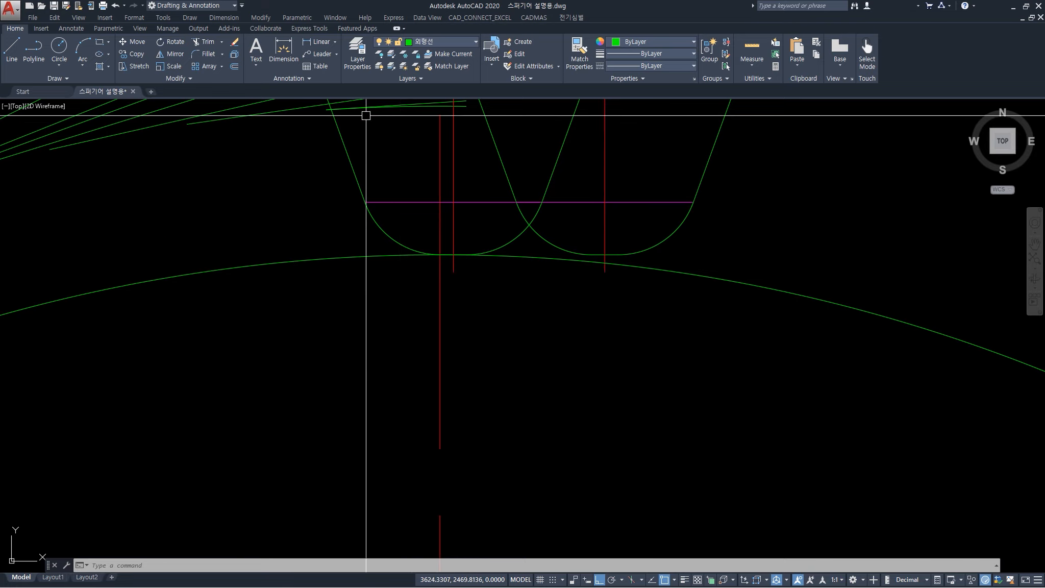
scroll(459, 210, down, 3)
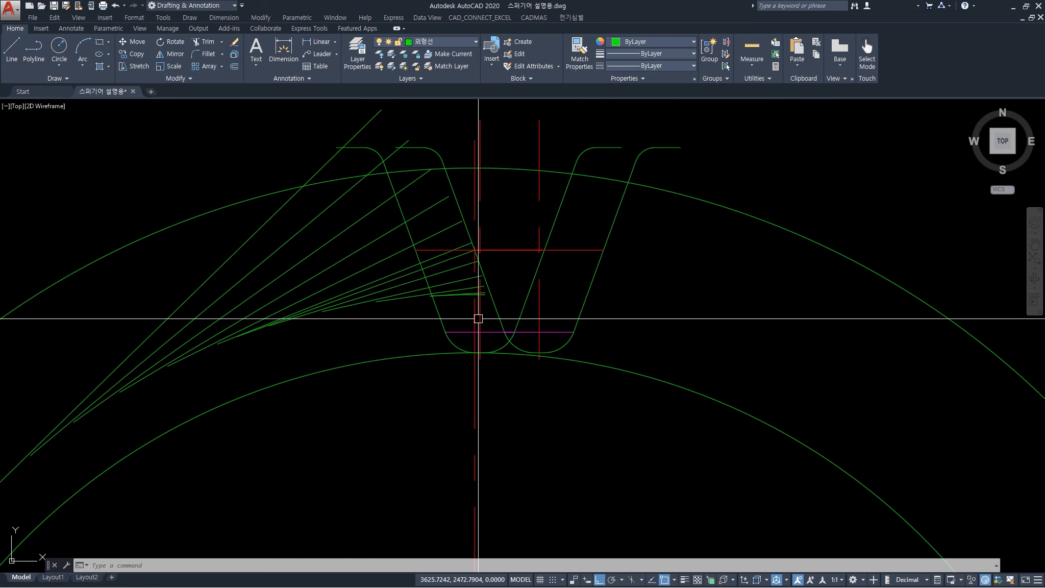
click(359, 269)
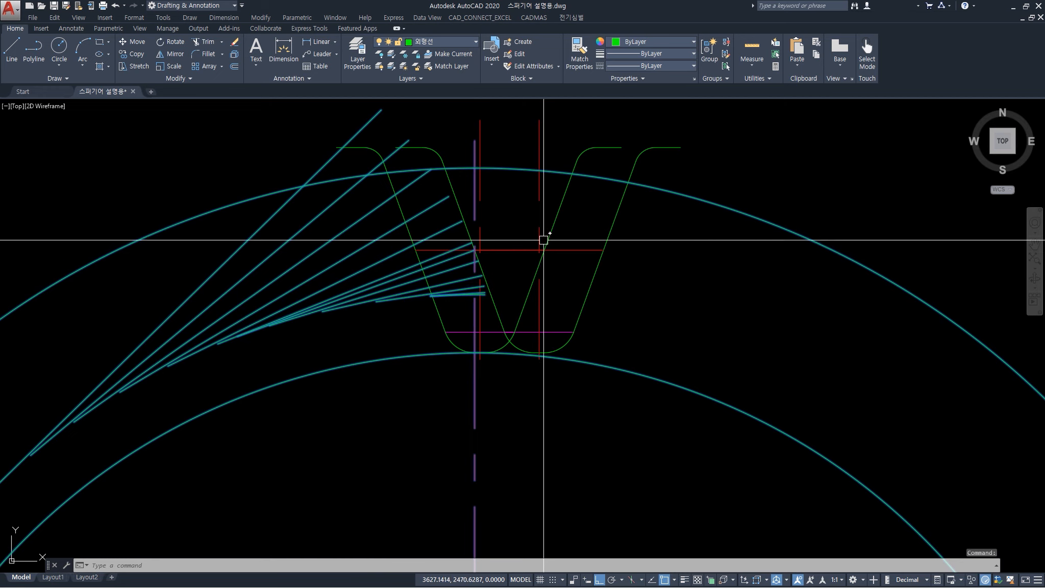
click(544, 247)
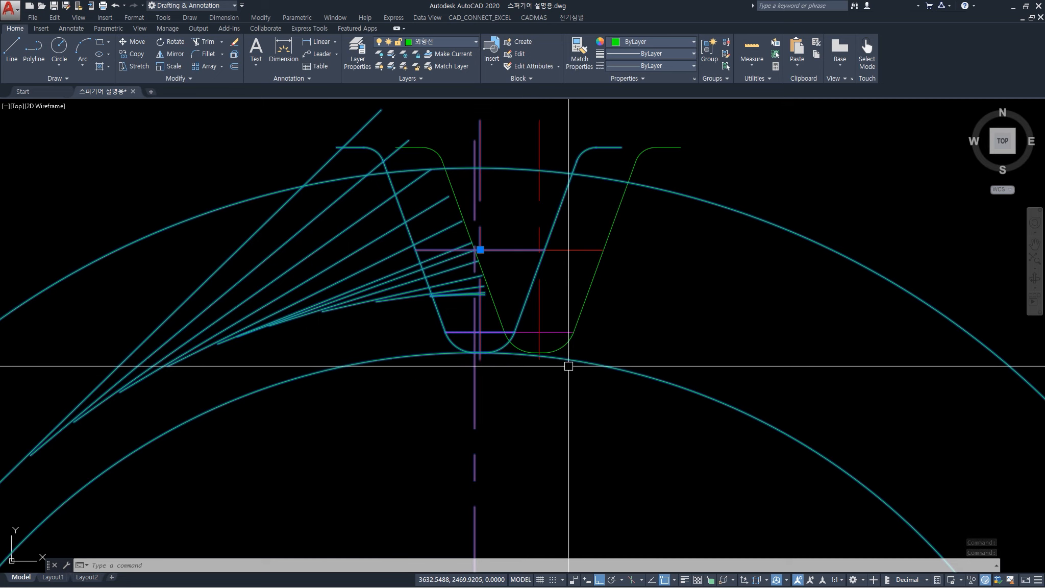
key(Escape)
key(Escape)
Step: Add a horizontal linear dimension between the upper centreline ends of the two cutter profiles, placed above the ring
middle_drag(537, 273, 531, 414)
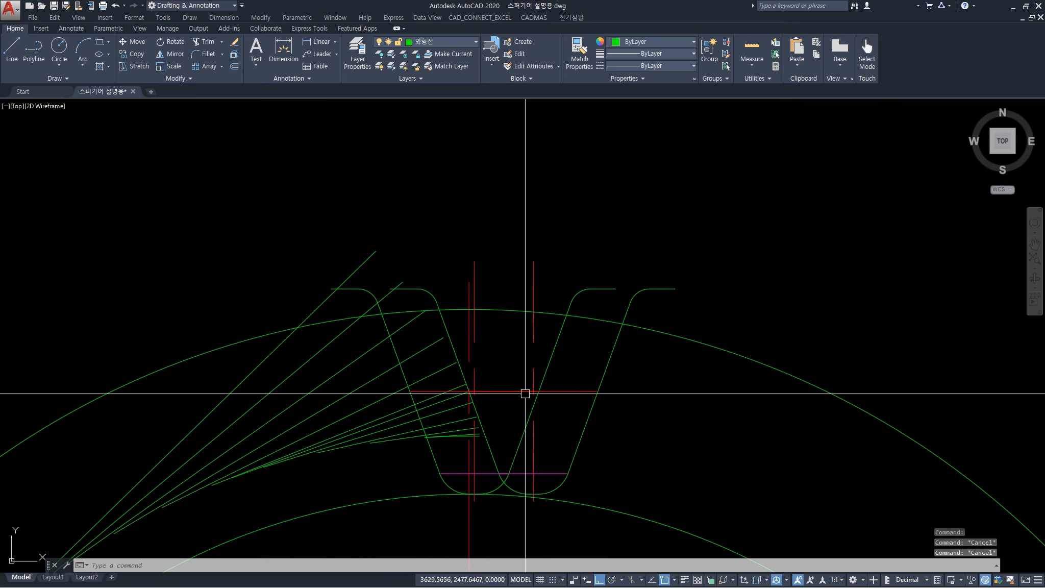
text(dli)
key(Return)
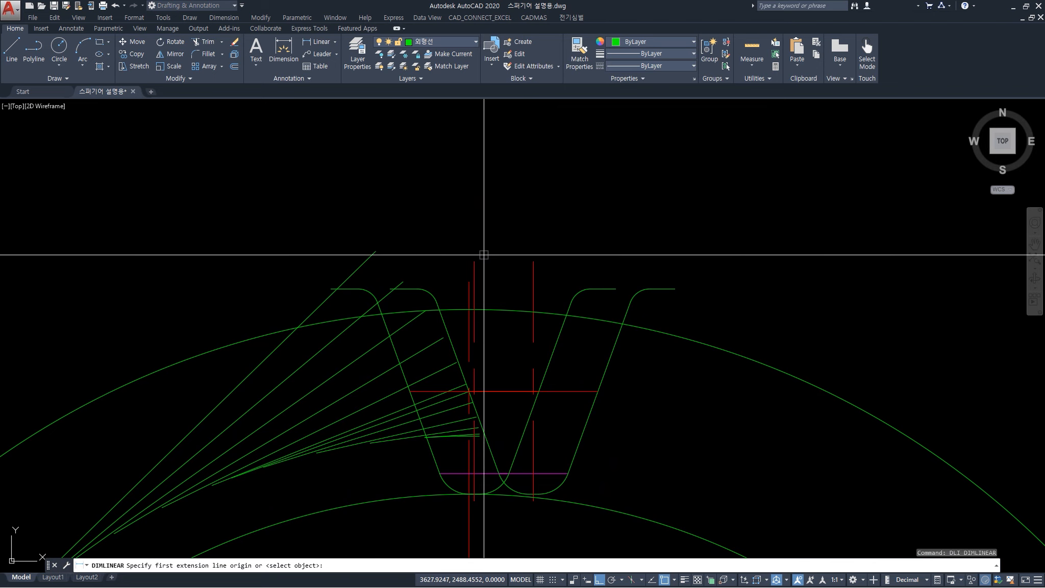
click(475, 261)
click(533, 261)
scroll(542, 249, down, 4)
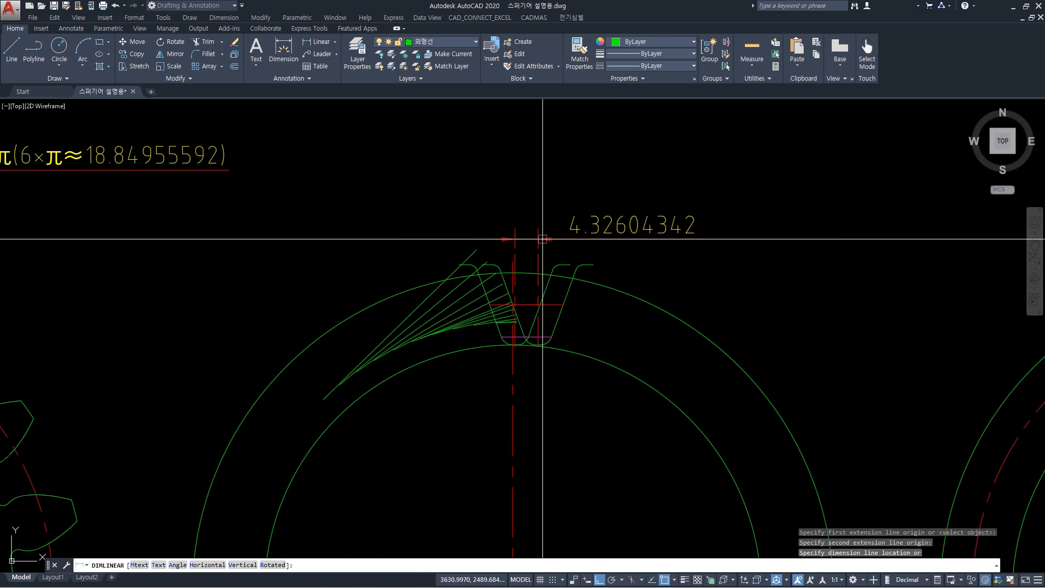
click(541, 197)
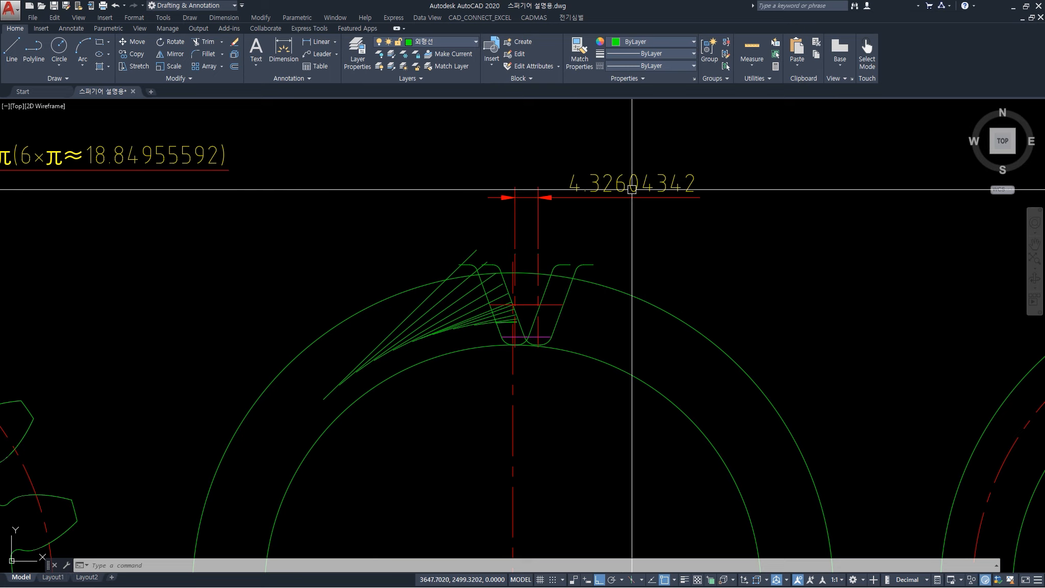
scroll(632, 189, up, 2)
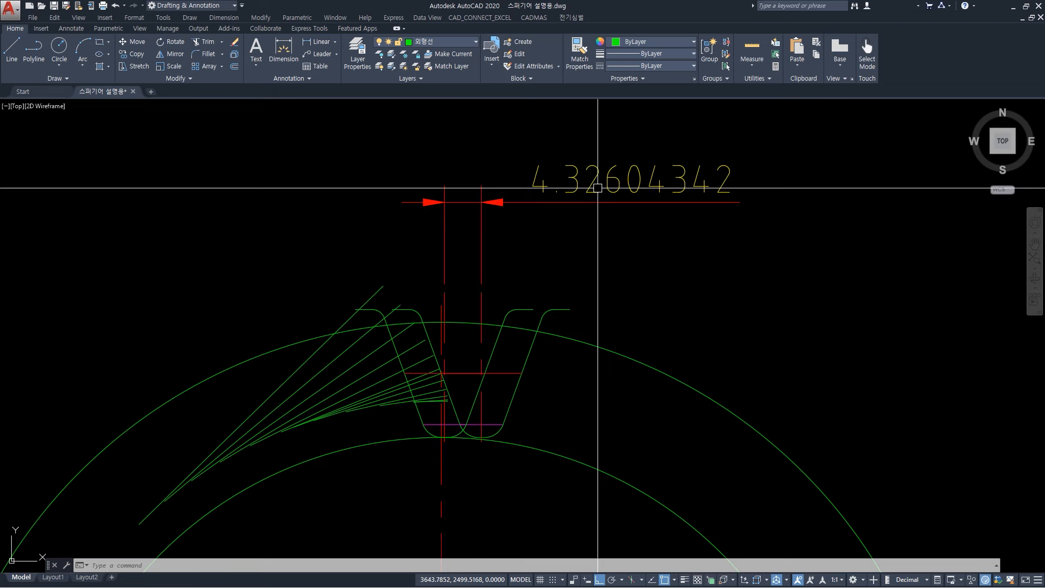
scroll(607, 230, down, 5)
scroll(618, 280, up, 3)
key(Escape)
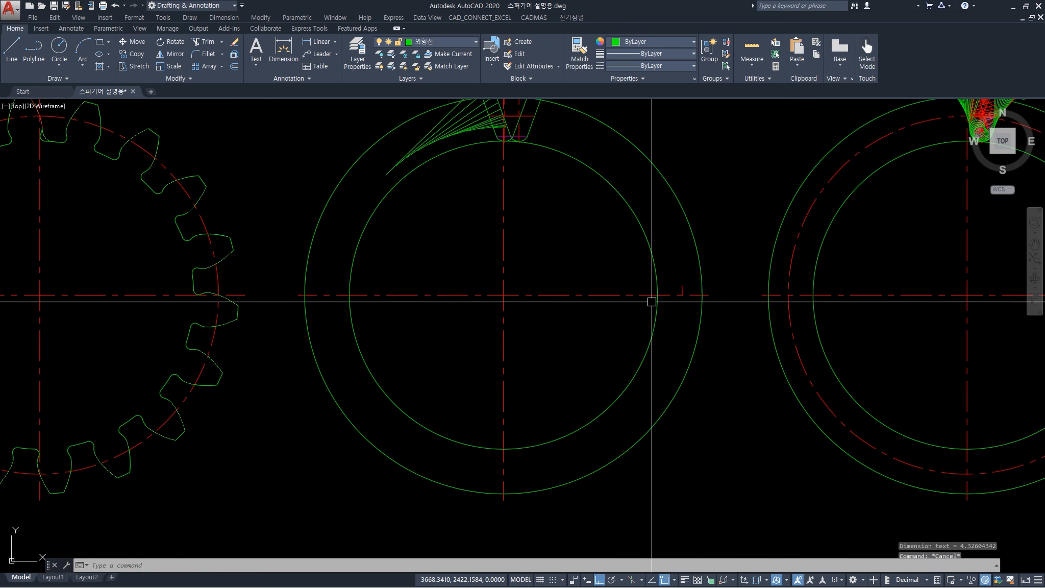
scroll(673, 292, up, 3)
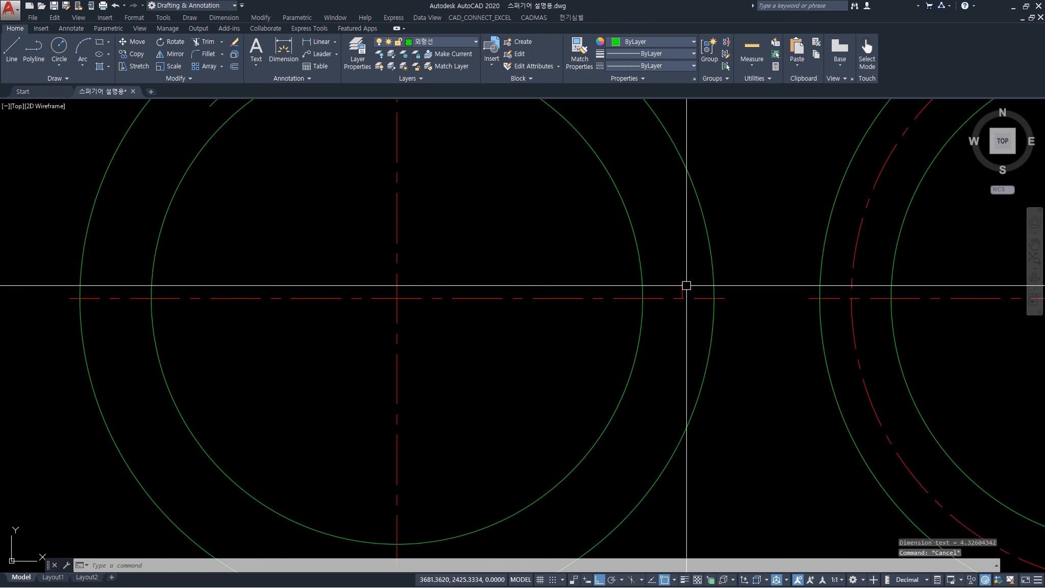
scroll(685, 287, down, 4)
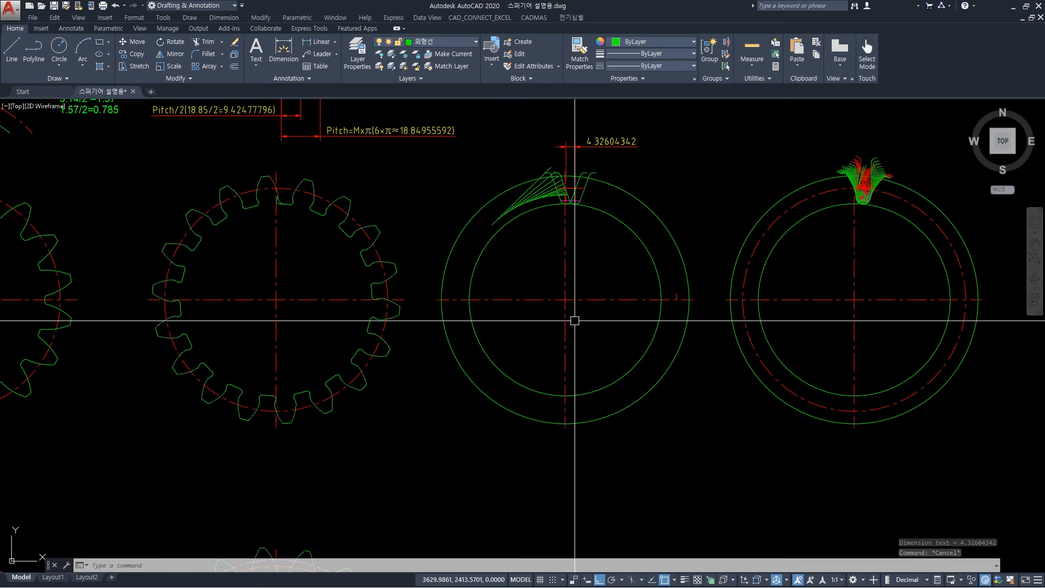
text(a)
key(Return)
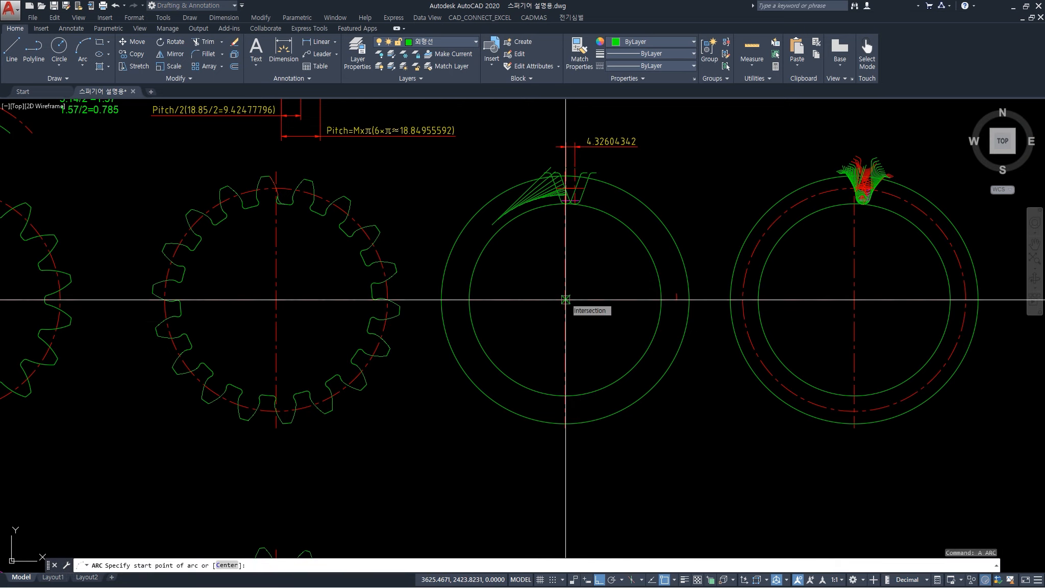
text(c)
key(Return)
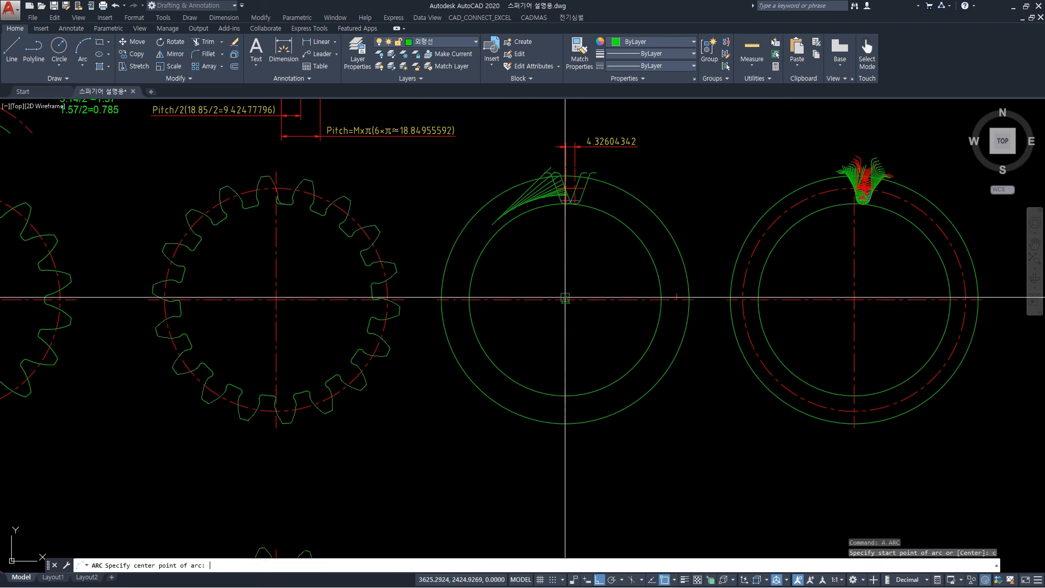
click(565, 298)
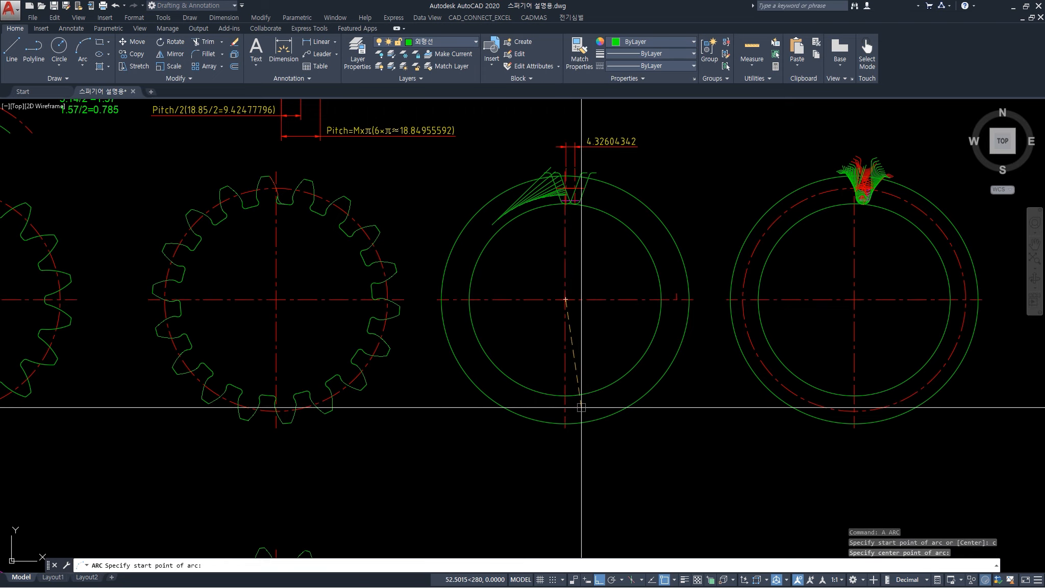
scroll(677, 300, up, 4)
click(671, 299)
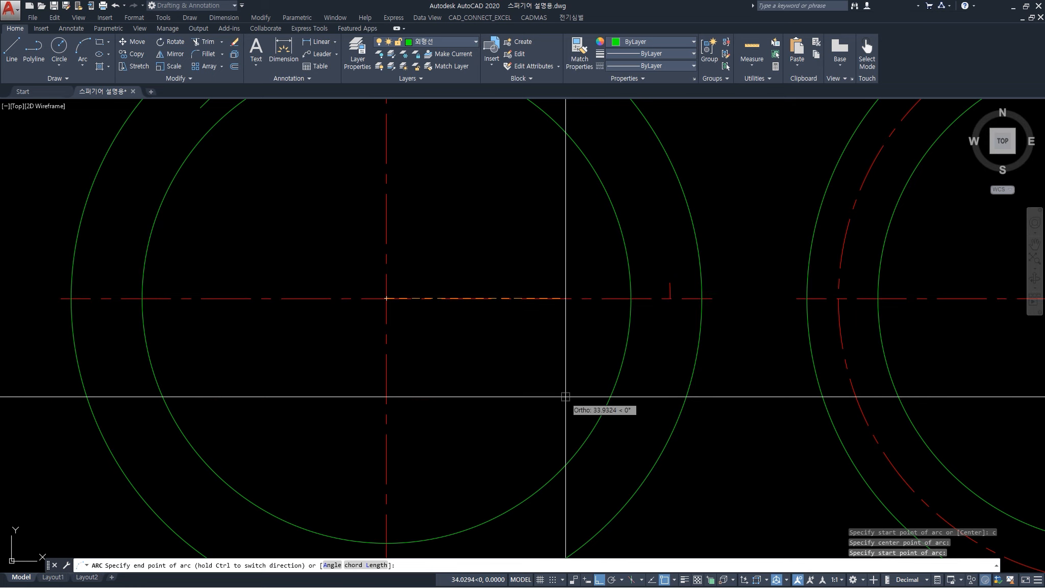
key(Escape)
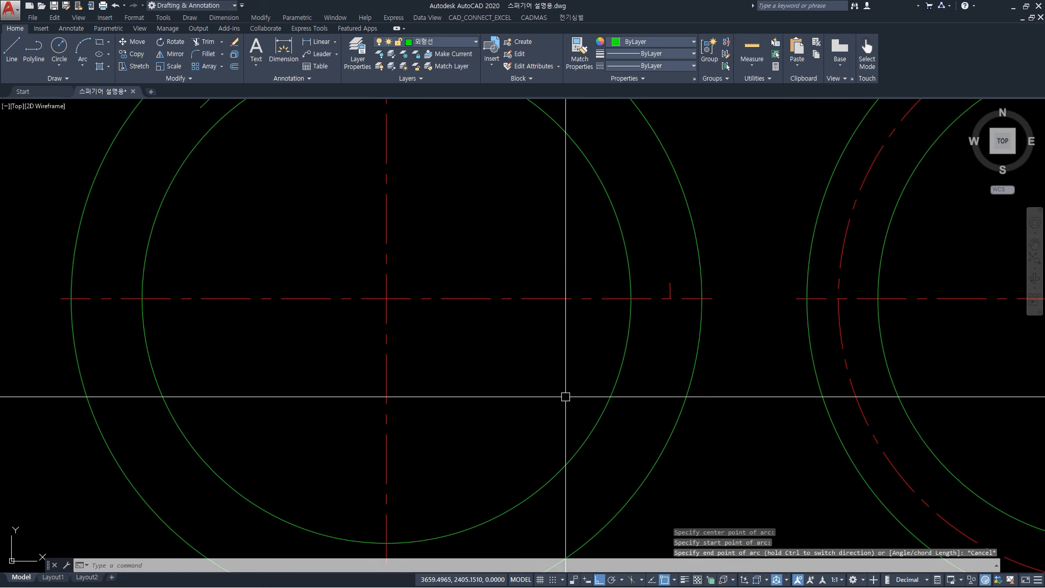
Step: Dismiss the advert pop-up and, with Ortho off, draw a short upward arc around the ring centre, starting at the short red line's foot
scroll(553, 377, down, 5)
scroll(532, 401, up, 5)
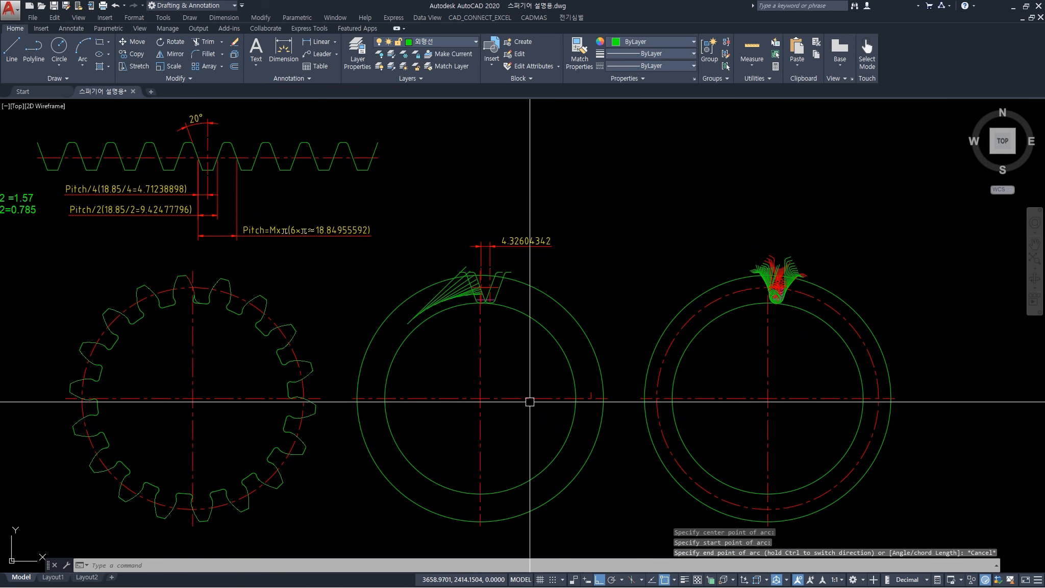
key(Return)
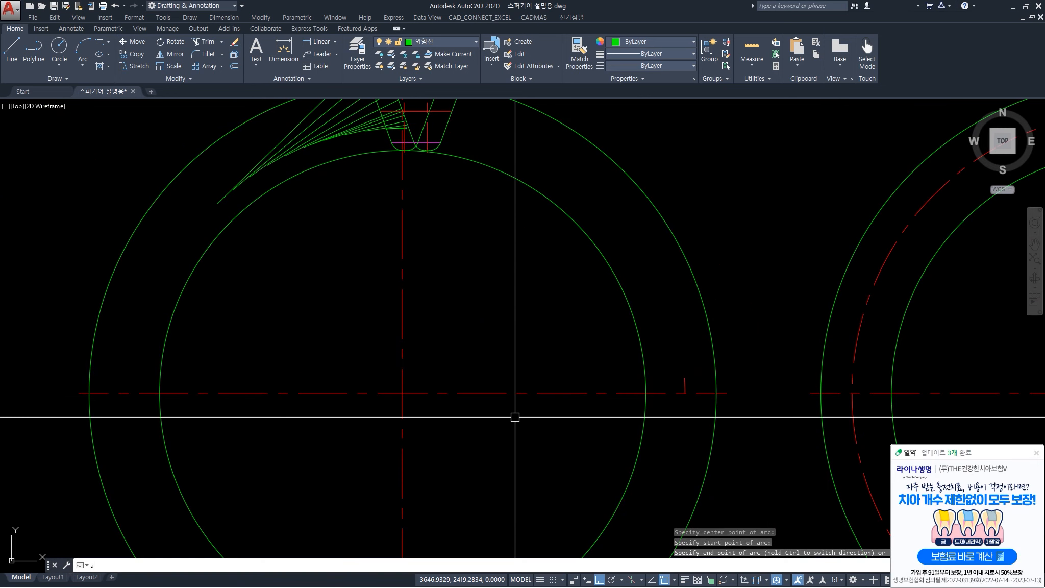
click(1037, 455)
click(684, 392)
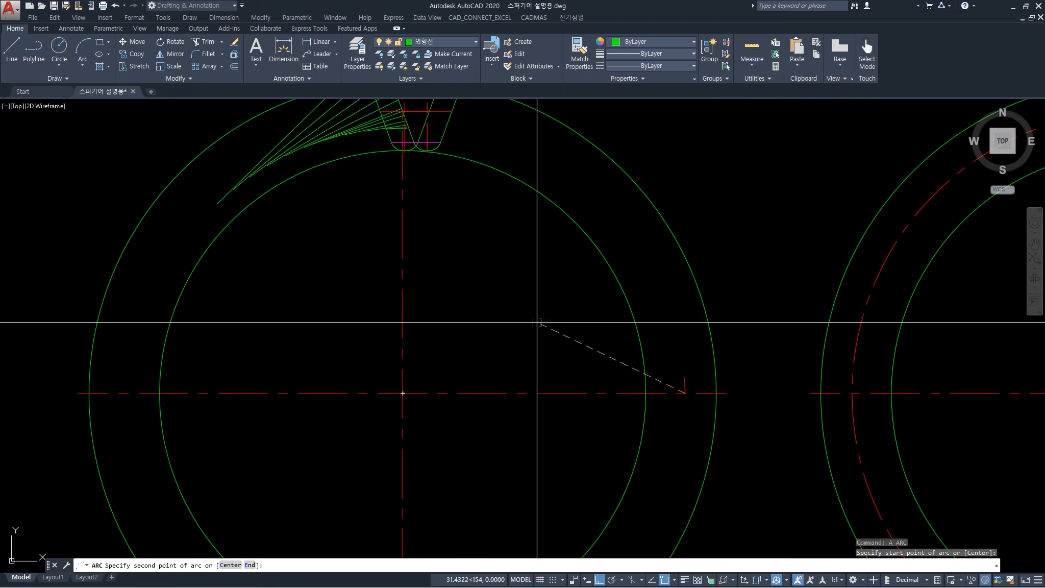
text(c)
key(Return)
click(403, 393)
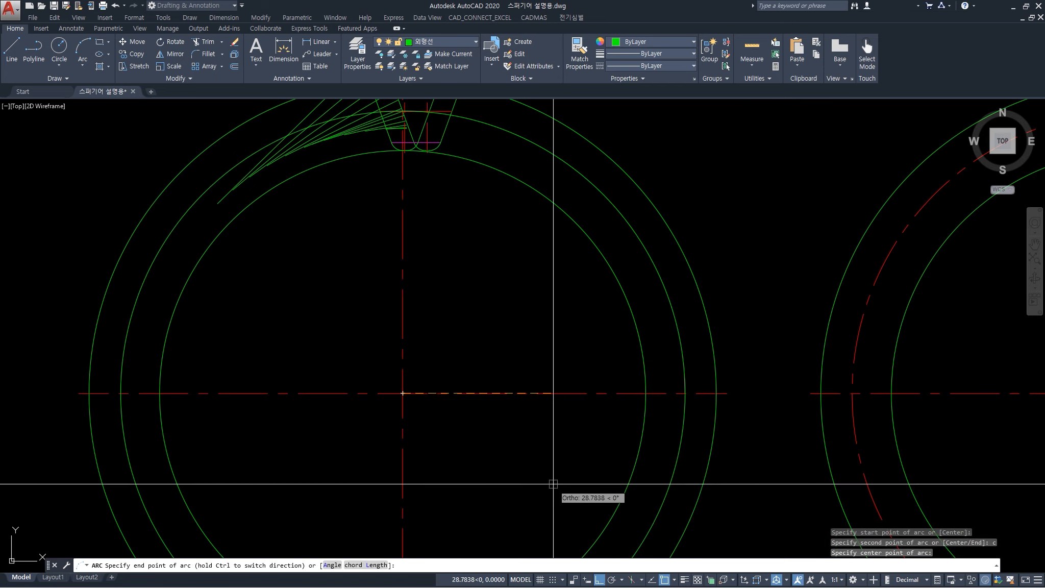
key(F8)
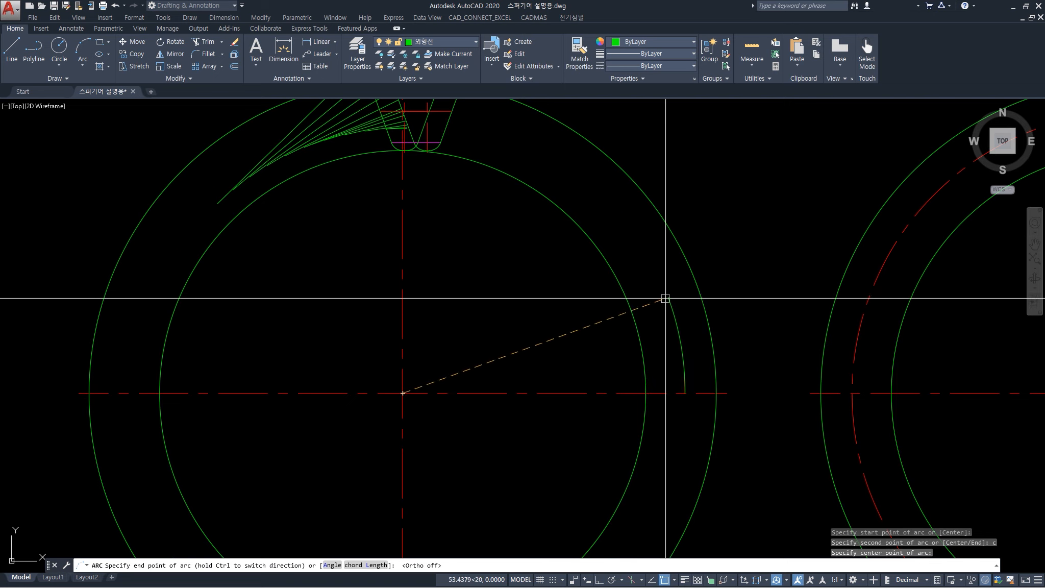
click(662, 278)
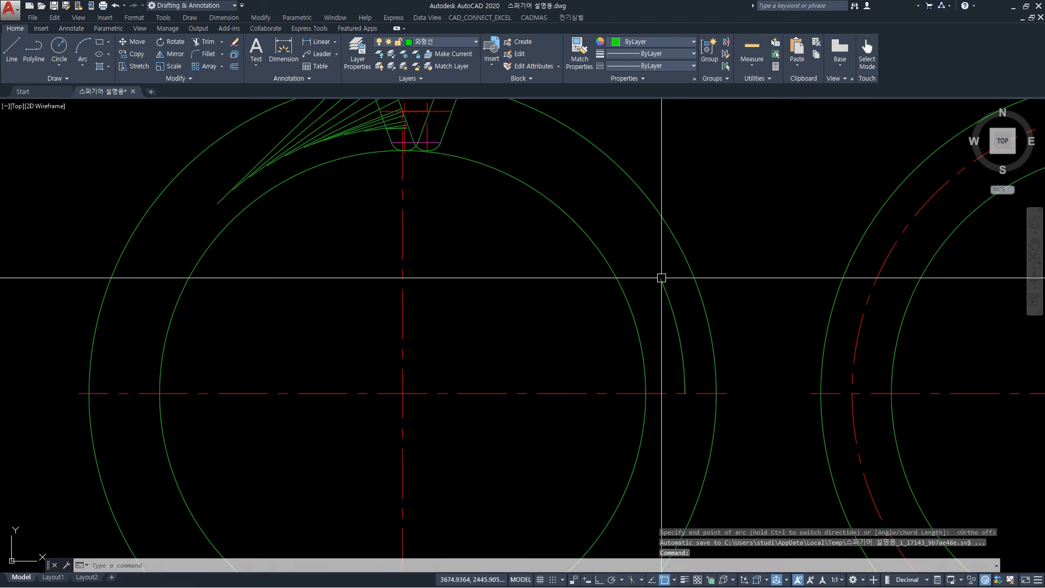
key(Escape)
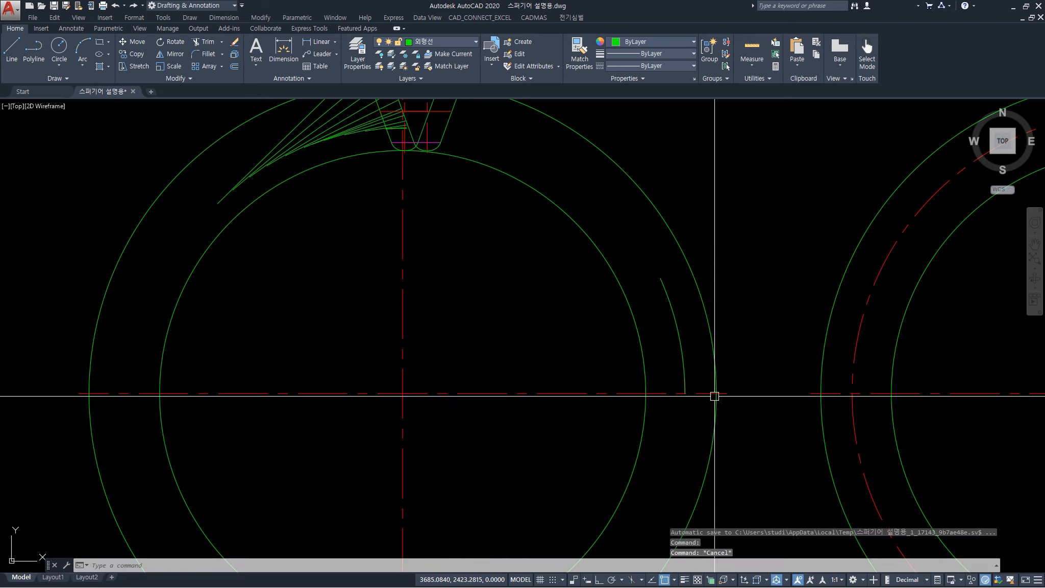
Step: Copy the value from the text of the horizontal dimension above the two cutter profiles
scroll(523, 230, up, 3)
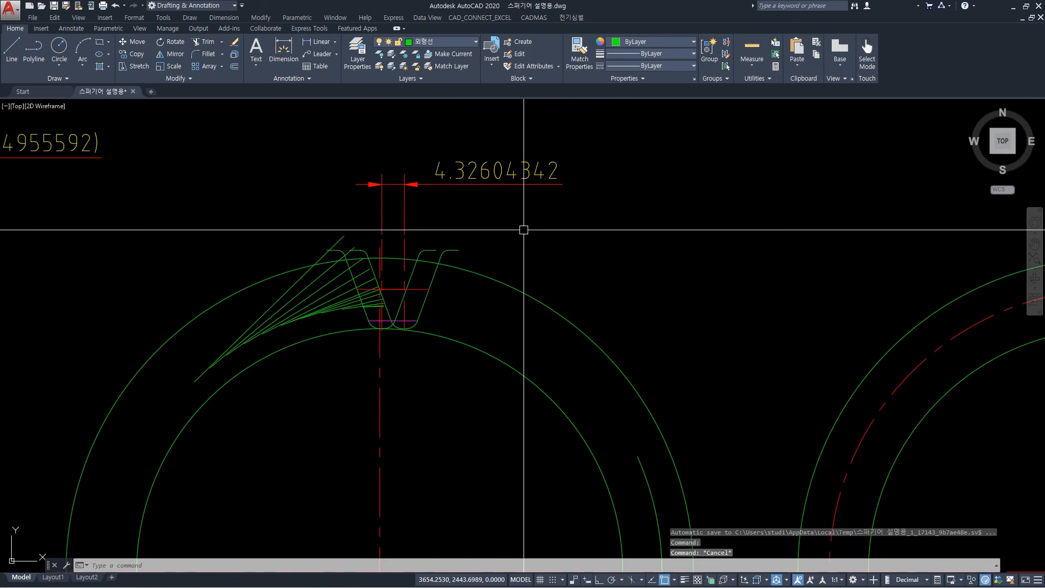
click(646, 479)
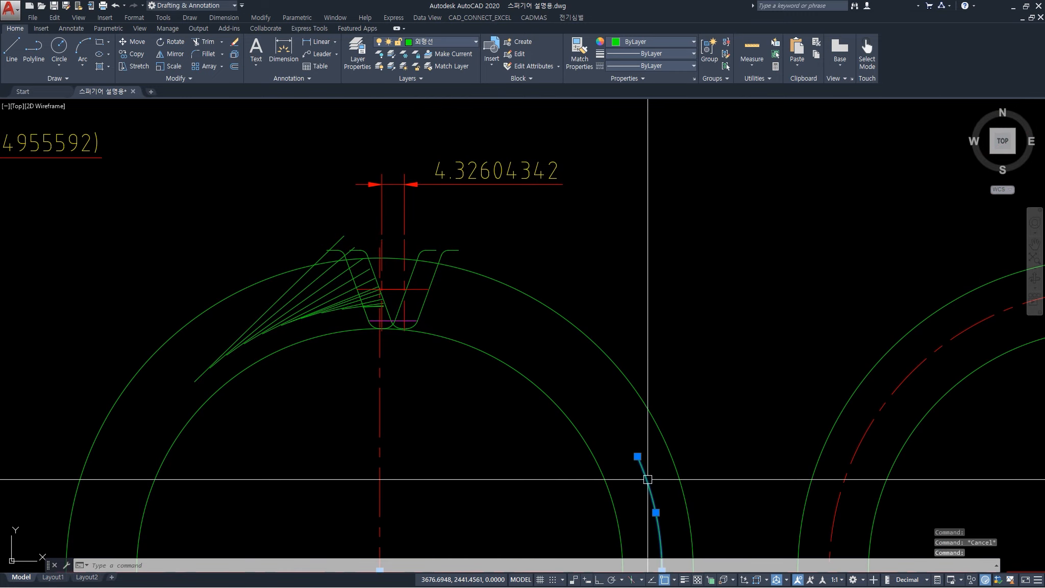
scroll(544, 202, down, 2)
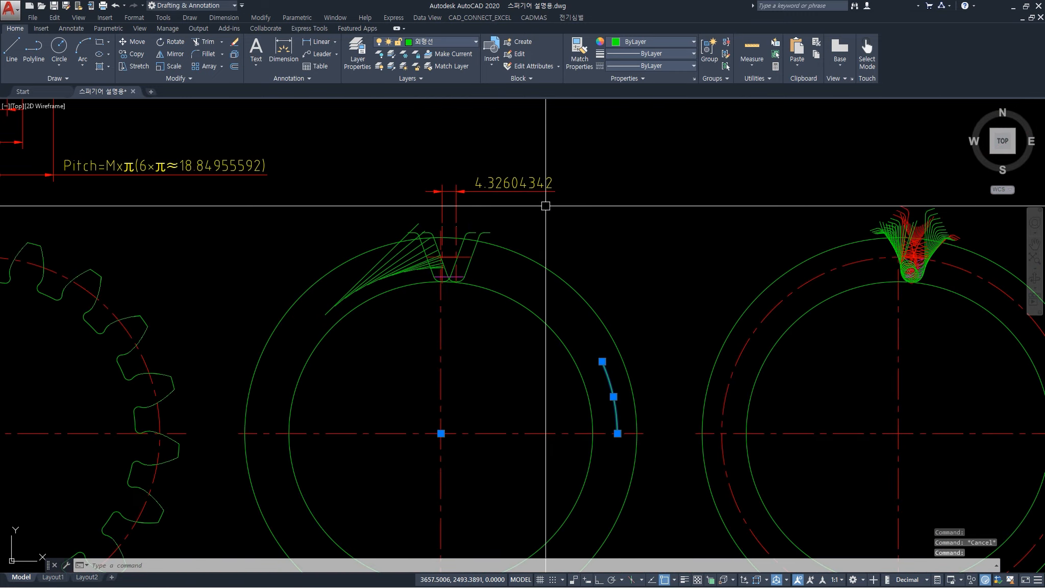
key(Escape)
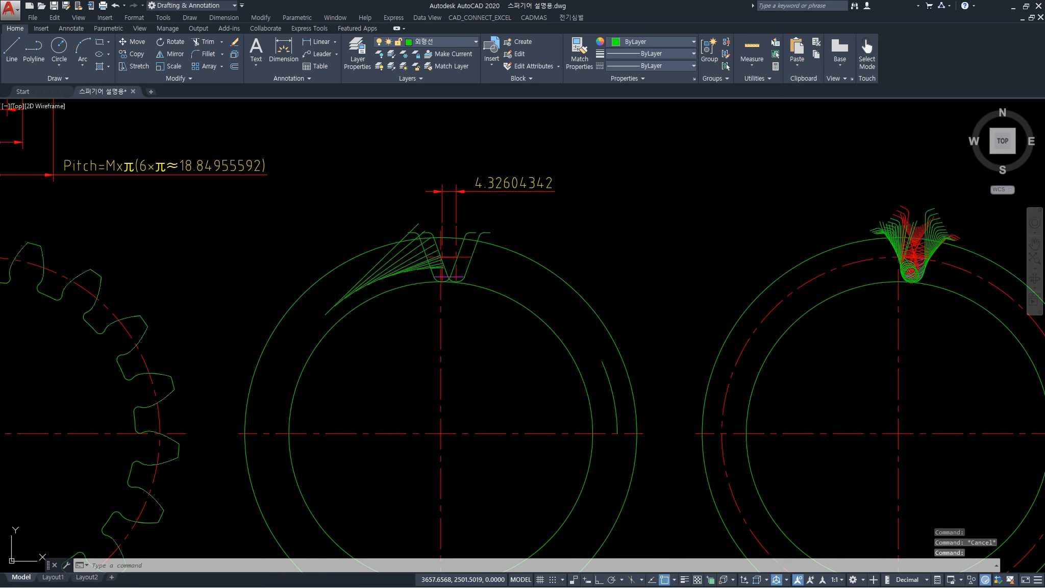
double_click(524, 196)
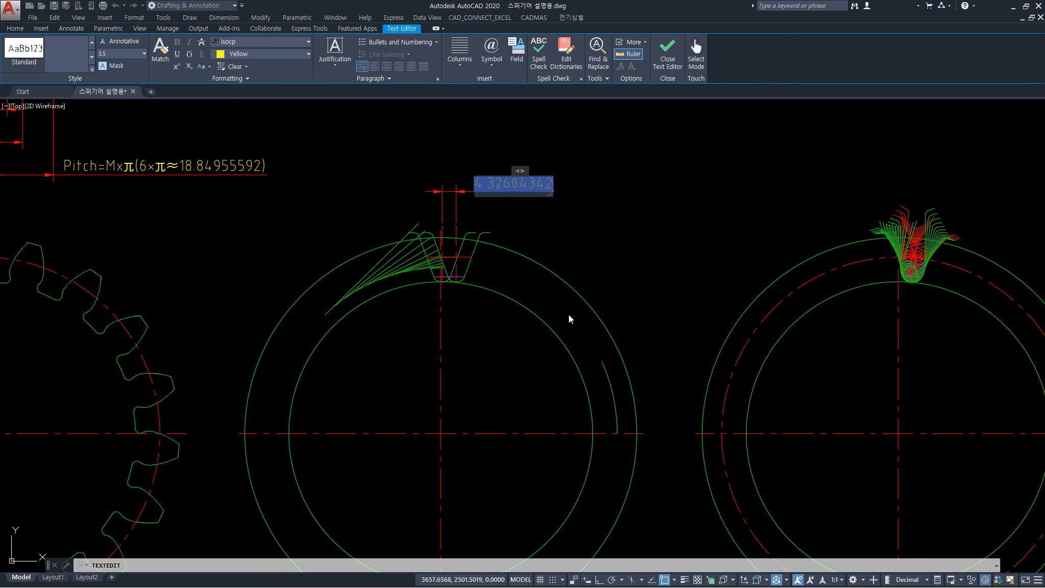
key(Escape)
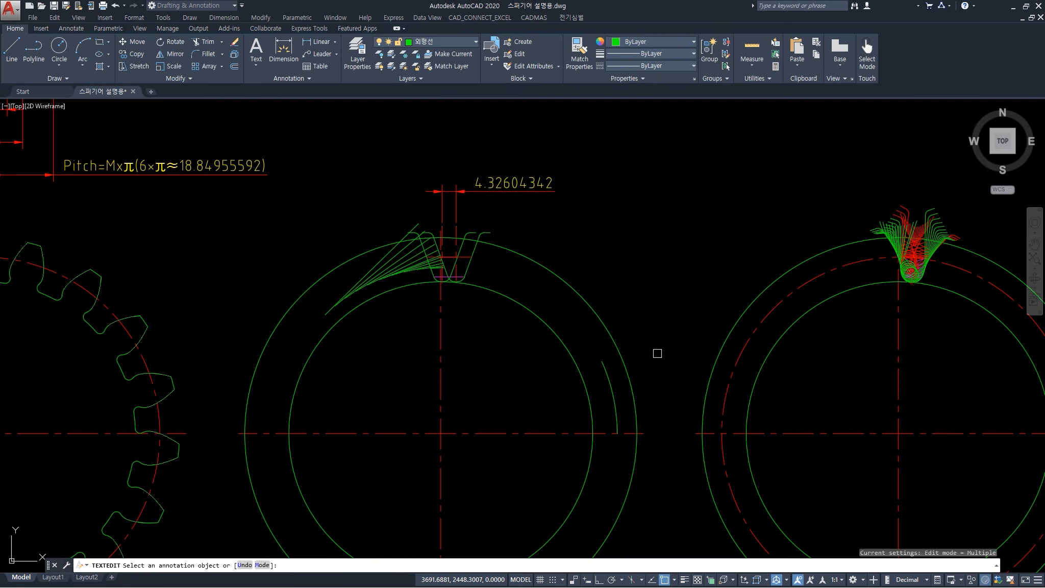
key(Escape)
Step: Lengthen the short arc beside the ring's horizontal centreline to a total length of 4.32604342, adjusting its upper end
middle_drag(654, 385, 659, 347)
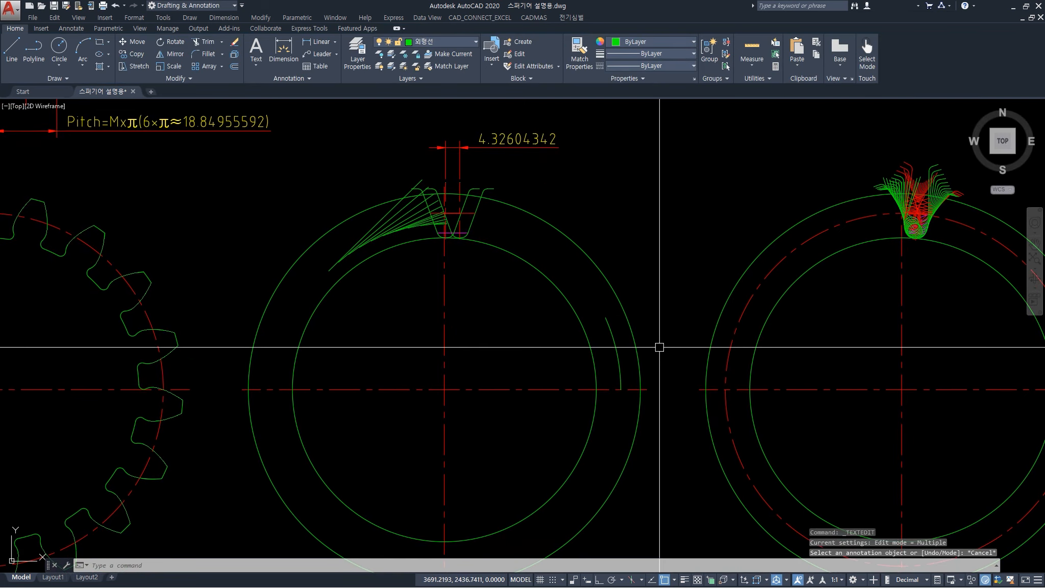
text(len)
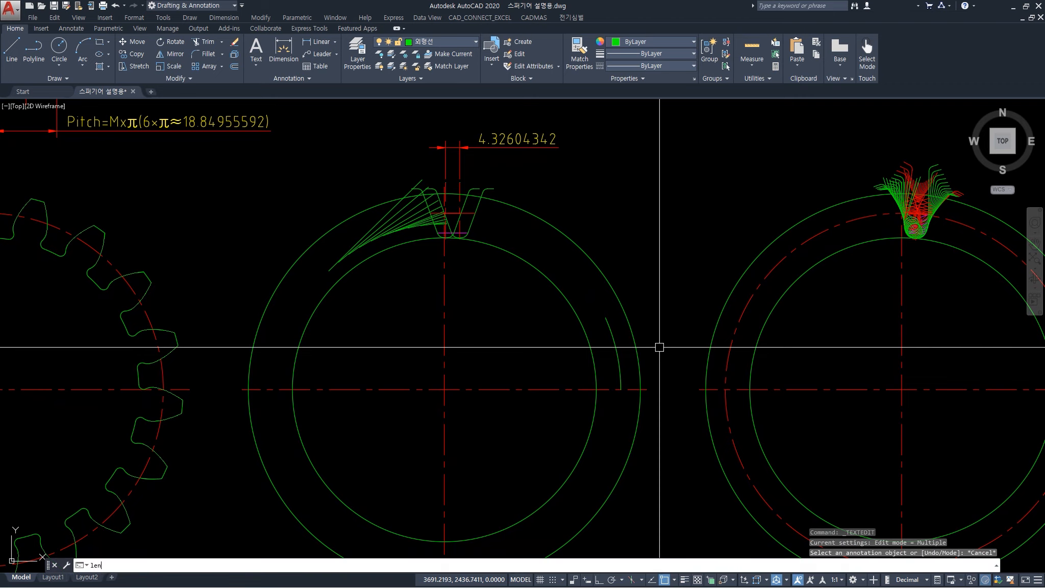
text(ect an)
key(Return)
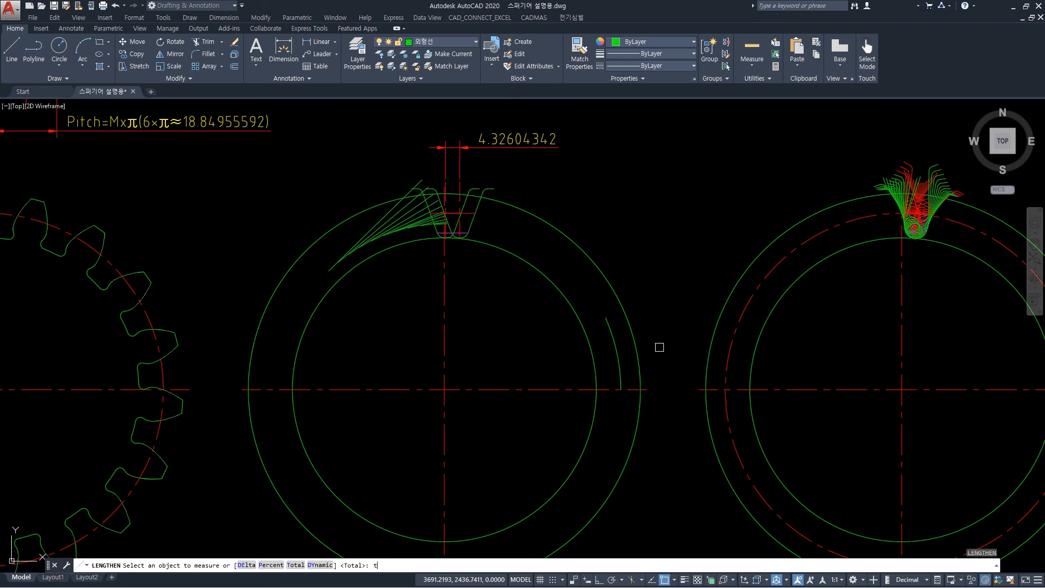
text(t)
key(Return)
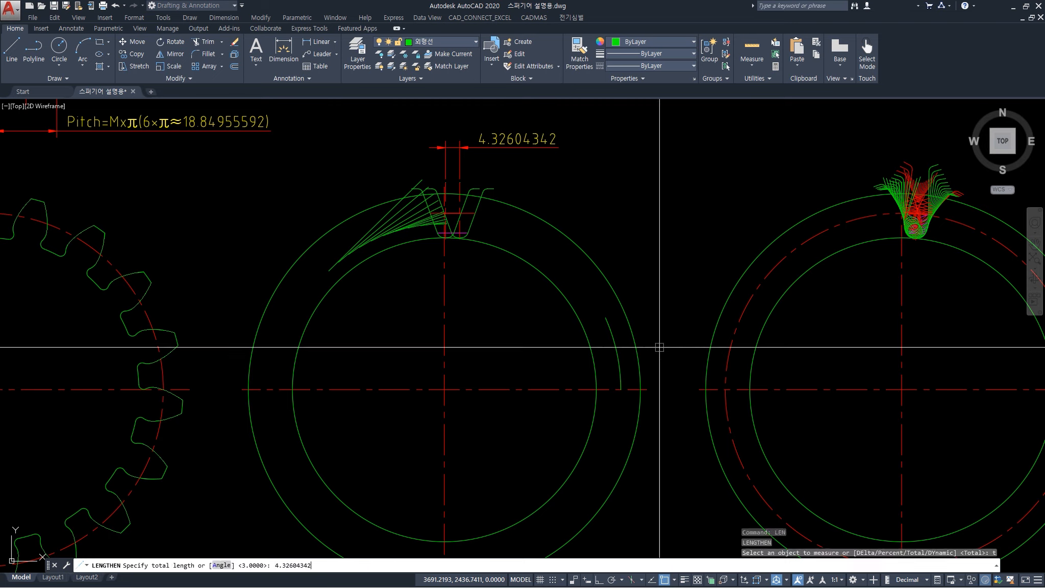
key(Return)
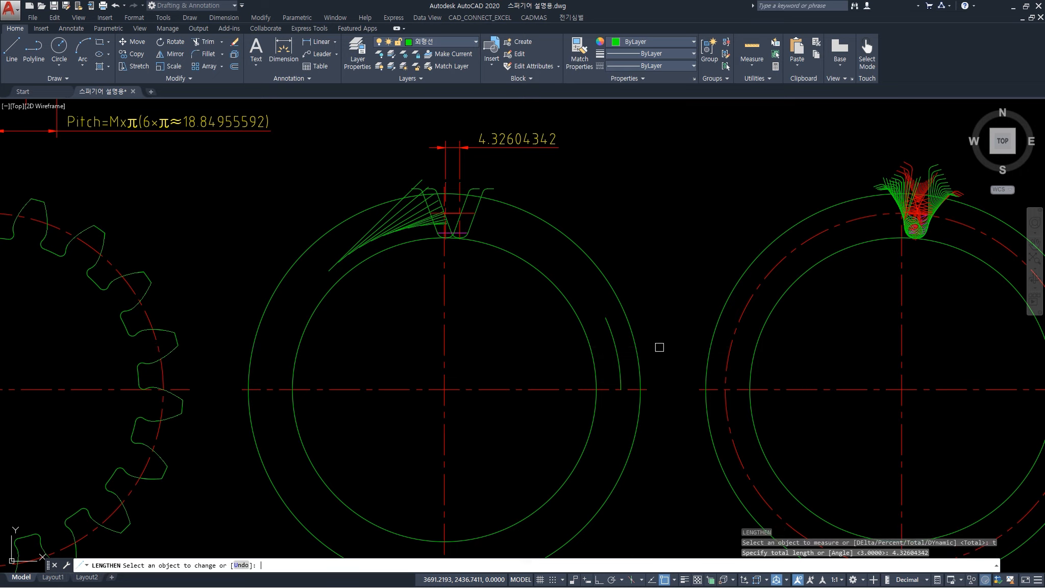
click(610, 320)
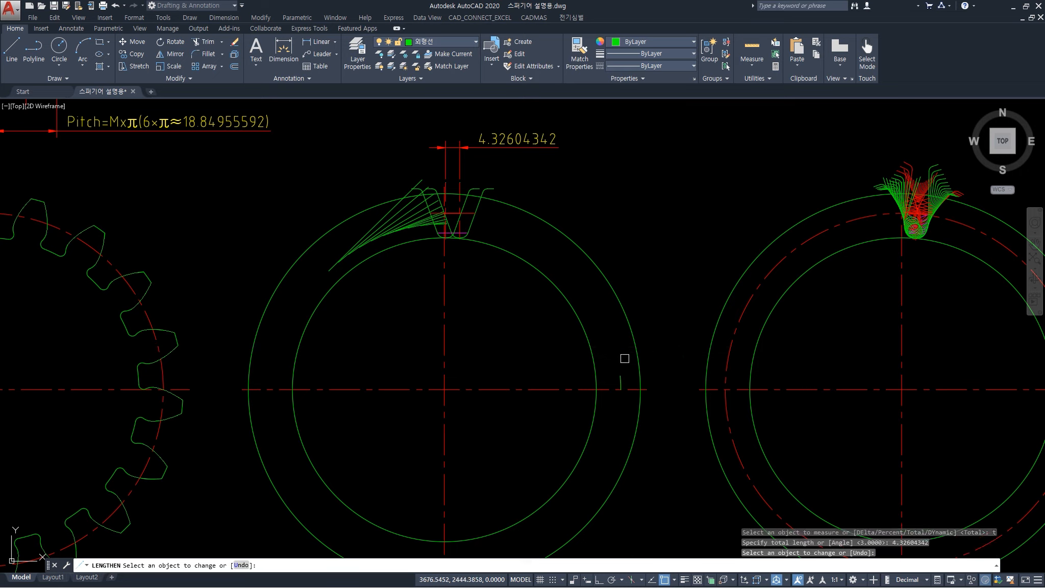
key(Escape)
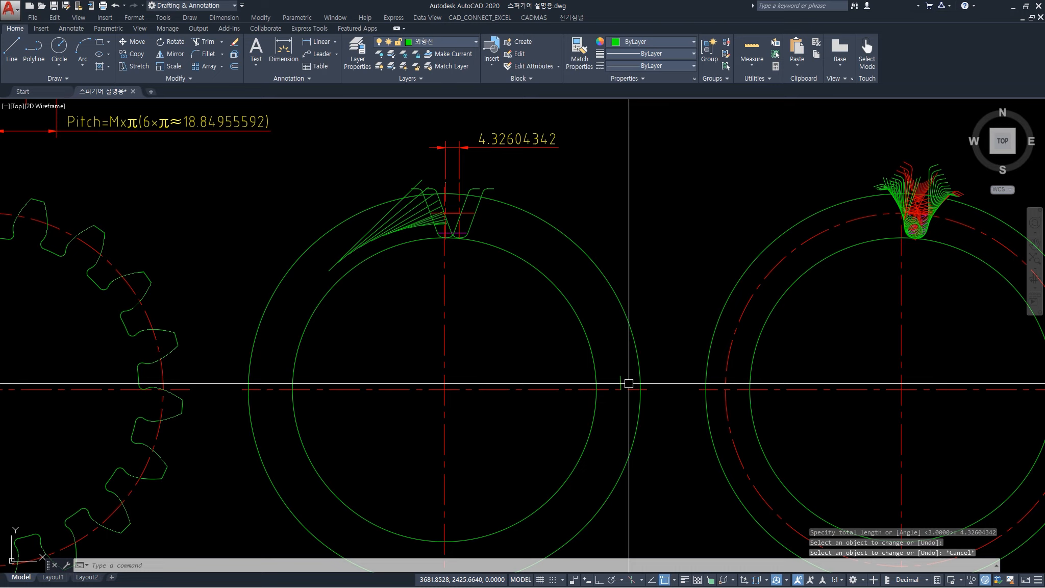
Step: Examine the shortened arc together with the ring block and the cutter profile that meets the vertical centreline
scroll(628, 383, up, 5)
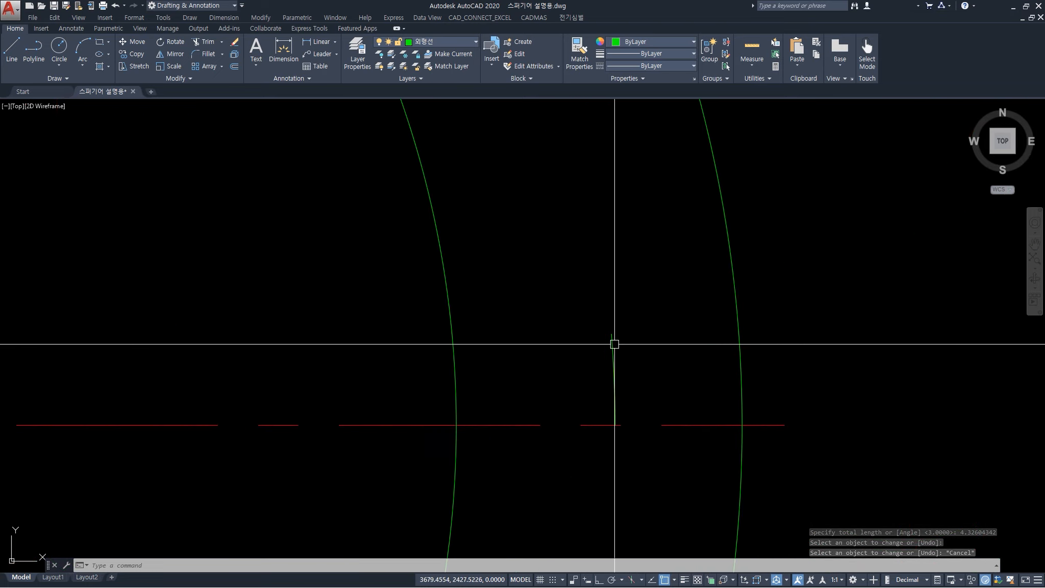
click(615, 344)
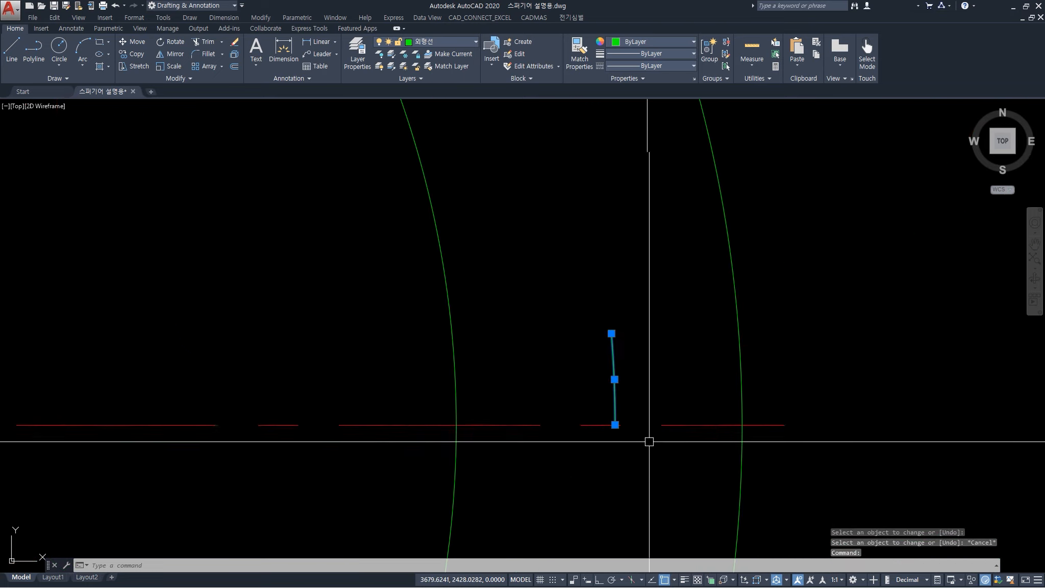
scroll(673, 423, down, 5)
click(716, 317)
click(637, 327)
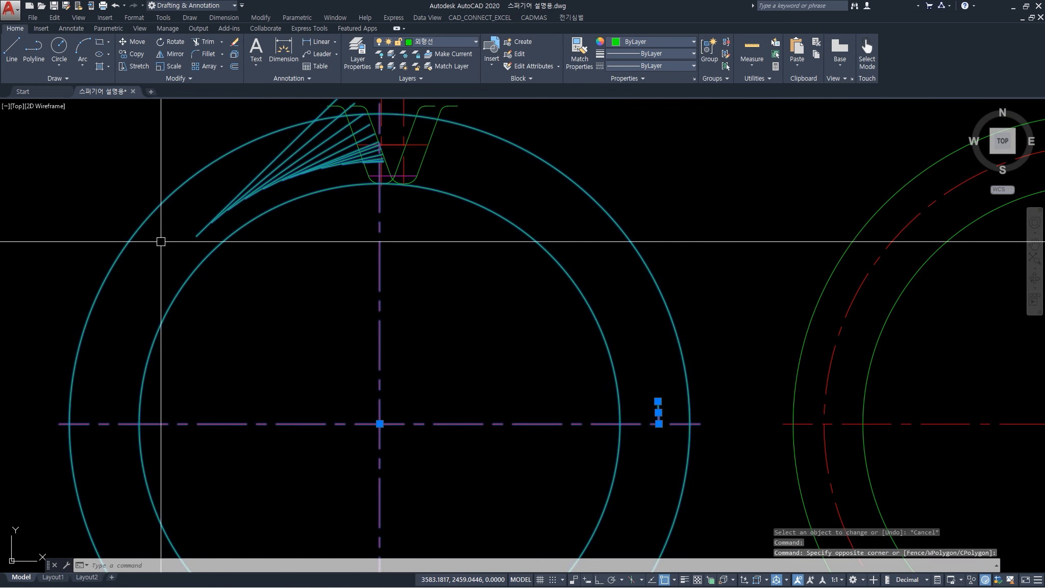
click(367, 172)
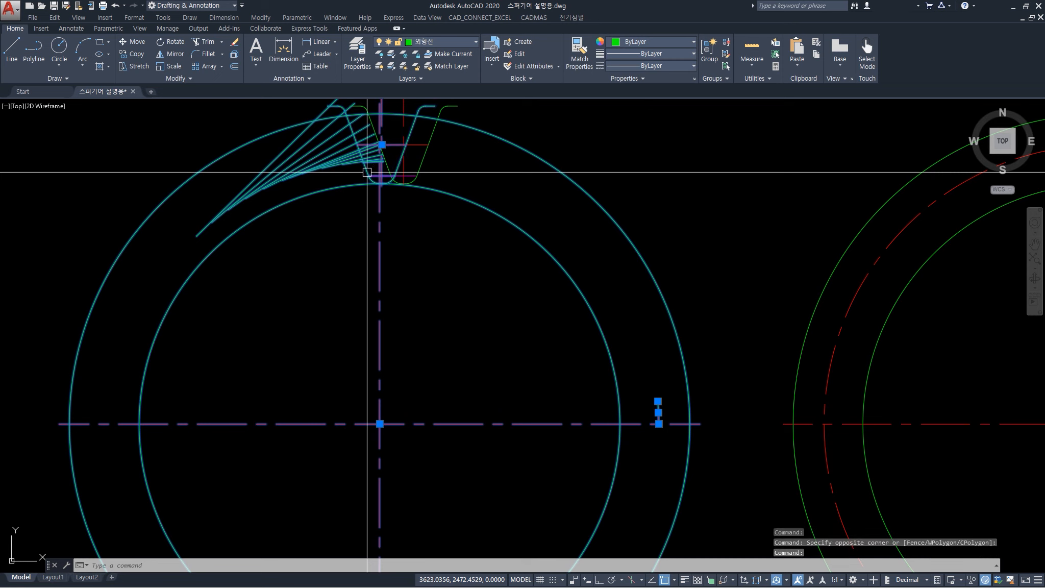
key(Escape)
key(Escape)
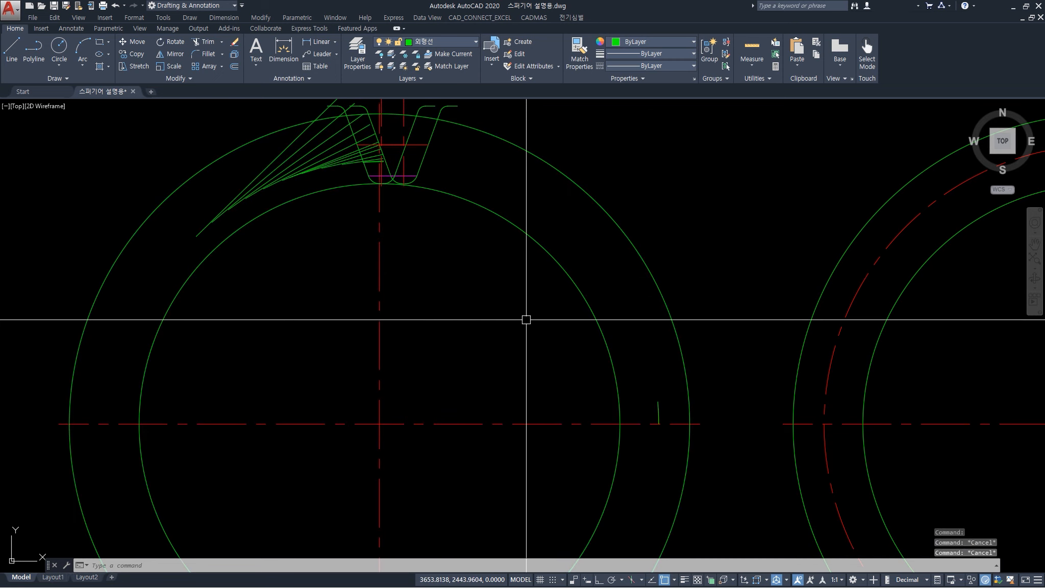
Step: Rotate the ring block about its centre by reference, from the short arc's lower end to its upper end
text(ro)
key(space)
click(686, 284)
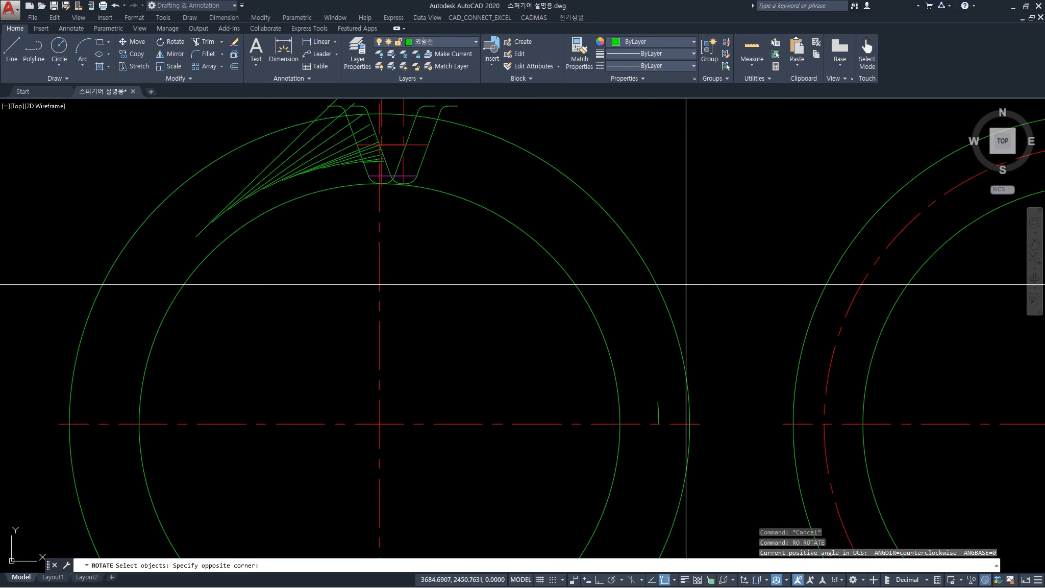
click(641, 300)
key(space)
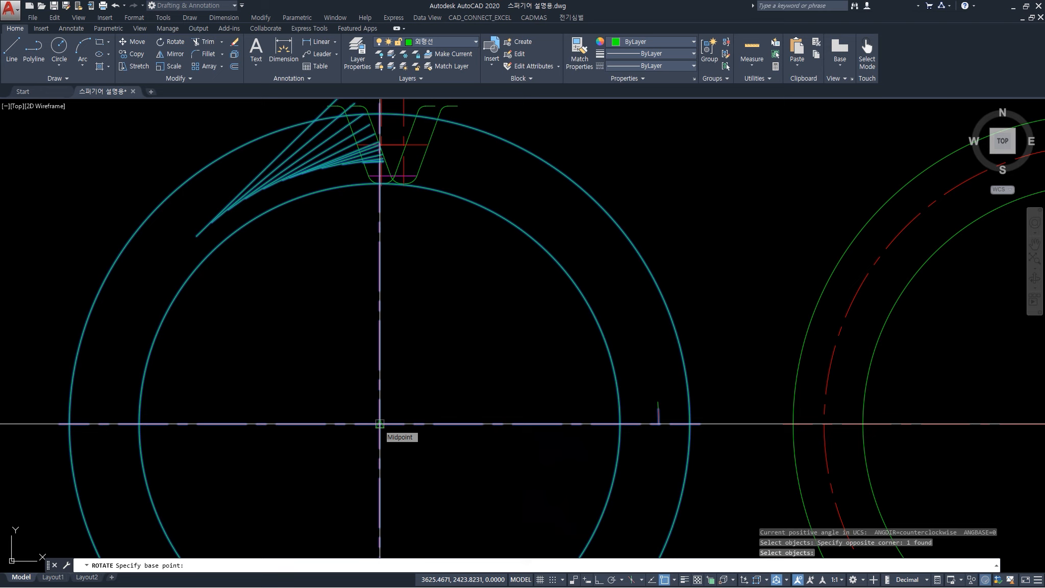
click(380, 424)
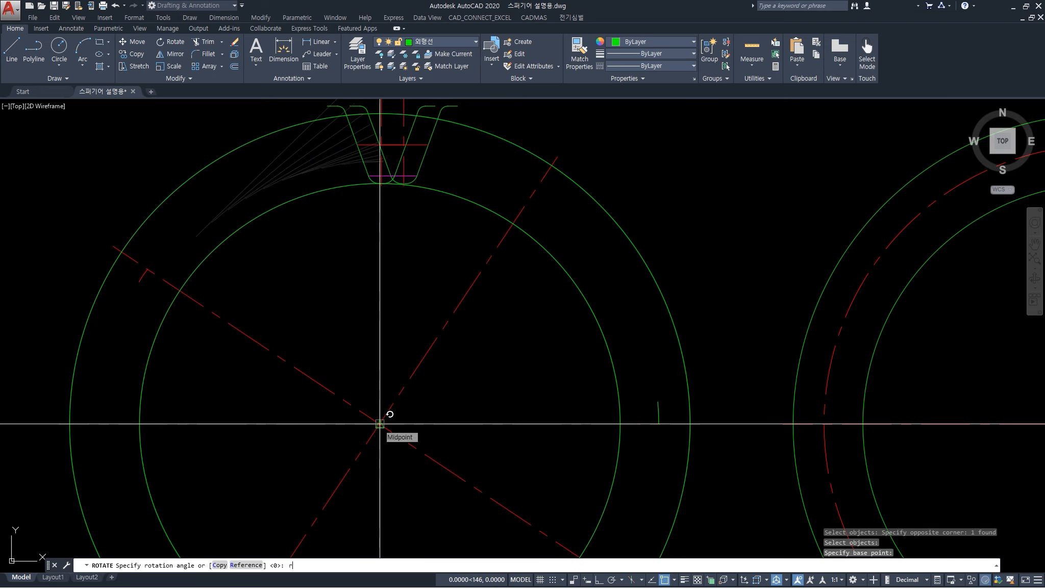
key(Return)
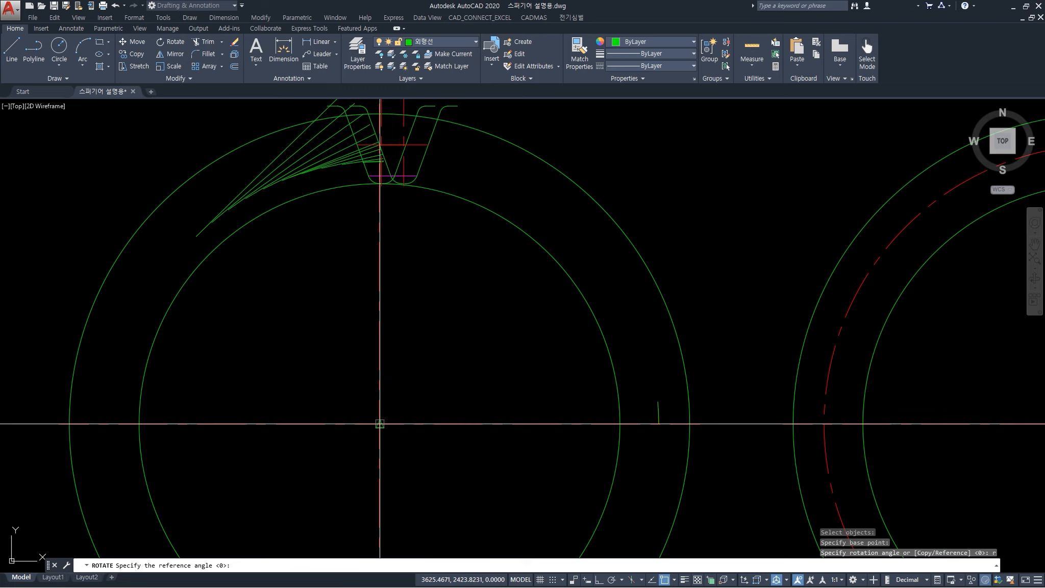
click(380, 423)
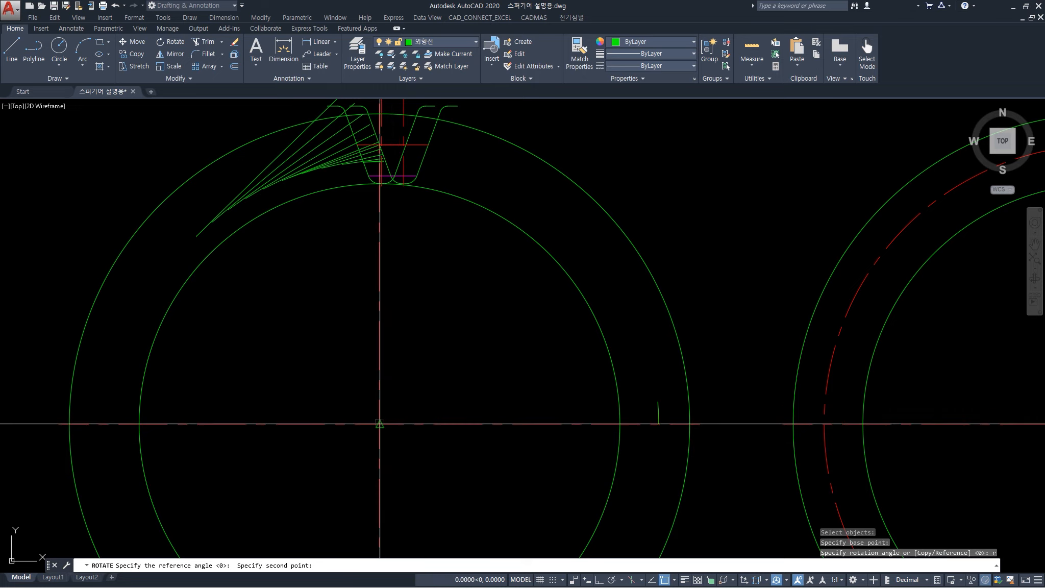
click(658, 424)
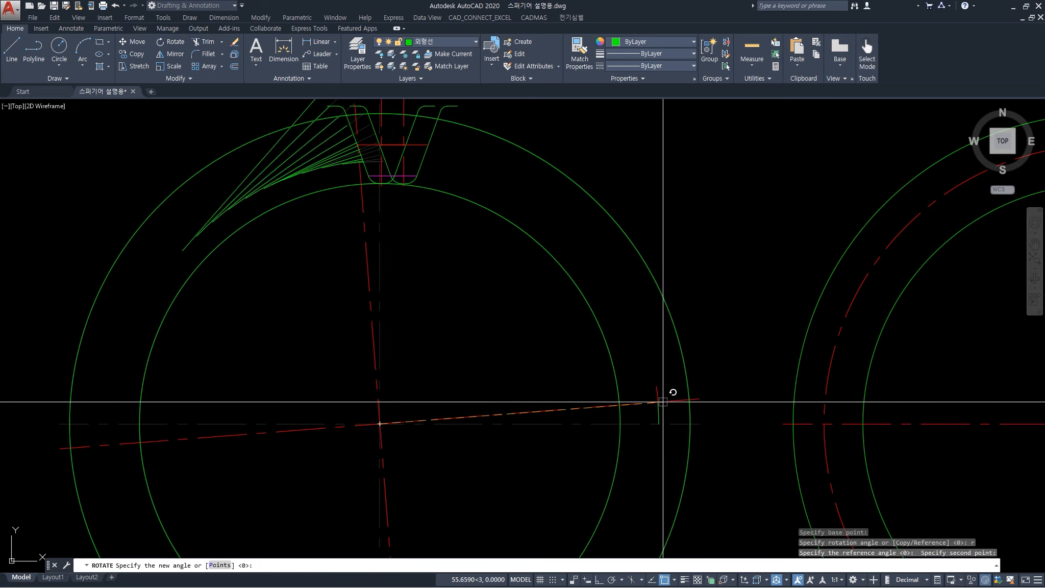
click(658, 402)
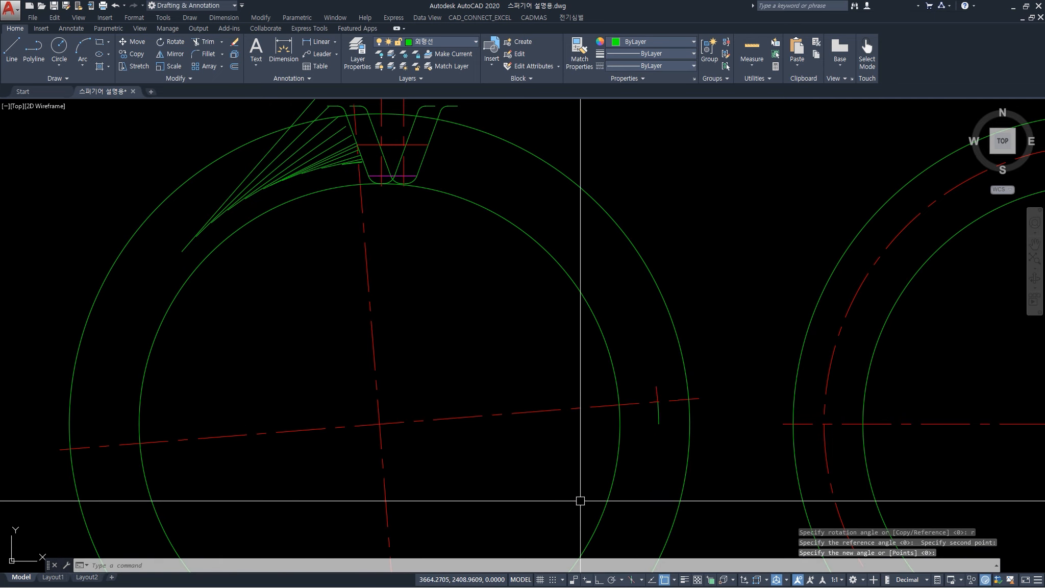
Step: Examine the short arc's ends against the rotated ring centreline
scroll(671, 415, up, 4)
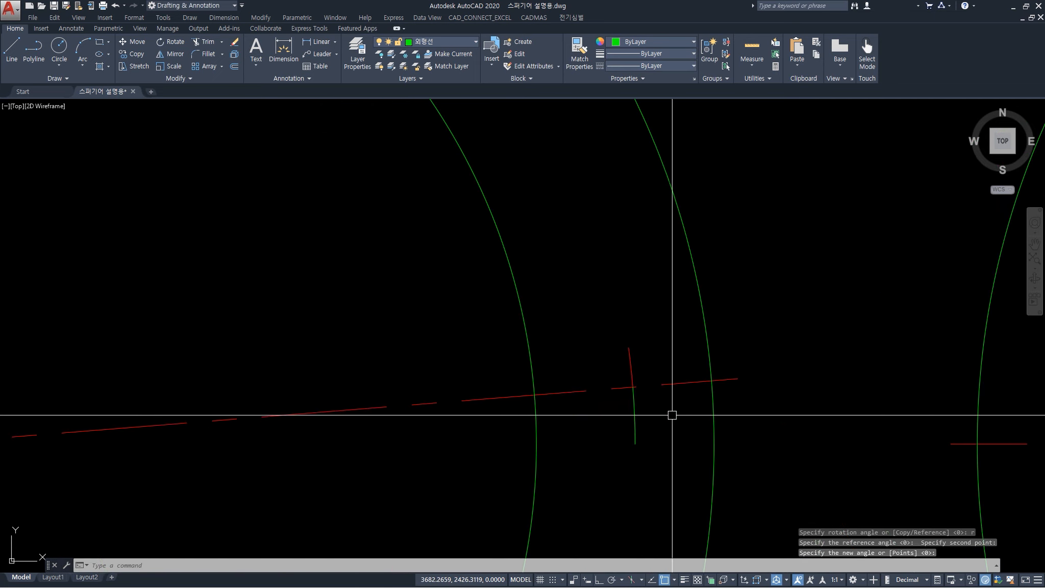
click(671, 415)
click(603, 424)
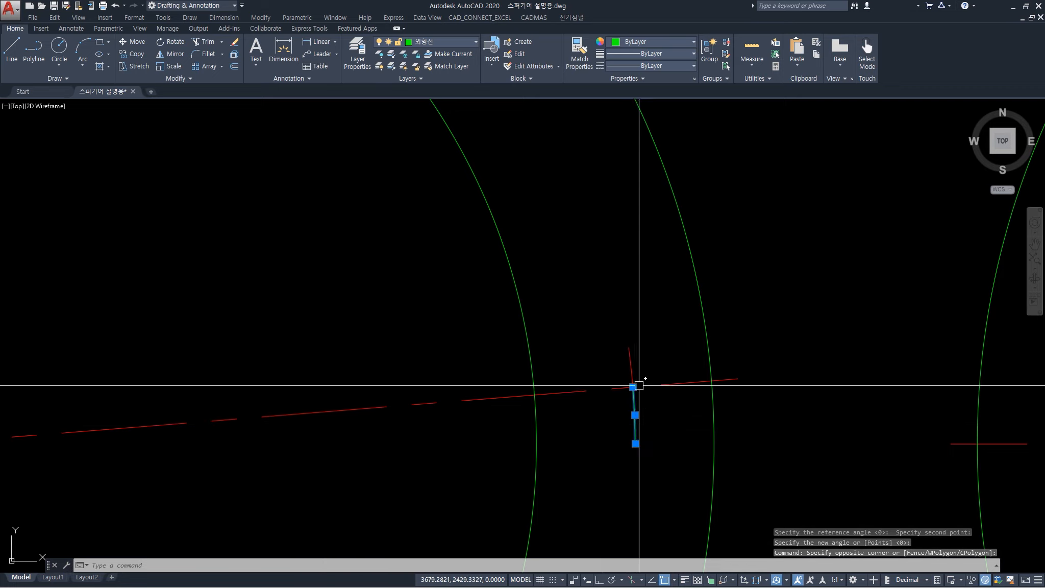
mouse_move(632, 386)
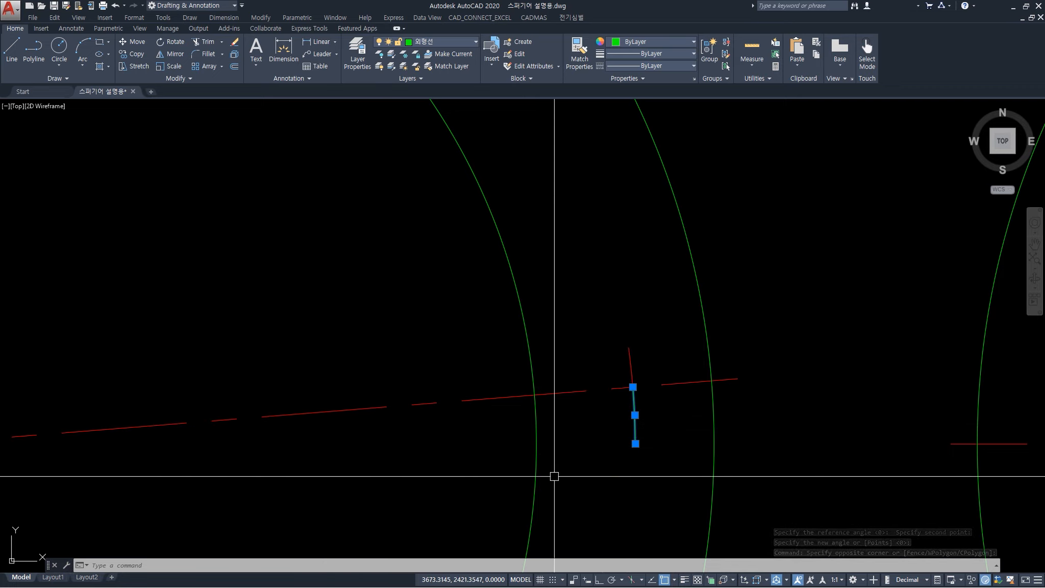
key(Escape)
scroll(570, 481, down, 4)
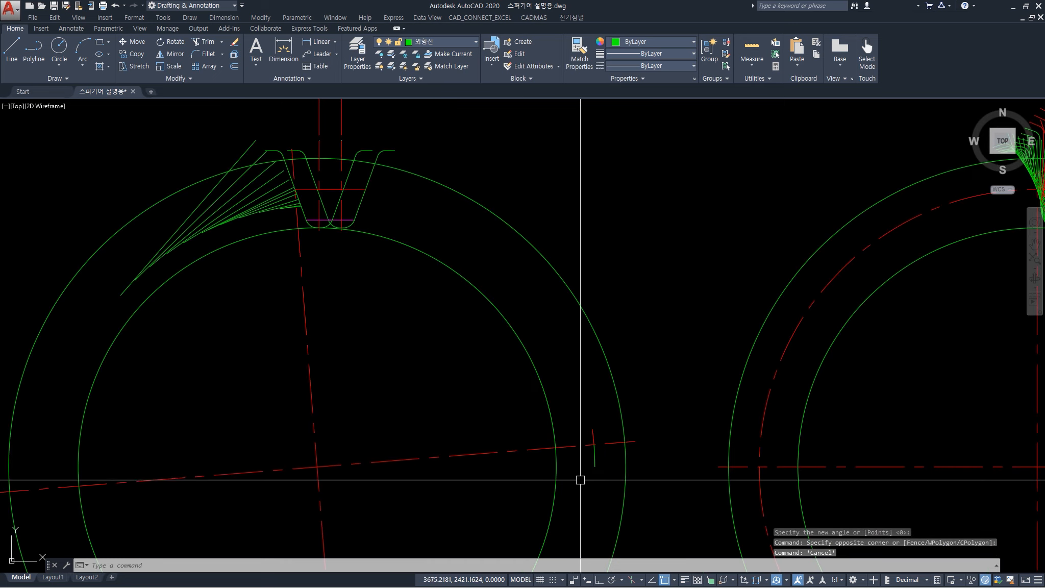
Step: Examine the cutter profile touching the inner circle and its shift relative to the rotated ring block
scroll(292, 218, up, 6)
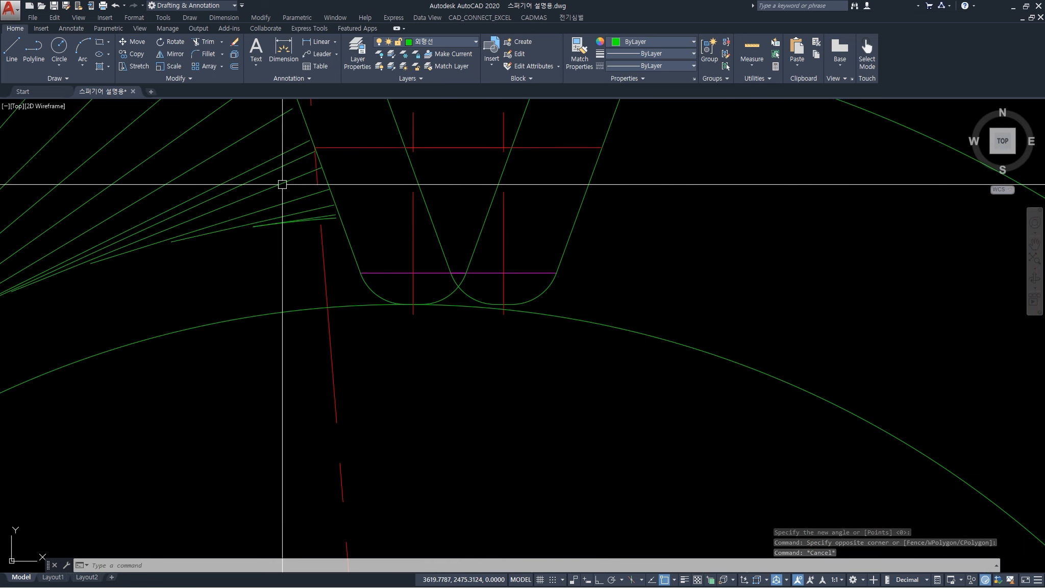
click(447, 294)
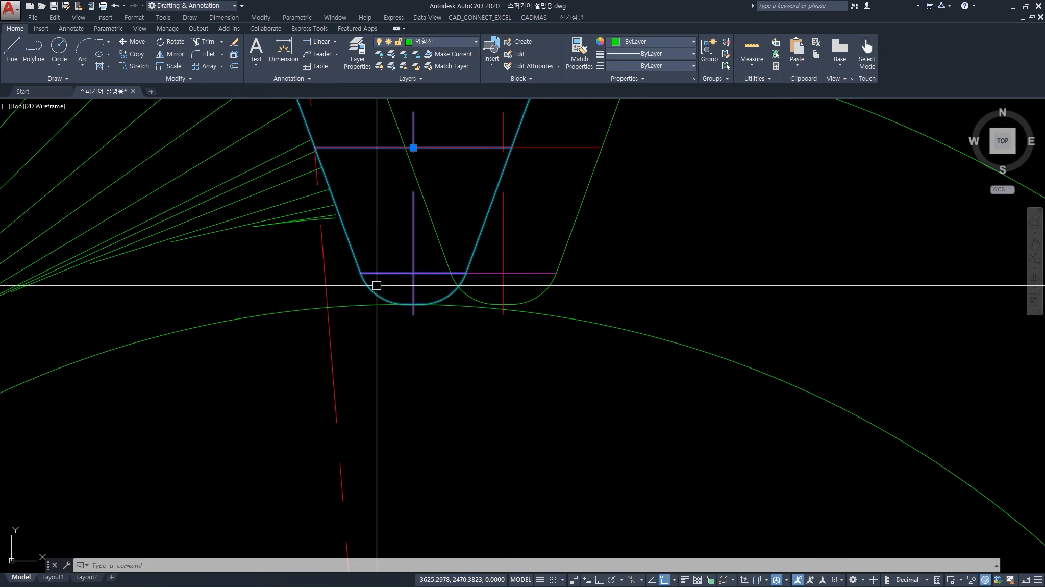
scroll(418, 309, down, 4)
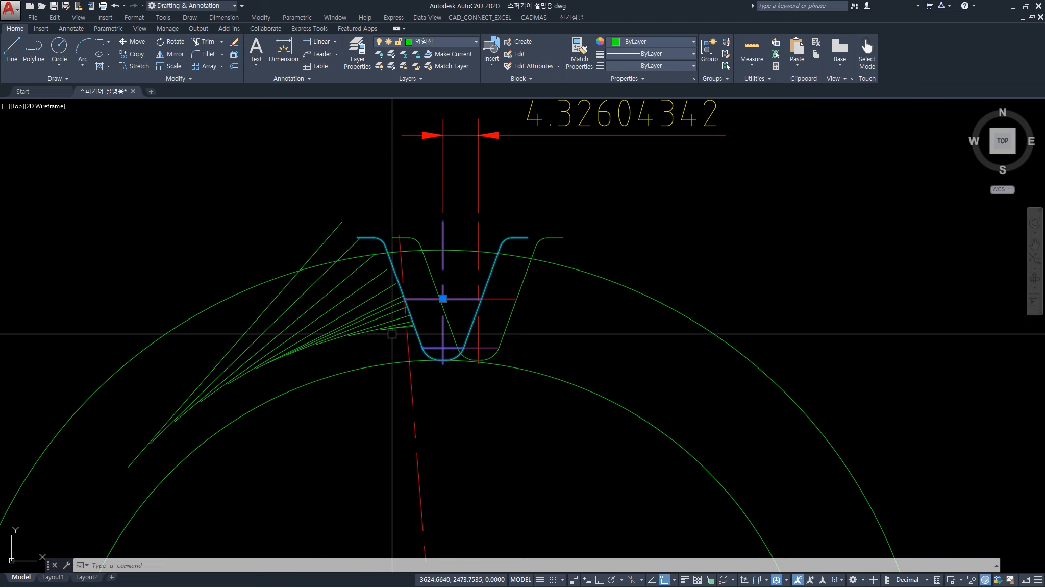
scroll(374, 340, down, 5)
scroll(537, 431, up, 6)
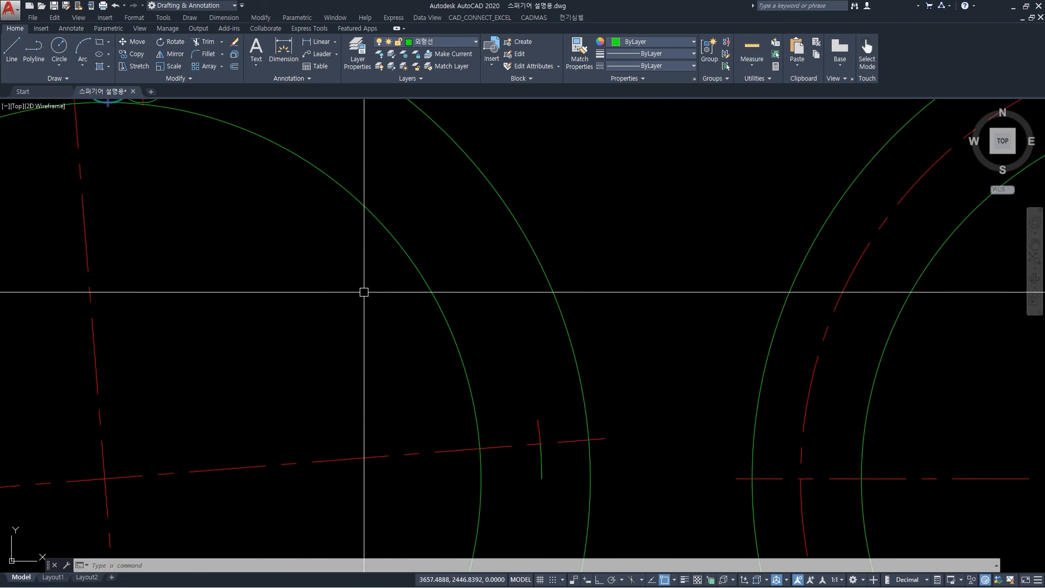
scroll(357, 290, down, 4)
middle_drag(300, 274, 413, 384)
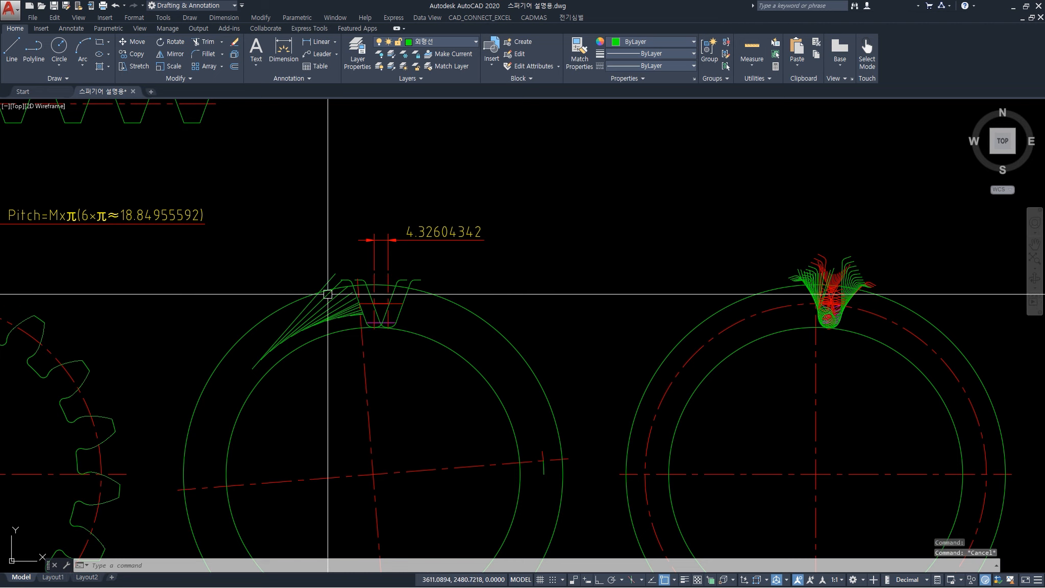
scroll(371, 289, up, 4)
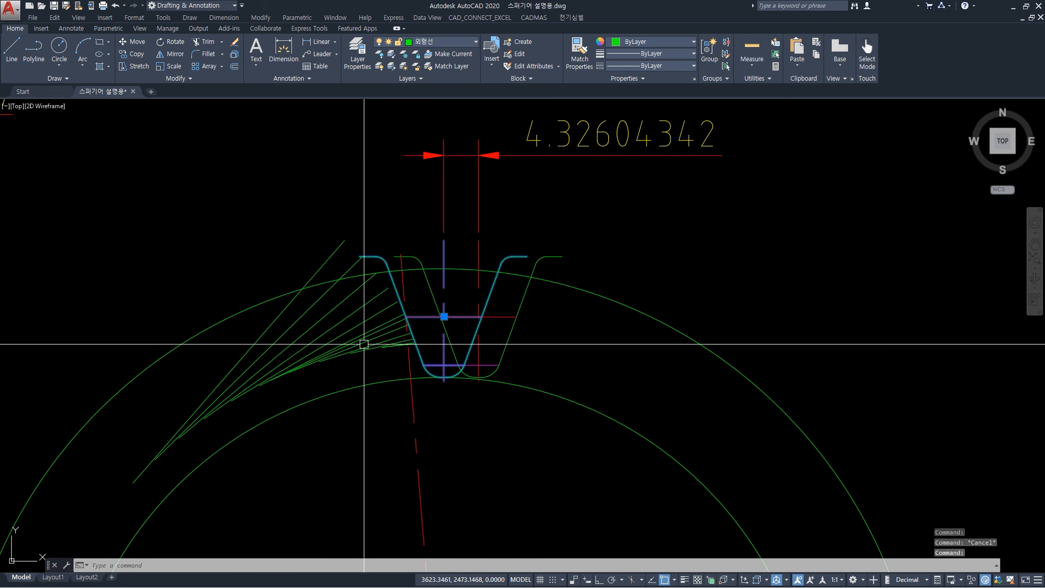
Step: Create a rectangular array of the shifted cutter profile on the ring's vertical centreline with 10 columns and 1 row
scroll(128, 358, down, 5)
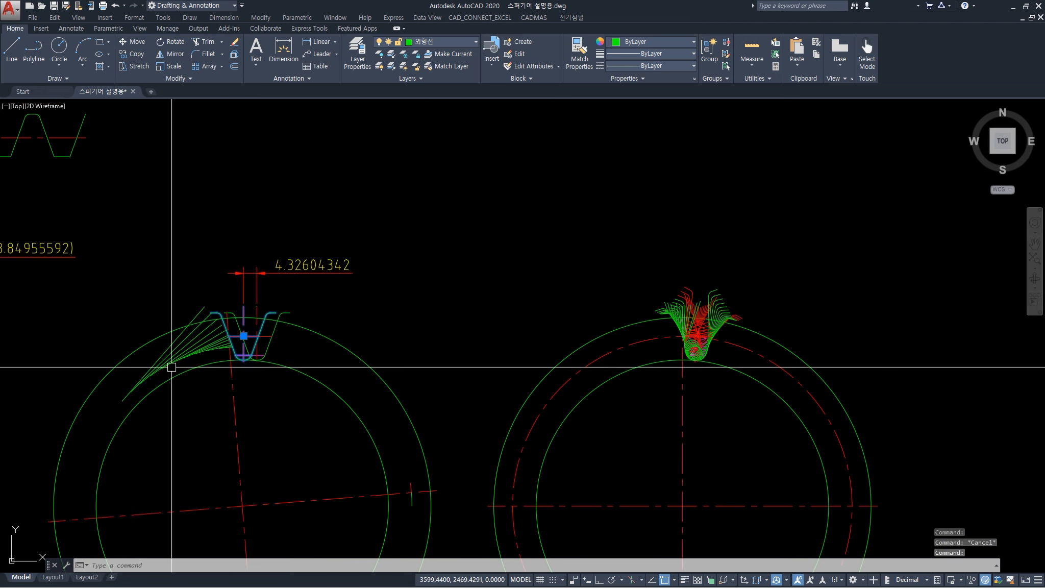
middle_drag(210, 401, 300, 404)
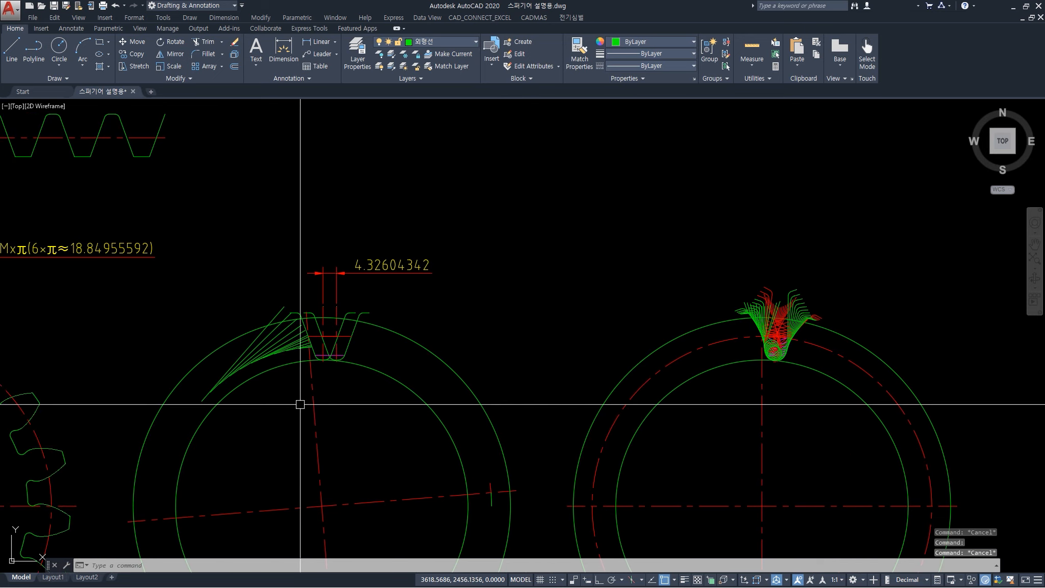
text(ar)
key(Return)
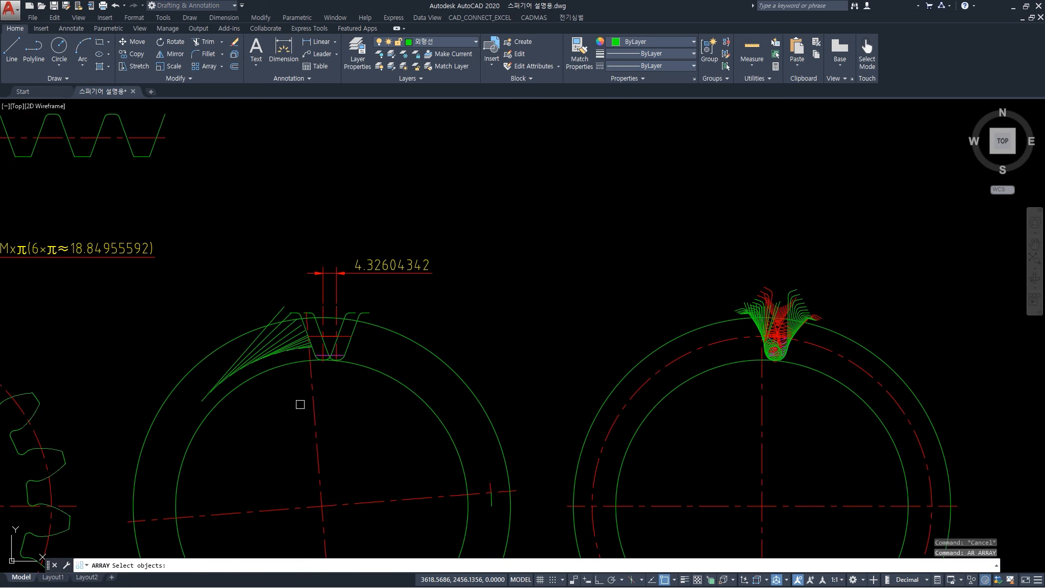
scroll(335, 352, up, 4)
click(345, 331)
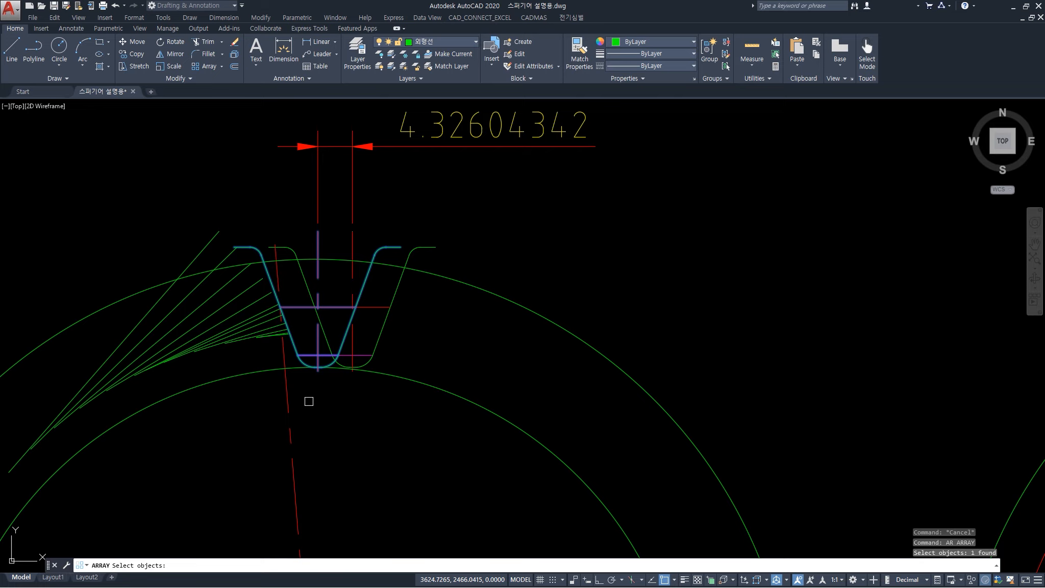
key(Return)
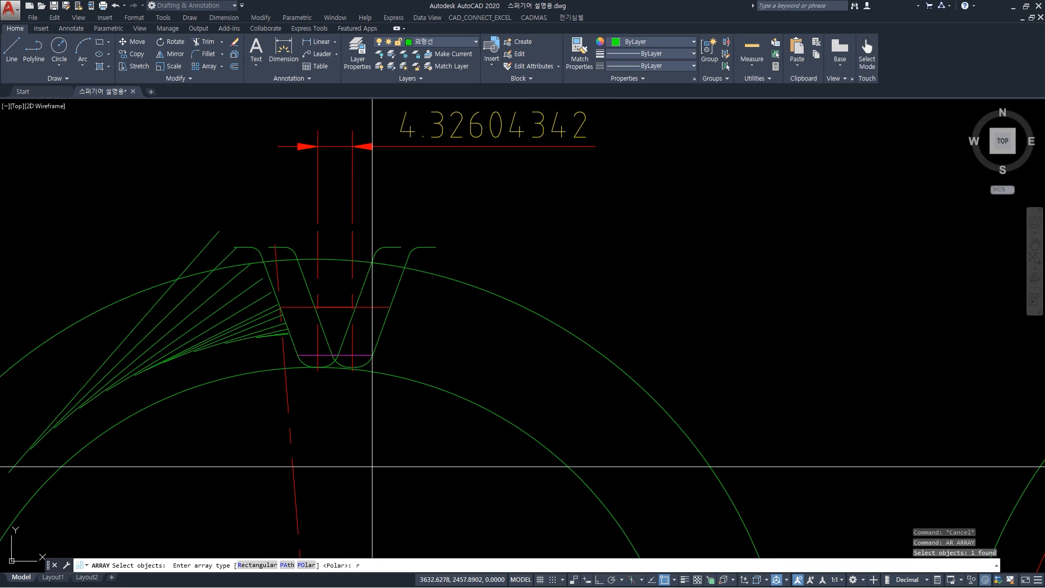
key(Return)
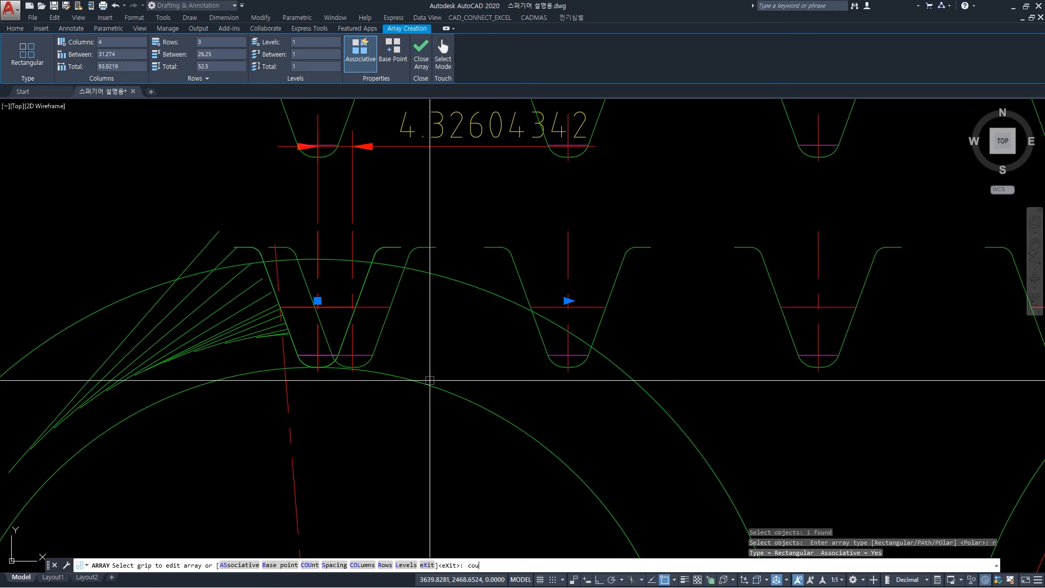
key(Return)
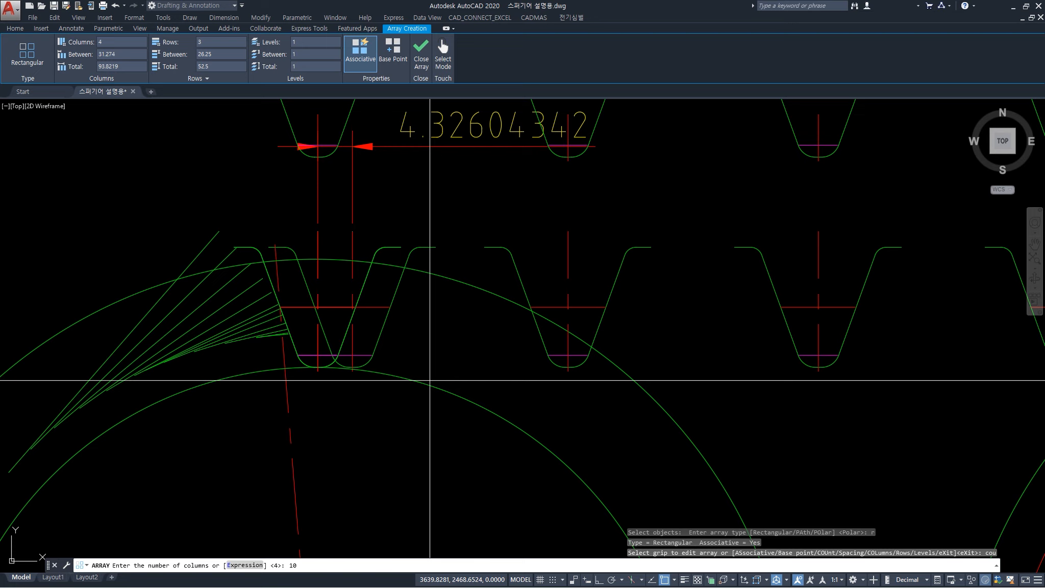
key(Return)
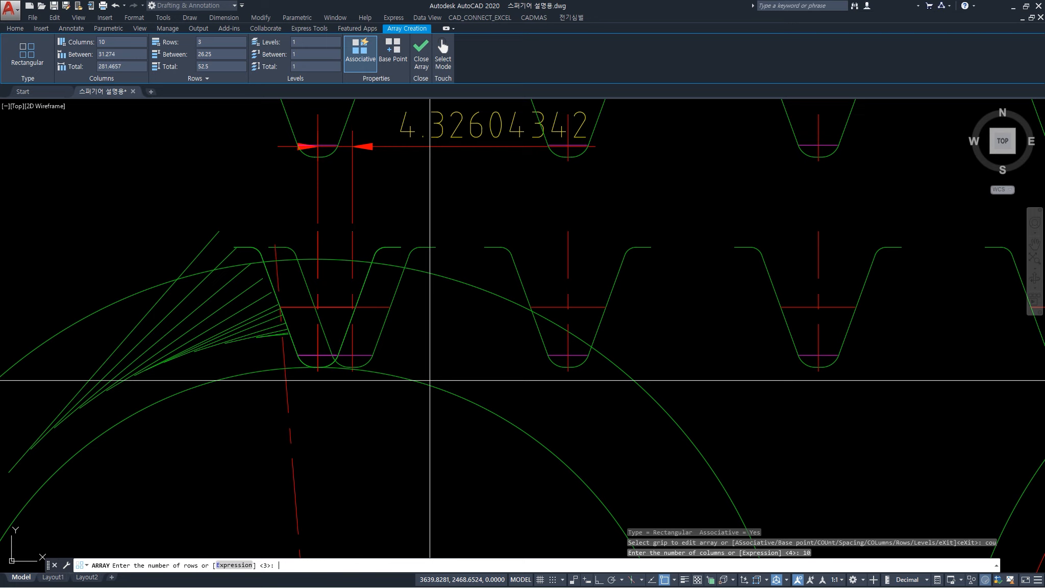
key(Return)
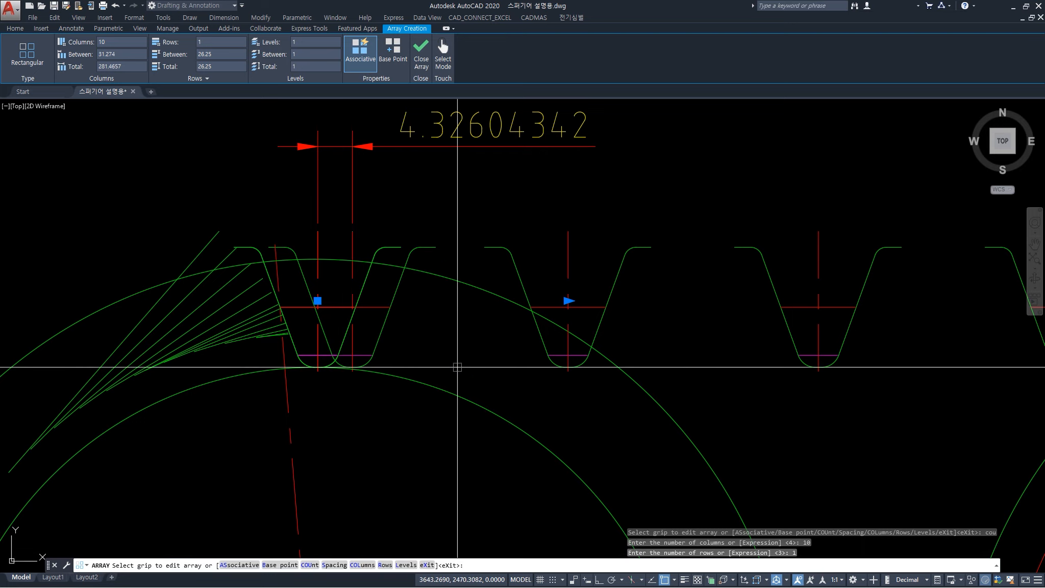
Step: Set the cutter array's column spacing to -3, keep the default row spacing, and finish the array
text(s)
key(Return)
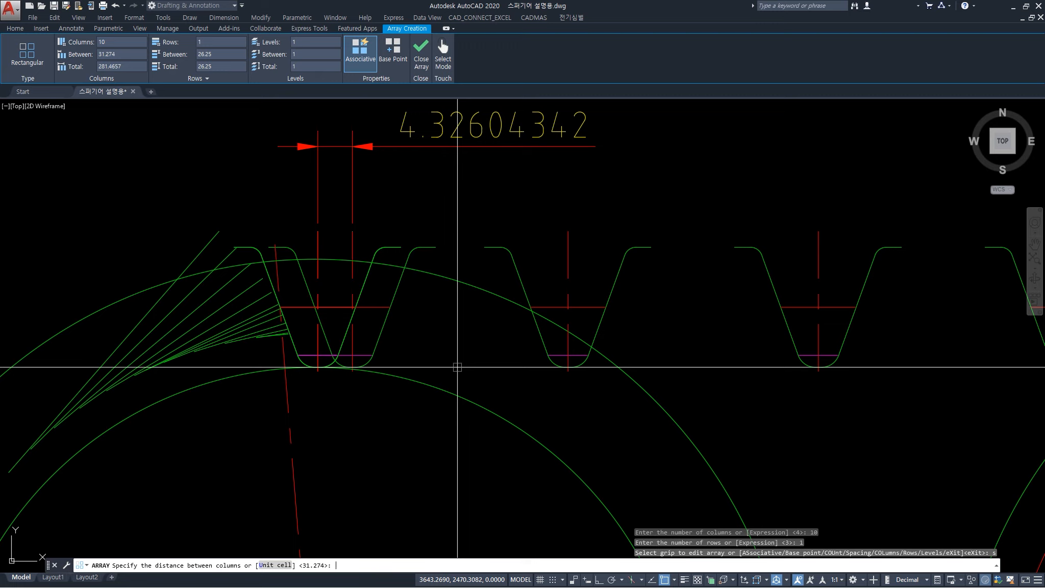
text(-3)
key(Return)
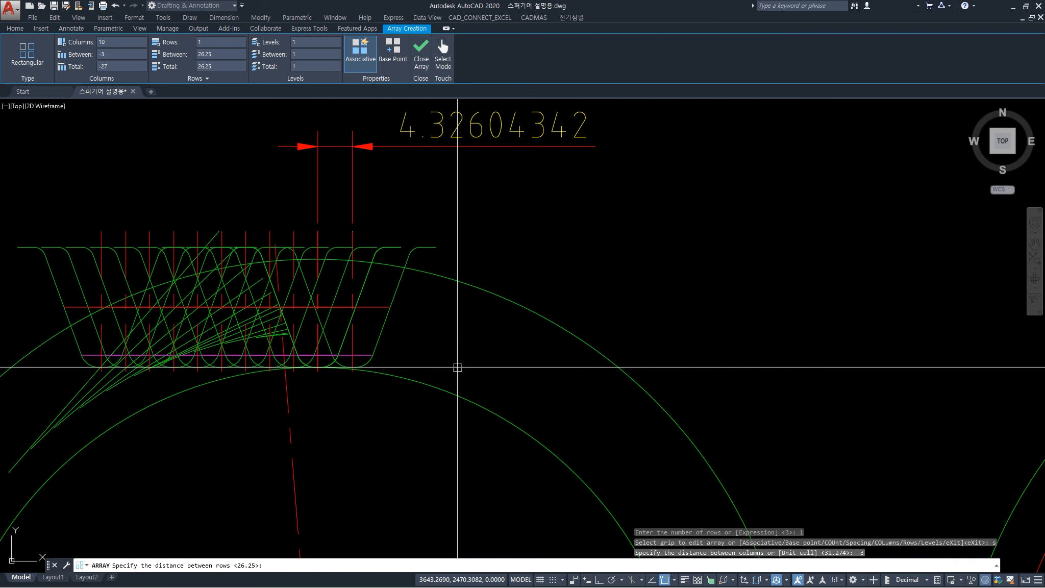
key(Return)
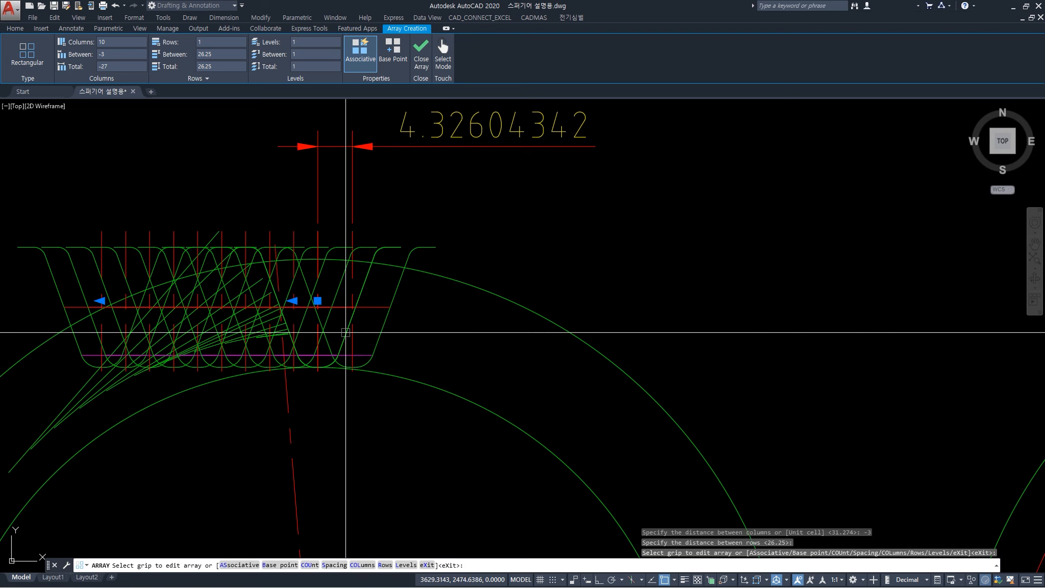
key(Escape)
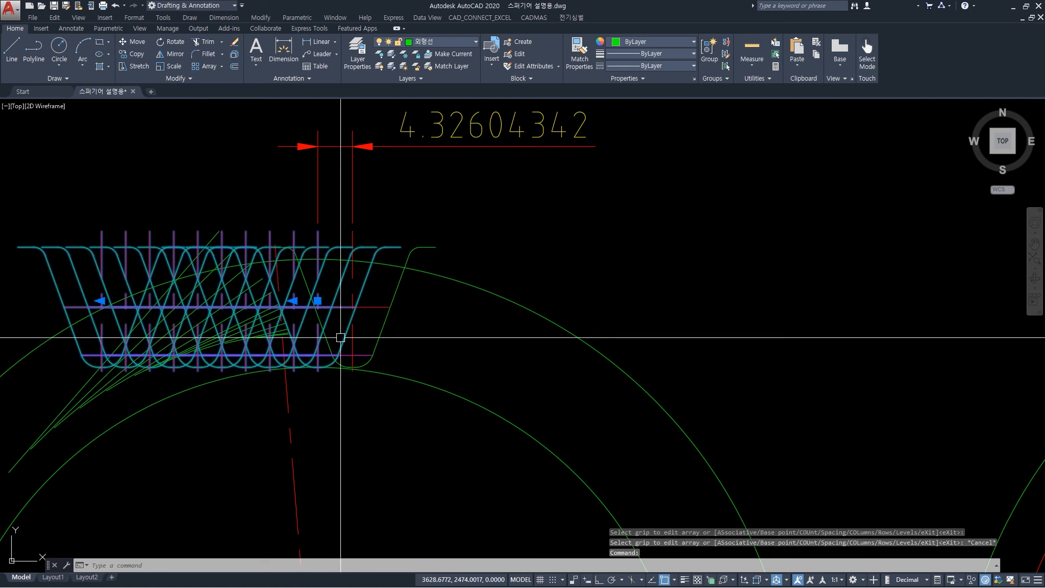
Step: Explode the cutter array into individual cutter profile copies
key(Escape)
text(x)
key(Return)
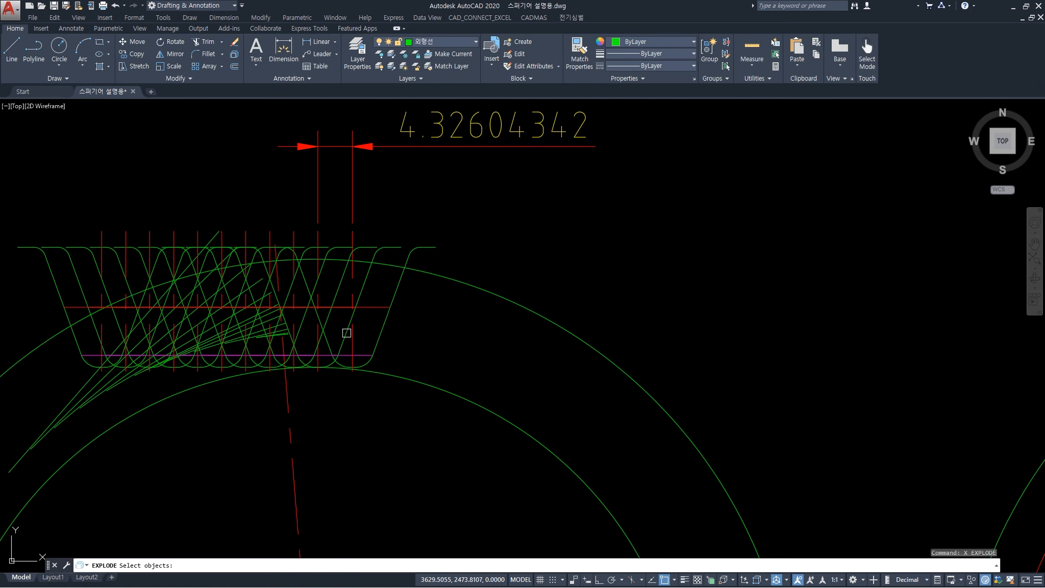
click(344, 330)
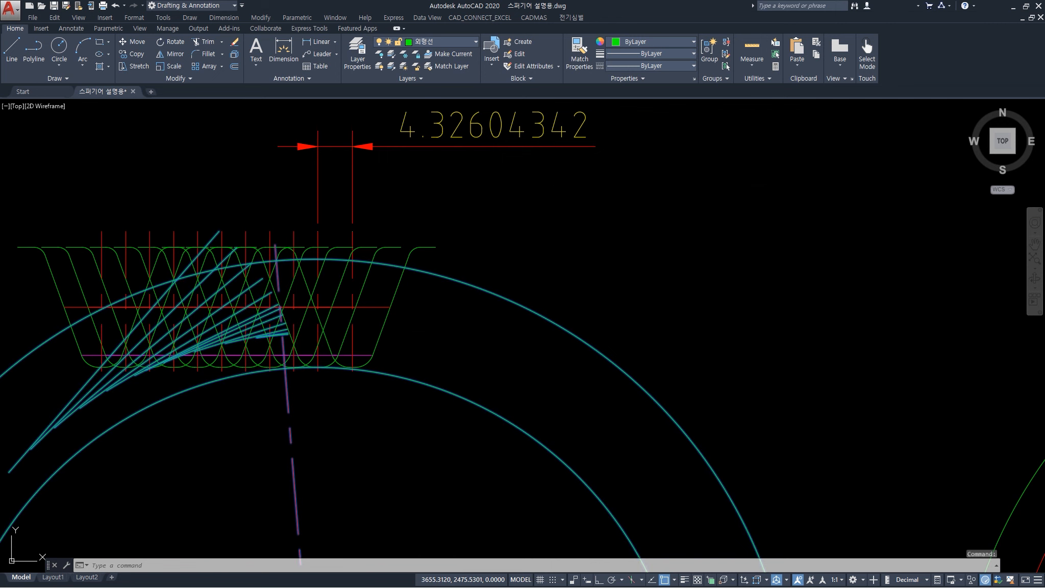
double_click(538, 354)
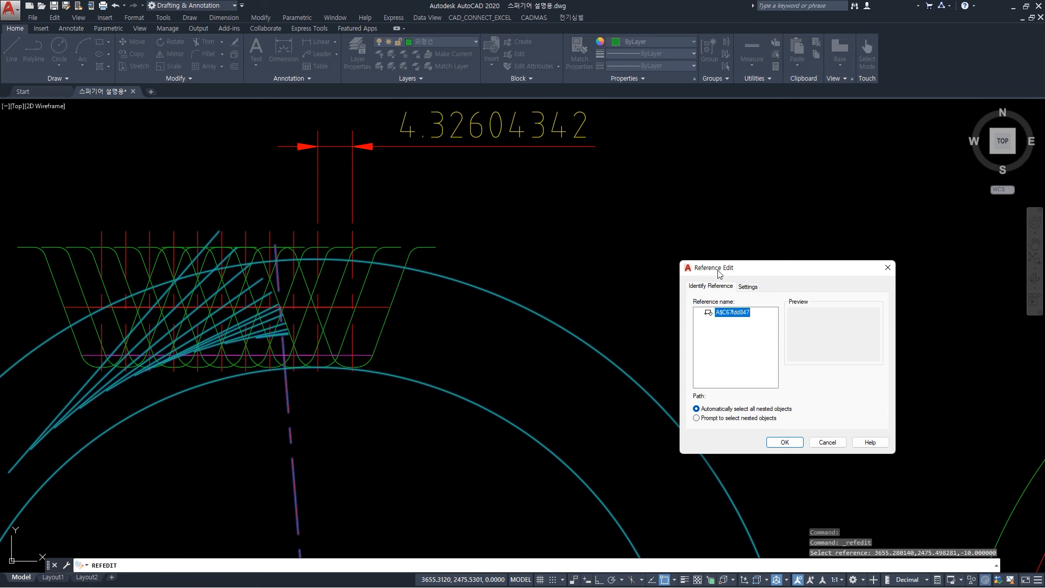
click(887, 268)
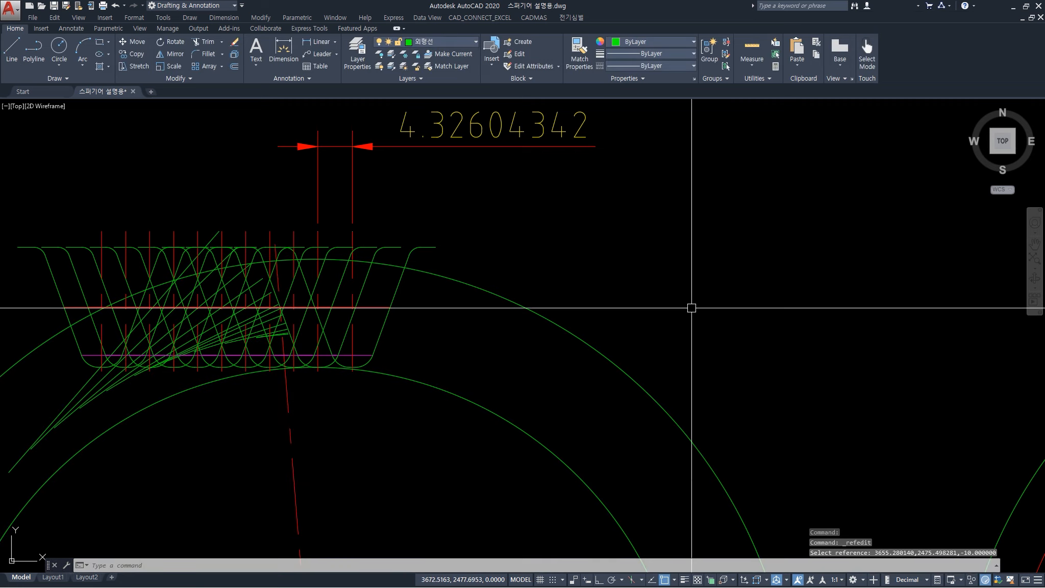
click(597, 354)
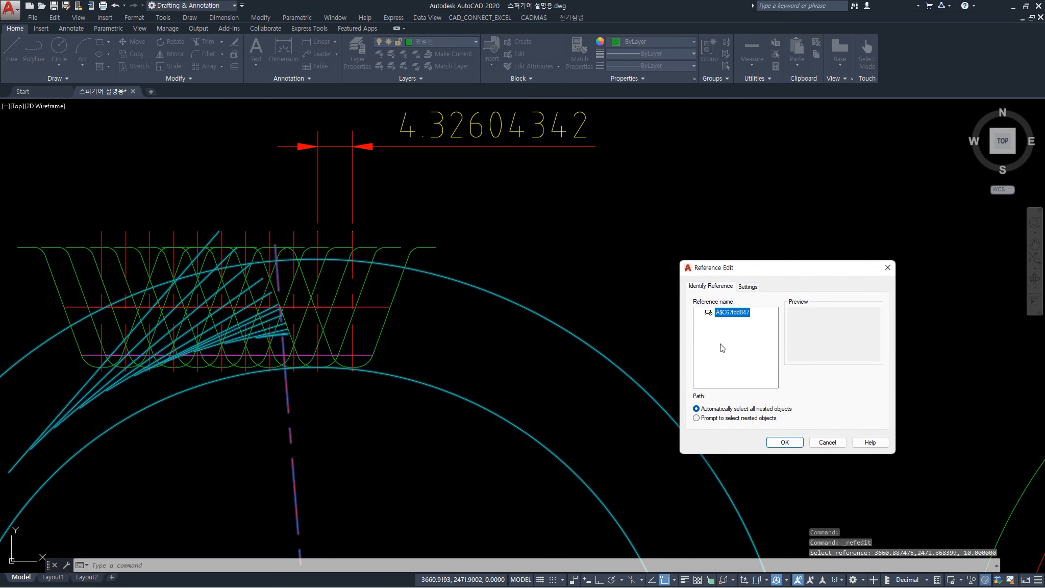
click(888, 267)
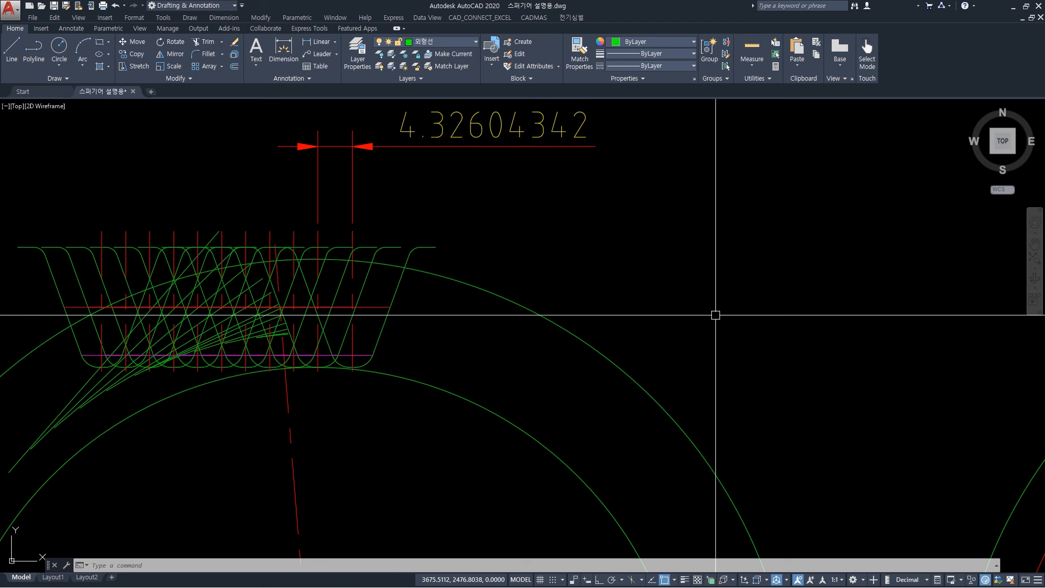
Step: Open the ring block for in-place reference editing and add the cutter copy on the vertical centreline to its working set
double_click(625, 376)
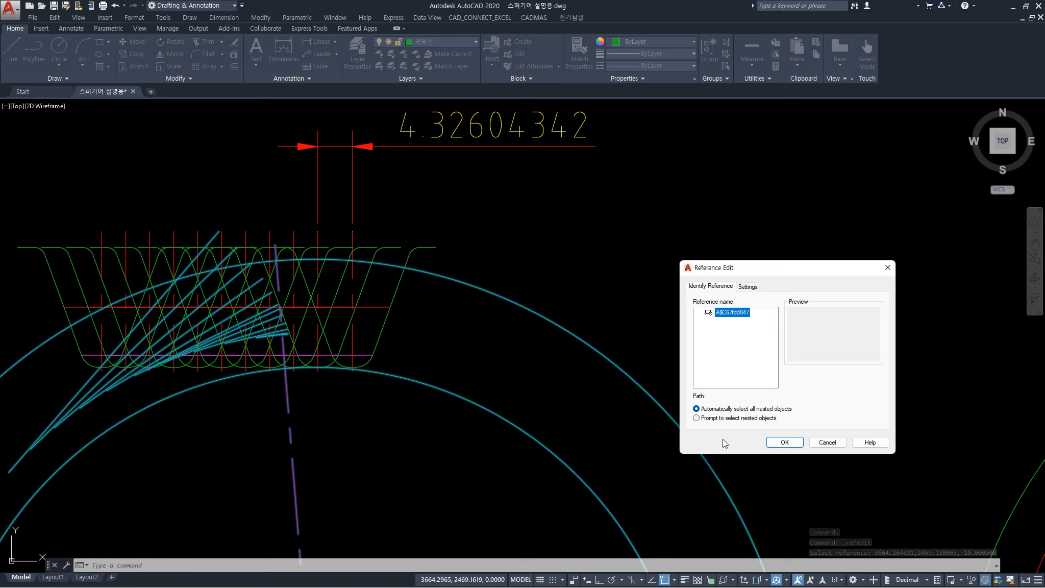
click(785, 442)
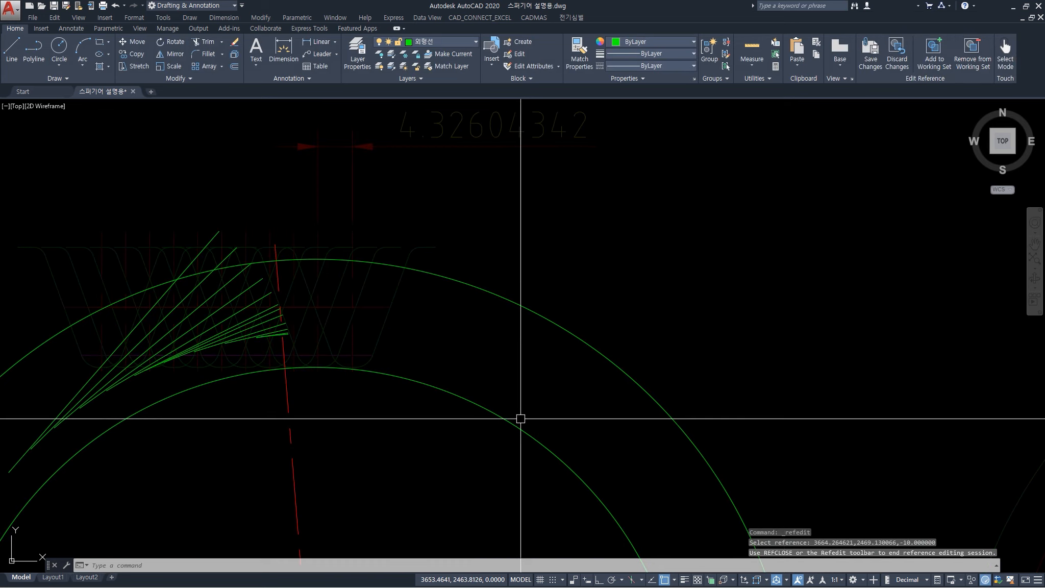
middle_drag(497, 425, 645, 463)
scroll(474, 348, up, 2)
middle_drag(484, 352, 617, 361)
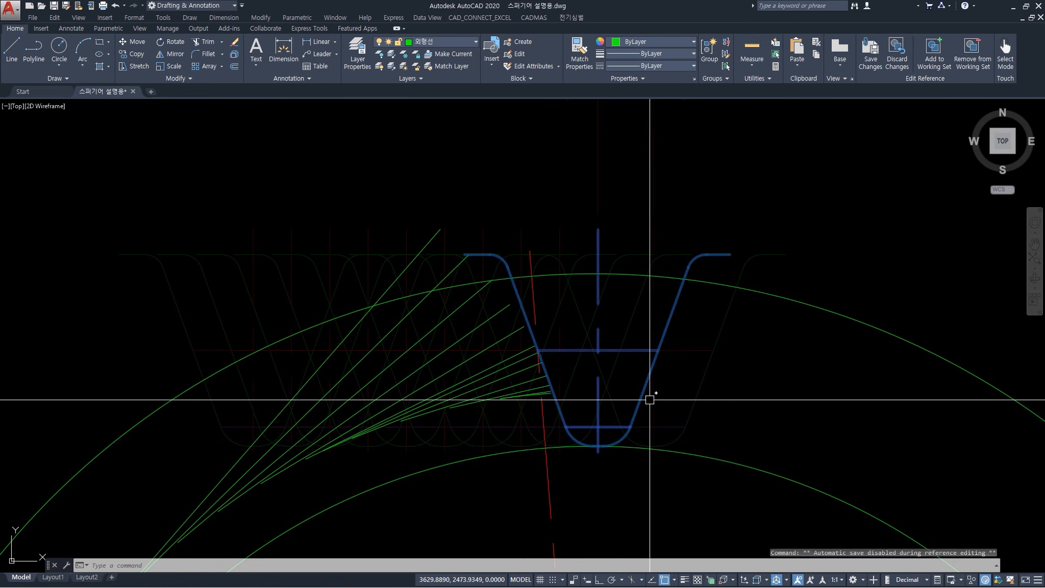
key(Escape)
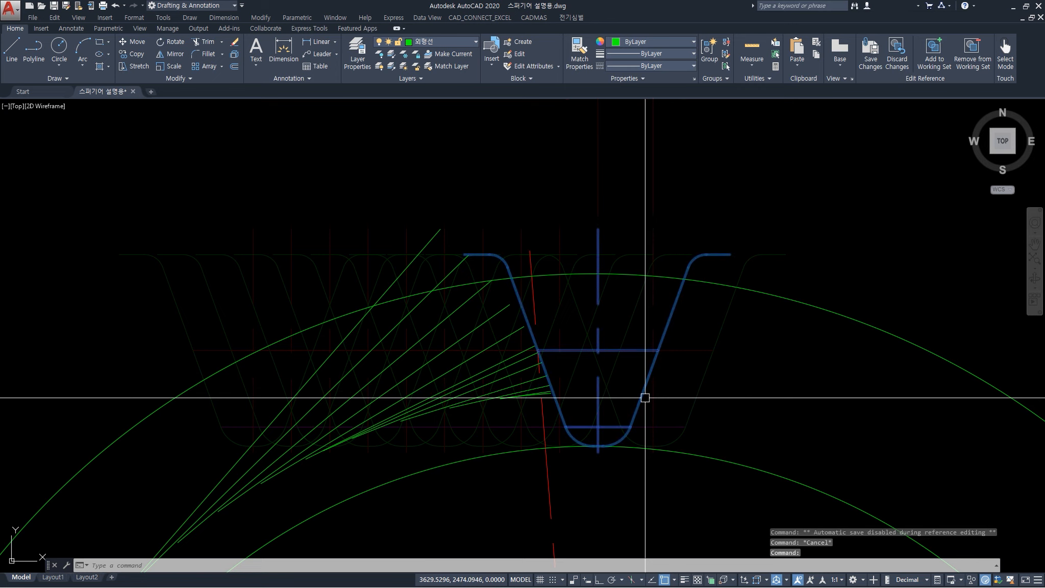
key(Escape)
key(Escape)
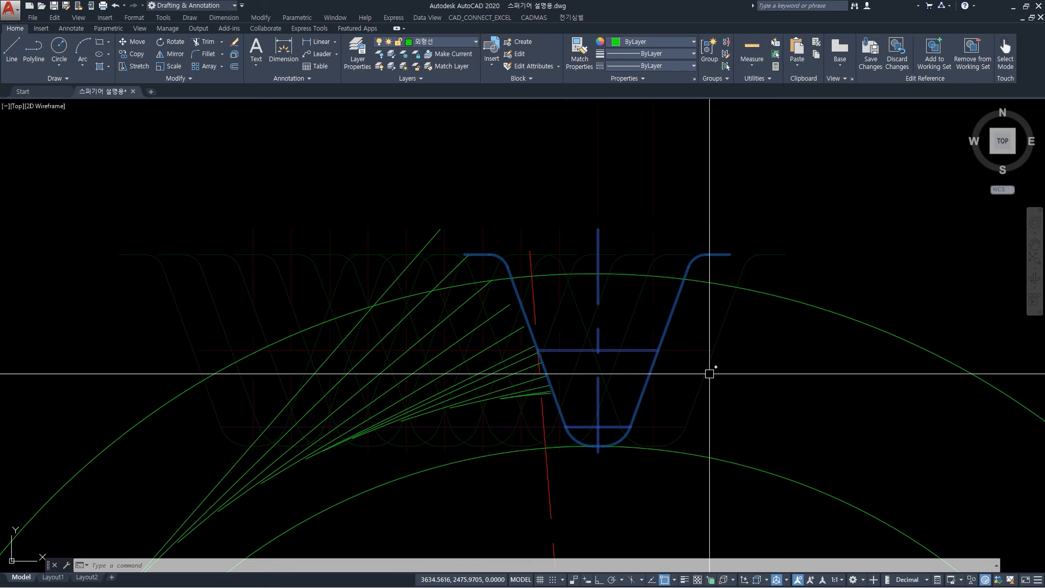
scroll(561, 443, up, 6)
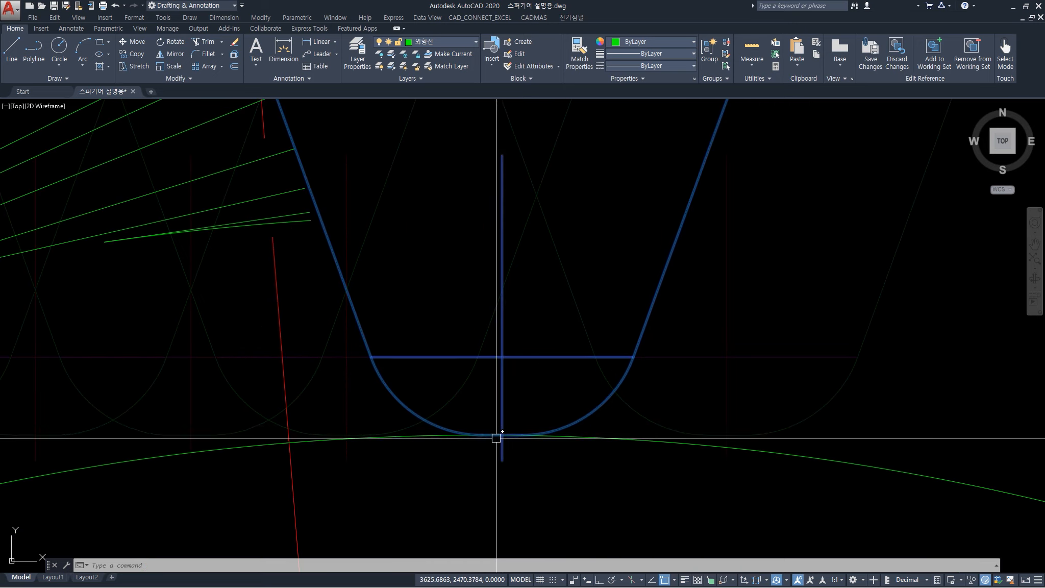
scroll(712, 427, down, 5)
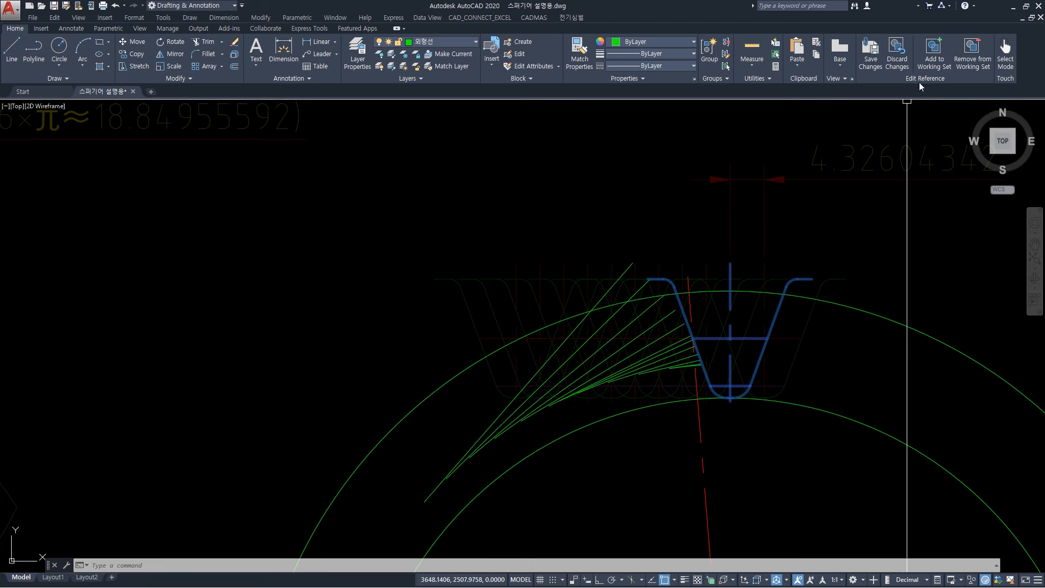
click(936, 58)
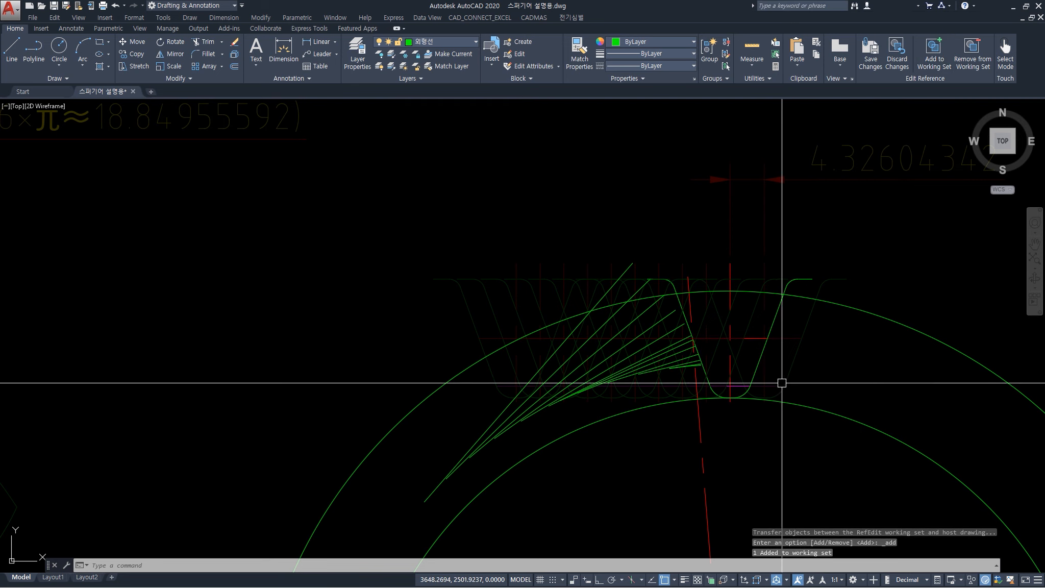
Step: Save the reference edits back to the ring block and close the editing session
scroll(719, 408, up, 5)
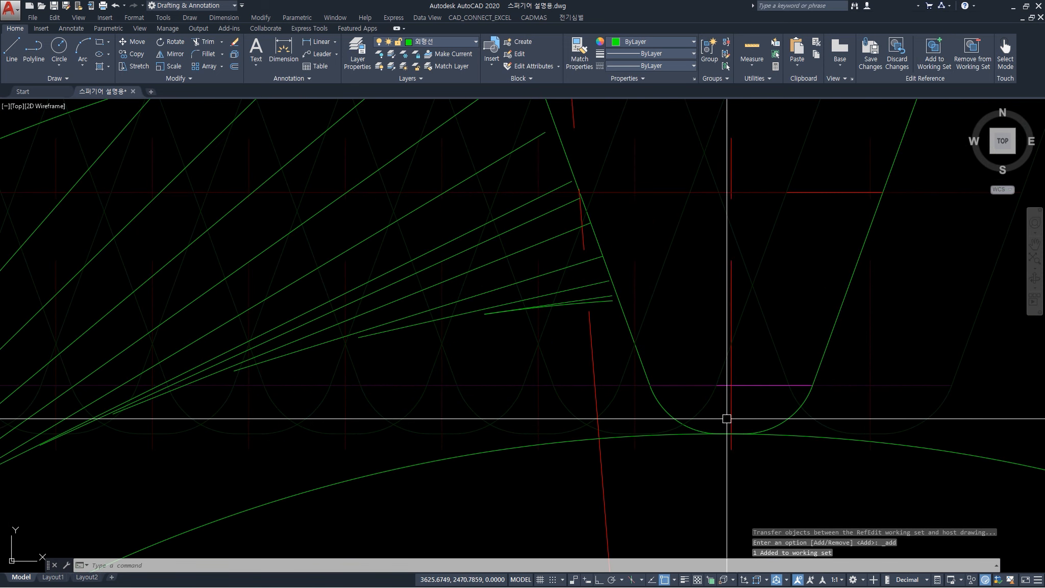
scroll(746, 413, down, 3)
scroll(763, 401, up, 2)
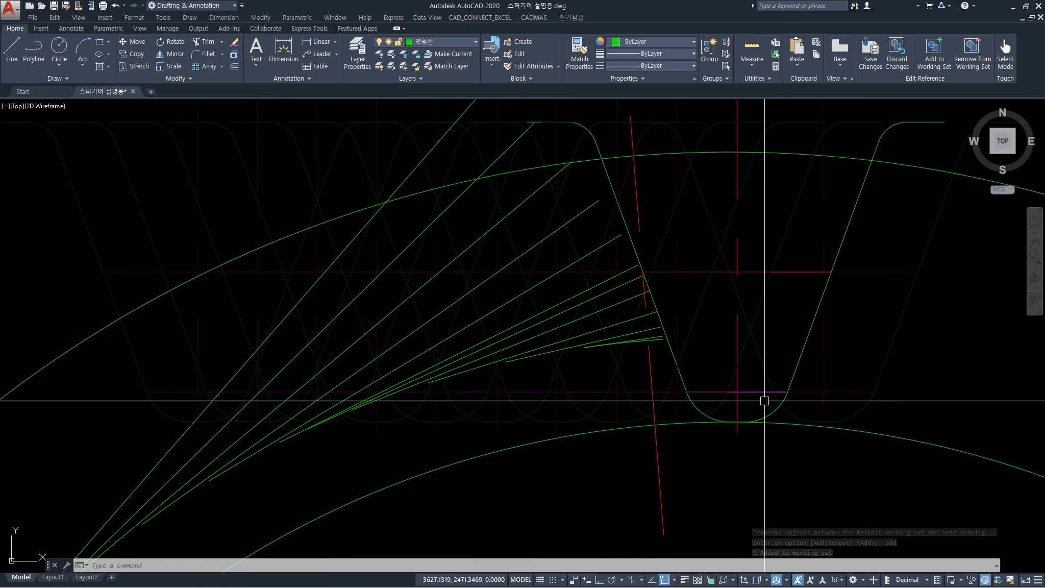
scroll(702, 387, down, 2)
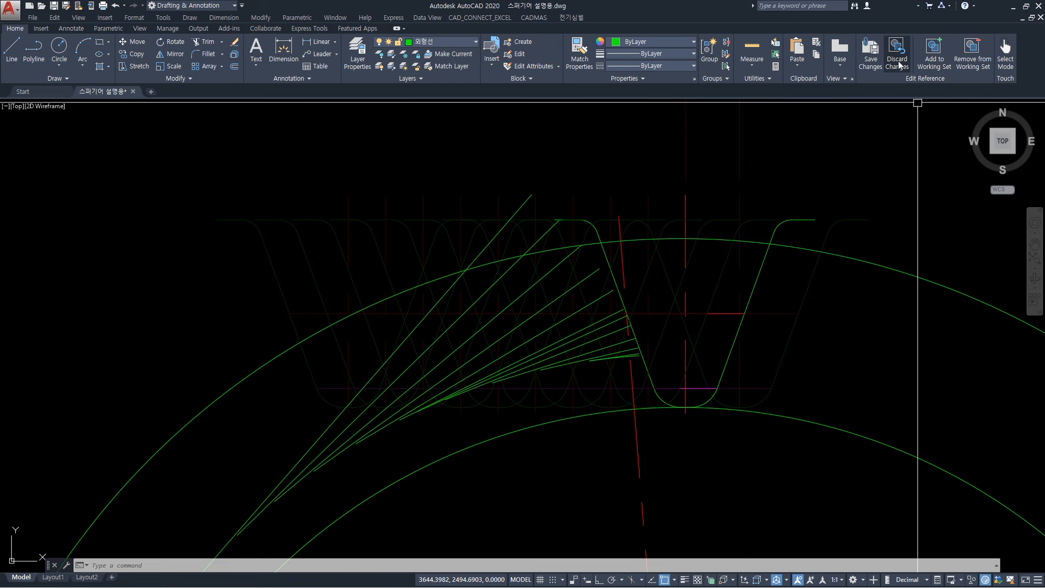
click(869, 66)
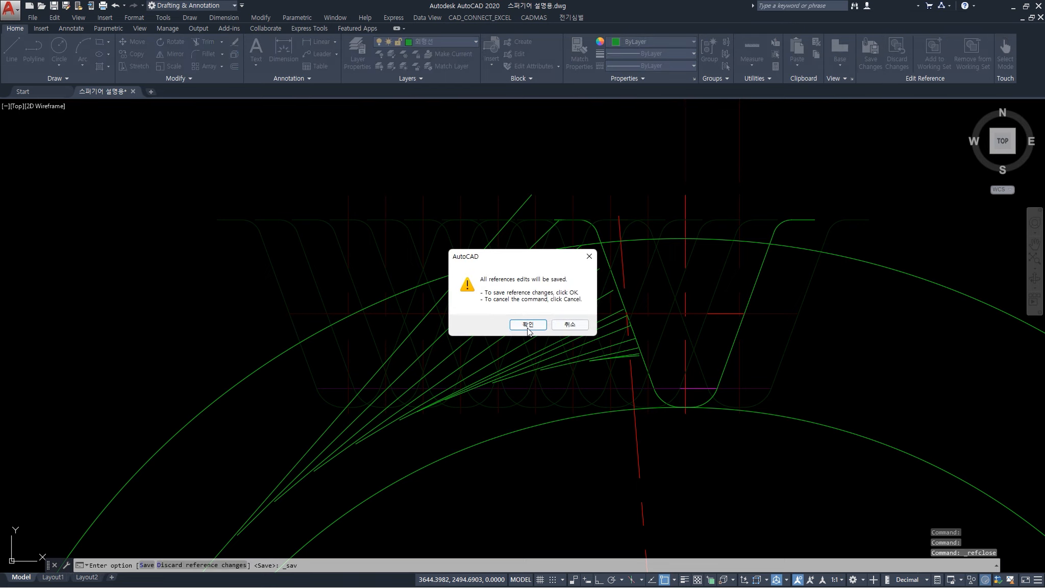
click(528, 325)
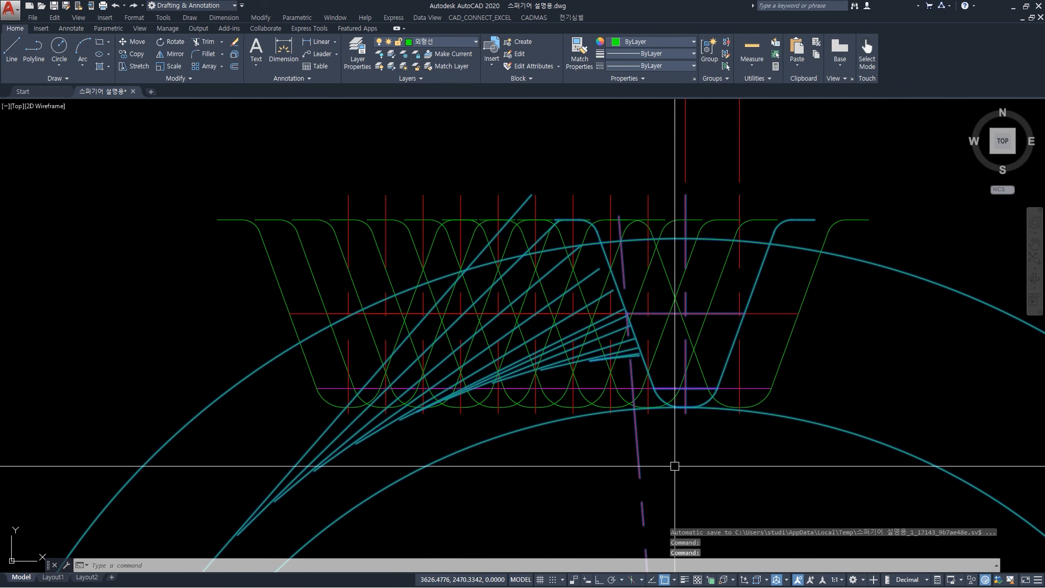
scroll(737, 350, down, 5)
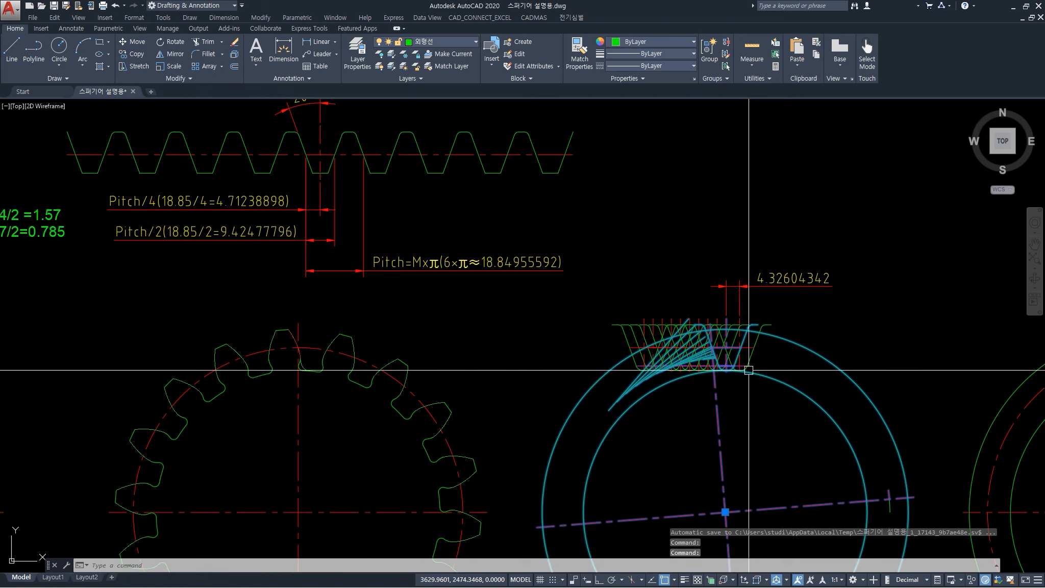
middle_drag(805, 439, 750, 365)
key(Escape)
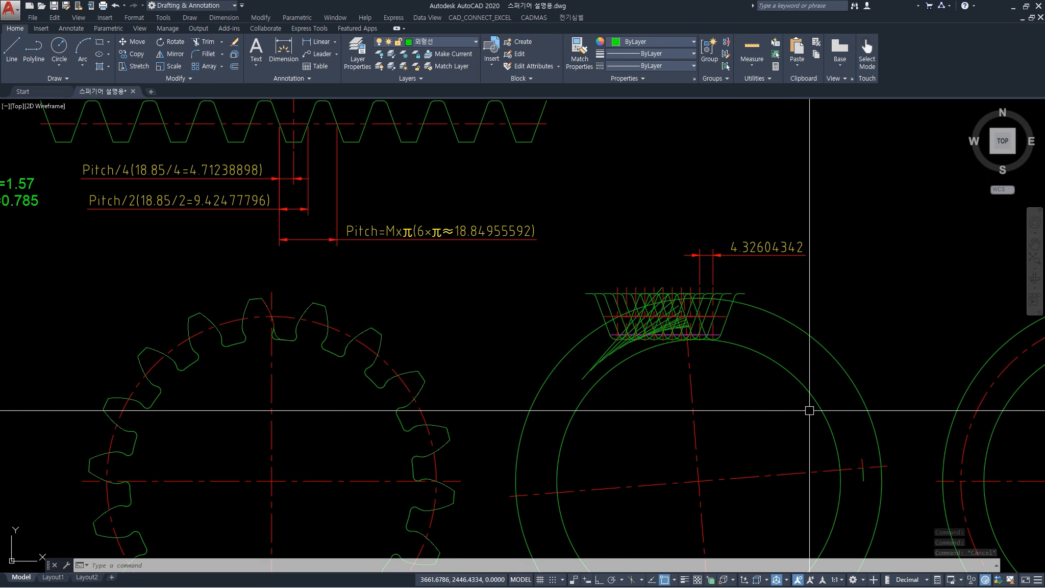
scroll(732, 331, up, 4)
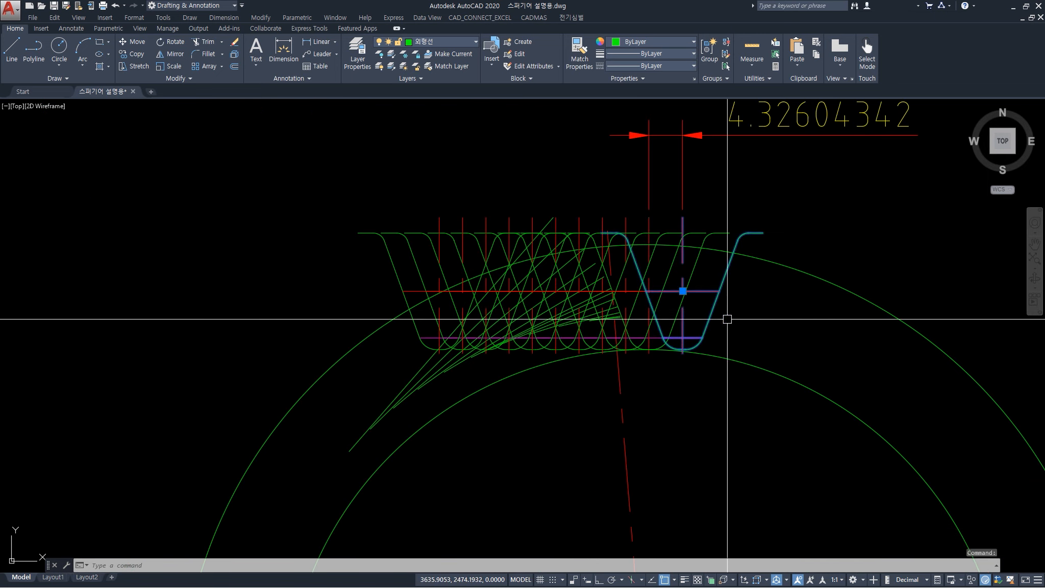
Step: Erase the cutter copy at the right end of the row and the horizontal dimension above it
key(Escape)
key(Delete)
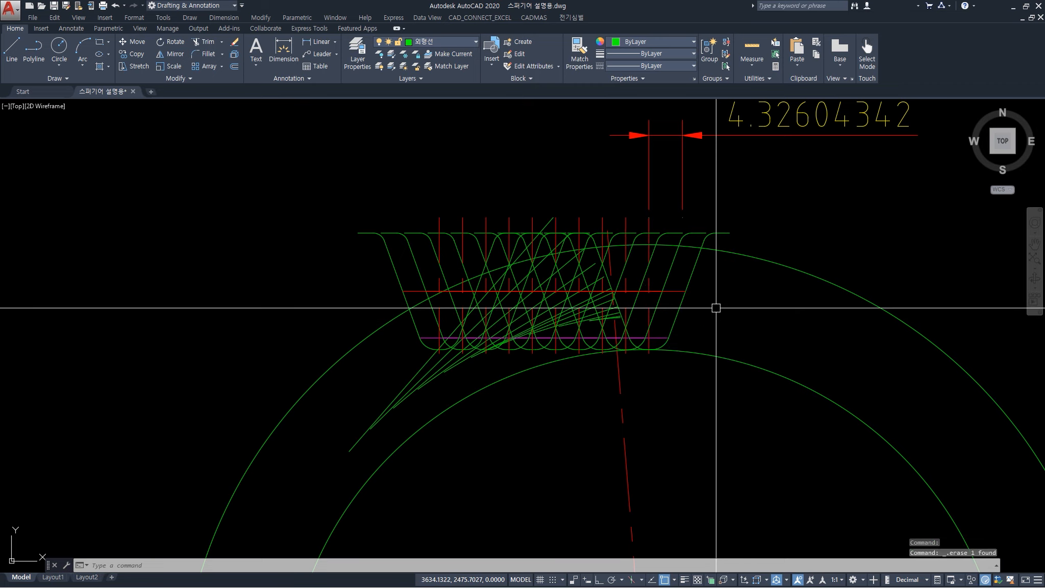
click(714, 197)
click(604, 181)
key(Delete)
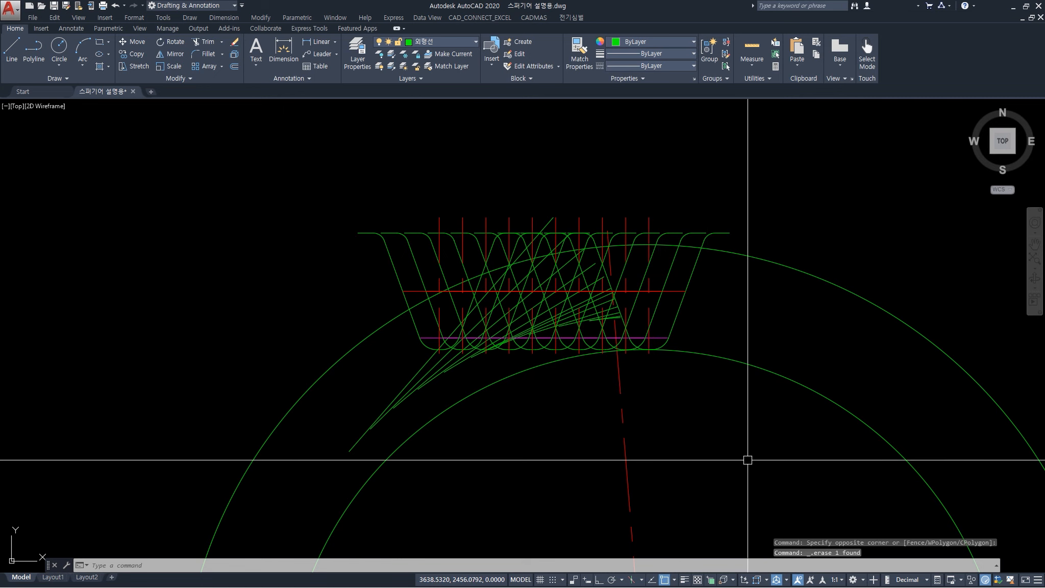
Step: Rotate the ring block about its centre by reference, from the short arc's intersection with the sloped centreline to the arc's upper end
scroll(747, 460, down, 5)
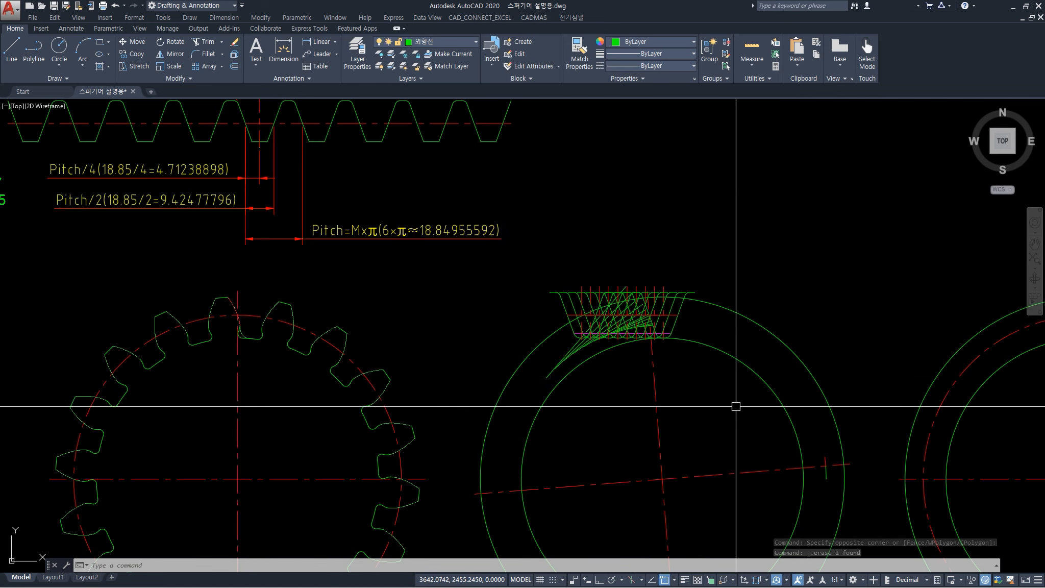
text(rp)
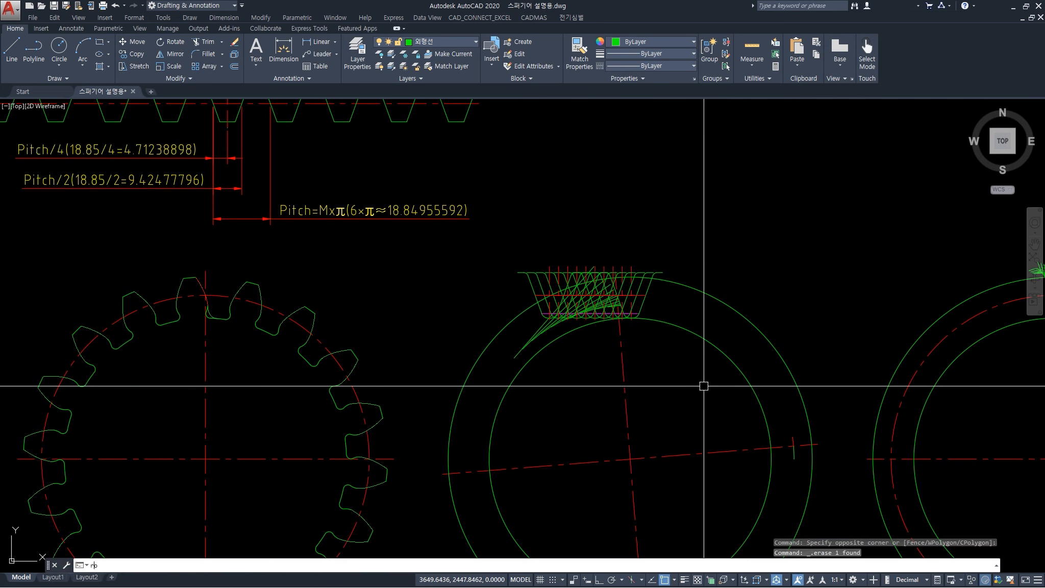
key(Return)
click(721, 363)
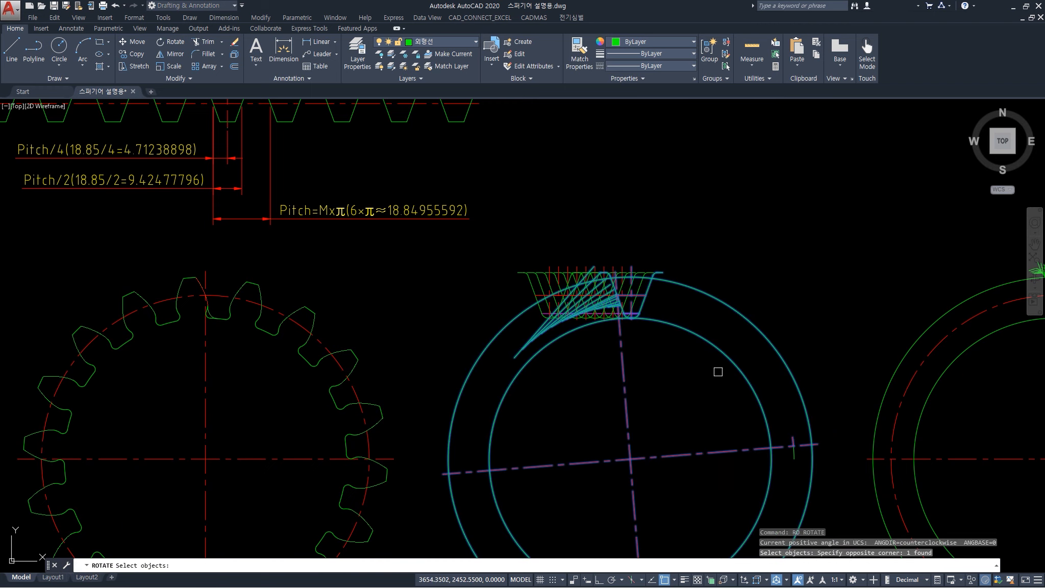
key(Return)
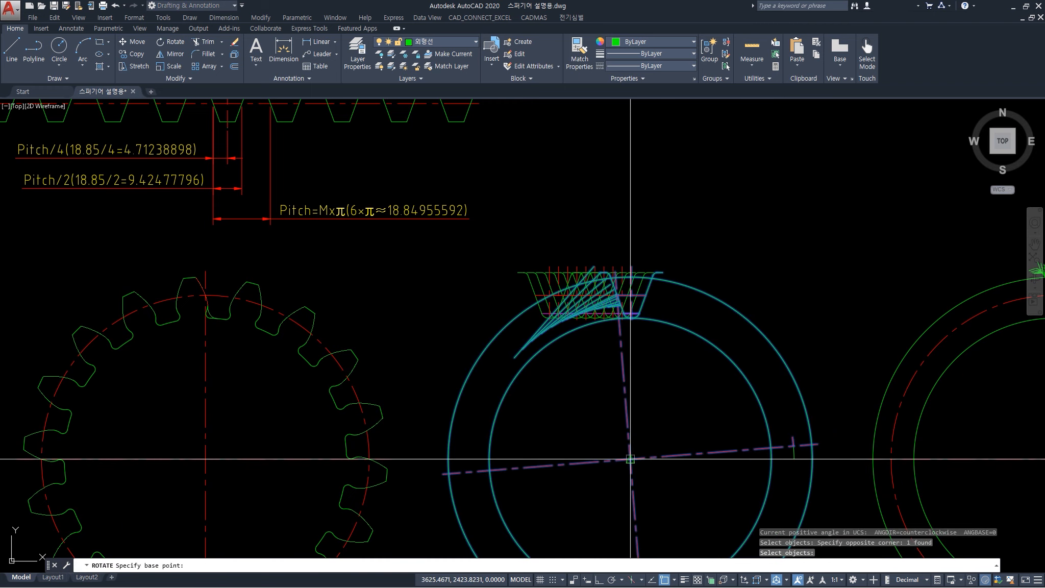
click(630, 459)
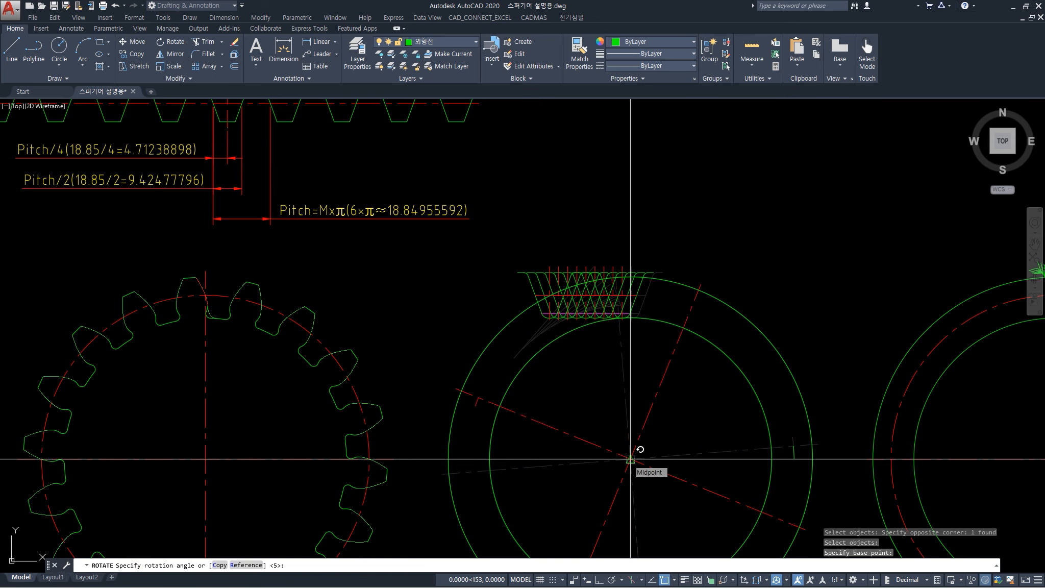
text(r)
key(Return)
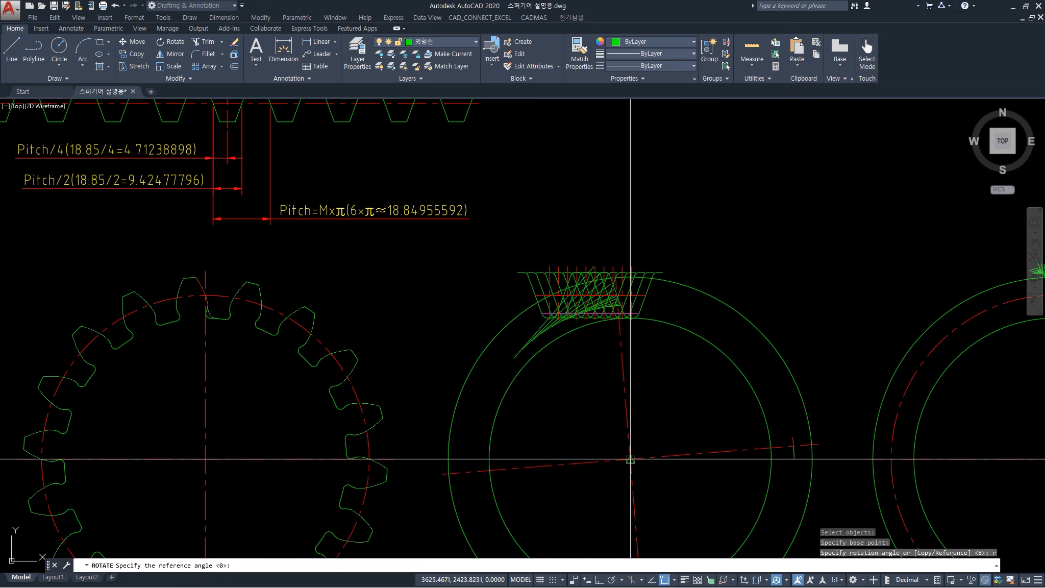
scroll(804, 459, up, 4)
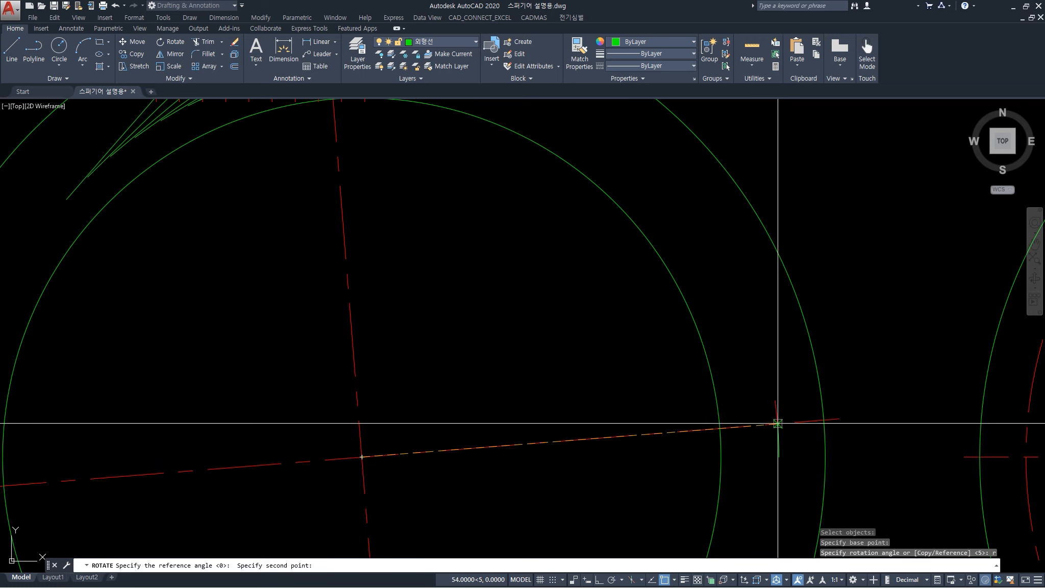
click(777, 423)
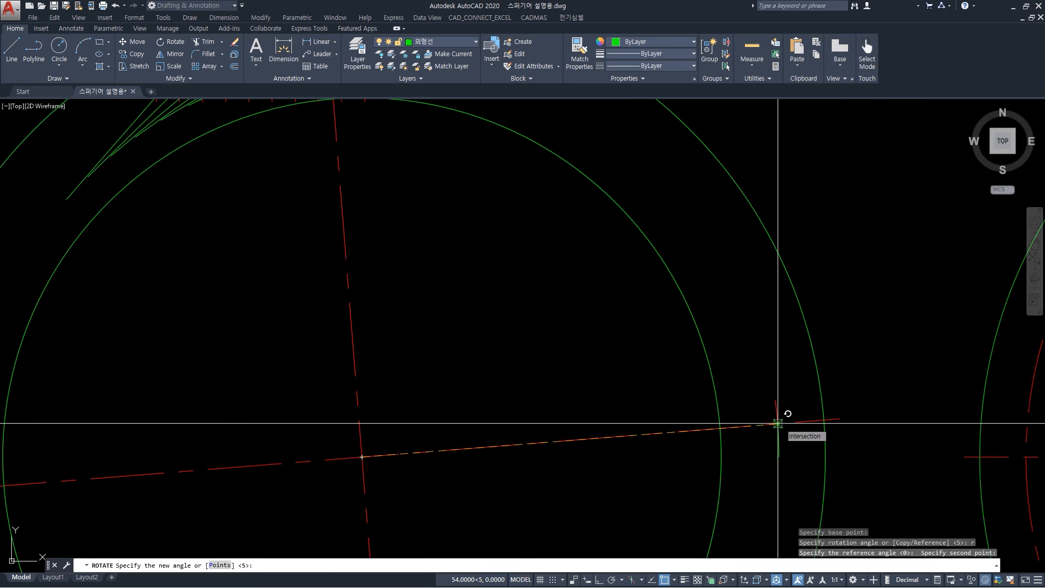
click(777, 397)
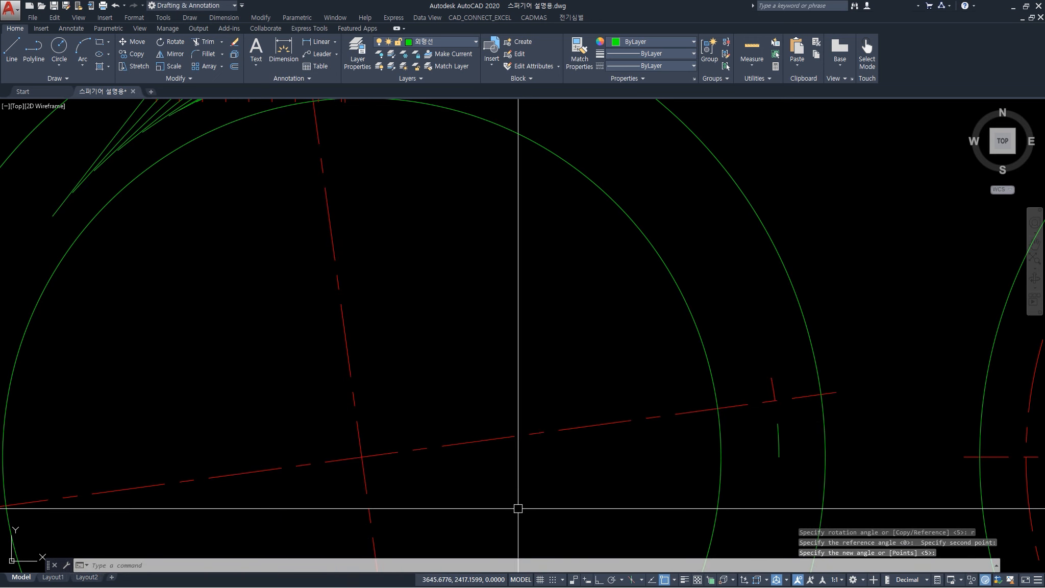
Step: Open the rotated ring block for in-place reference editing and add the rightmost remaining cutter copy of the row to its working set
scroll(543, 487, down, 6)
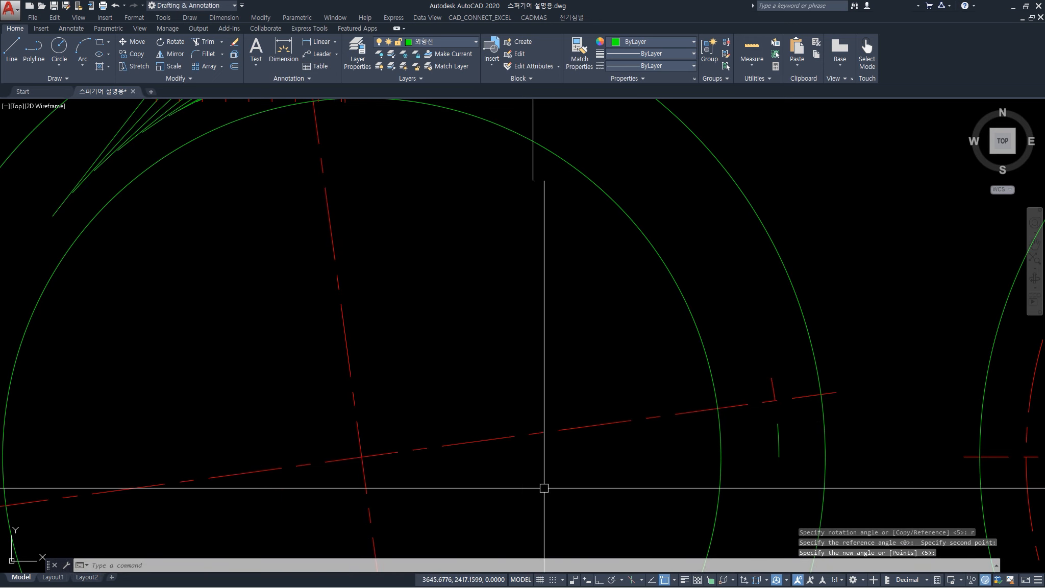
scroll(525, 401, up, 4)
middle_drag(509, 368, 502, 404)
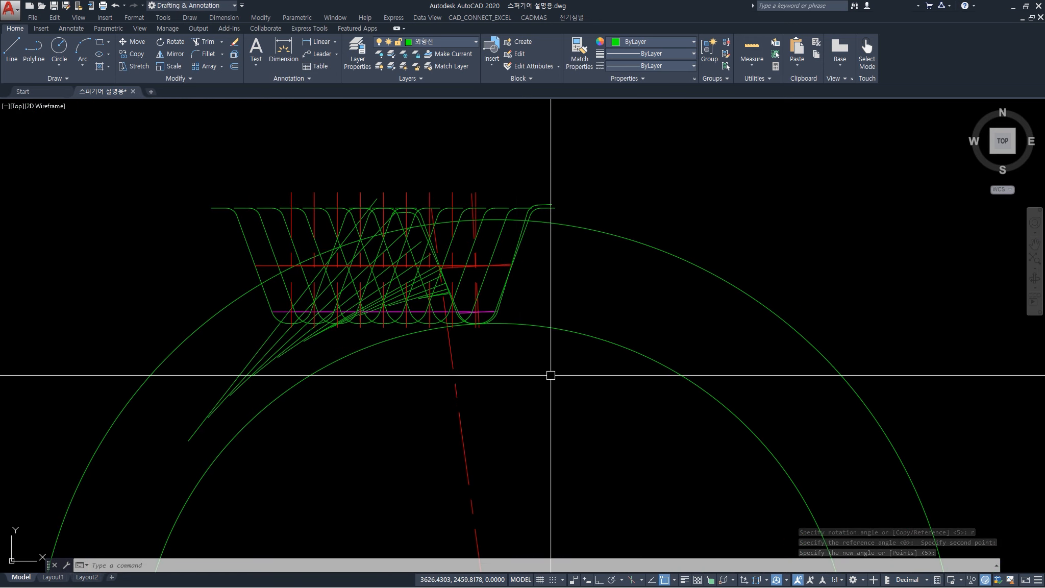
click(598, 337)
double_click(597, 337)
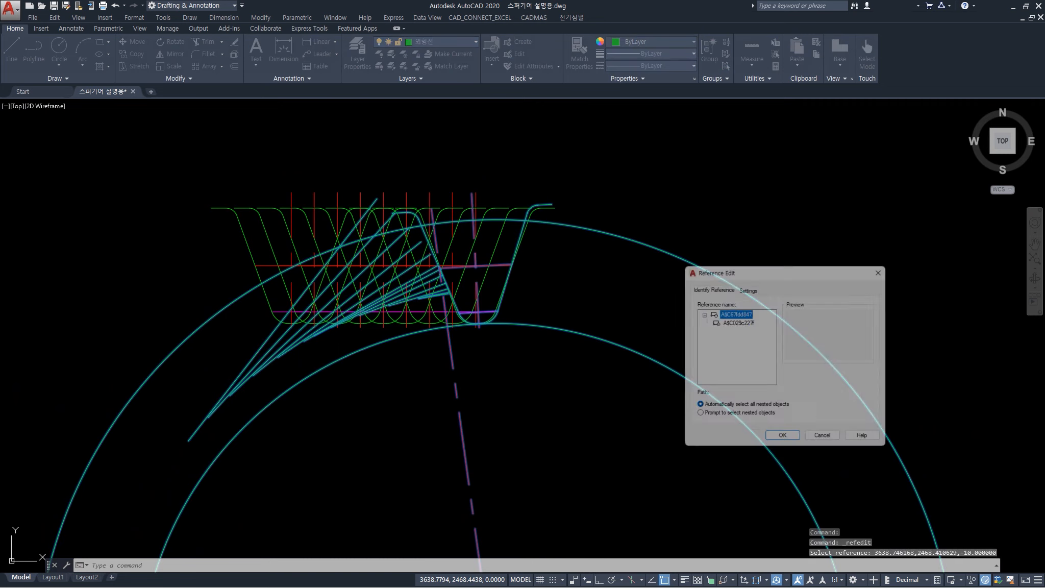
key(Return)
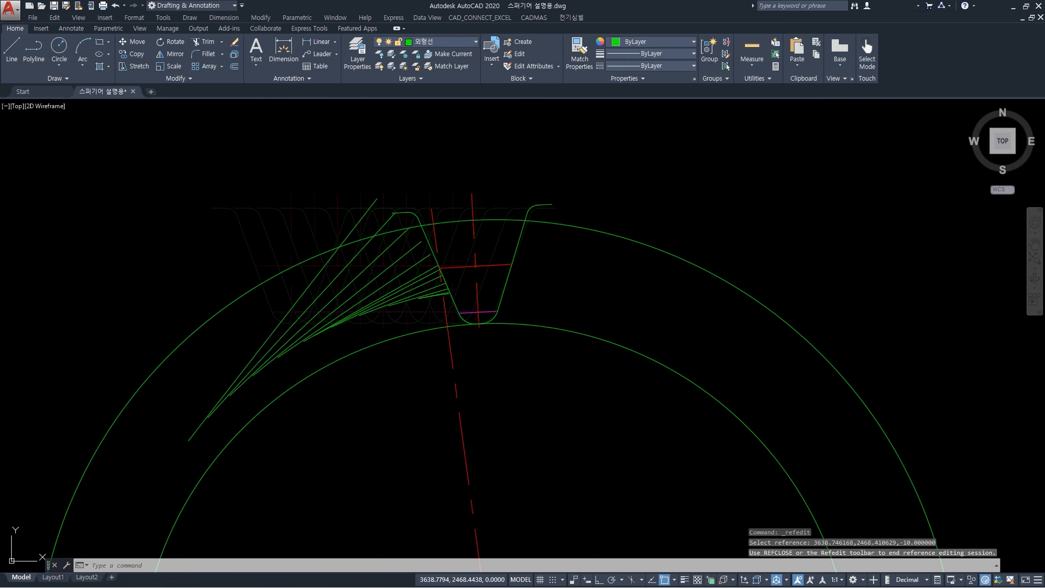
scroll(503, 128, up, 4)
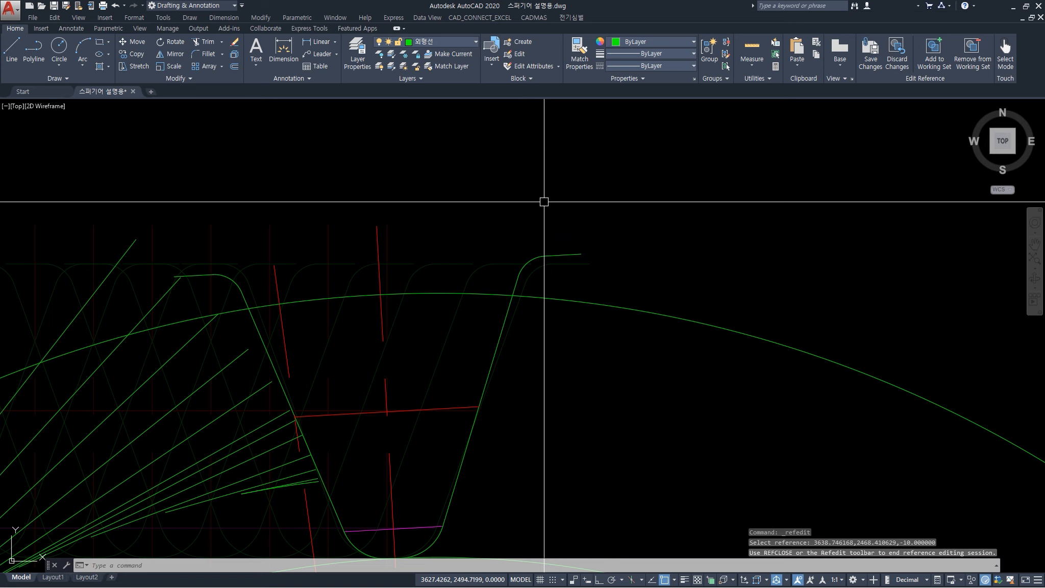
click(539, 250)
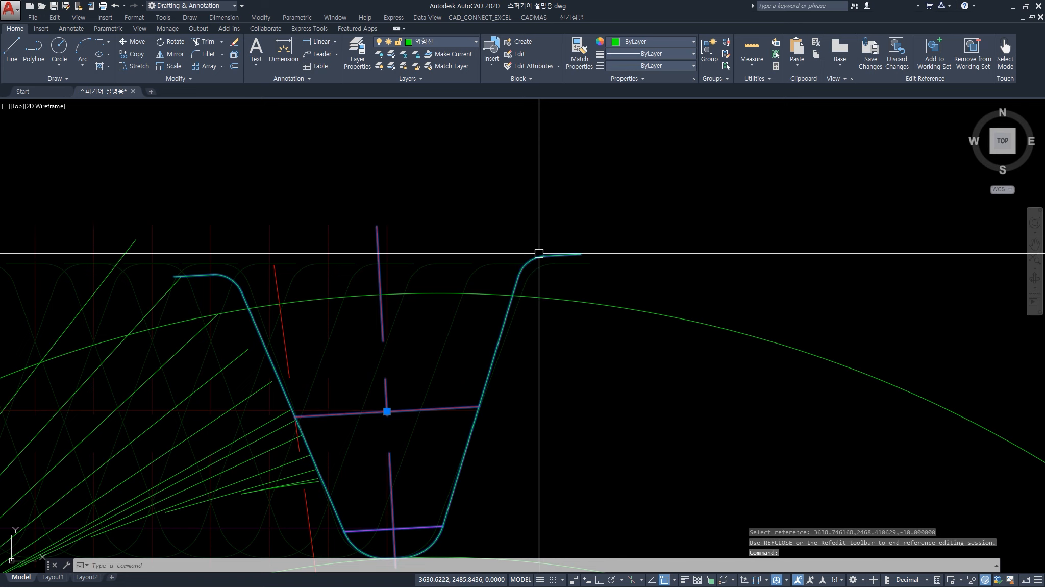
click(929, 57)
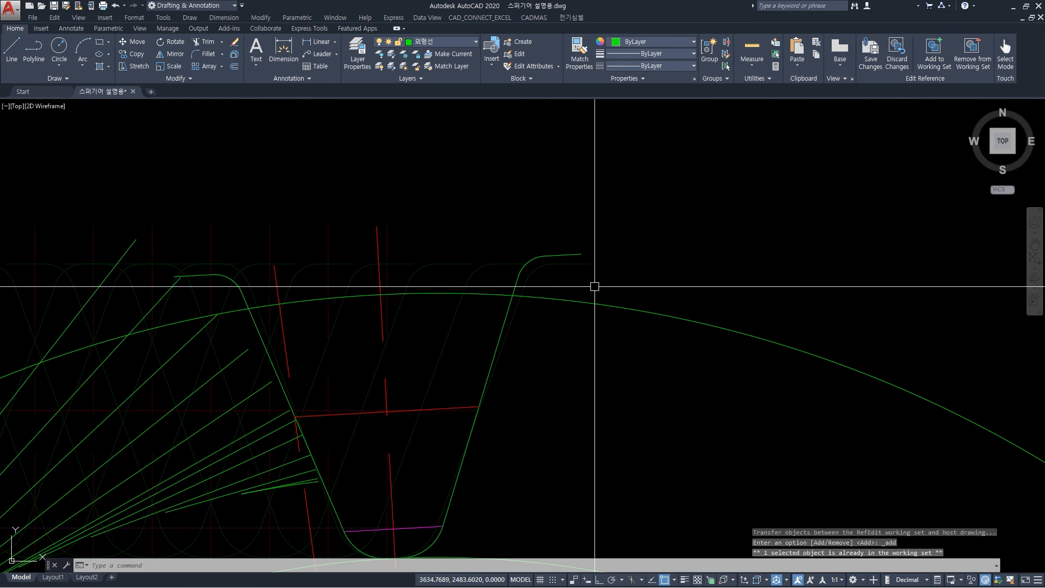
click(562, 265)
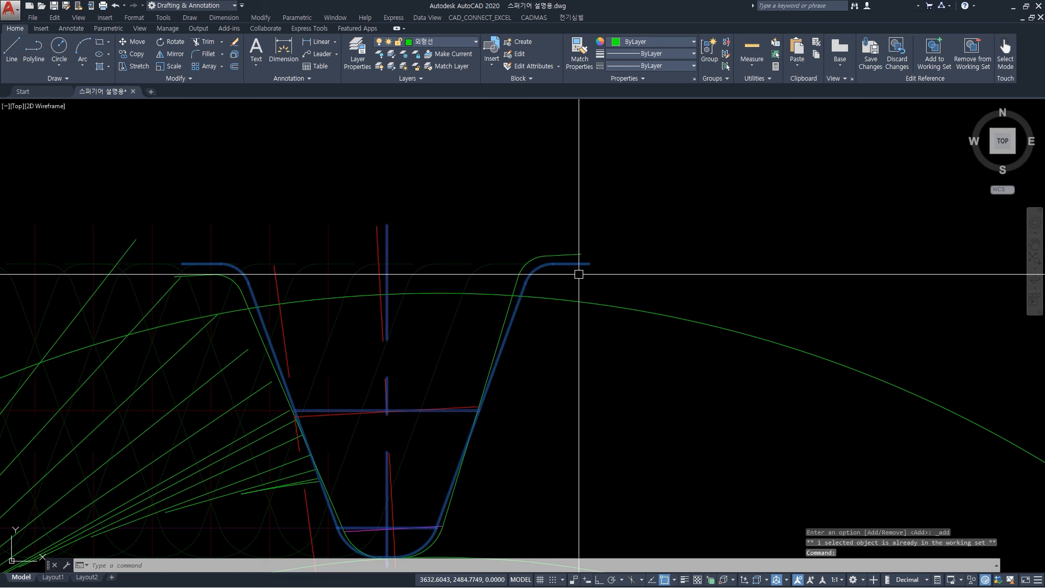
click(934, 56)
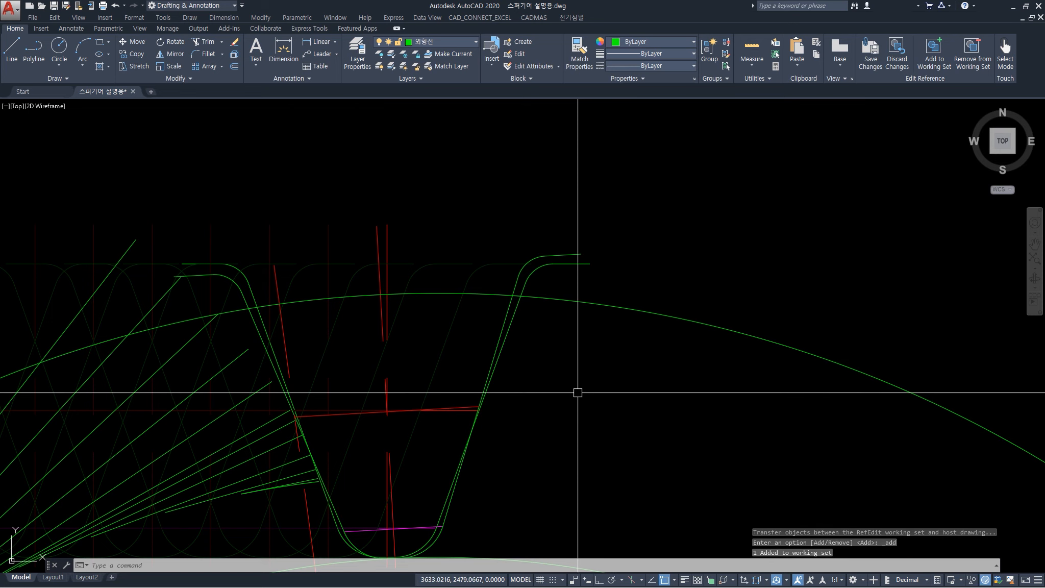
Step: Check the overlapping cutter profiles near the root circle and save the reference edits back to the ring block
scroll(571, 375, down, 5)
scroll(518, 384, up, 7)
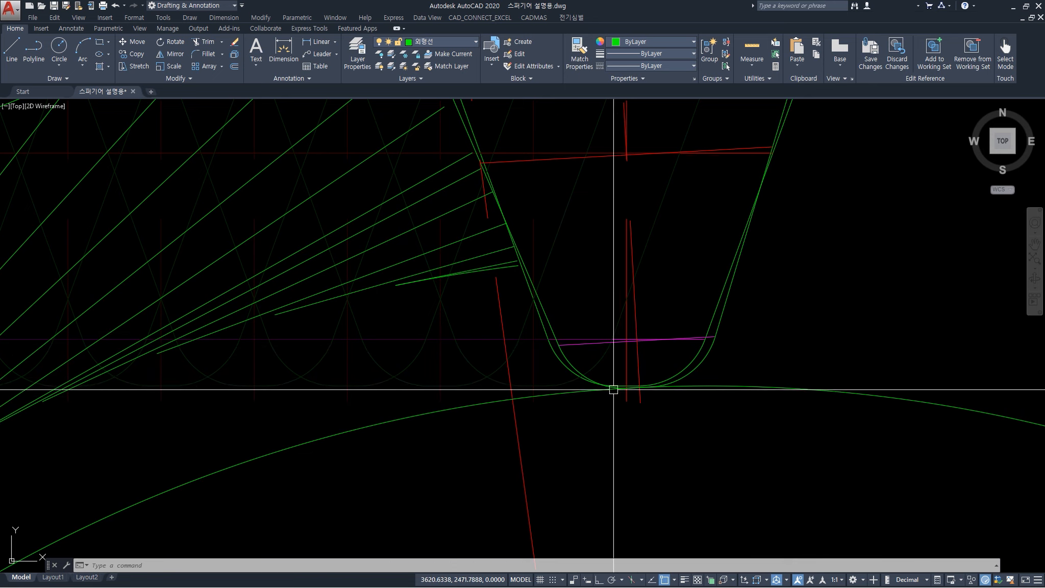
scroll(751, 368, down, 2)
middle_drag(751, 367, 653, 372)
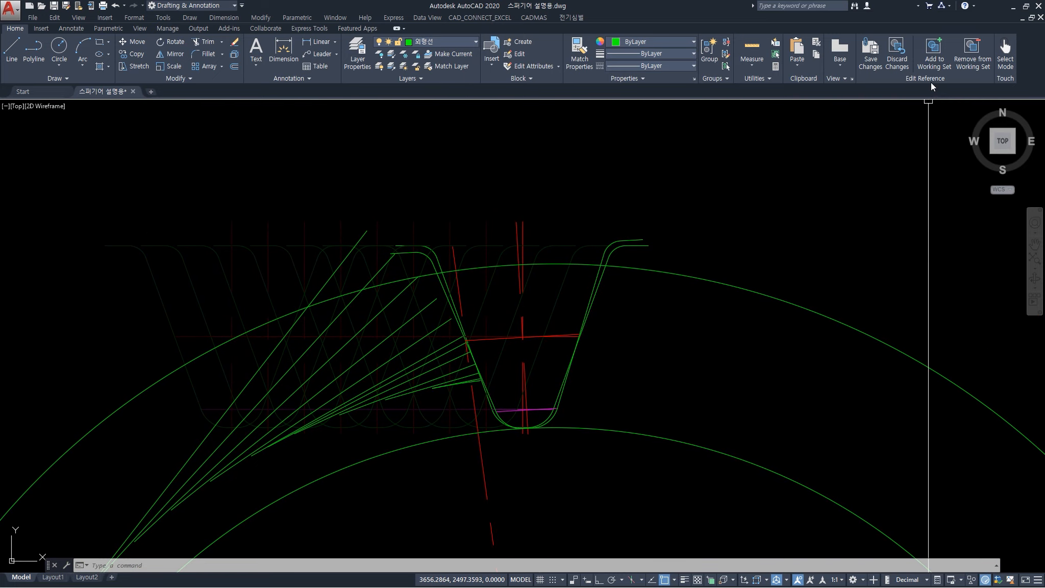
click(869, 58)
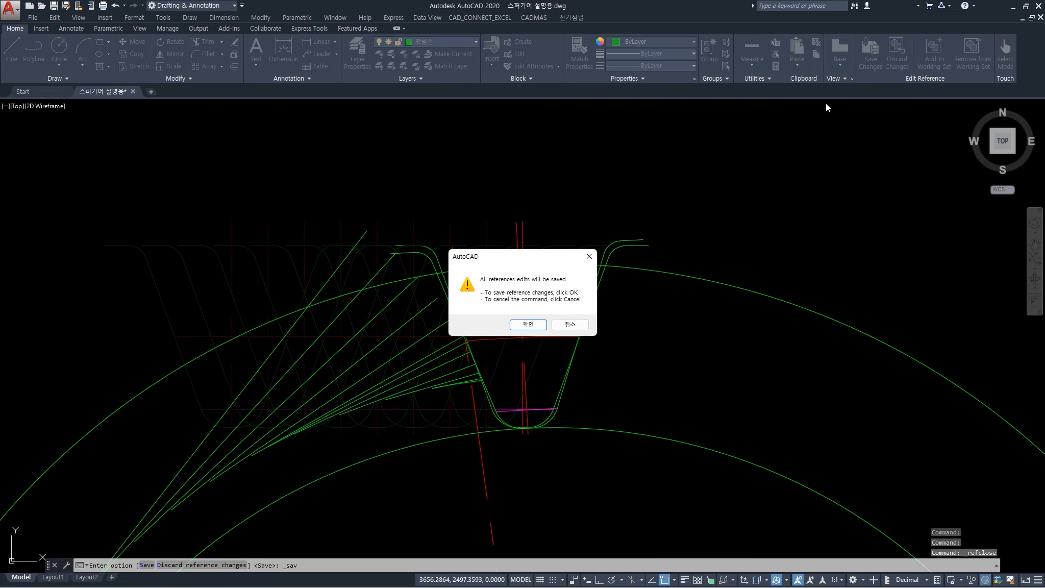
click(533, 325)
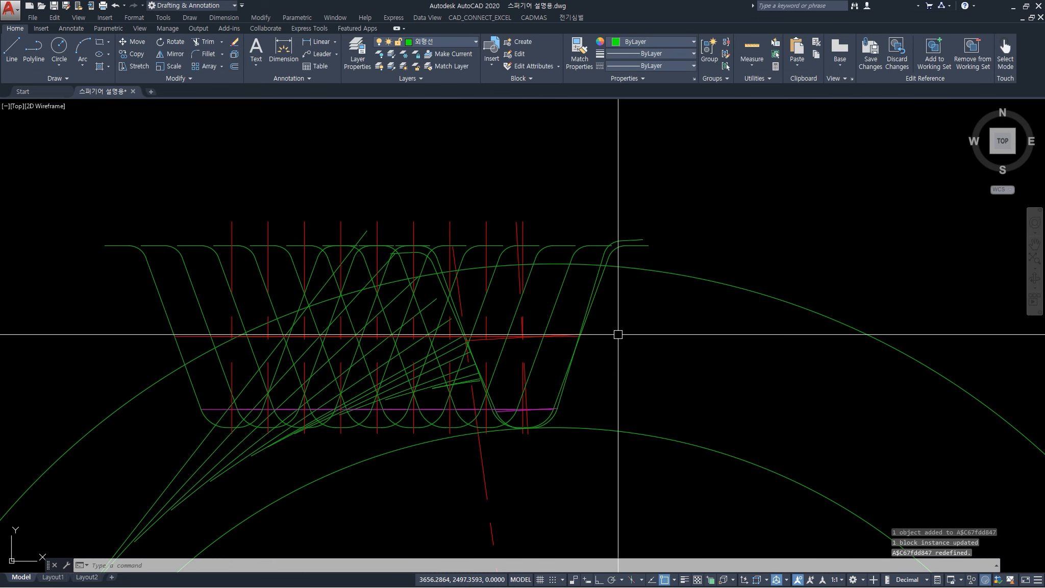
Step: Select the ring block with the newly added cutter profile for another rotation
scroll(653, 334, down, 4)
middle_drag(682, 381, 614, 280)
text(ro)
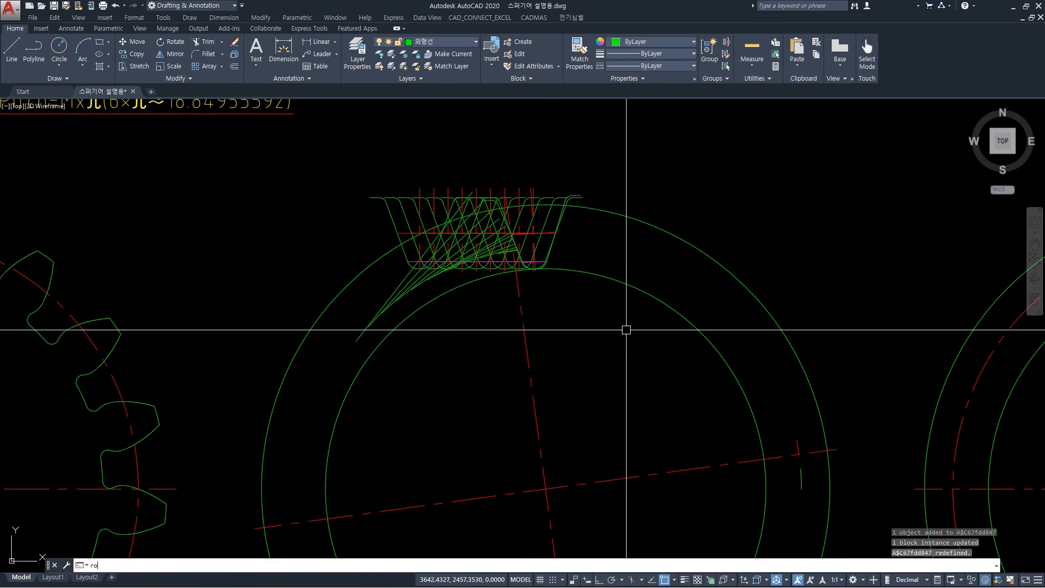
key(Return)
click(658, 335)
click(630, 268)
key(Return)
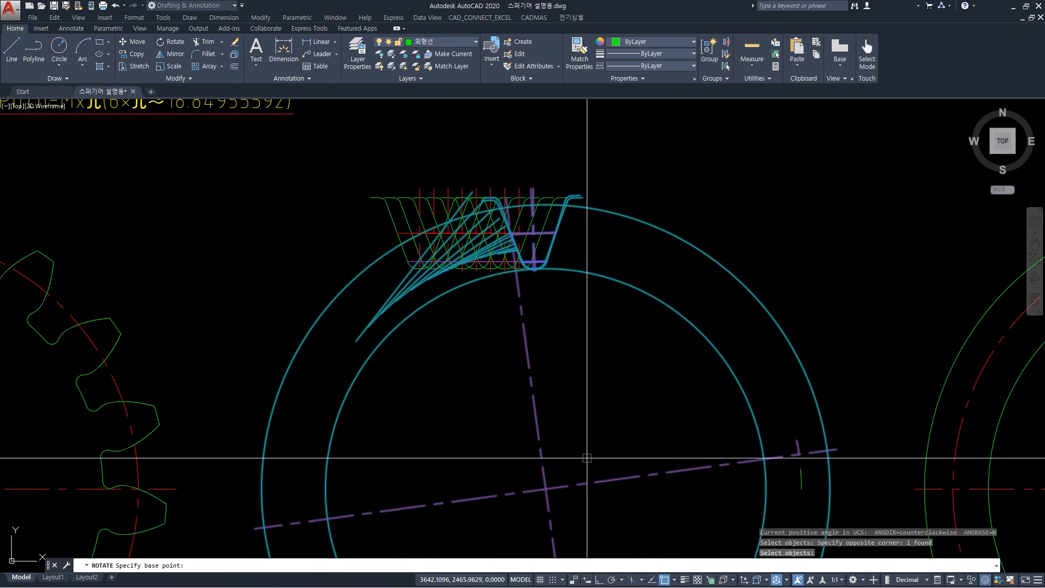
Step: Try rotating the middle gear blank block about its center by reference, from the tick mark's lower end to its upper end
click(545, 489)
text(r)
key(Return)
click(546, 489)
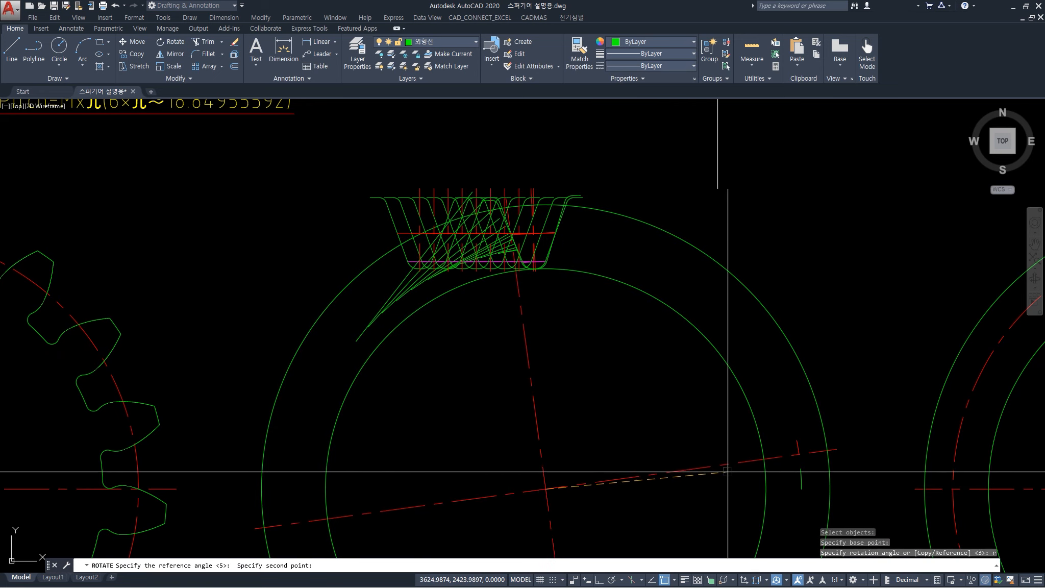
click(799, 456)
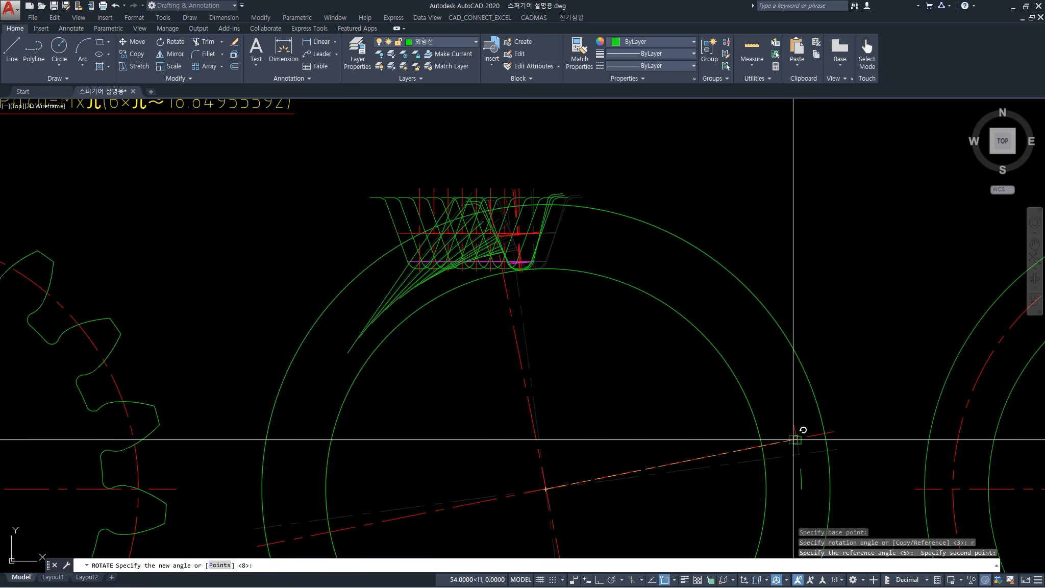
click(794, 438)
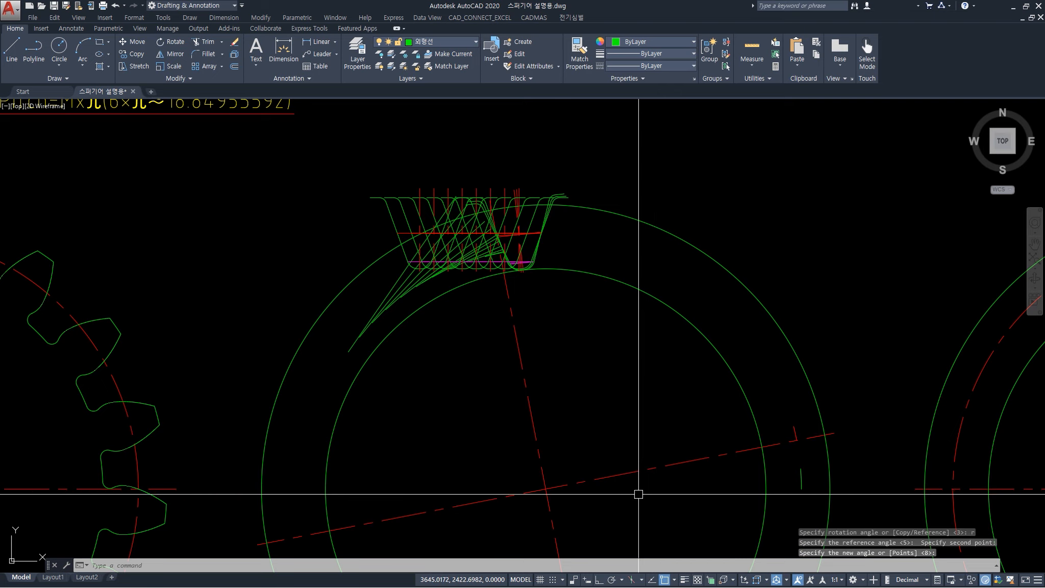
key(ctrl+z)
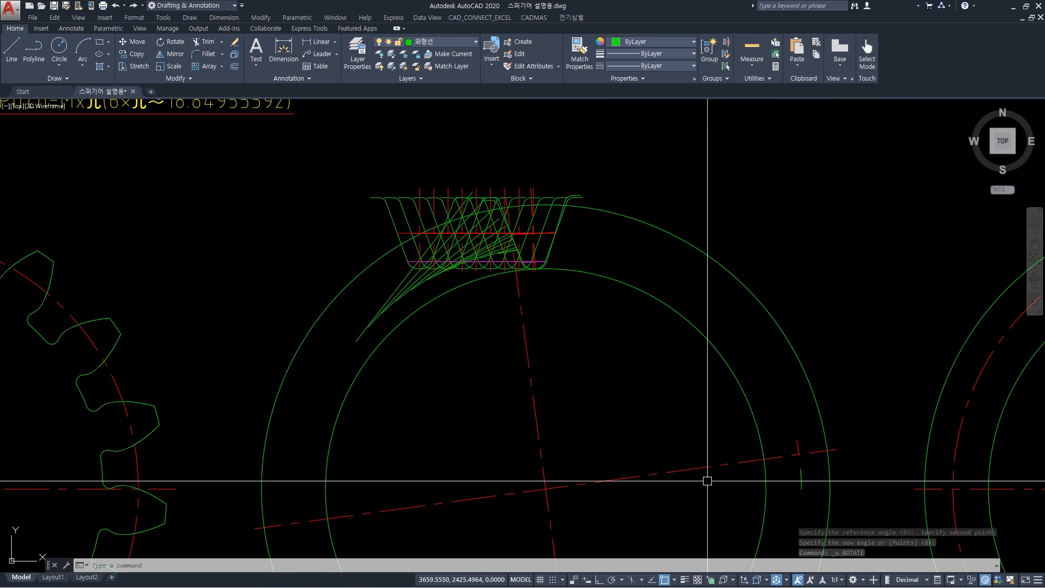
Step: Rotate the middle gear blank block about its center by reference, from the tick mark's lower end on the centerline to its upper end
text(ro)
key(space)
click(707, 481)
click(649, 471)
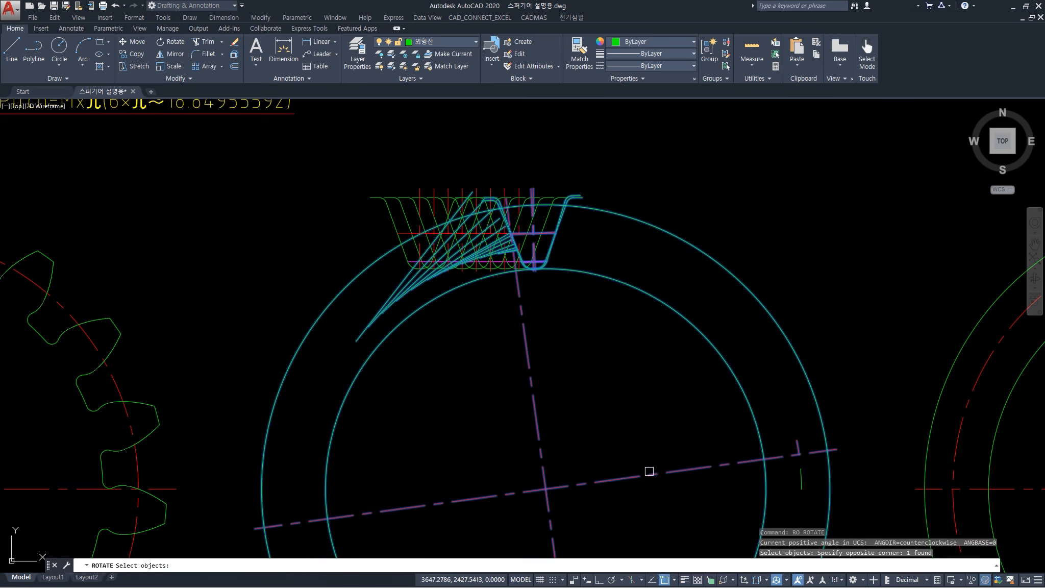
key(space)
click(545, 489)
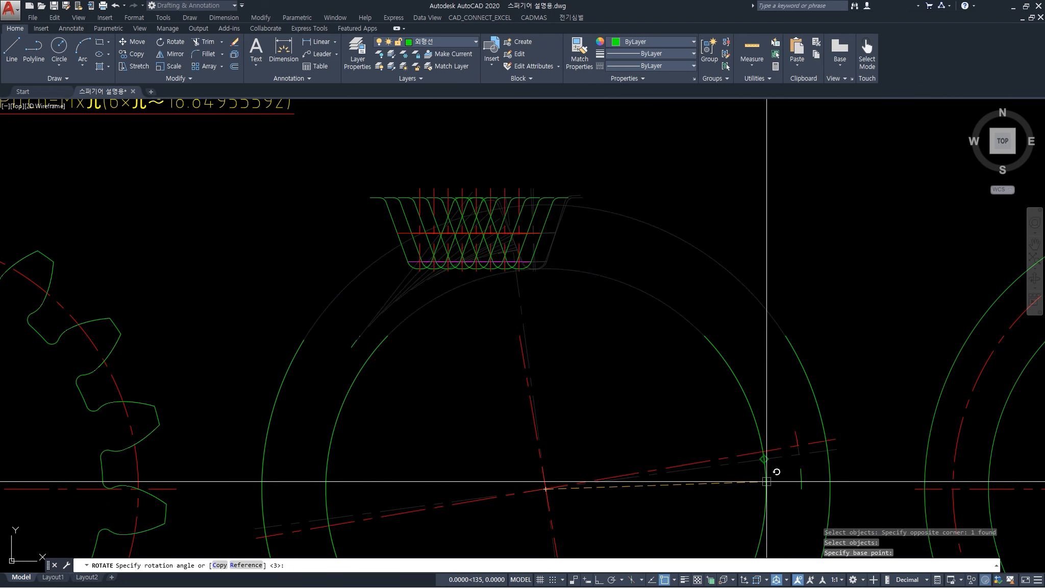
text(r)
key(Return)
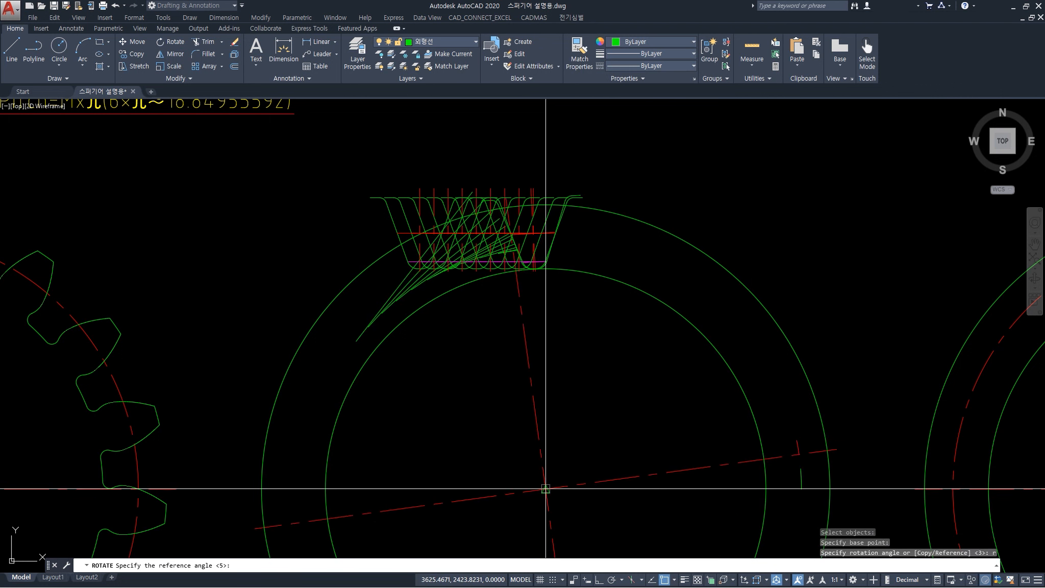
click(799, 453)
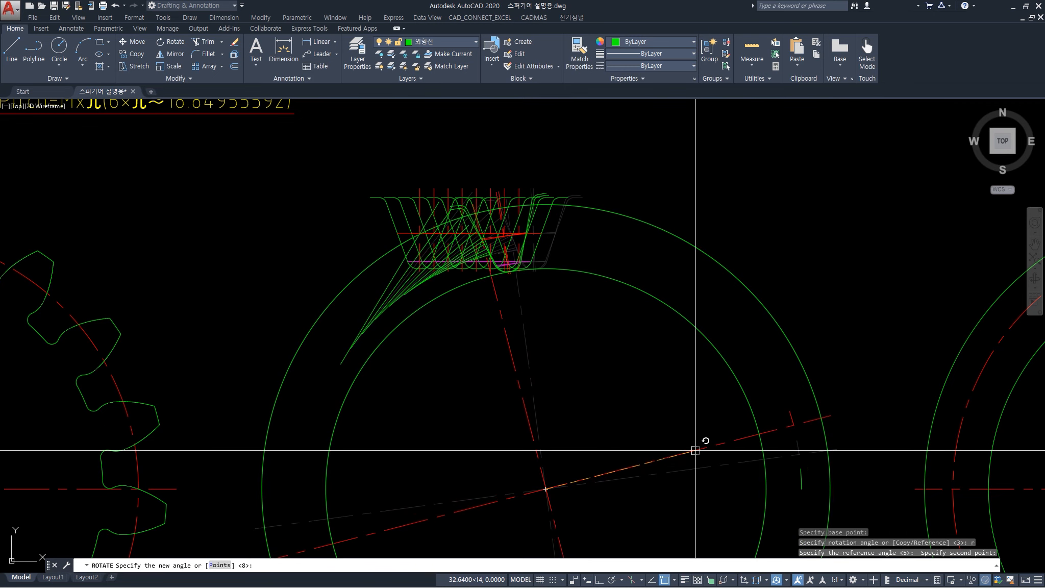
click(599, 579)
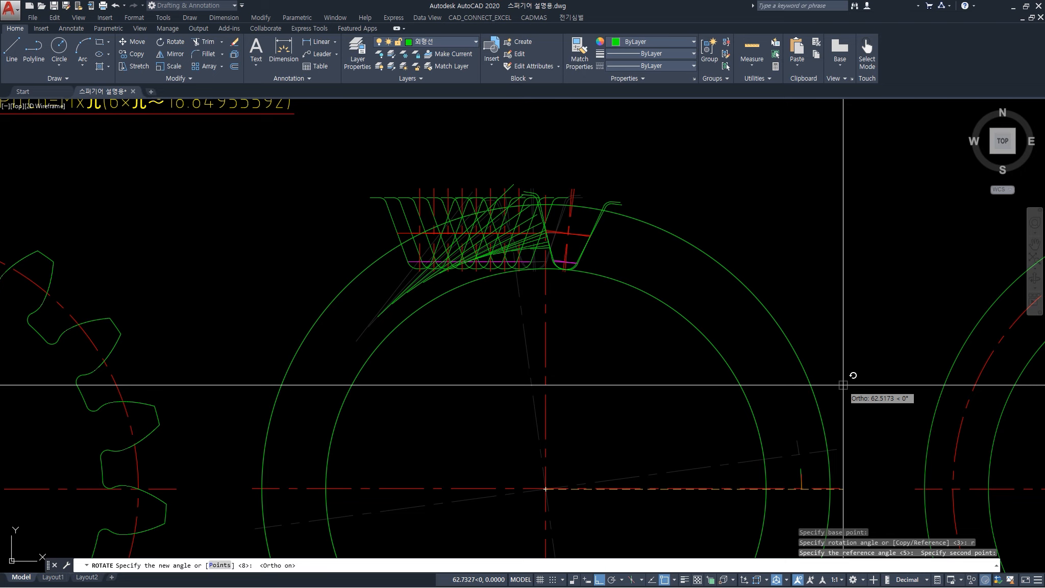
key(F8)
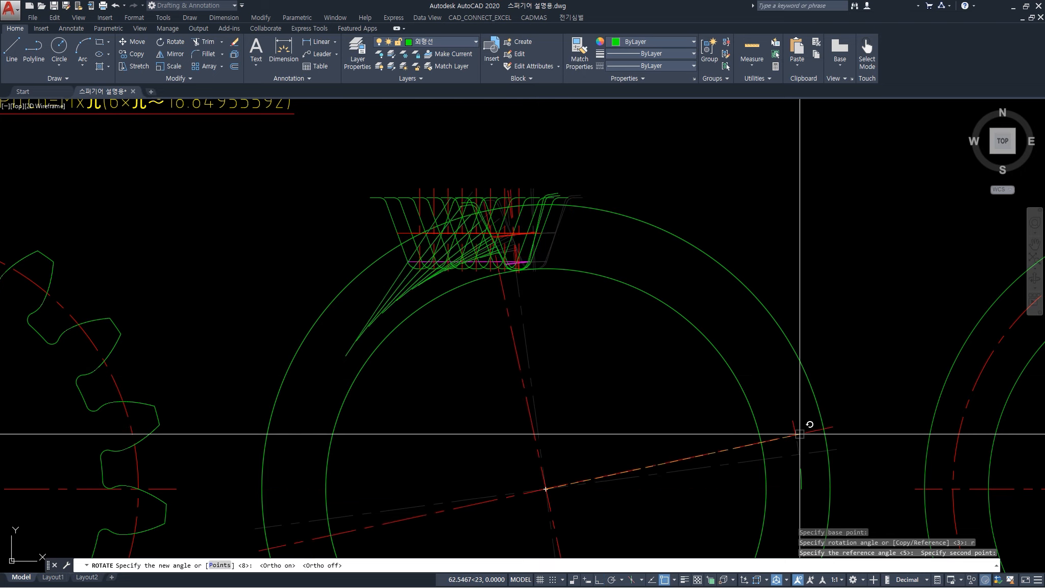
click(798, 433)
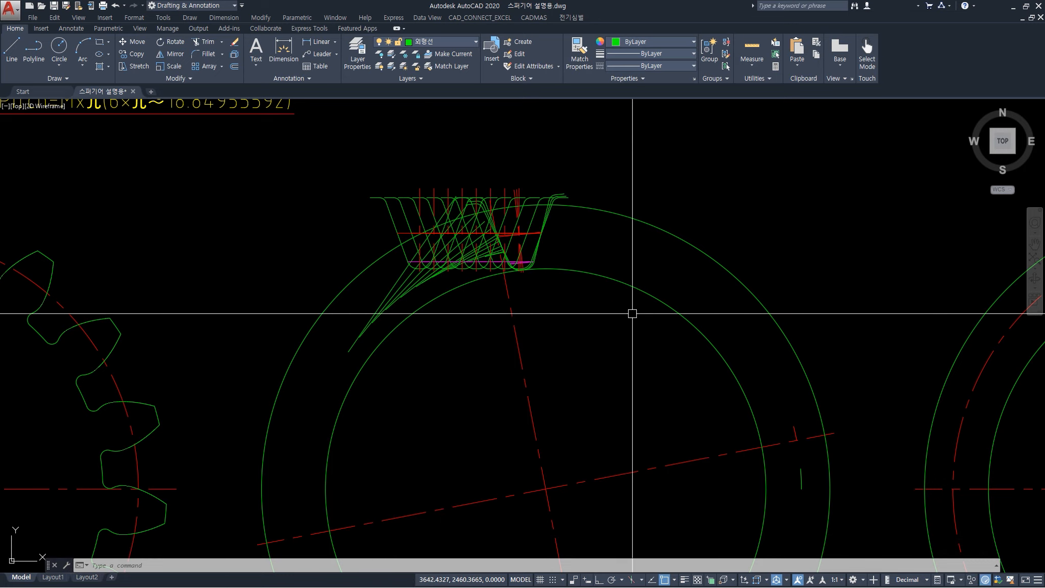
Step: Edit the gear blank block in place, adding the rightmost rack tooth profile to its working set, and save the reference changes
double_click(654, 301)
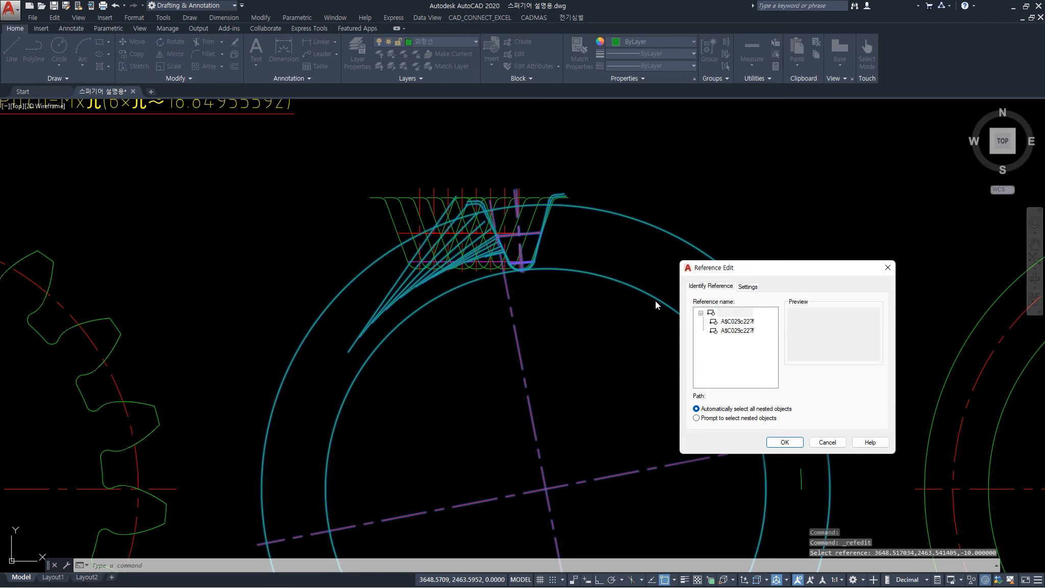
key(Return)
scroll(608, 250, up, 5)
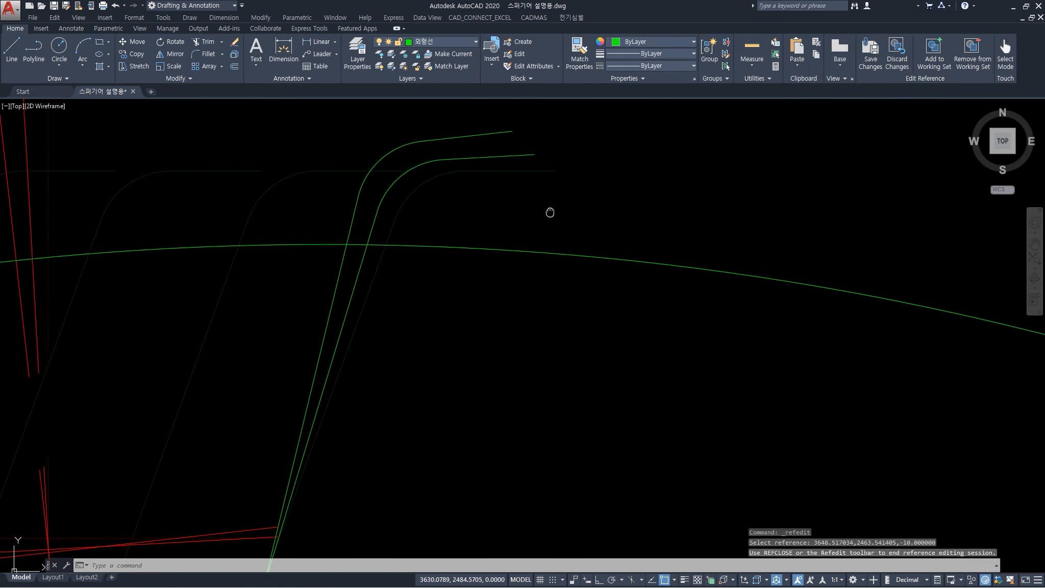
click(567, 236)
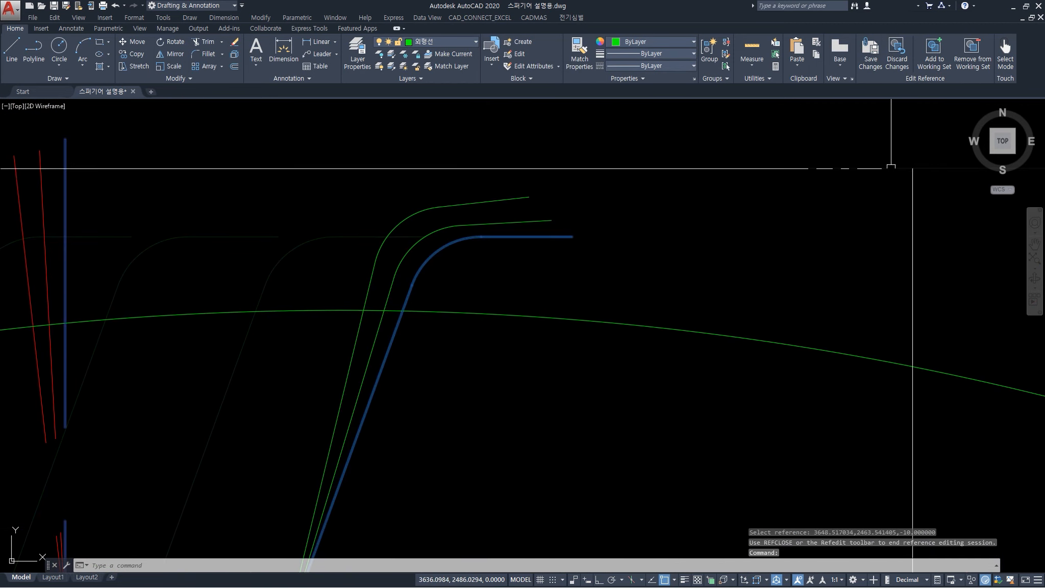
click(942, 53)
scroll(679, 397, down, 4)
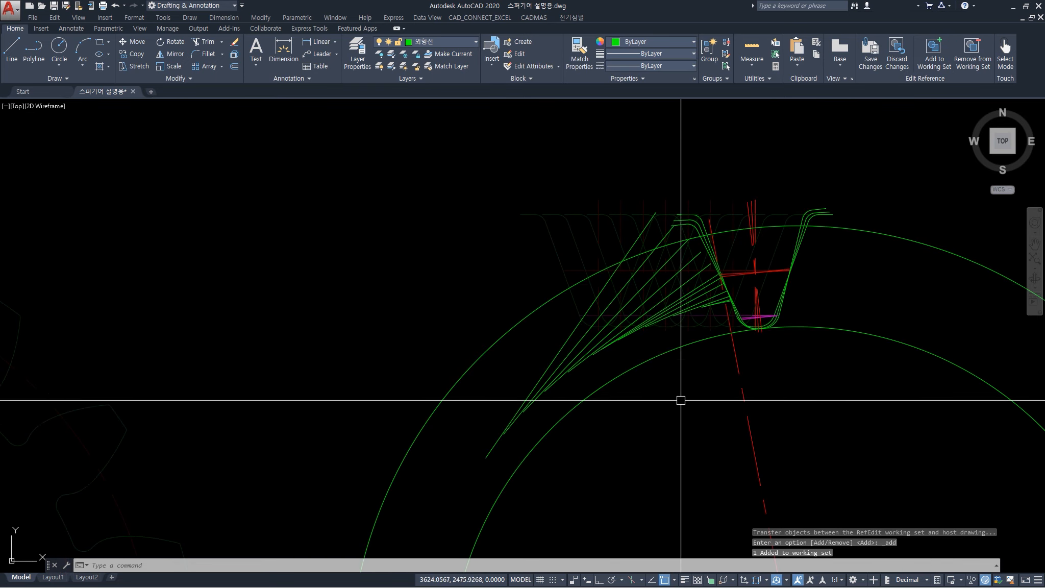
scroll(742, 317, up, 2)
scroll(740, 296, down, 4)
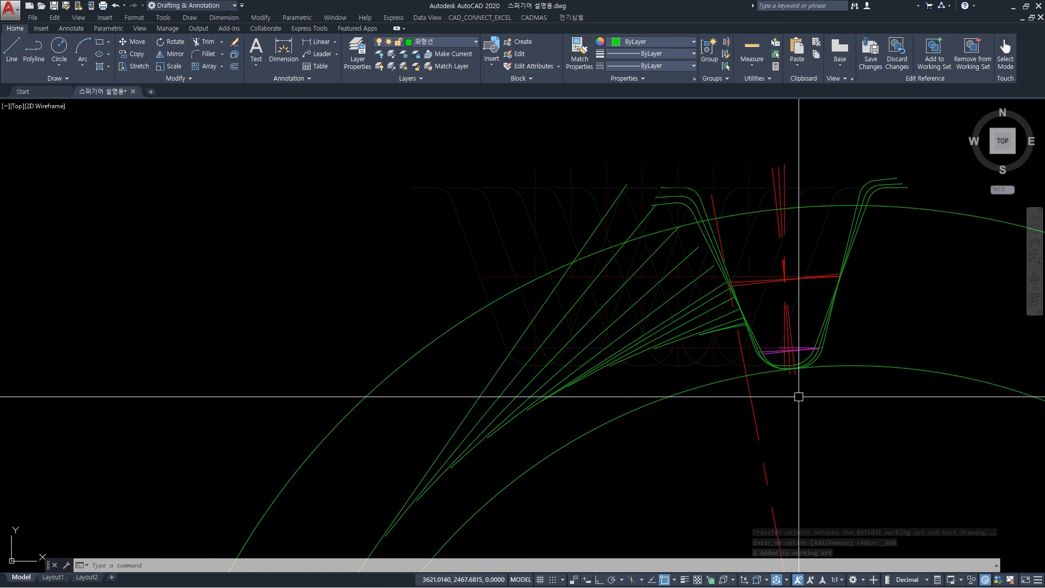
middle_drag(803, 396, 724, 401)
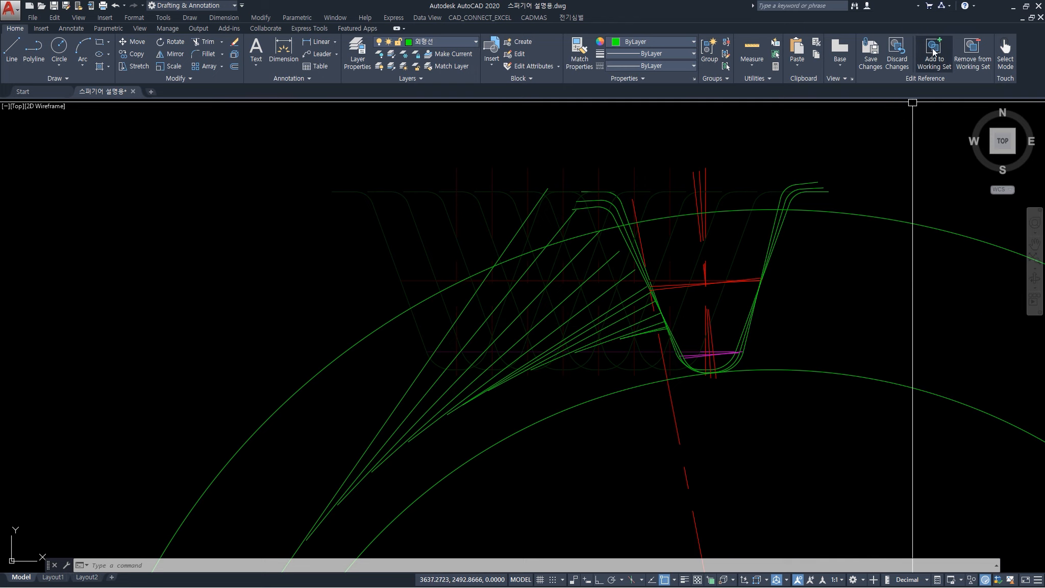
click(871, 57)
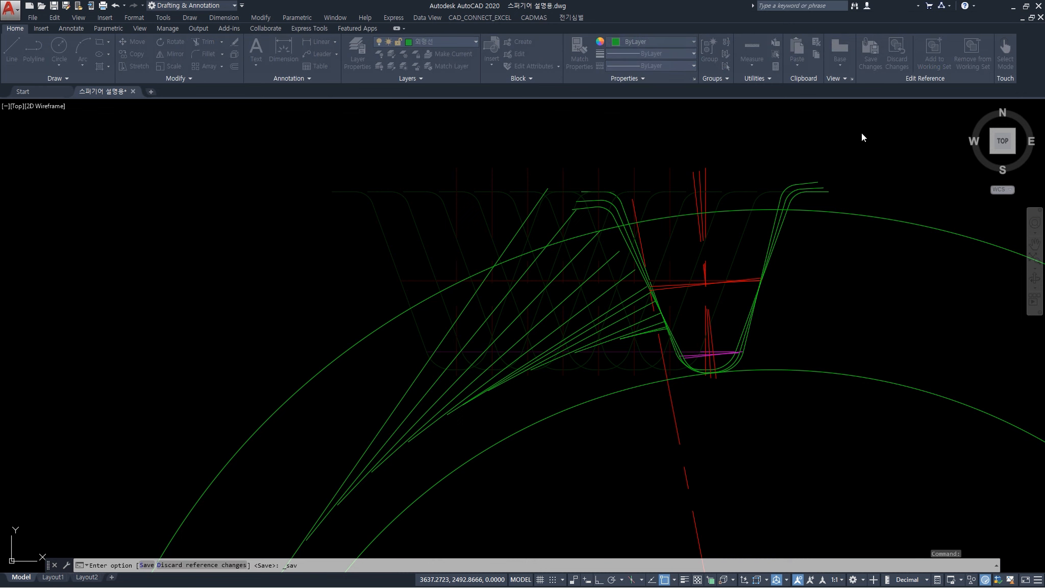
click(528, 325)
Step: Rotate the updated gear blank block counterclockwise by one more tick length about its center, using the tick mark's ends as reference and new angle
scroll(669, 315, down, 3)
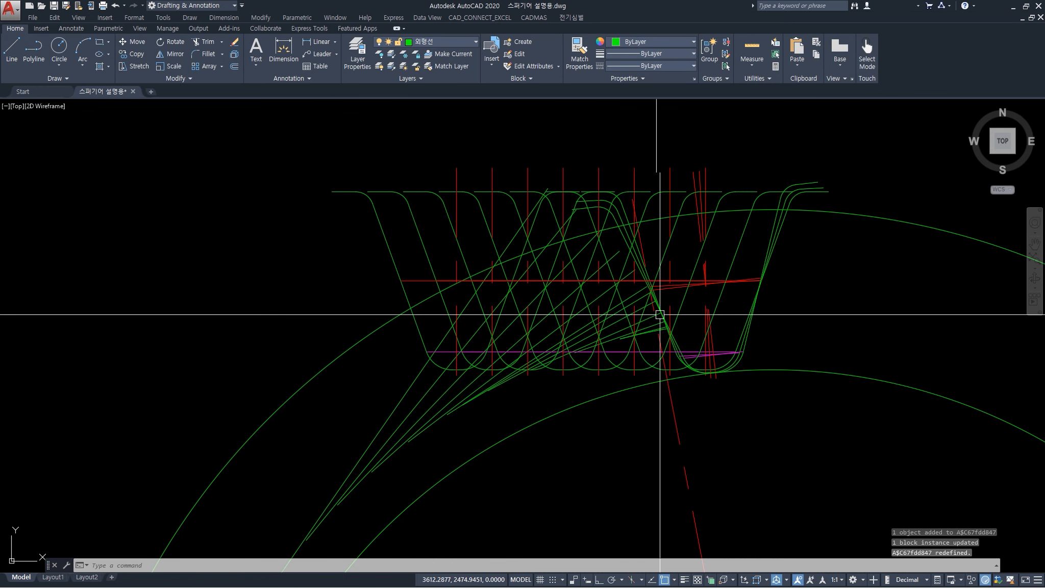
middle_drag(711, 365, 674, 316)
text(ro)
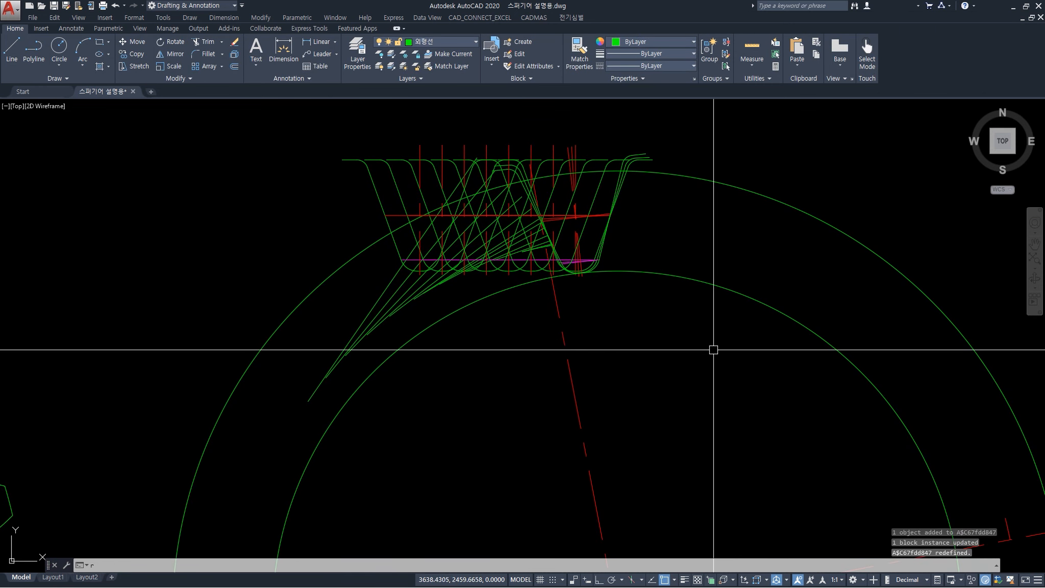
key(space)
click(761, 354)
click(734, 289)
key(space)
scroll(731, 293, down, 3)
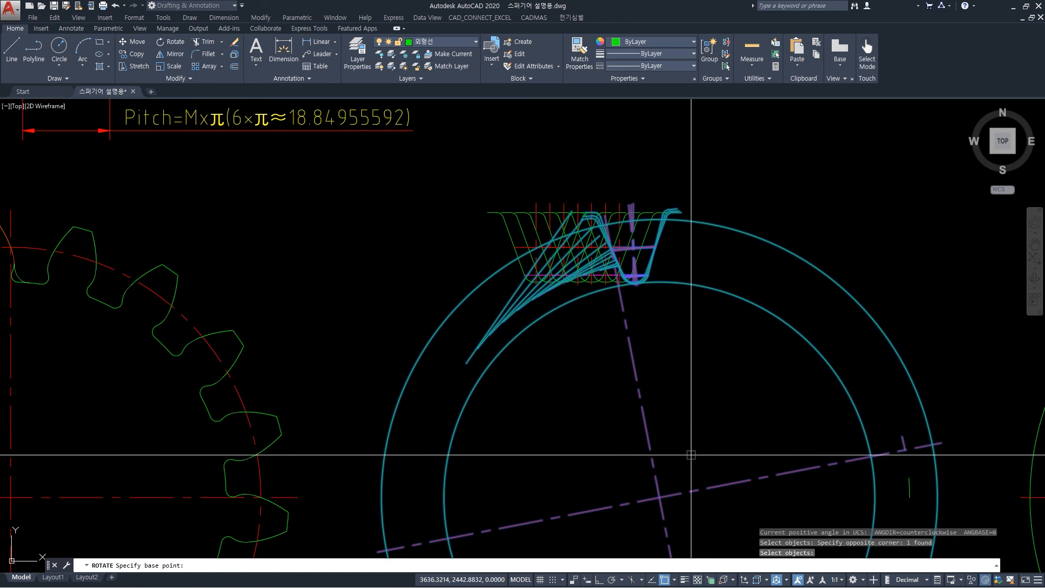
click(658, 496)
text(r)
key(space)
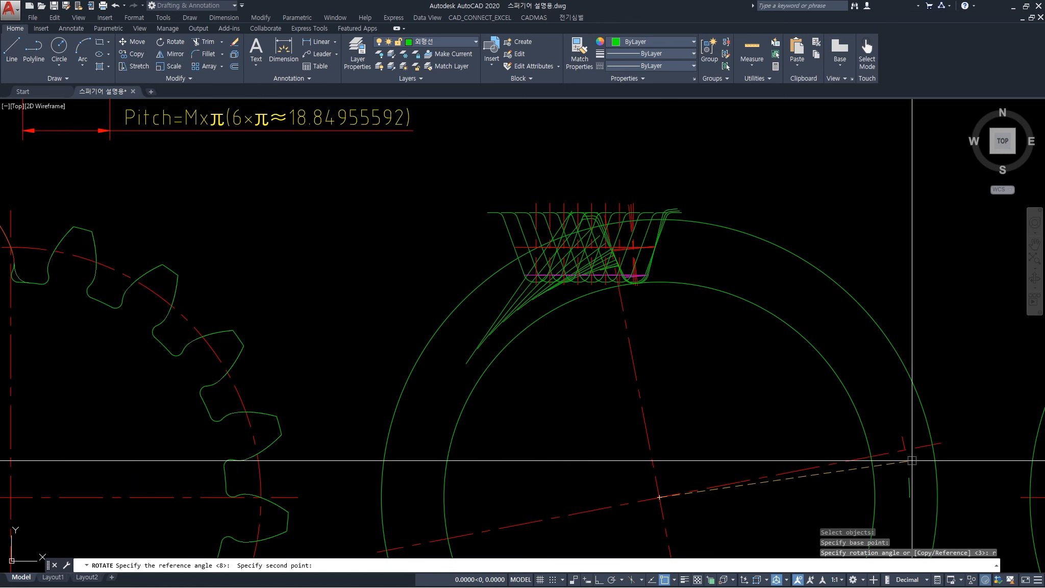
click(907, 439)
scroll(696, 271, up, 2)
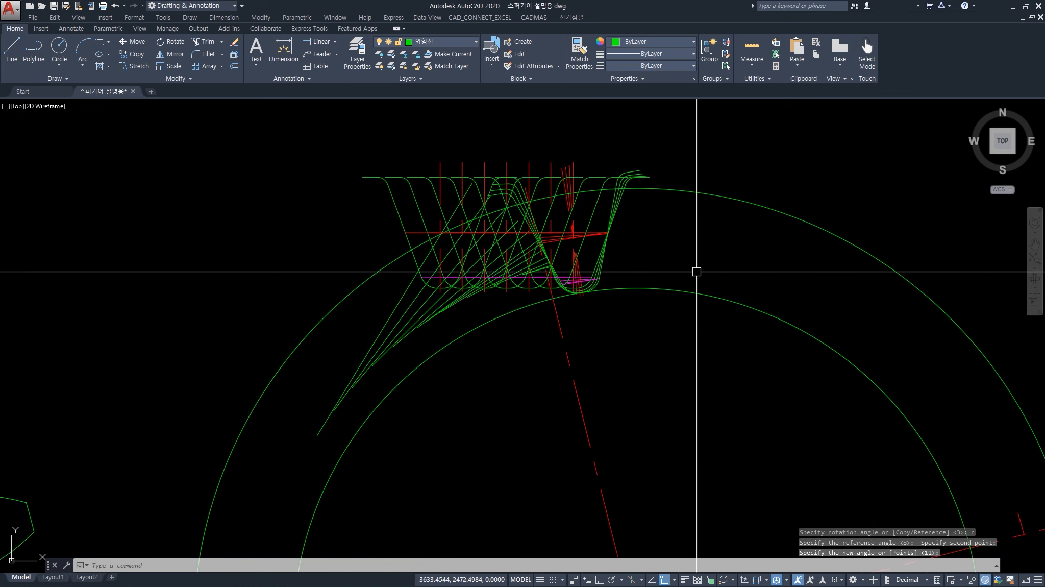
Step: Add the rightmost remaining rack tooth profile to the gear blank block through in-place reference editing and save the changes
double_click(741, 302)
key(Return)
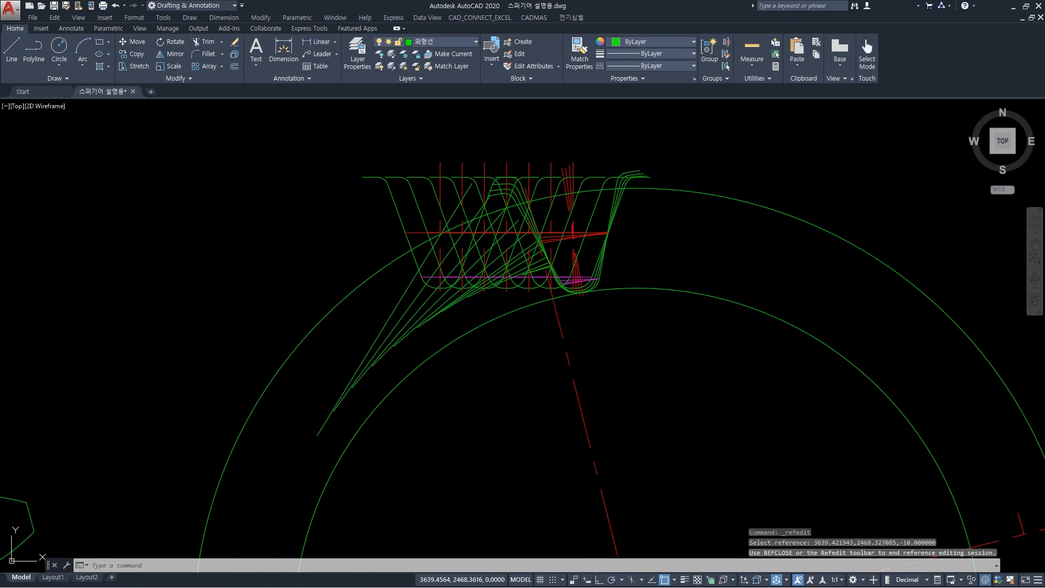
scroll(590, 280, up, 10)
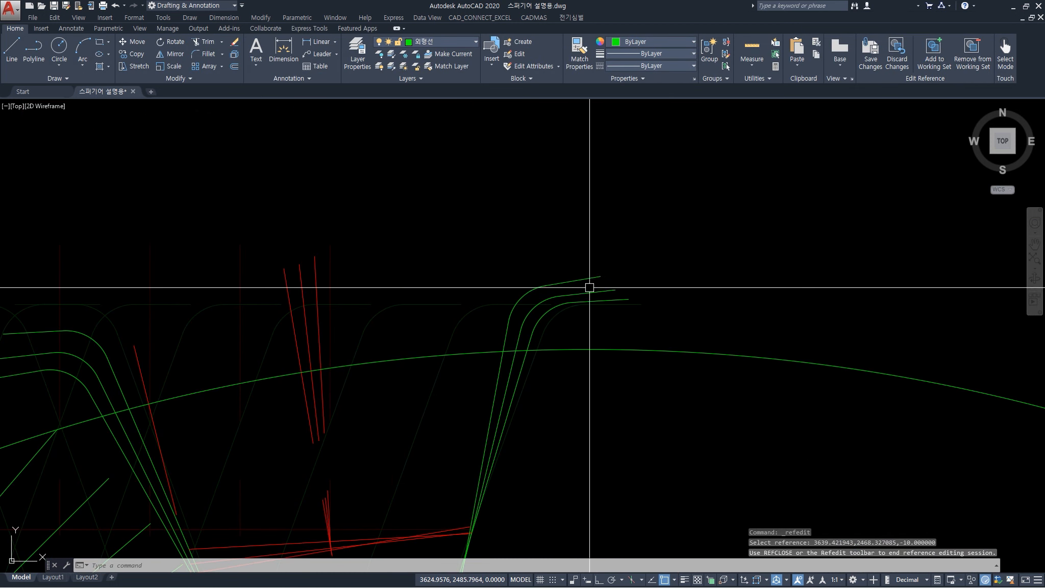
click(665, 333)
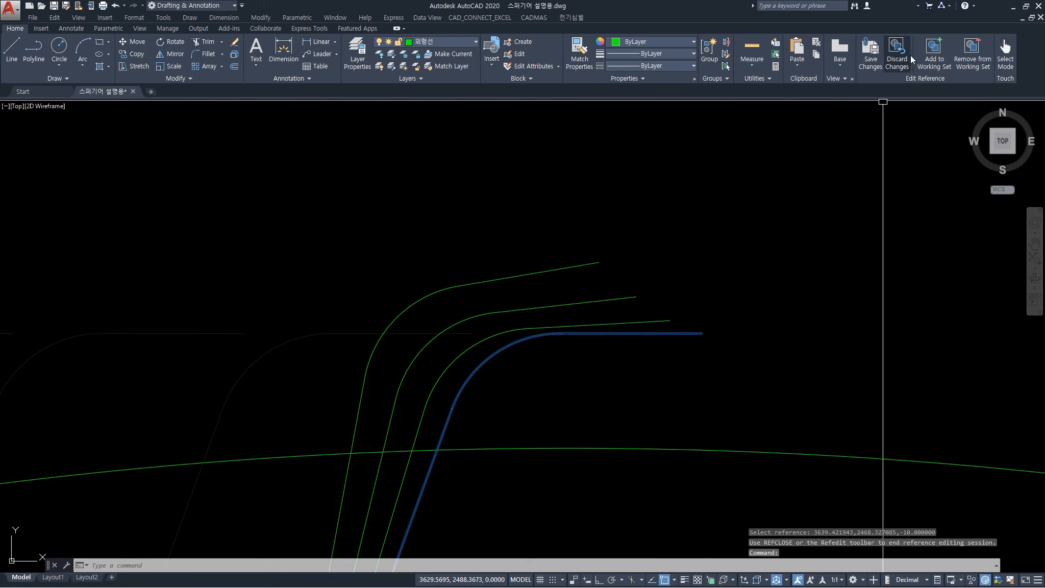
click(932, 56)
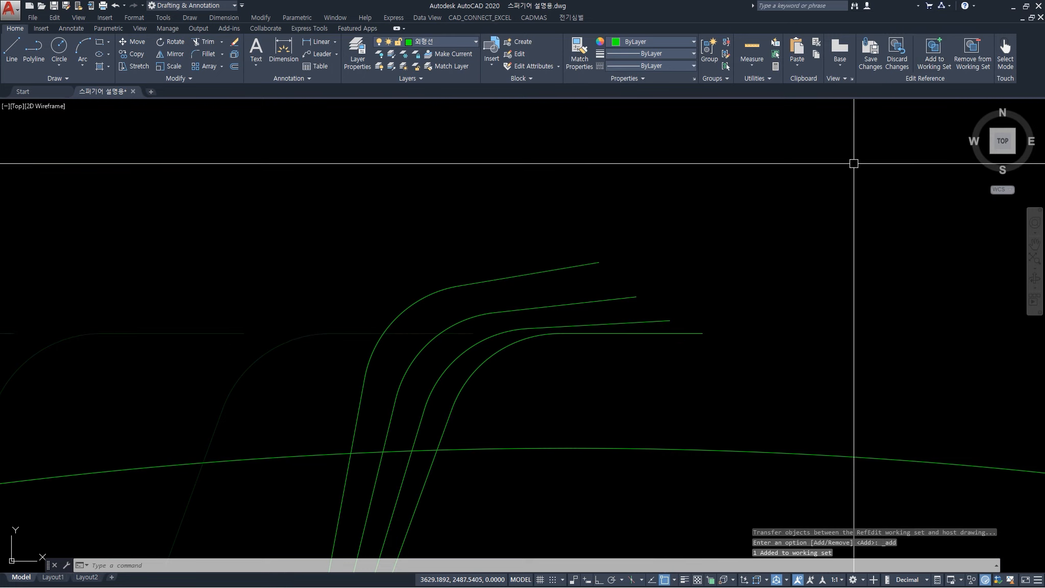
click(870, 54)
click(528, 323)
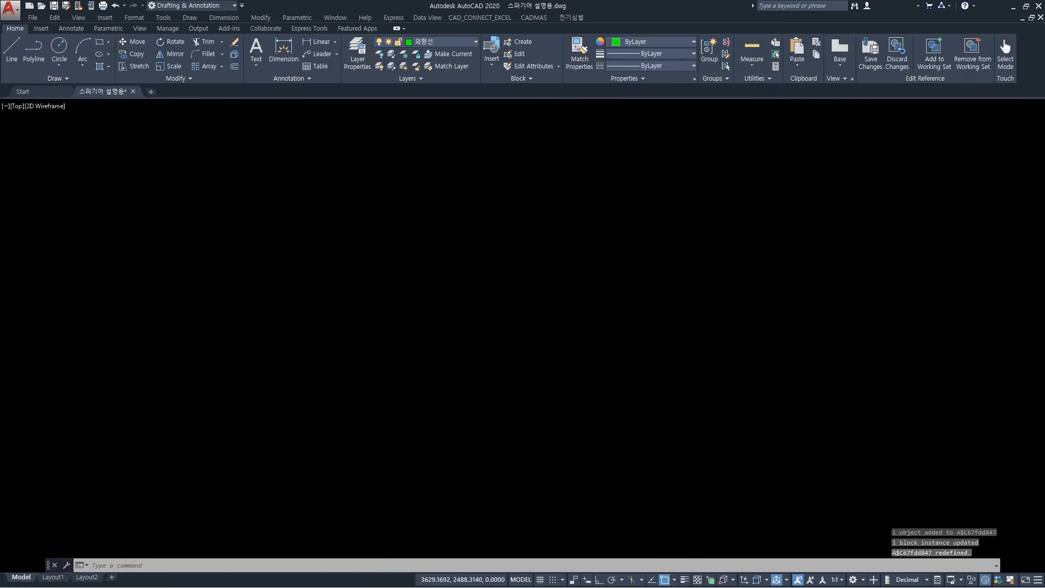
Step: Rotate the gear blank block with its accumulated tooth profiles one further tick length about its center, using the Reference option and the tick mark's ends
scroll(641, 326, down, 6)
text(ro)
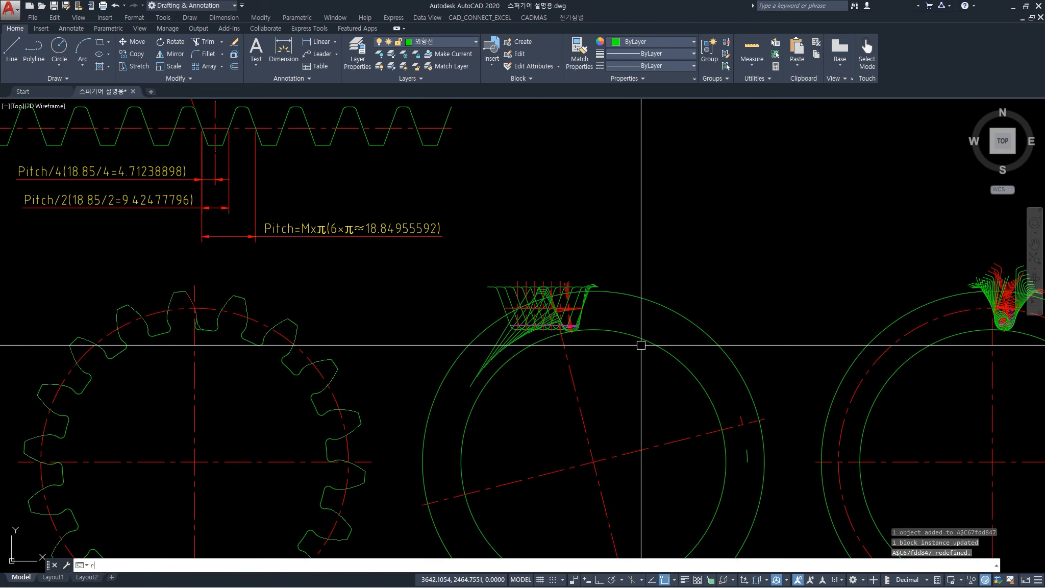
key(Return)
click(668, 260)
click(630, 349)
key(Return)
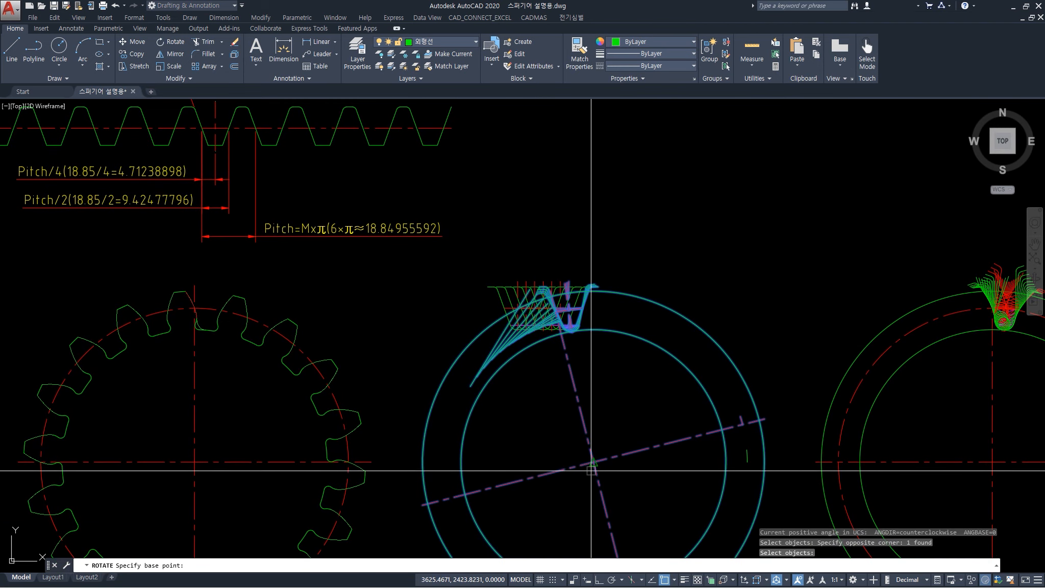
click(593, 462)
text(r)
key(Return)
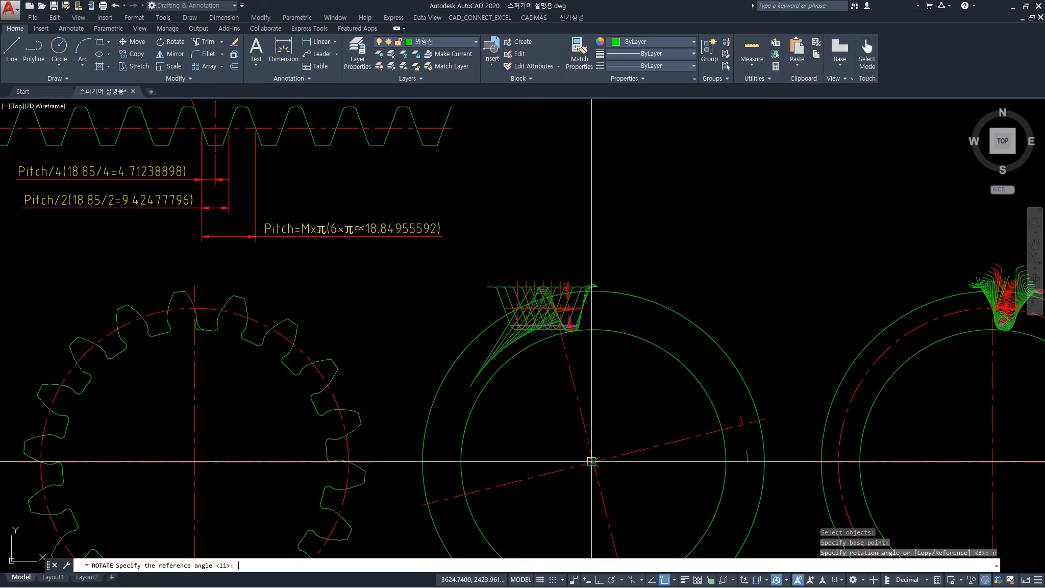
click(594, 462)
scroll(723, 420, up, 3)
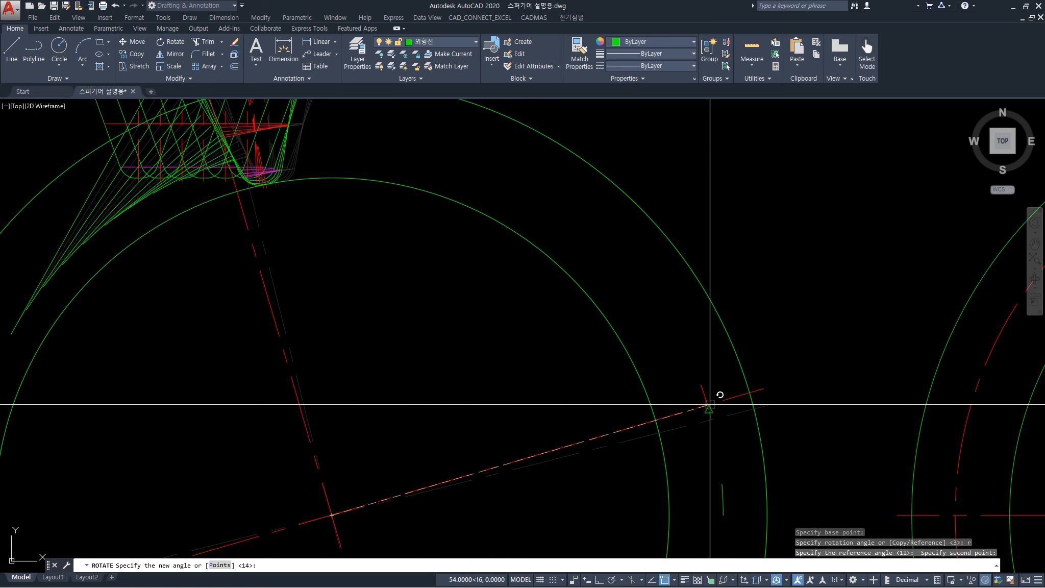
click(711, 419)
scroll(707, 403, down, 4)
middle_drag(641, 333, 639, 369)
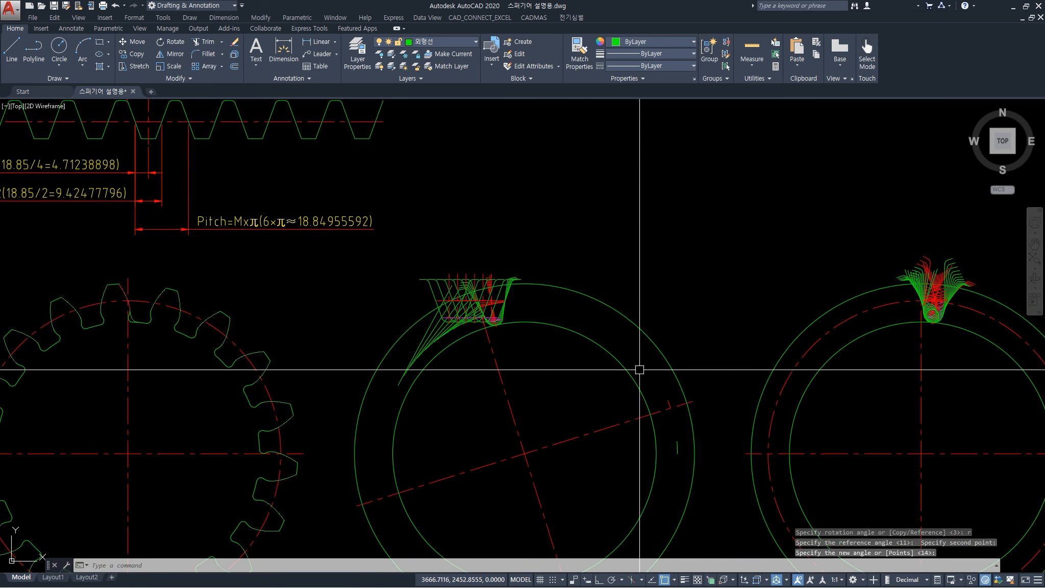
Step: Edit the rotated gear blank block in place, add the rightmost remaining rack tooth profile to its working set, and save the reference changes
double_click(598, 339)
key(Return)
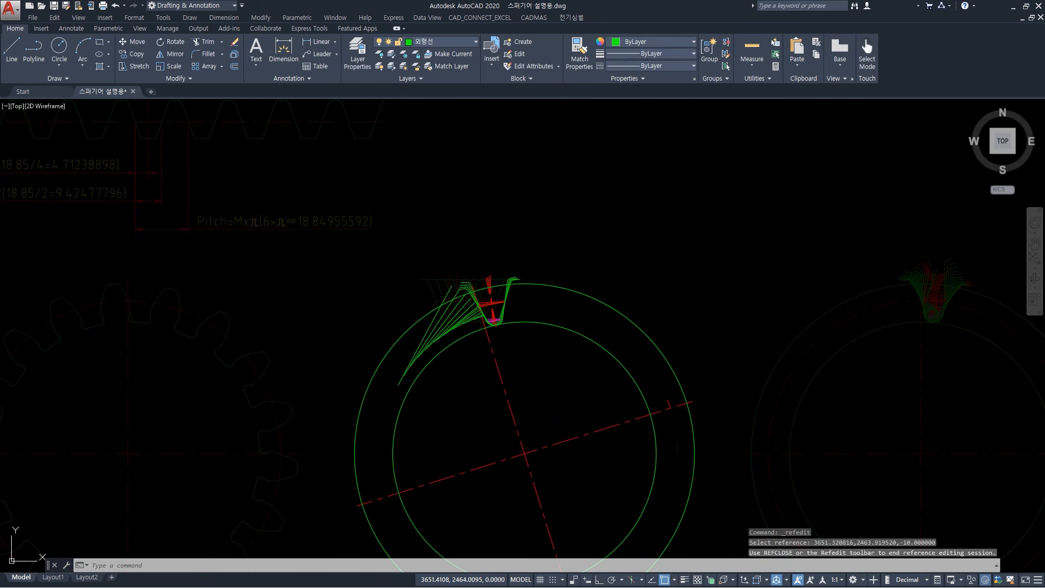
scroll(598, 339, up, 8)
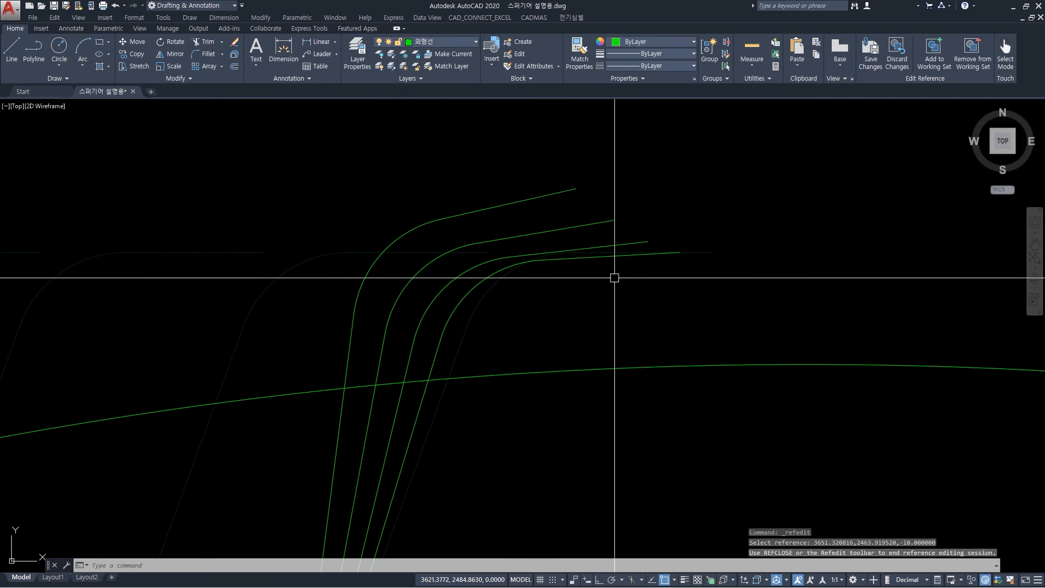
click(700, 252)
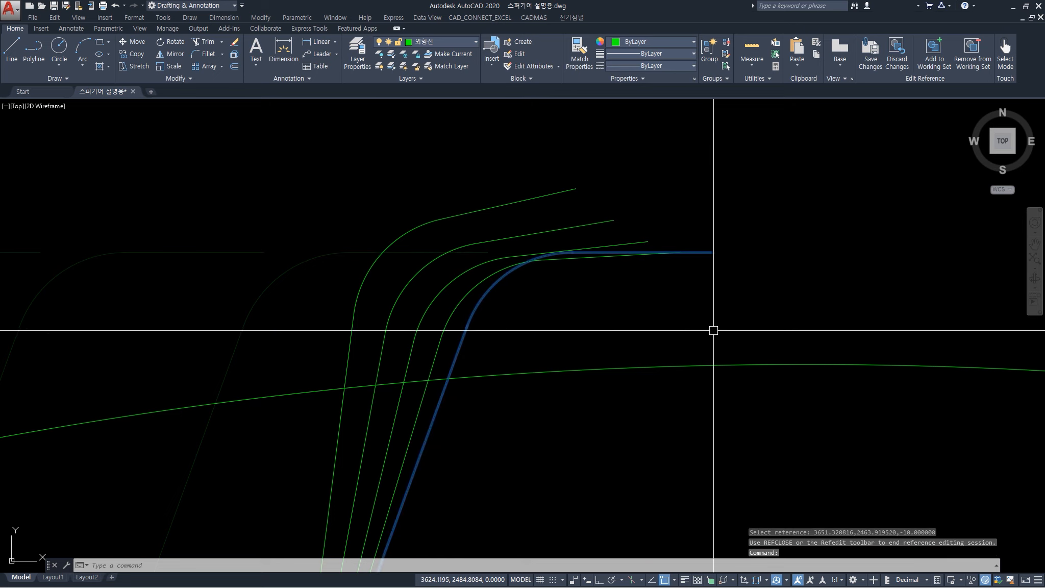
click(928, 61)
scroll(868, 235, down, 5)
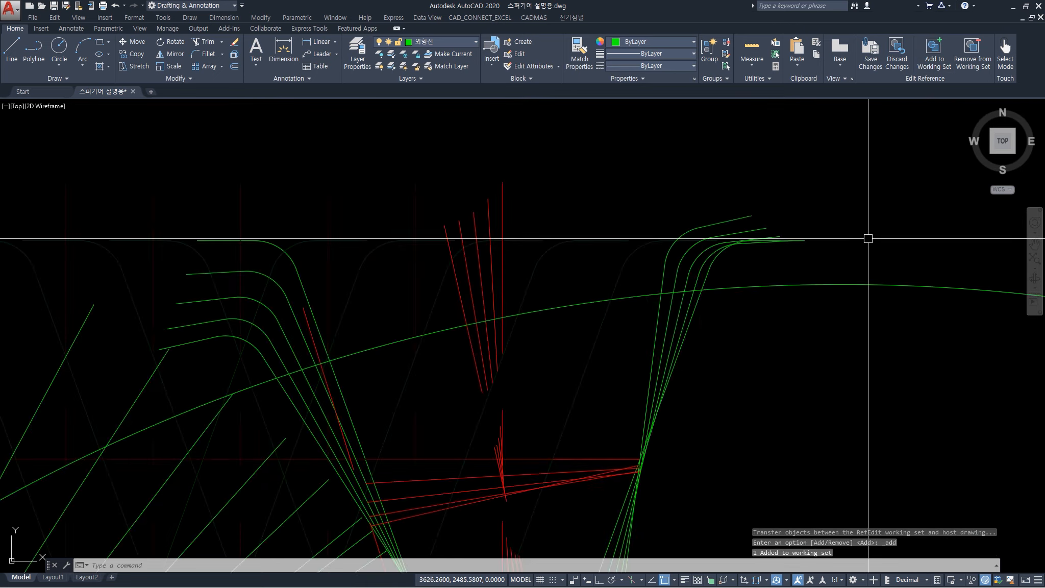
click(871, 54)
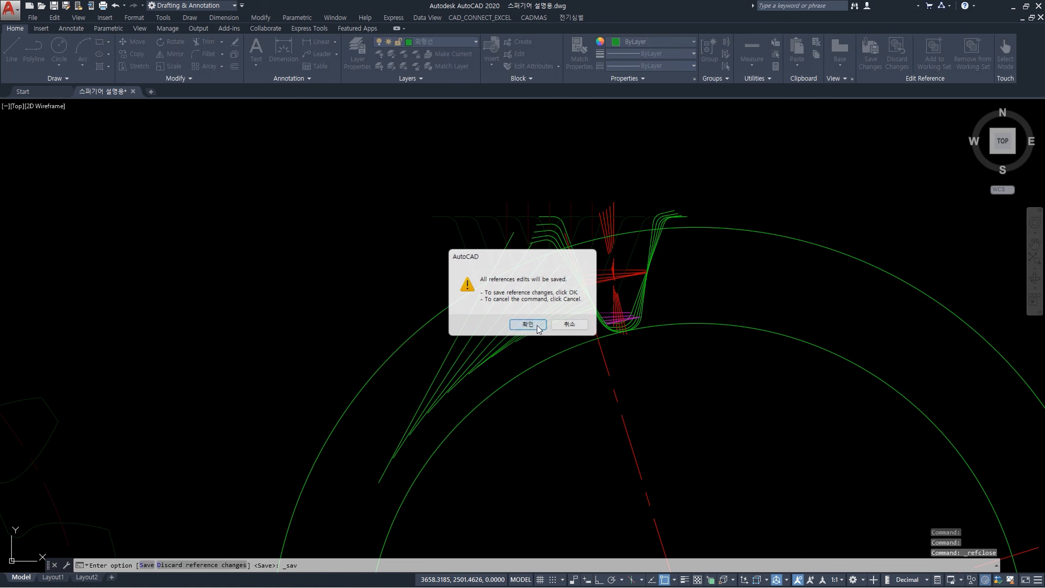
click(530, 325)
Step: Rotate the gear blank block counterclockwise by one tick length about its center, using Reference with the tick mark's two ends
scroll(715, 377, down, 6)
text(r)
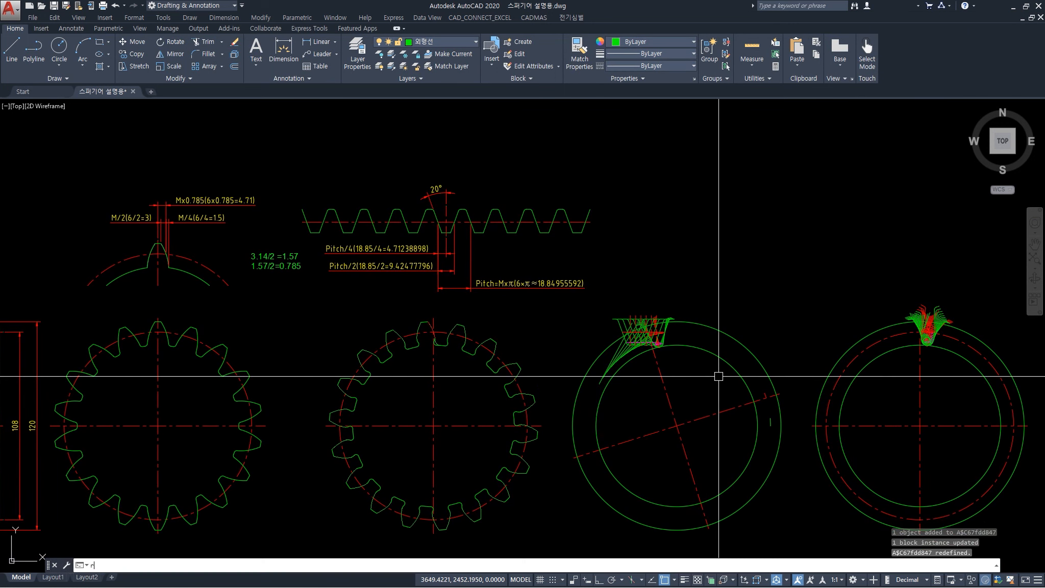
text(o)
key(space)
click(722, 377)
click(715, 337)
key(space)
scroll(693, 427, up, 3)
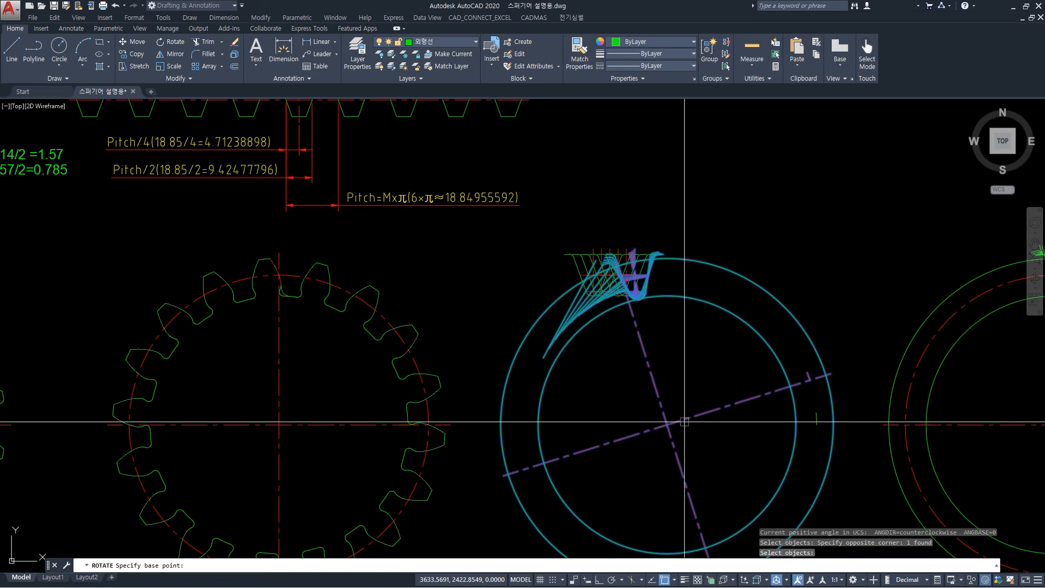
scroll(675, 423, up, 5)
click(669, 424)
scroll(699, 415, down, 4)
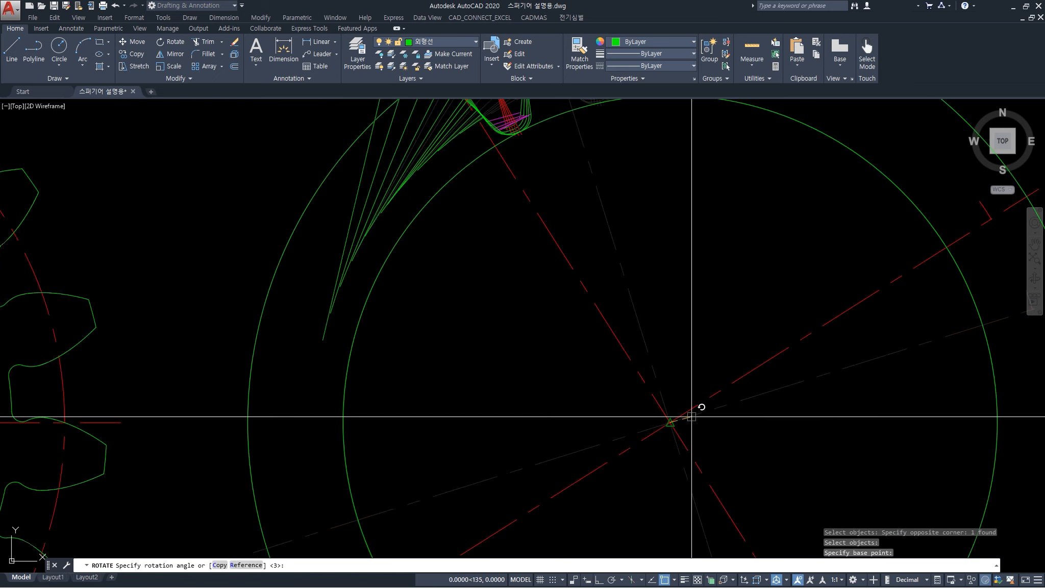
text(r)
key(Return)
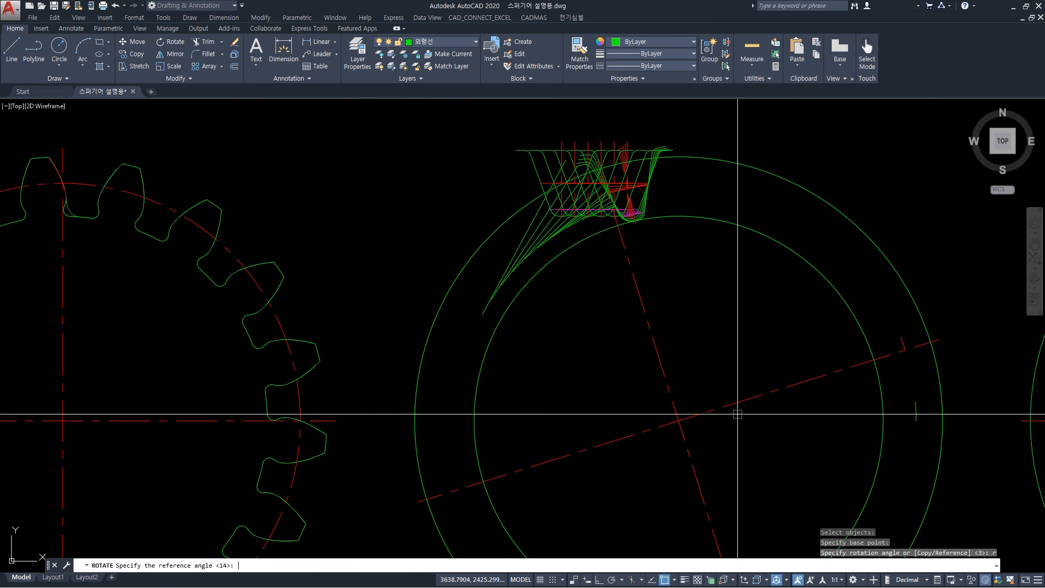
click(678, 421)
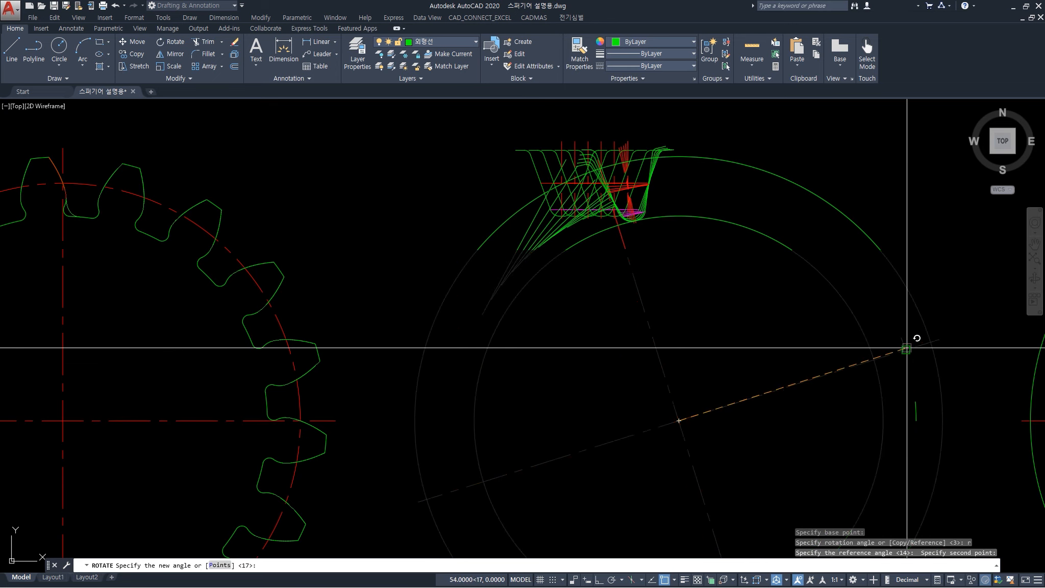
click(898, 334)
Step: Add the next rightmost rack tooth profile to the gear blank block through in-place reference editing and save the changes
middle_drag(776, 222, 788, 313)
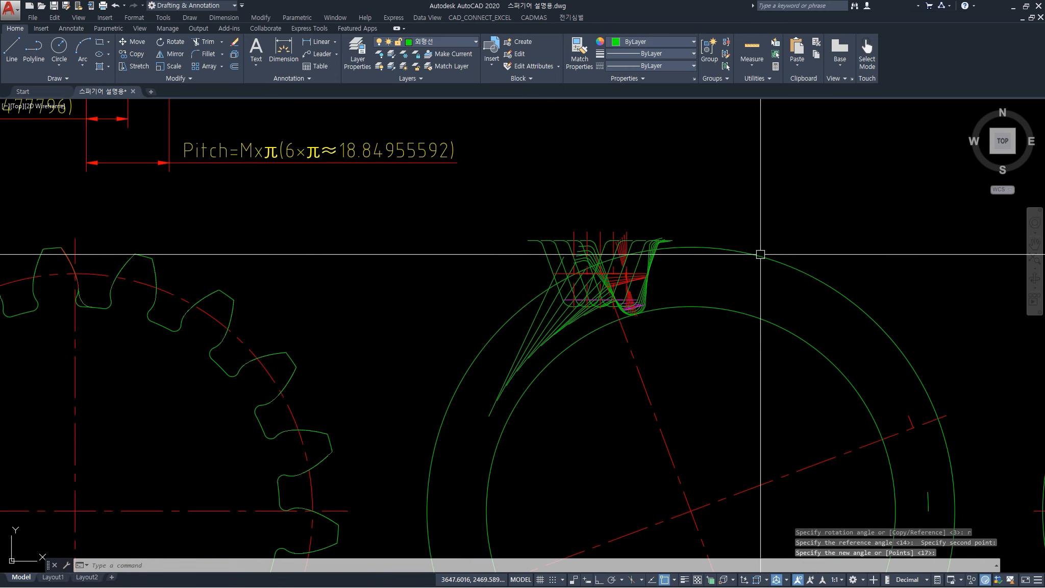
key(Escape)
double_click(761, 259)
key(Return)
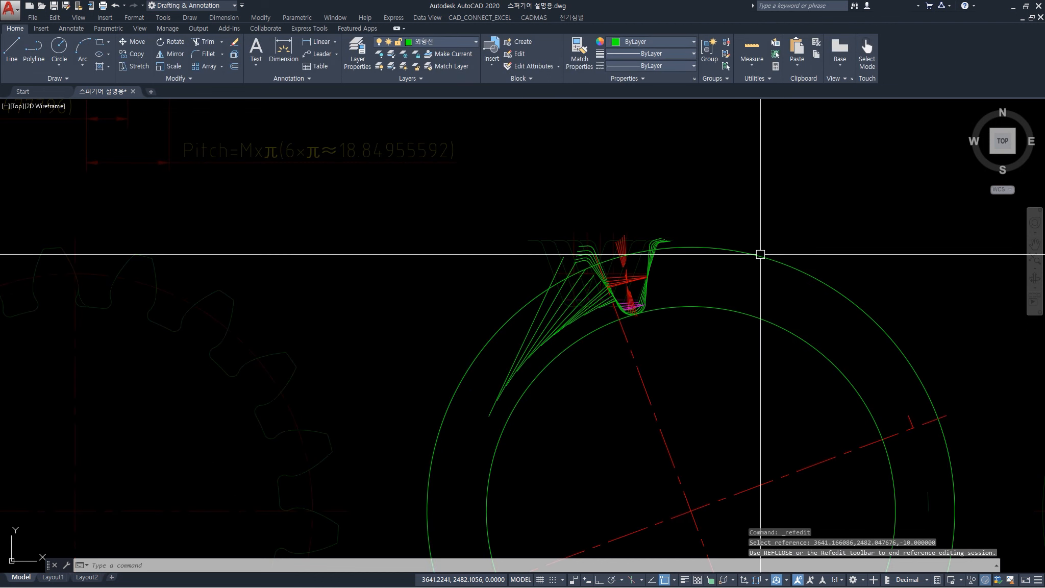
scroll(693, 255, up, 5)
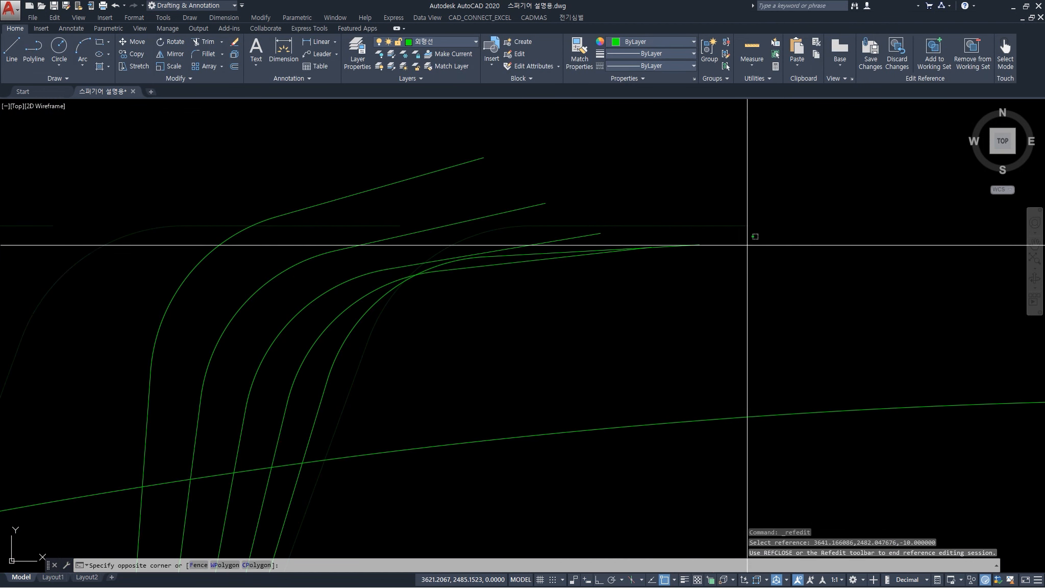
click(744, 226)
click(936, 60)
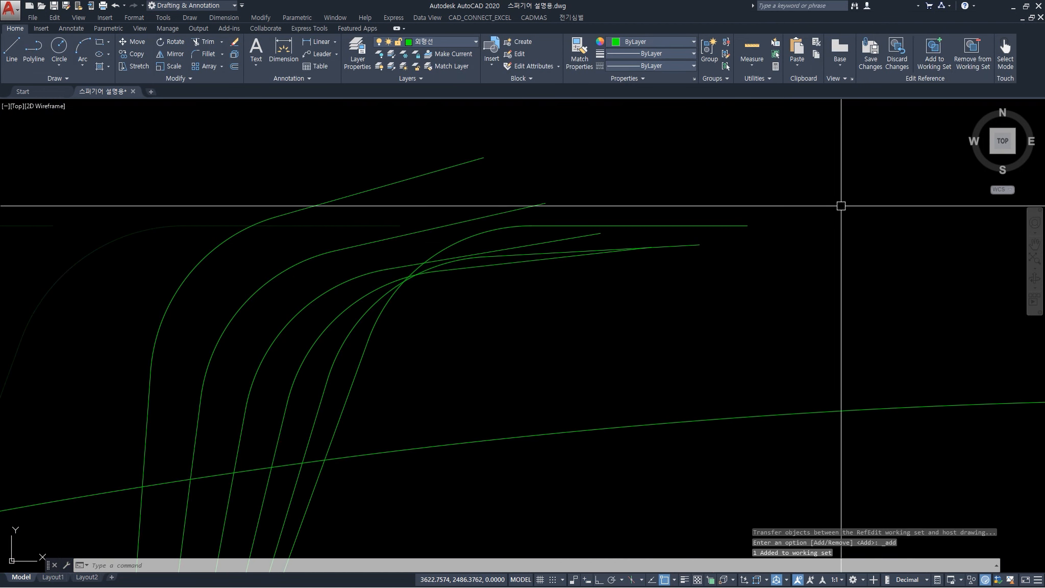
click(870, 59)
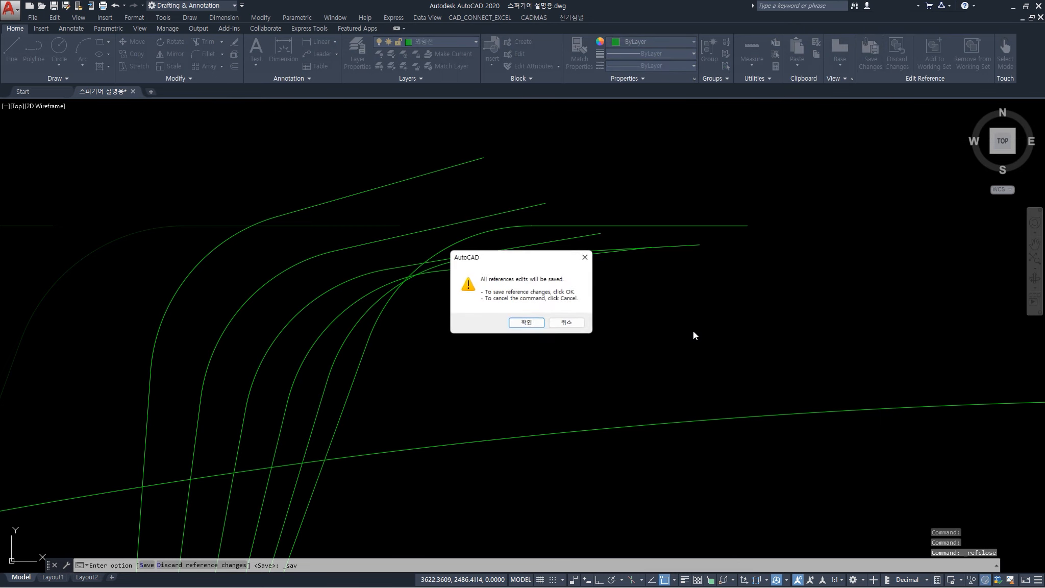
click(534, 326)
Step: Rotate the gear blank block with its added profiles one more tick length counterclockwise about its center, referencing the tick mark's lower and upper ends
scroll(695, 324, down, 10)
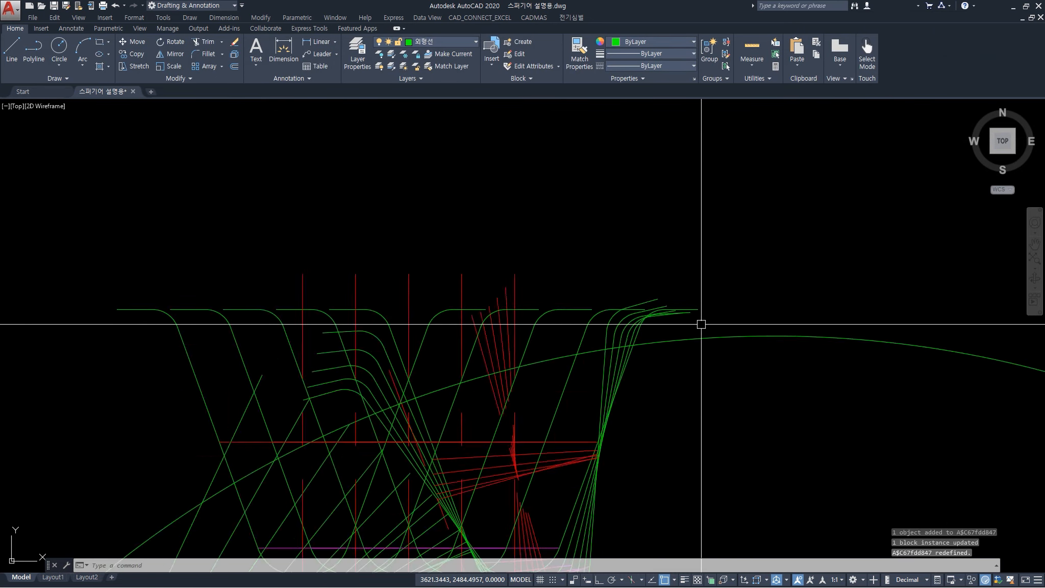
middle_drag(700, 374, 711, 324)
scroll(625, 431, up, 5)
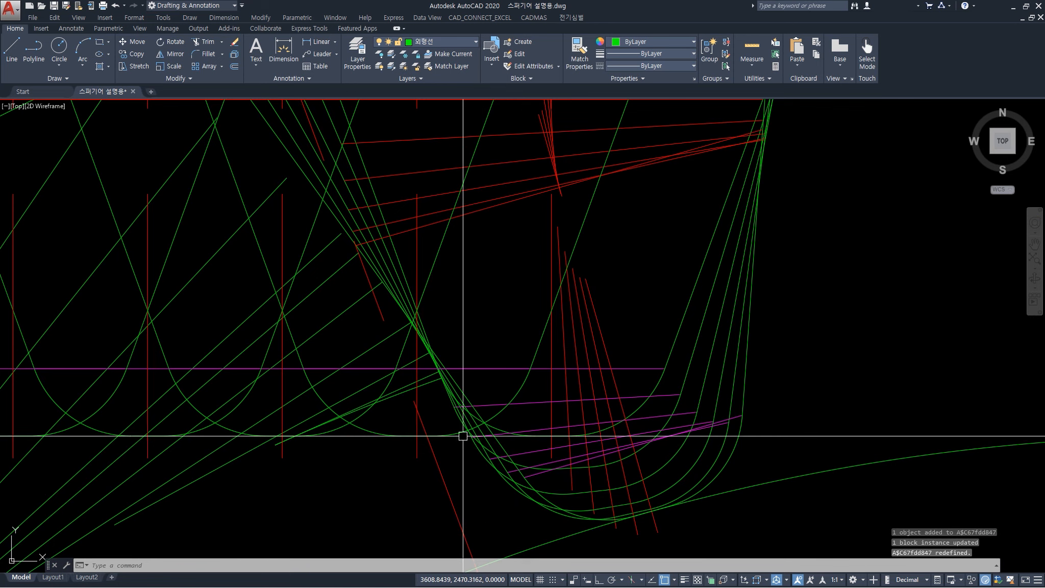
scroll(649, 439, down, 5)
text(r)
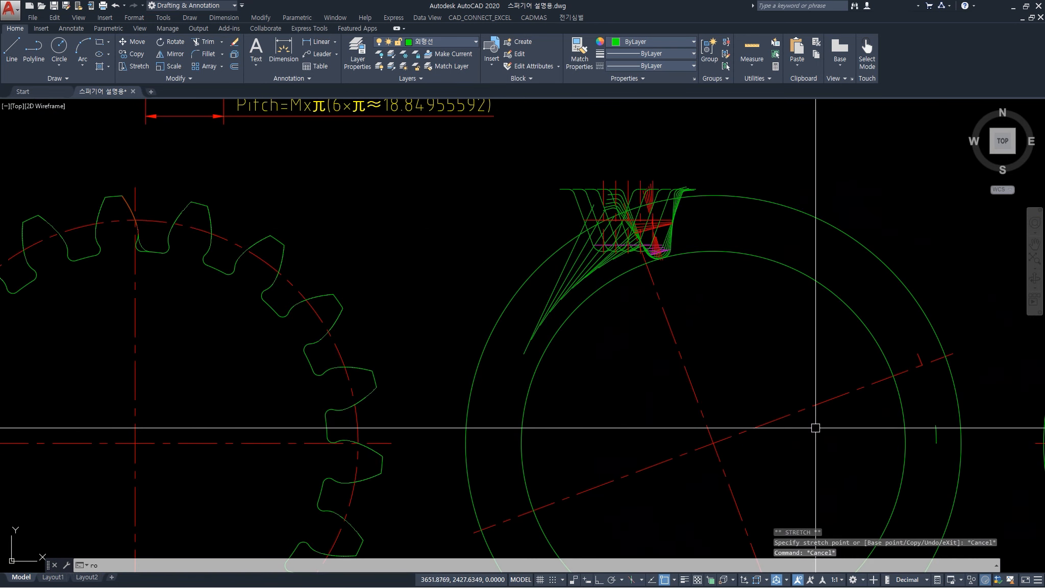
key(space)
click(815, 428)
click(767, 383)
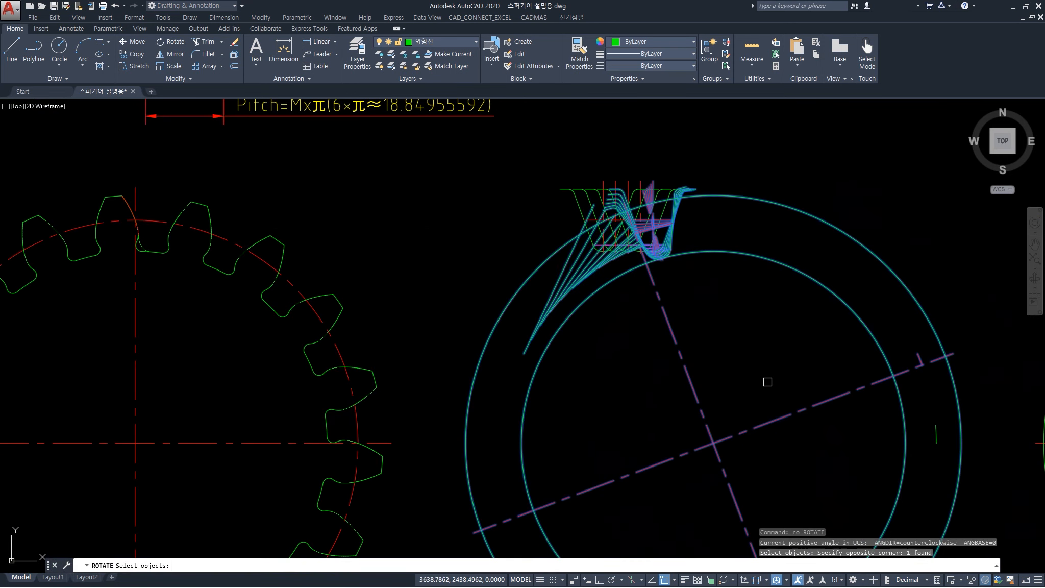
key(space)
click(714, 443)
text(r)
key(space)
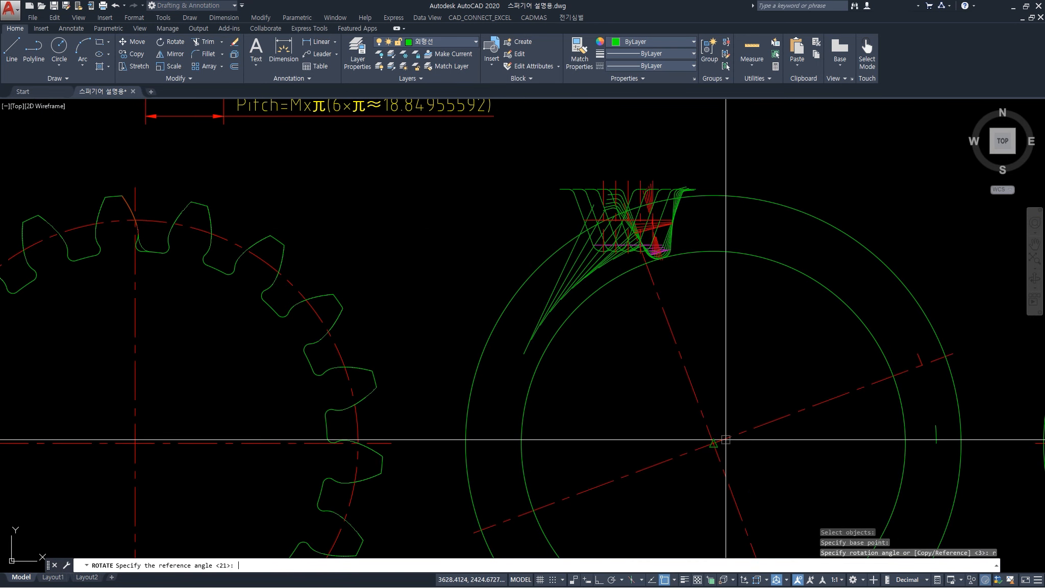
click(714, 443)
click(922, 365)
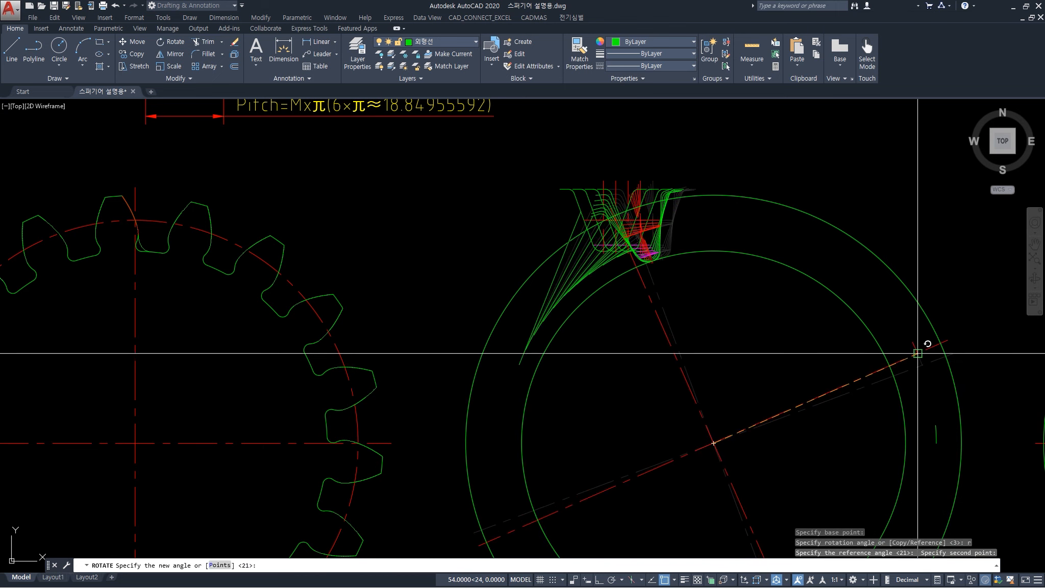
click(917, 353)
Step: Open the gear blank block for in-place editing, add the rightmost rack tooth profile still outside it, and save the reference edits
scroll(758, 205, up, 5)
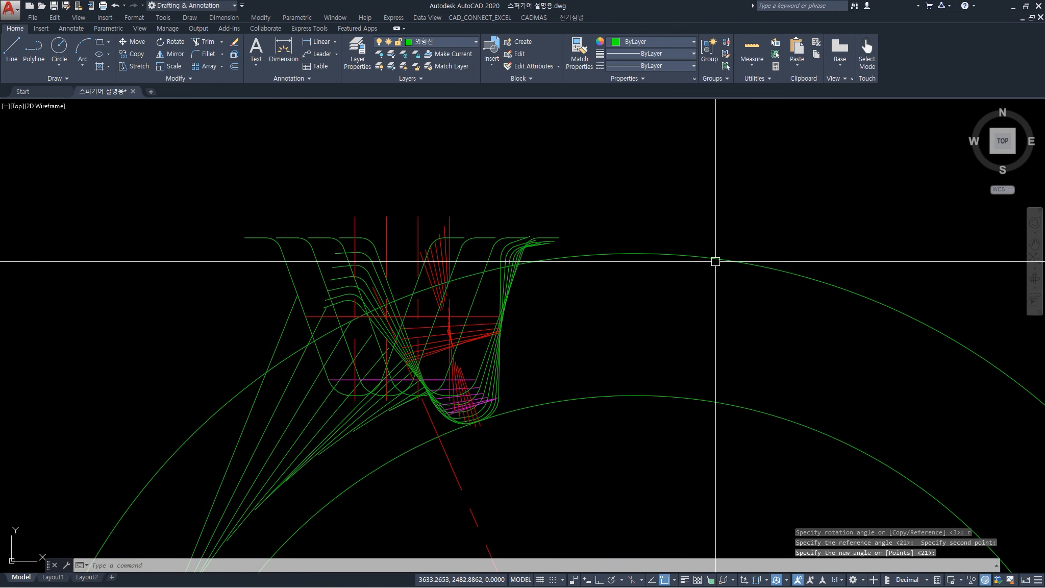
double_click(714, 258)
key(Return)
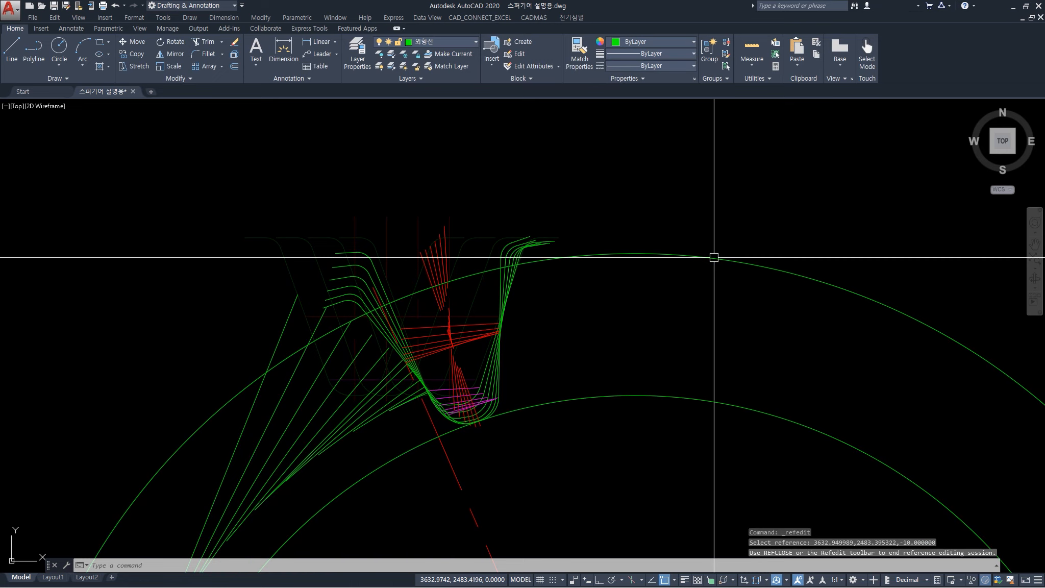
scroll(526, 235, up, 5)
scroll(568, 243, up, 4)
click(796, 319)
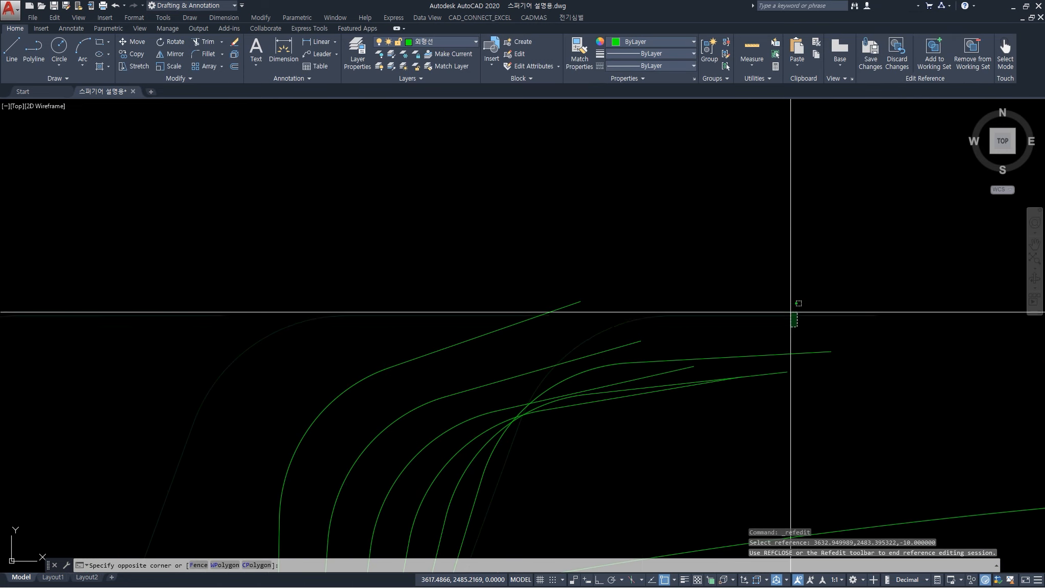
click(931, 48)
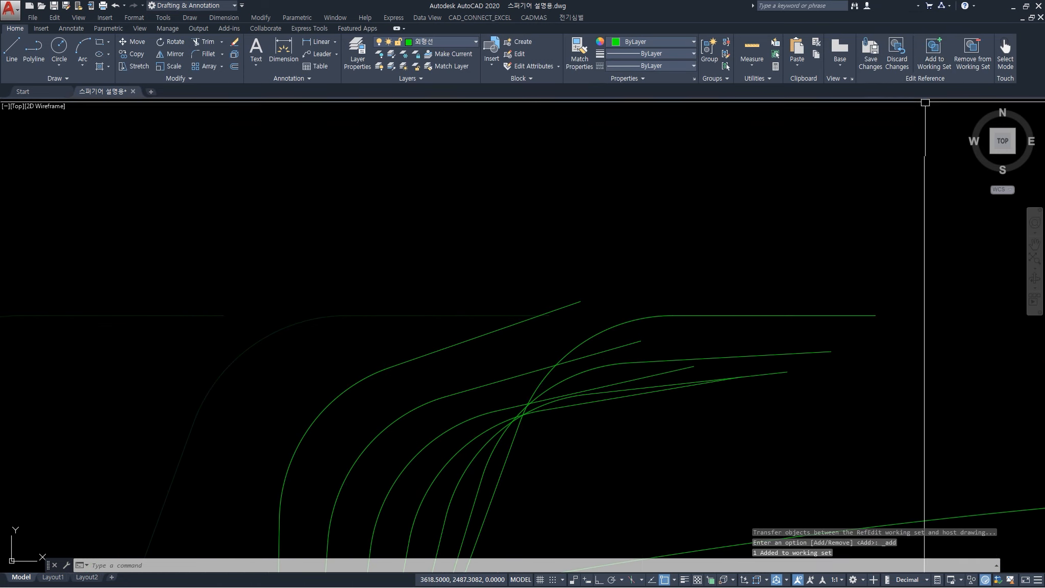
scroll(747, 355, down, 6)
scroll(574, 440, up, 5)
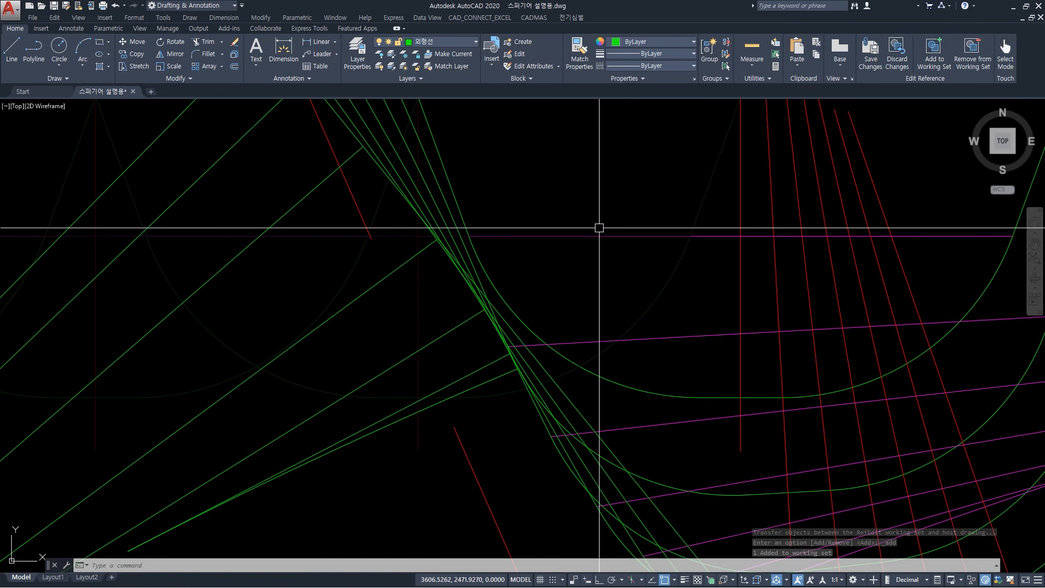
scroll(613, 248, down, 5)
middle_drag(699, 285, 631, 314)
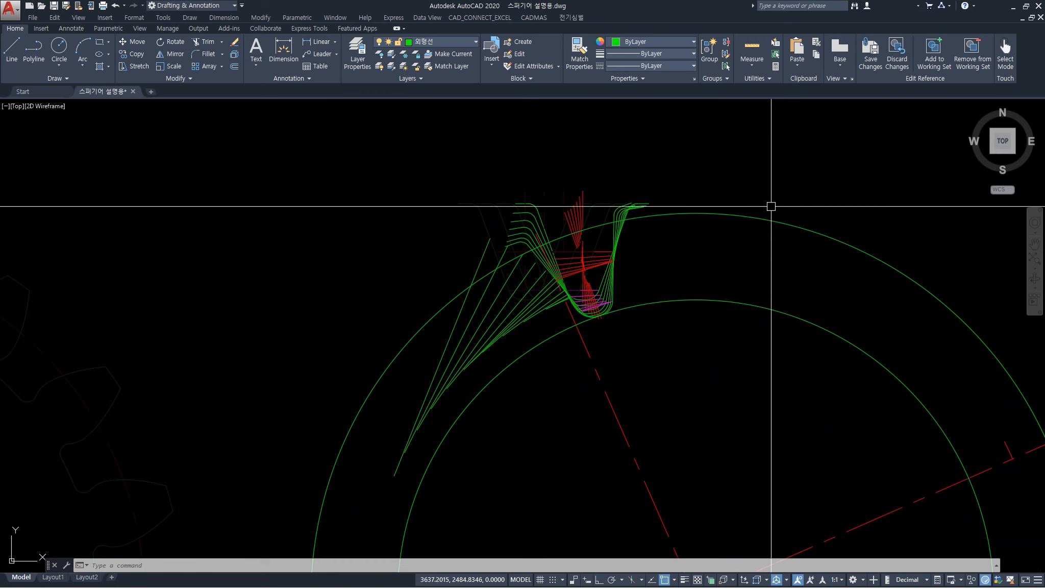
click(869, 57)
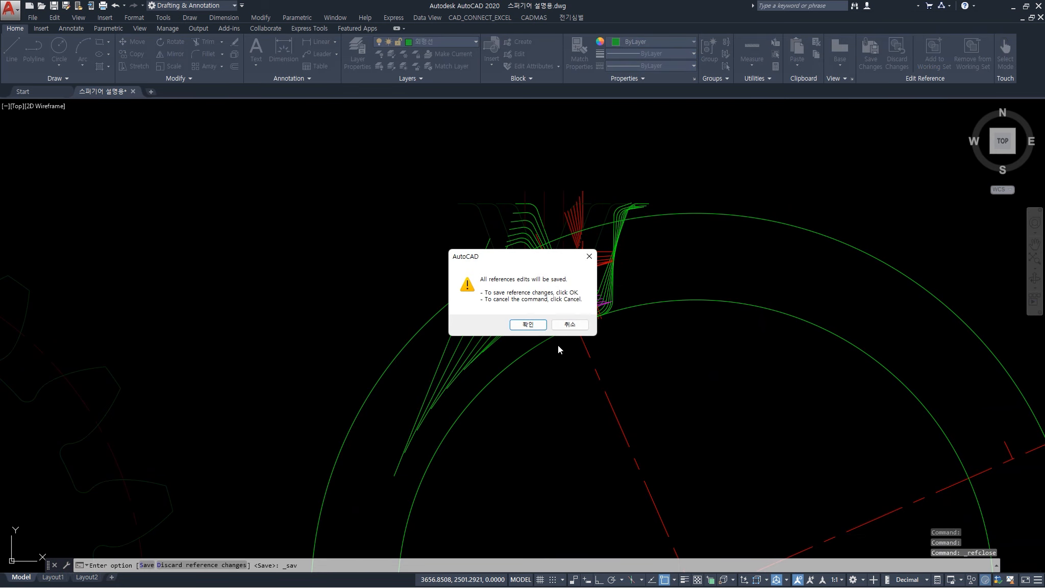
click(533, 325)
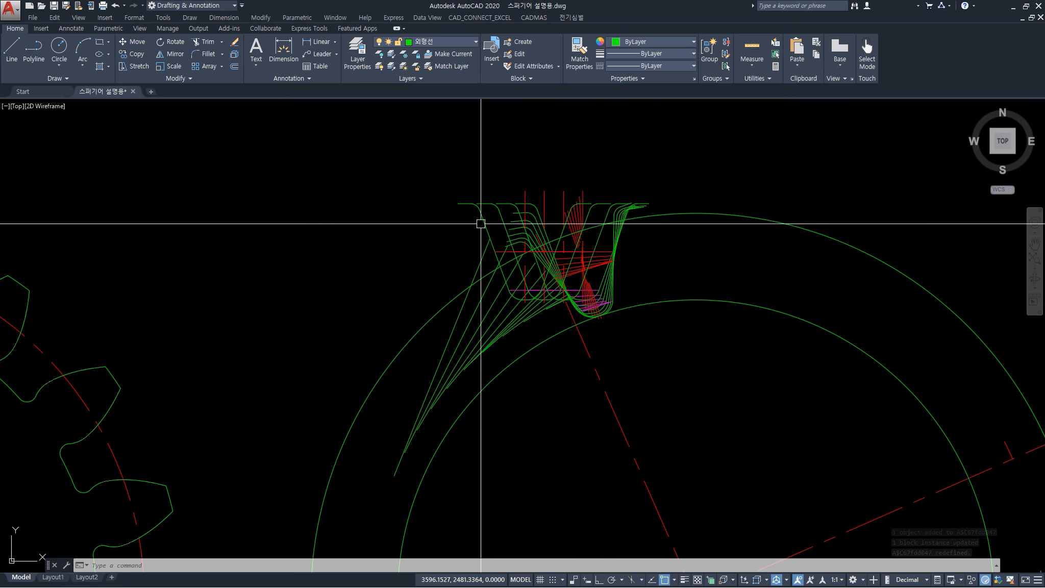
Step: Examine how the accumulated rack tooth profiles in the gear blank block overlap along the flank and root of the tooth space
scroll(543, 302, up, 6)
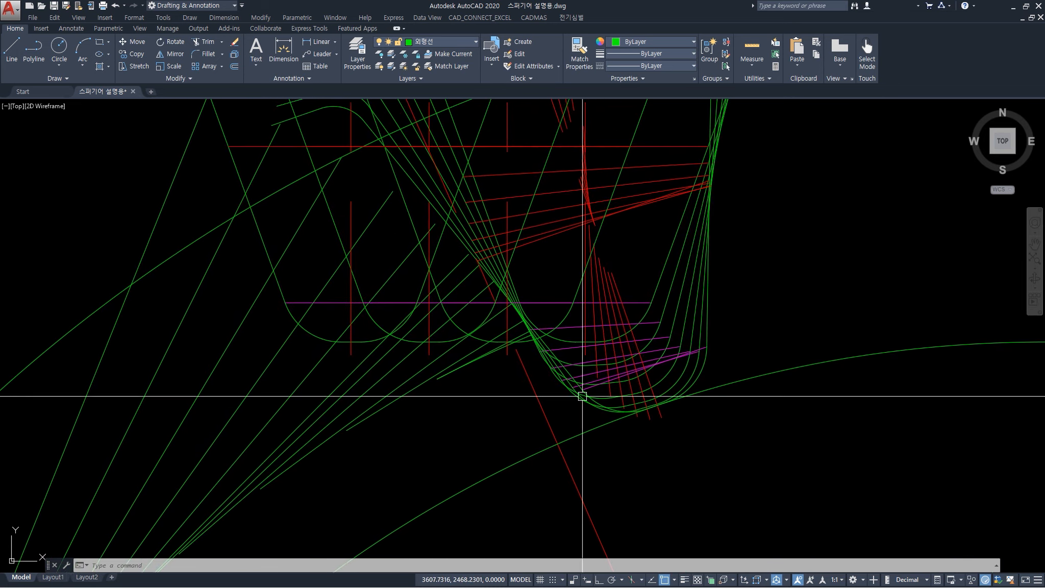
middle_drag(578, 404, 564, 420)
scroll(517, 355, up, 5)
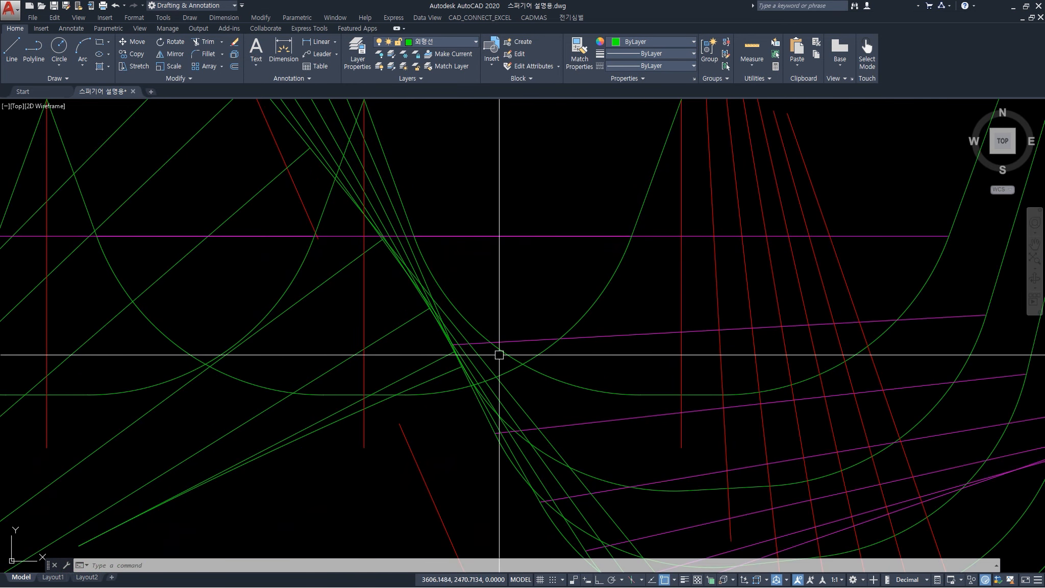
click(505, 354)
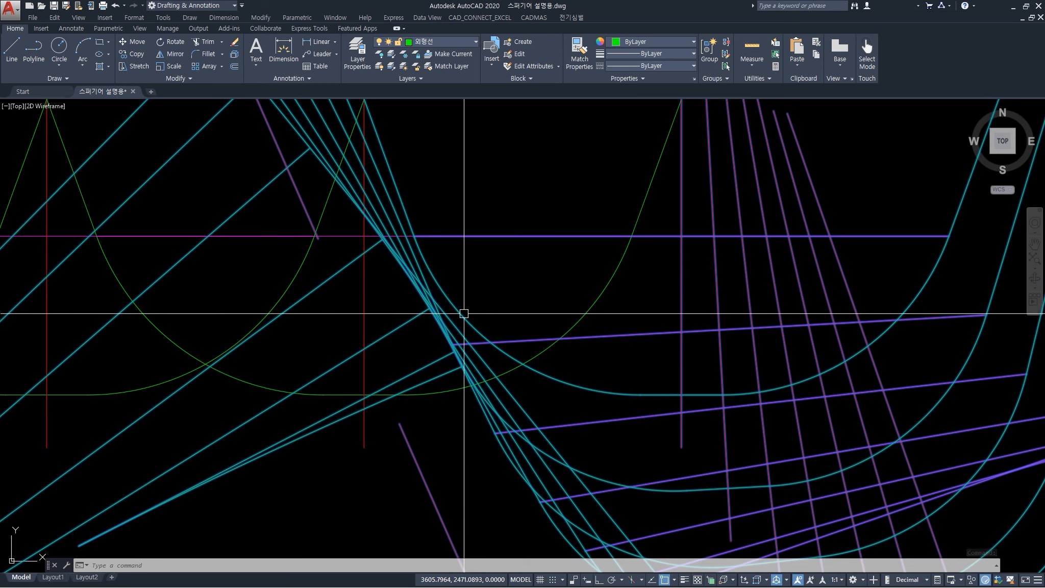
scroll(577, 469, up, 4)
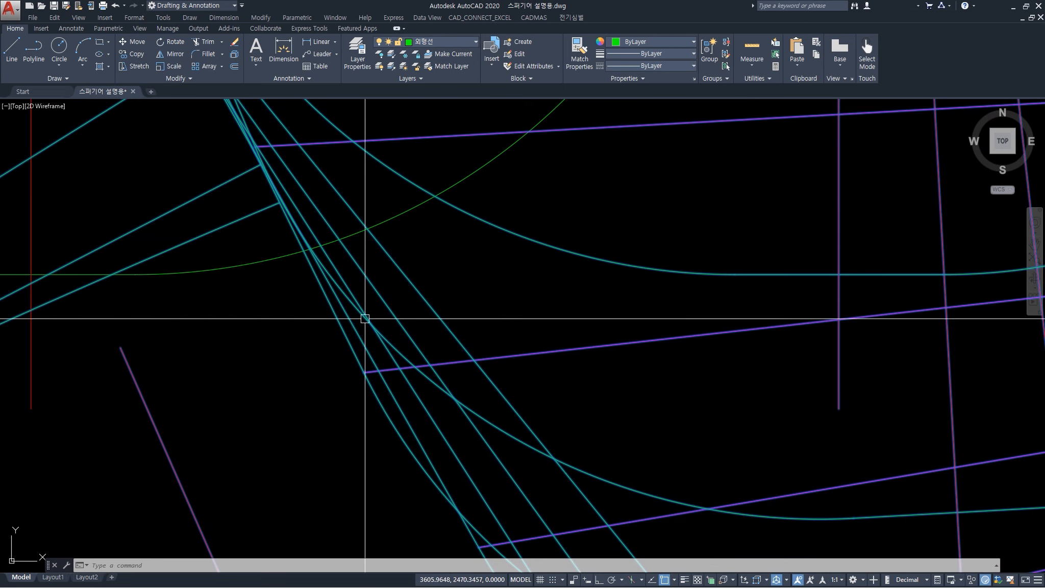
scroll(367, 339, down, 3)
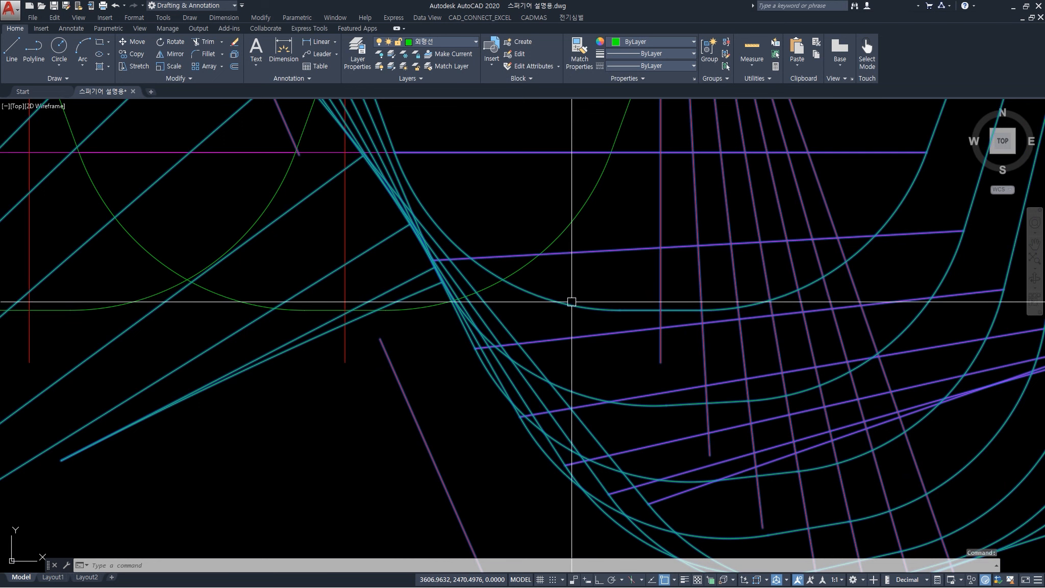
scroll(574, 303, down, 3)
scroll(633, 331, down, 4)
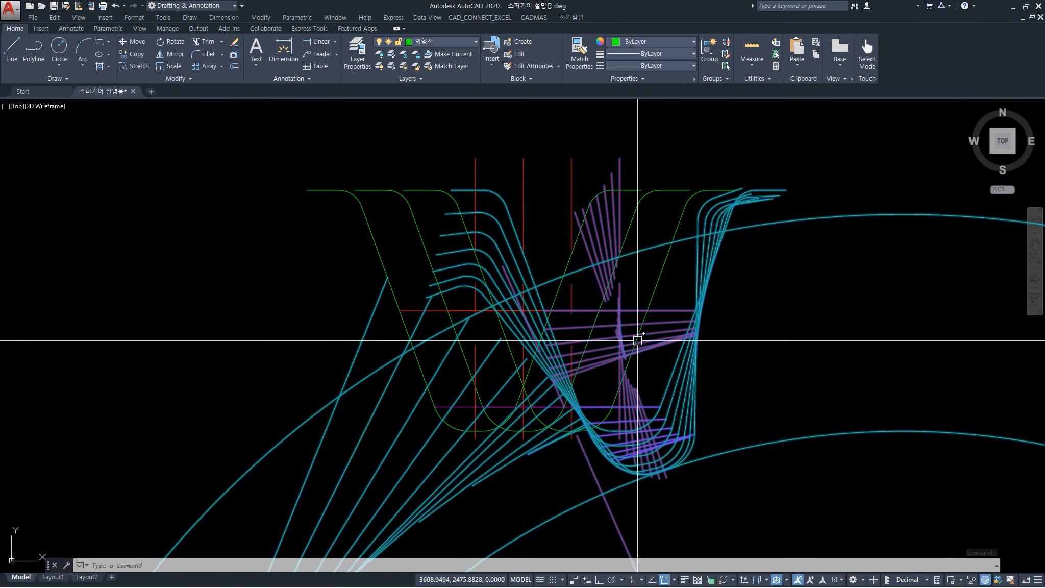
Step: Erase the three leftover rack tooth profiles that lie outside the gear blank block
key(Escape)
key(Escape)
click(241, 135)
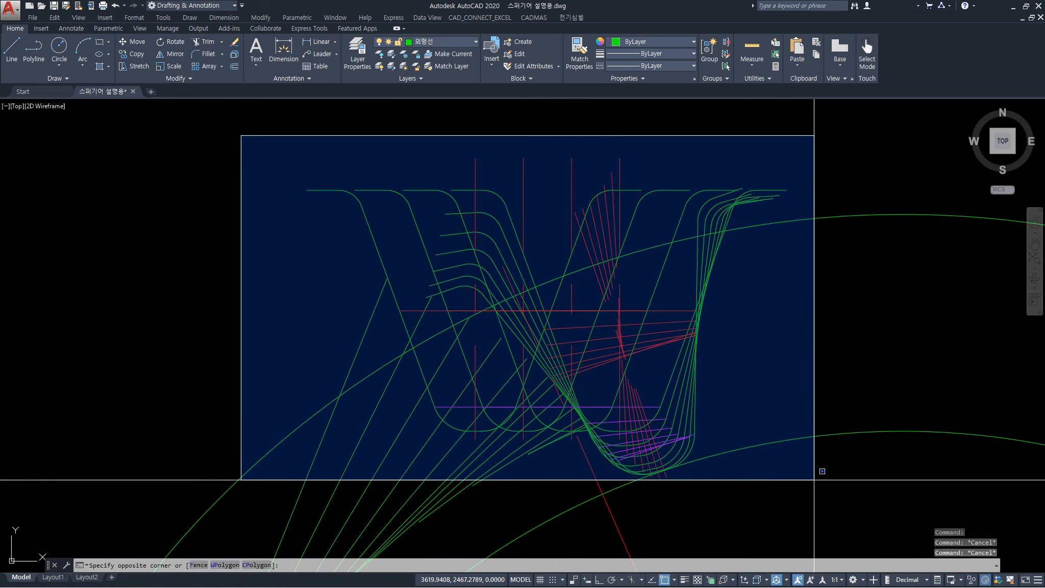
click(814, 479)
key(Delete)
scroll(868, 439, down, 3)
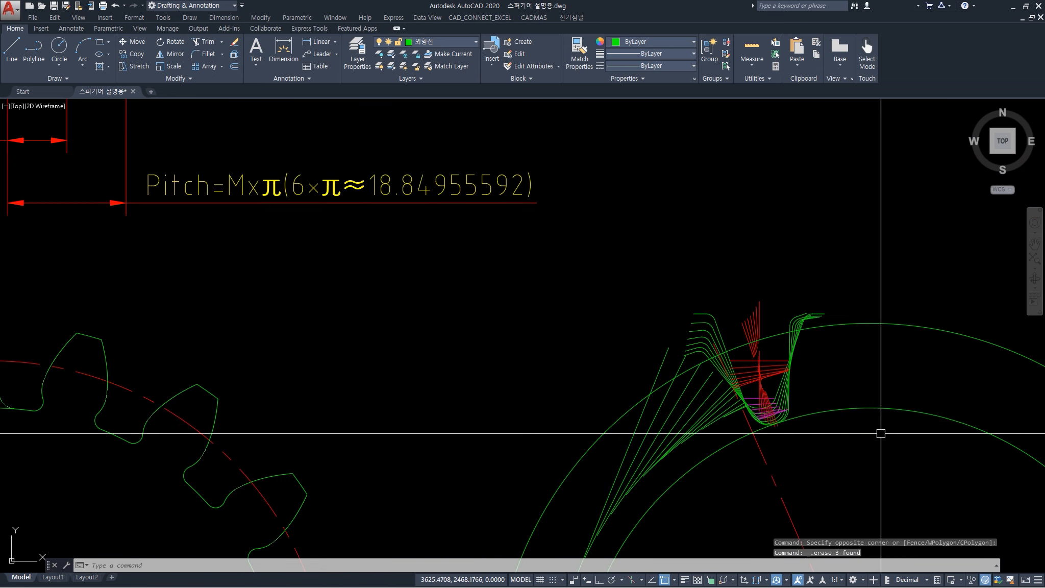
middle_drag(881, 434, 737, 382)
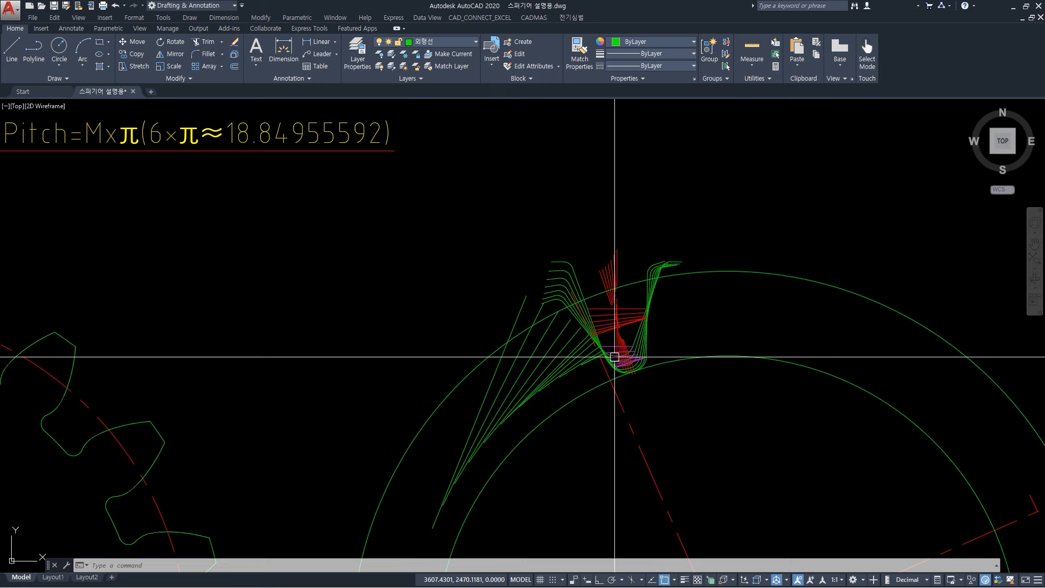
Step: Erase the short vertical tick mark near the outer circle on the gear blank's right side
scroll(614, 357, down, 5)
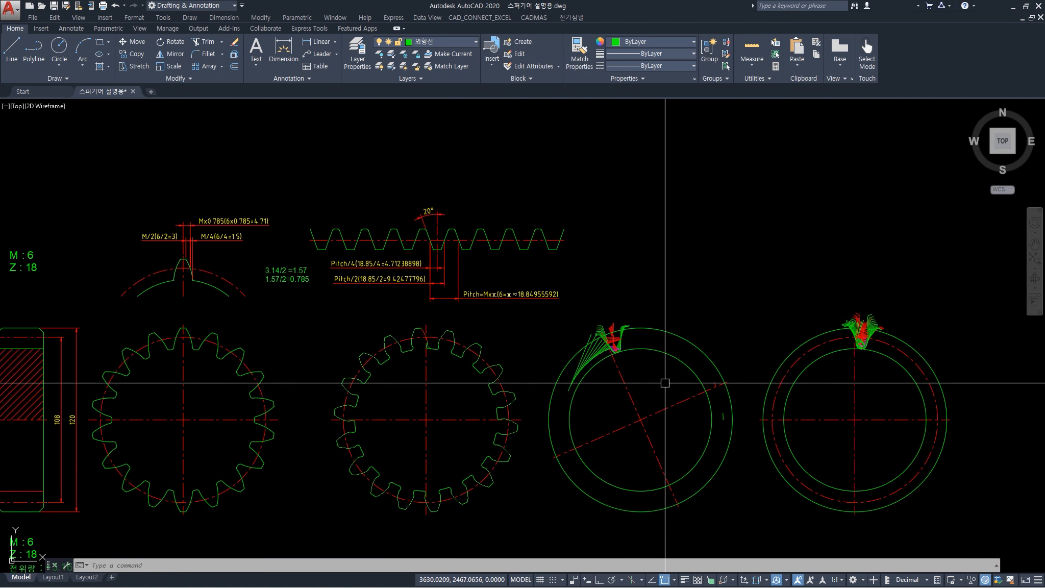
scroll(664, 373, up, 2)
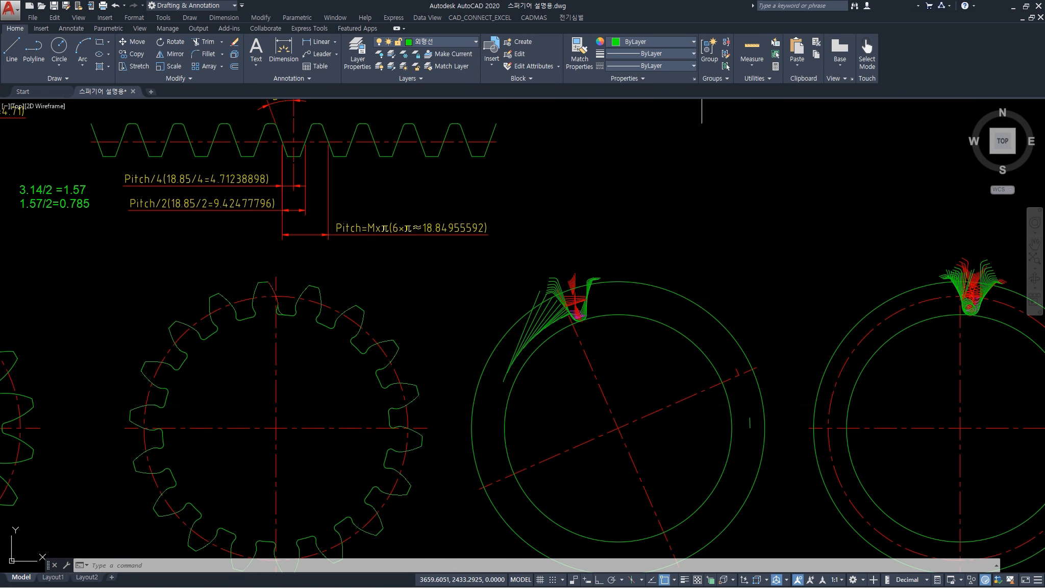
click(750, 423)
click(753, 430)
key(Delete)
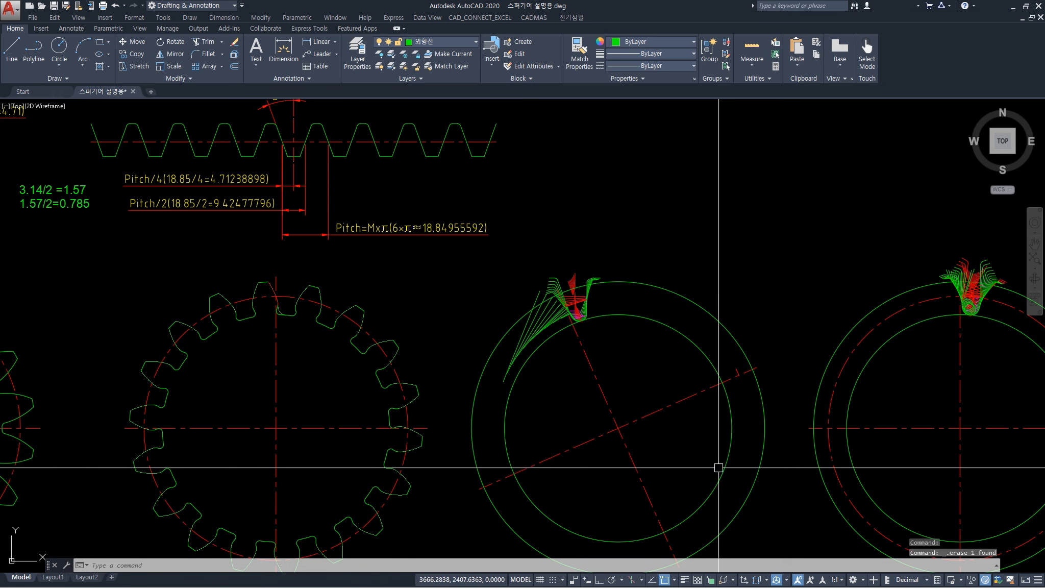
Step: Rotate the gear blank block about its center by reference, aligning its tilted center line with the horizontal axis using Ortho
text(rner:)
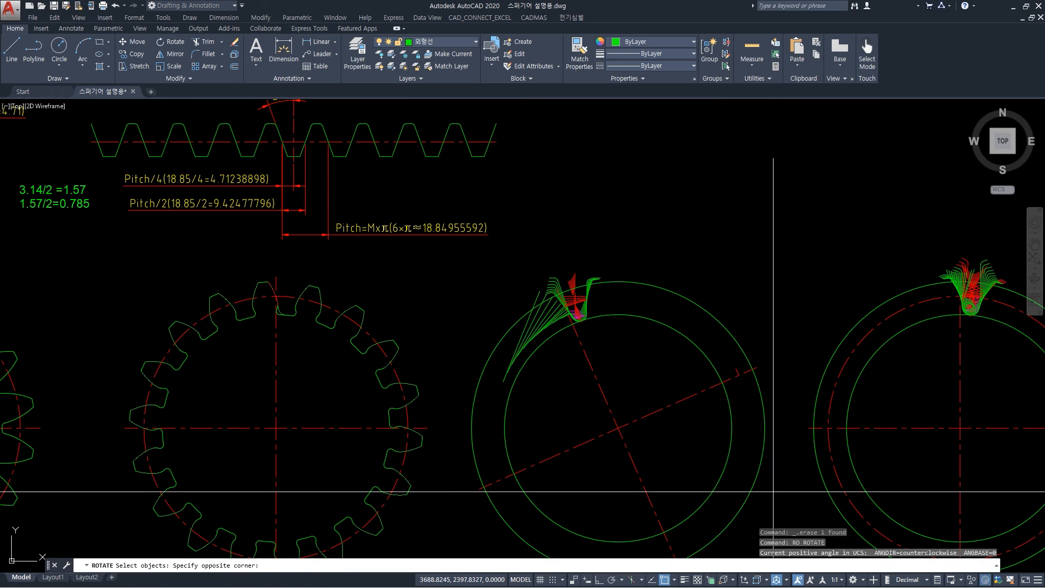
click(708, 465)
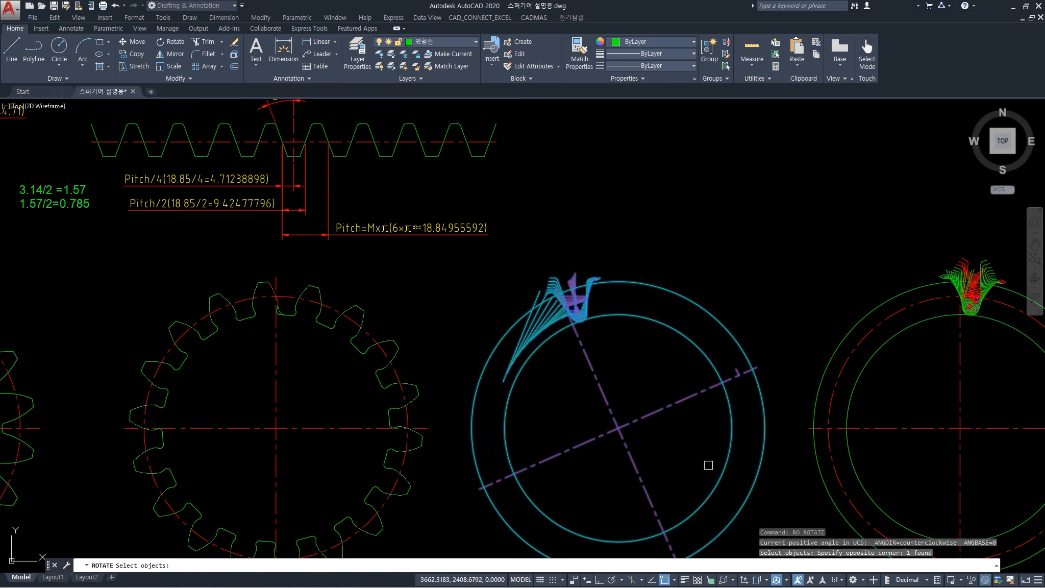
key(Return)
click(618, 427)
text(r)
key(Return)
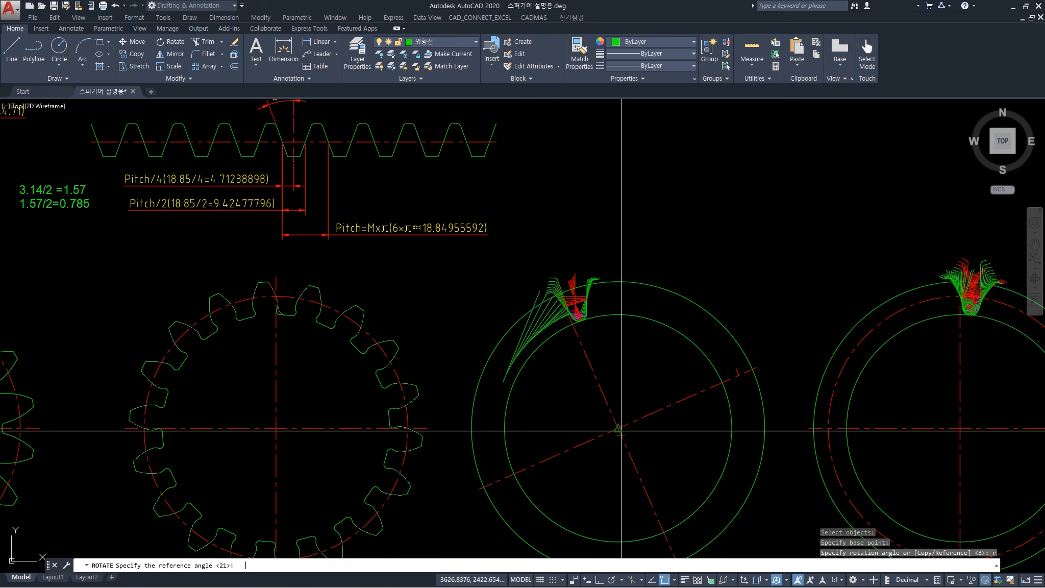
click(619, 428)
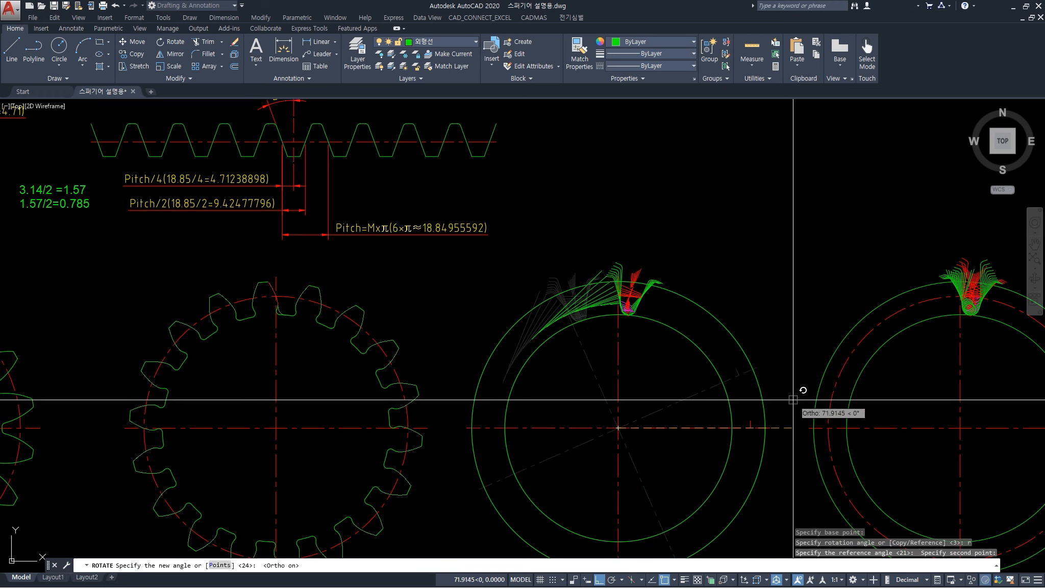
key(F8)
click(709, 431)
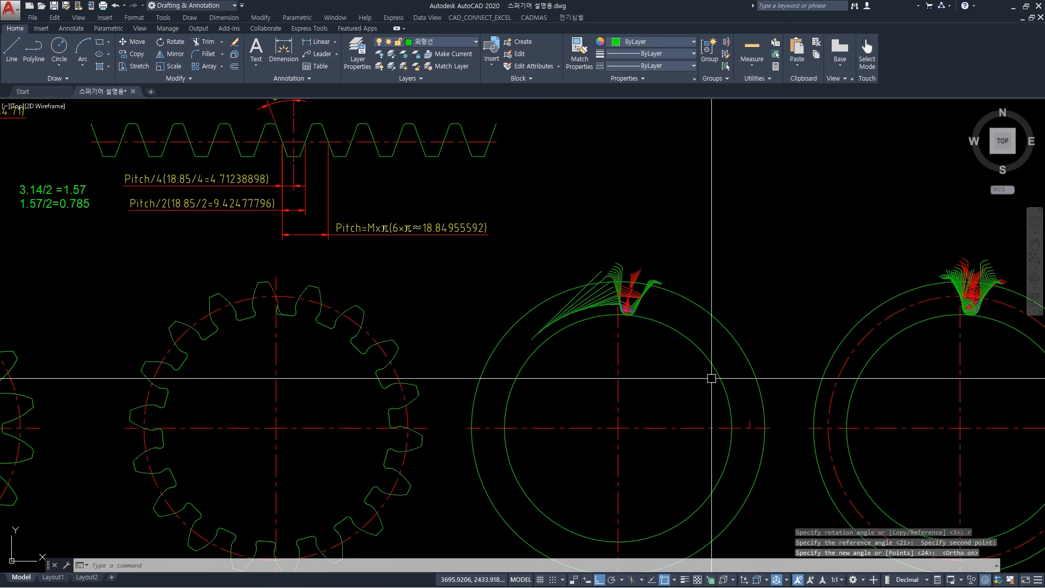
Step: Examine the envelope that the rack tooth profiles form along the left flank and root of the realigned tooth space
scroll(632, 315, up, 10)
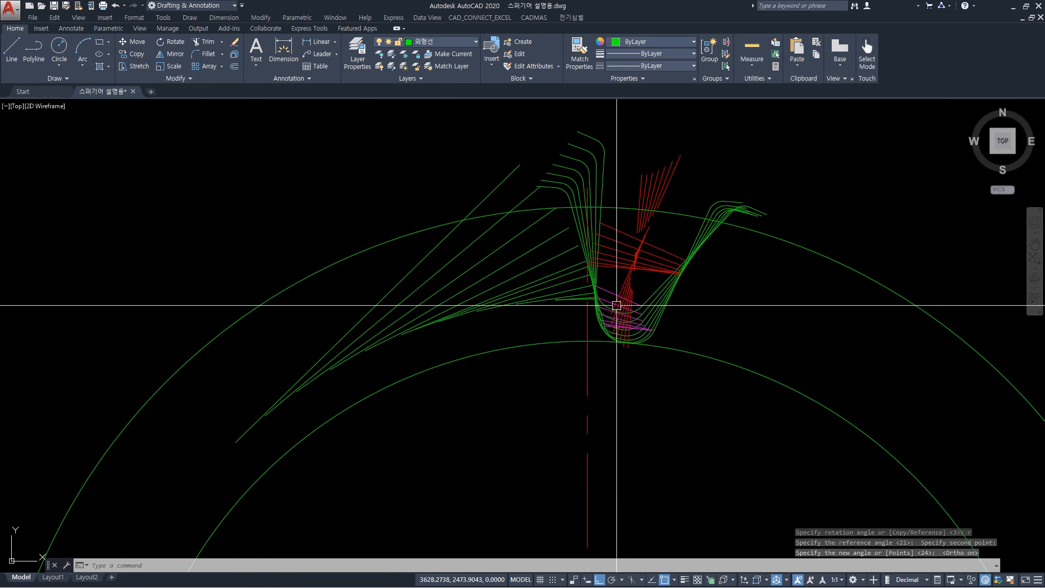
scroll(527, 306, up, 5)
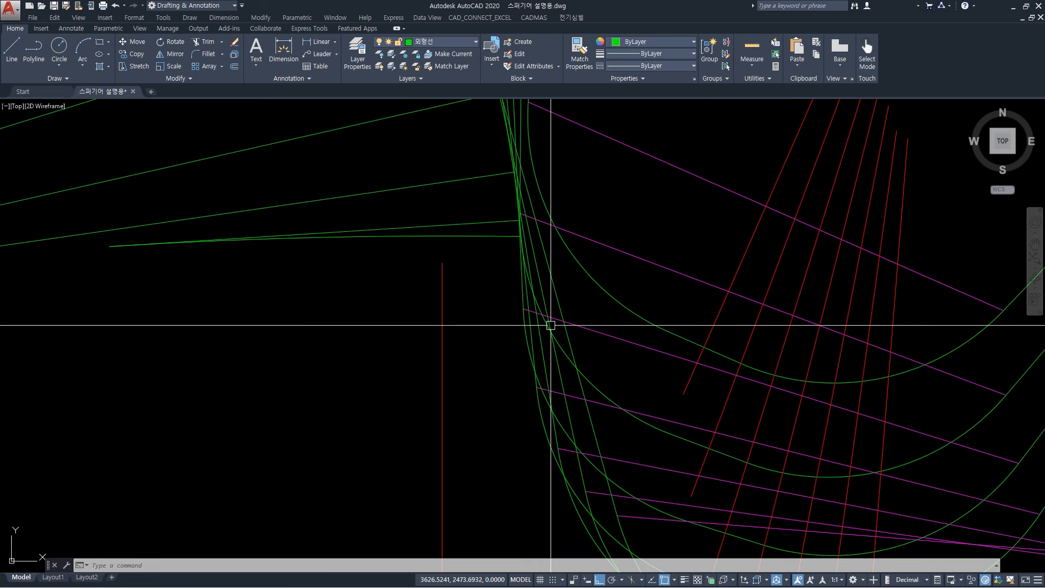
scroll(515, 265, up, 4)
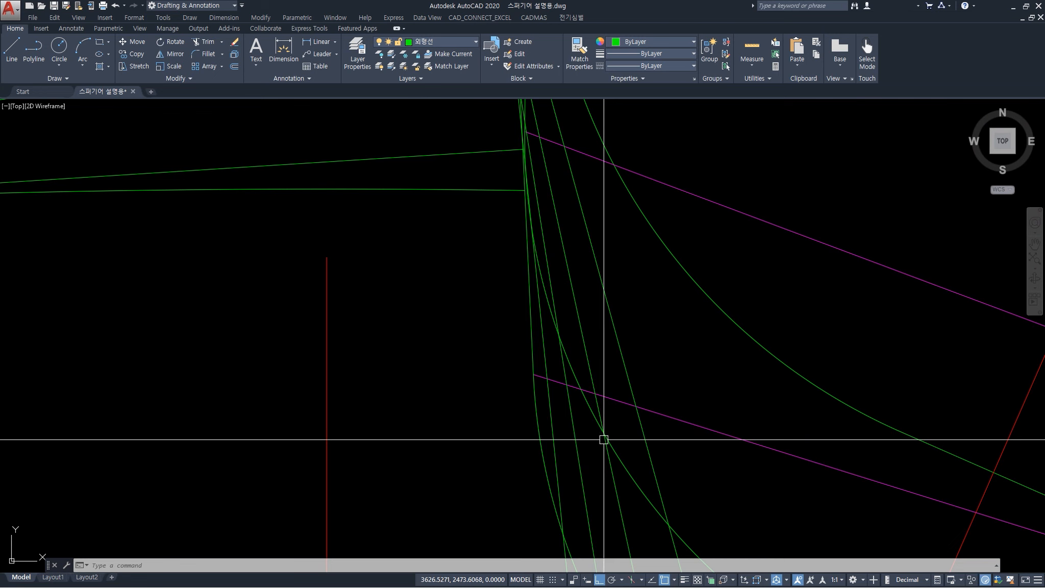
scroll(614, 447, down, 1)
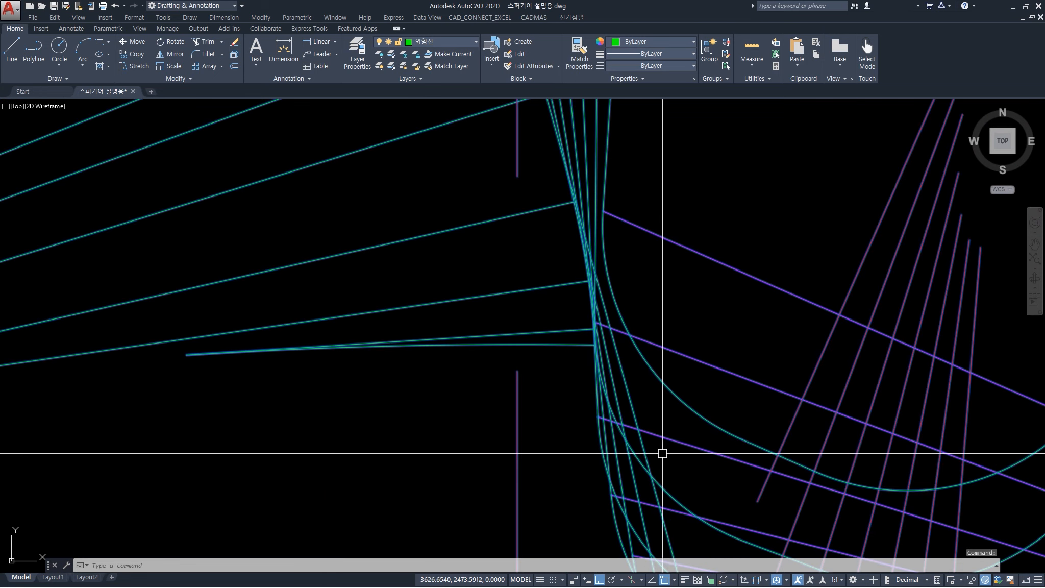
key(Escape)
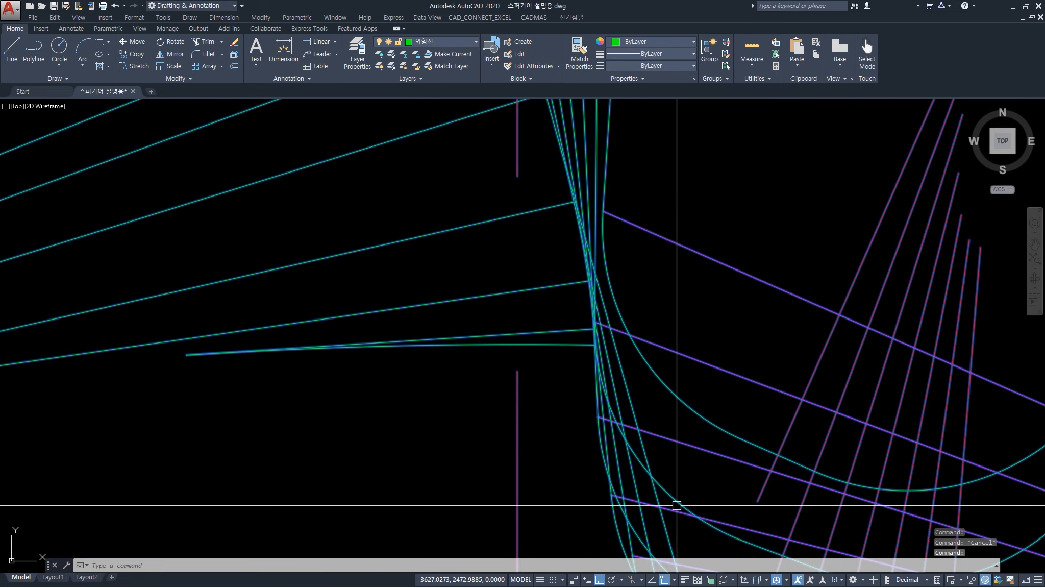
key(Escape)
scroll(690, 424, down, 2)
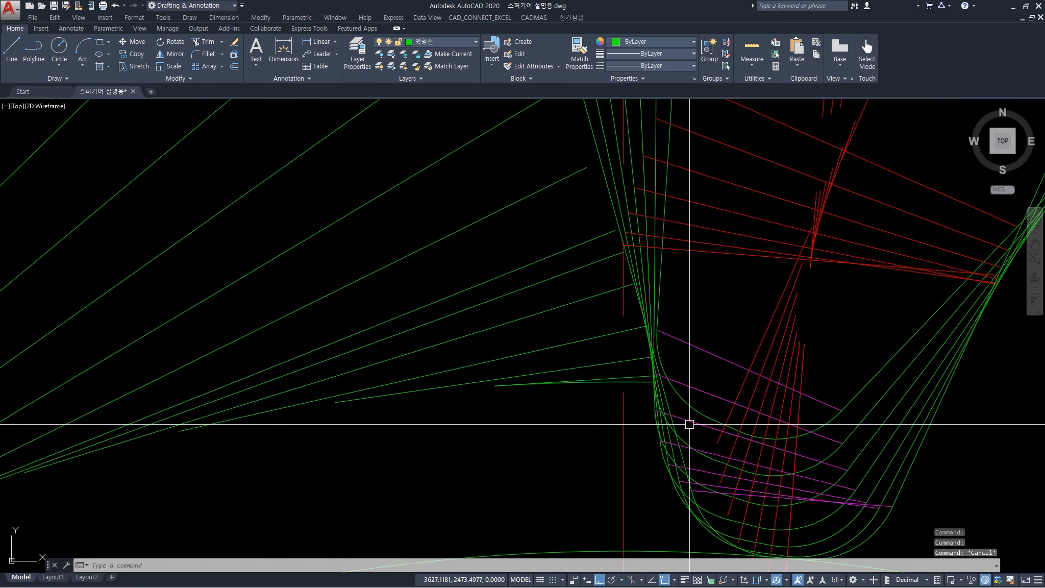
middle_drag(711, 502, 635, 405)
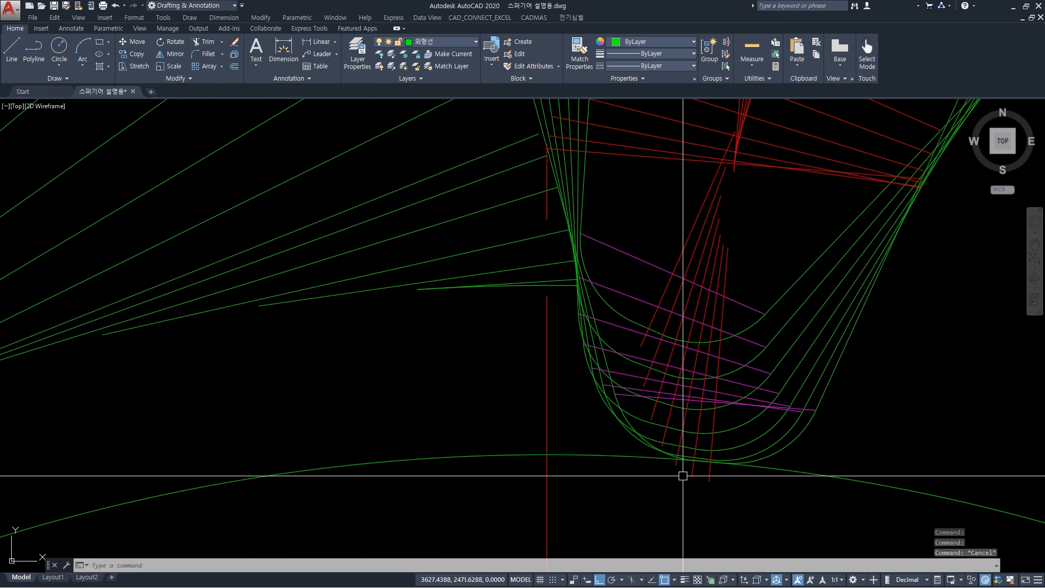
scroll(579, 311, up, 4)
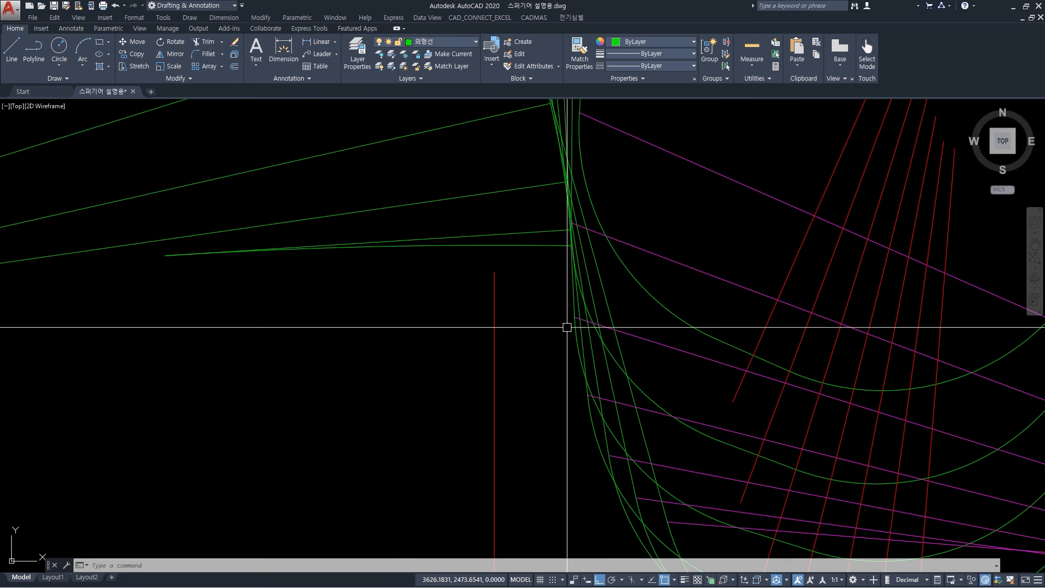
scroll(617, 505, down, 3)
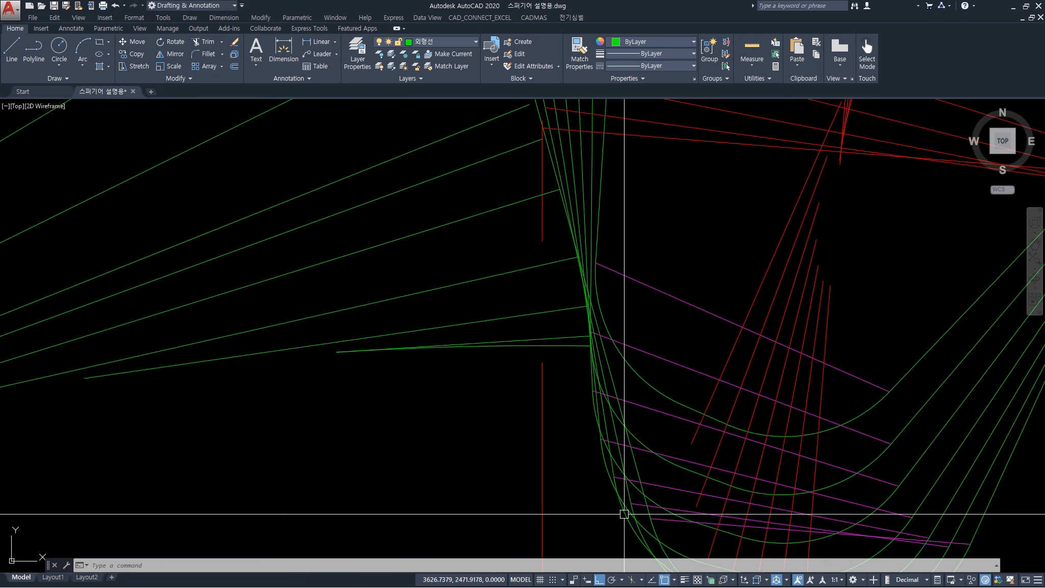
scroll(571, 401, up, 3)
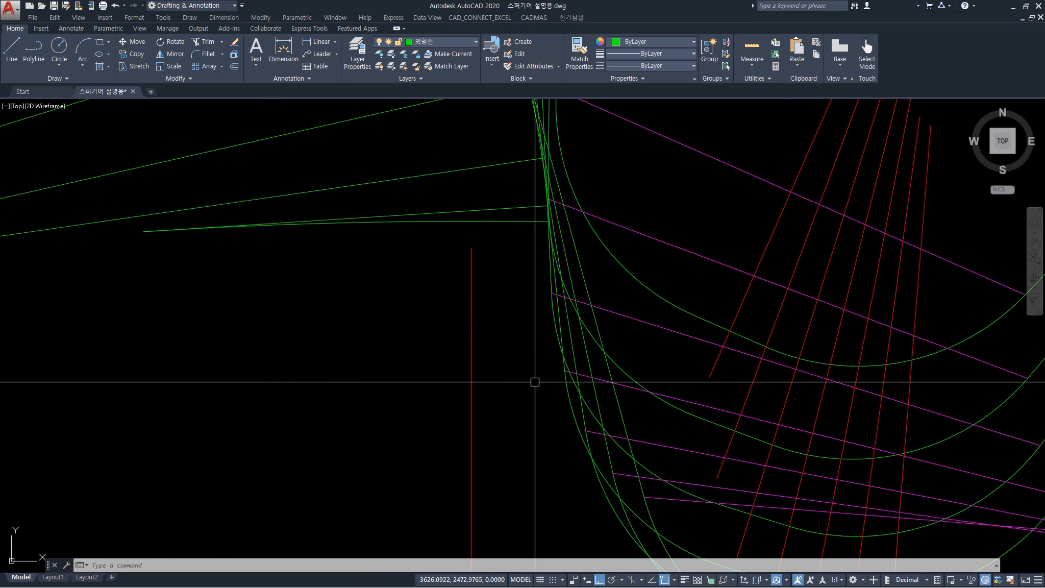
text(spl)
key(Return)
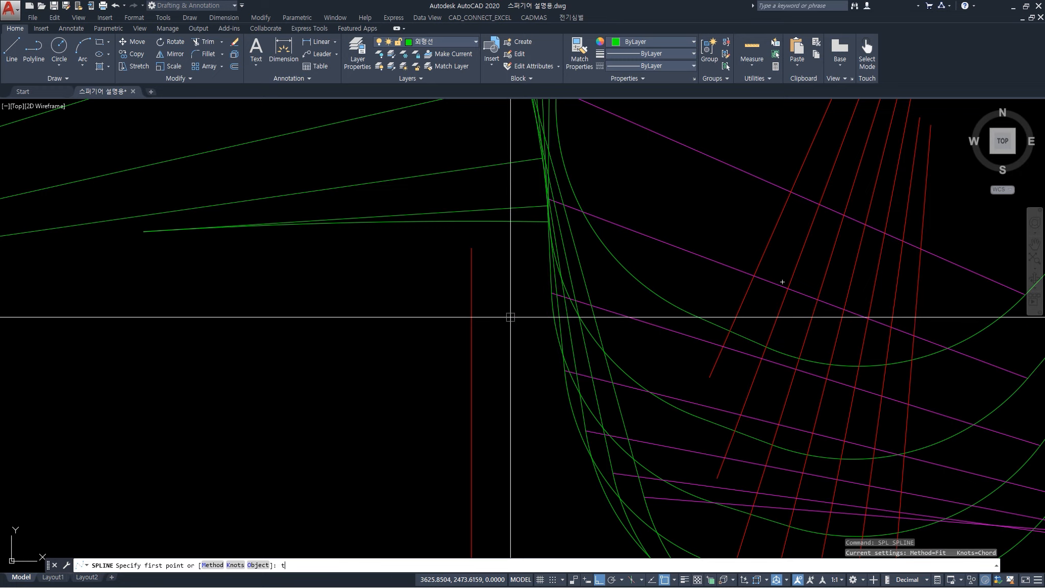
click(544, 311)
scroll(357, 363, down, 5)
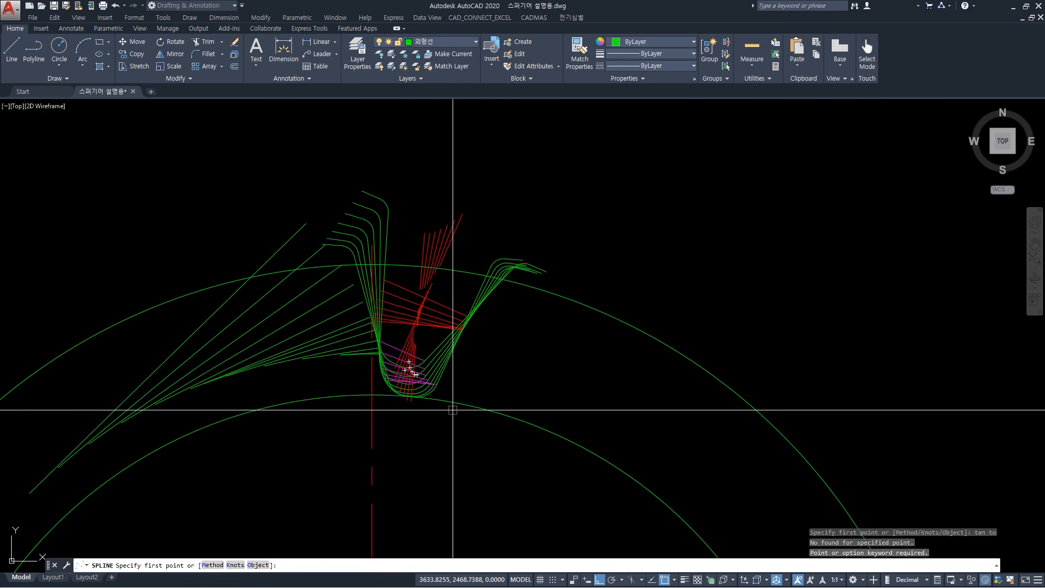
scroll(369, 370, up, 5)
key(Escape)
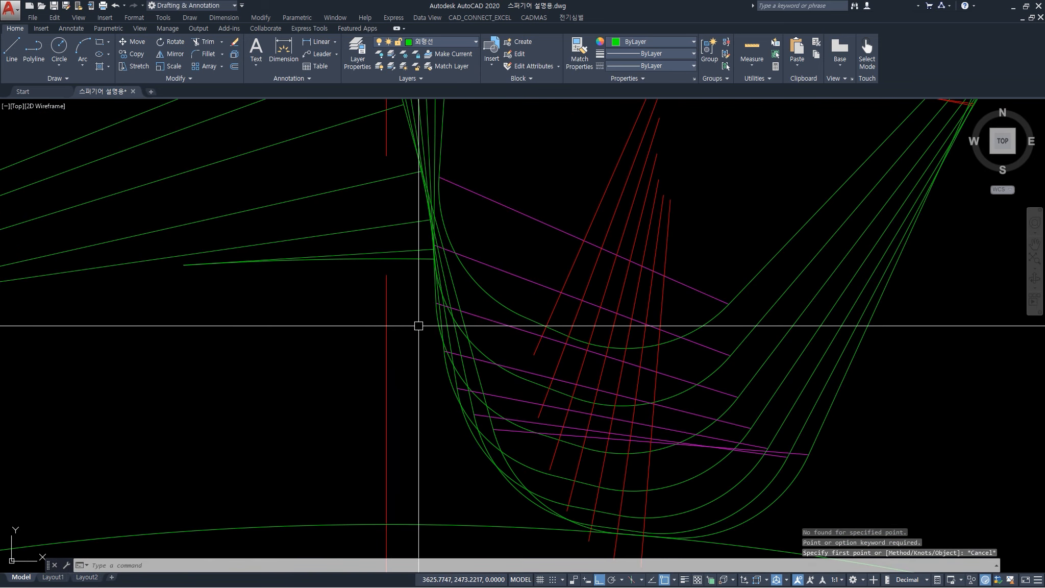
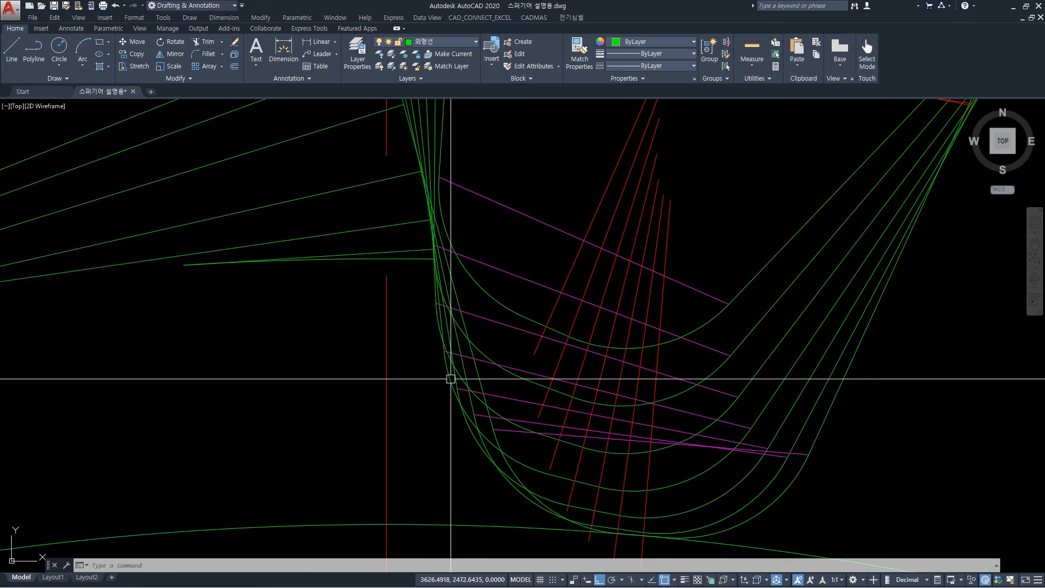
Step: Examine where the straight flank lines and root fillet arcs cross on the left side of the tooth space
scroll(422, 282, up, 5)
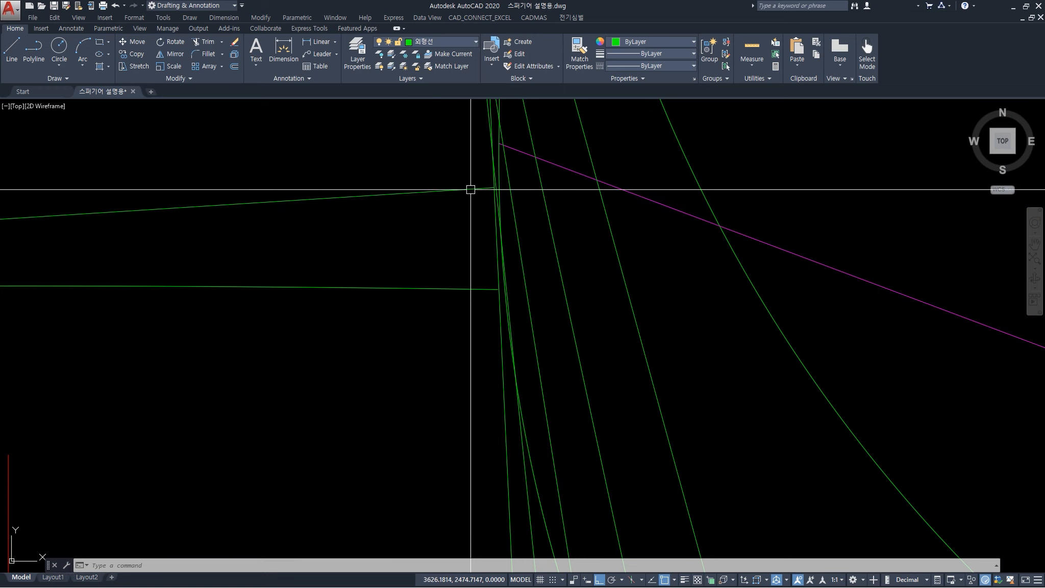
key(ctrl+a)
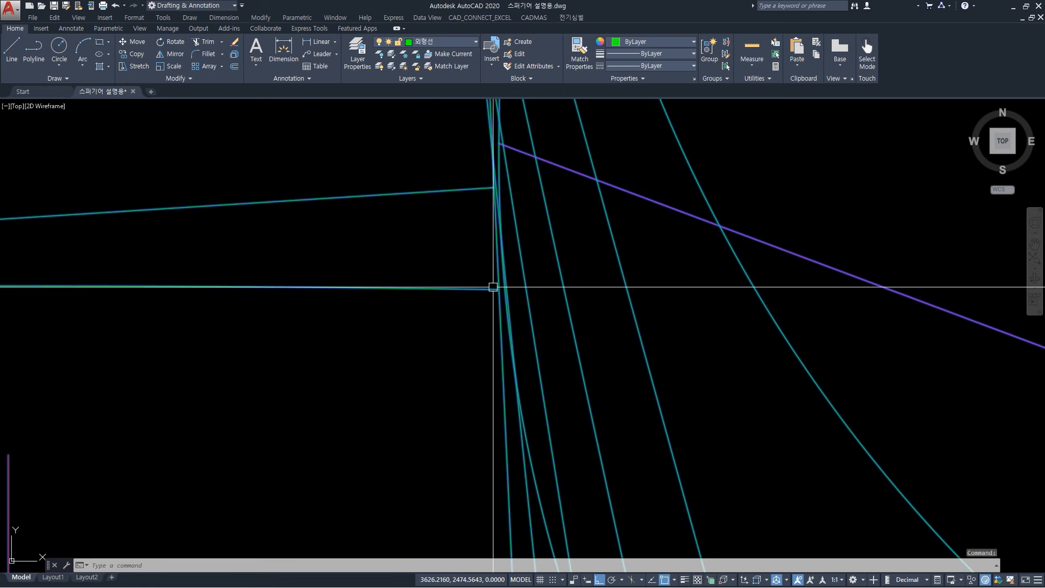
scroll(494, 289, down, 3)
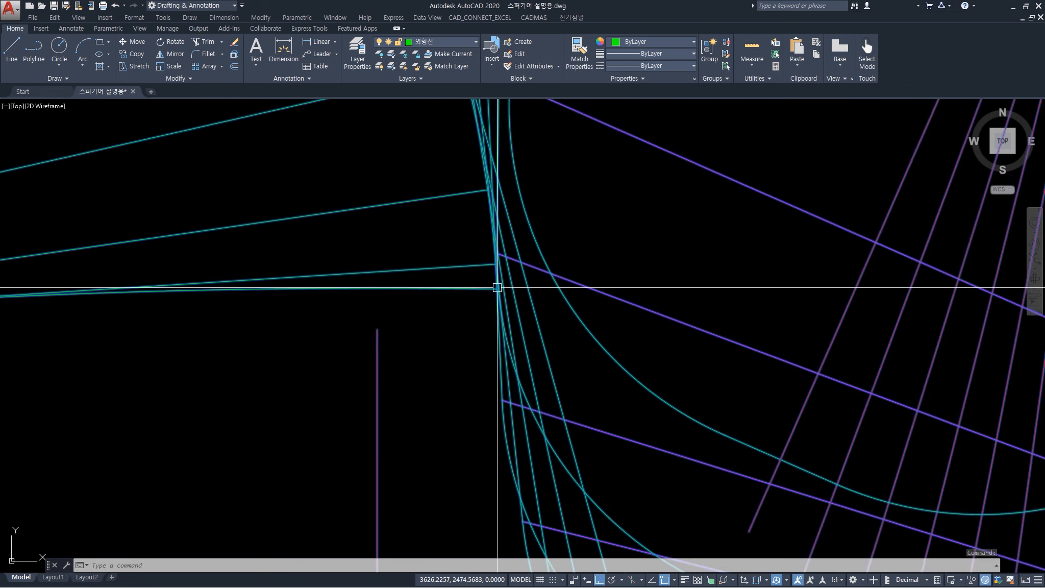
scroll(490, 301, up, 2)
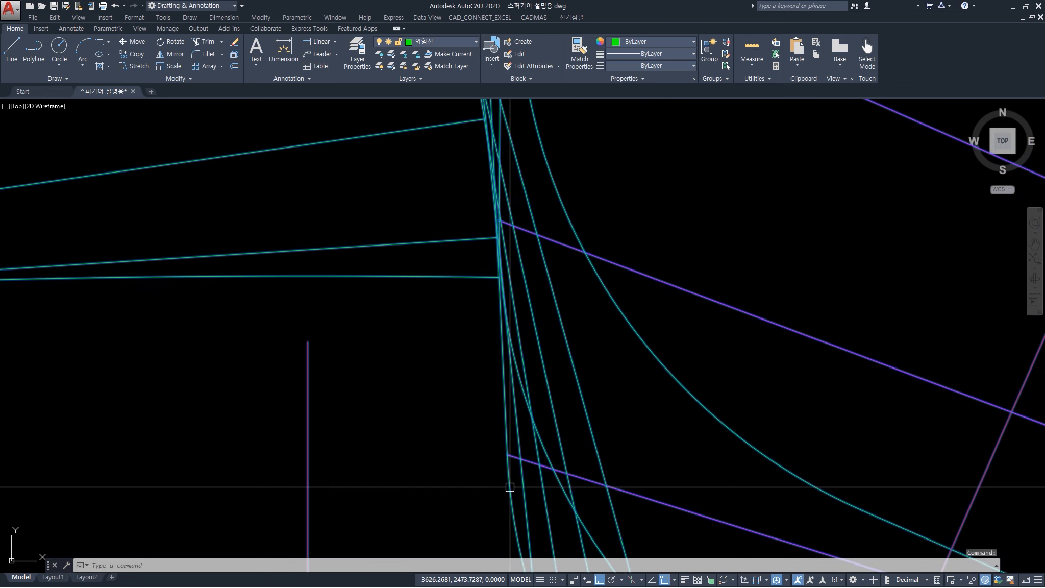
scroll(510, 487, down, 2)
key(Escape)
key(Escape)
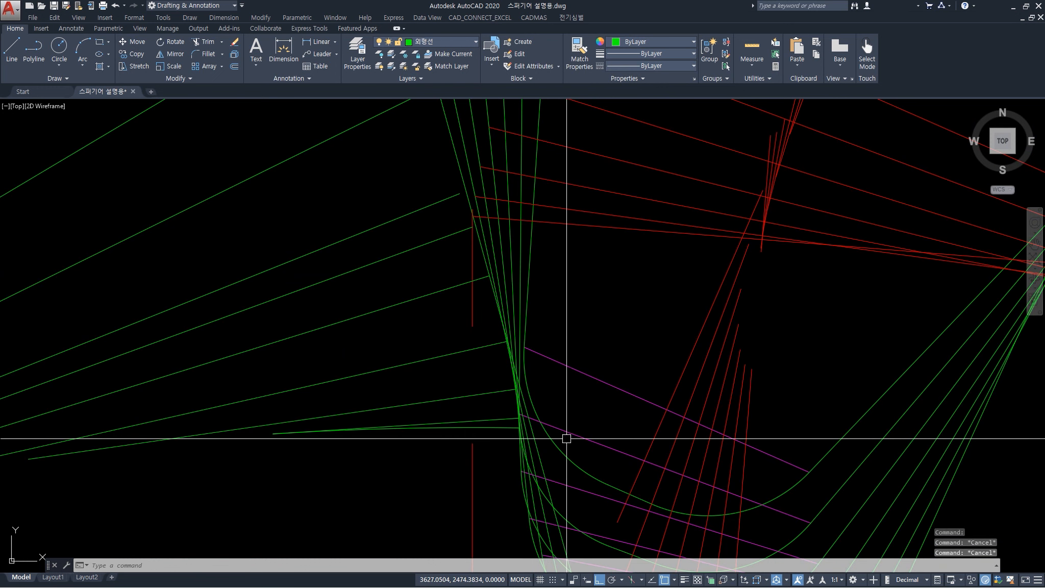
click(538, 414)
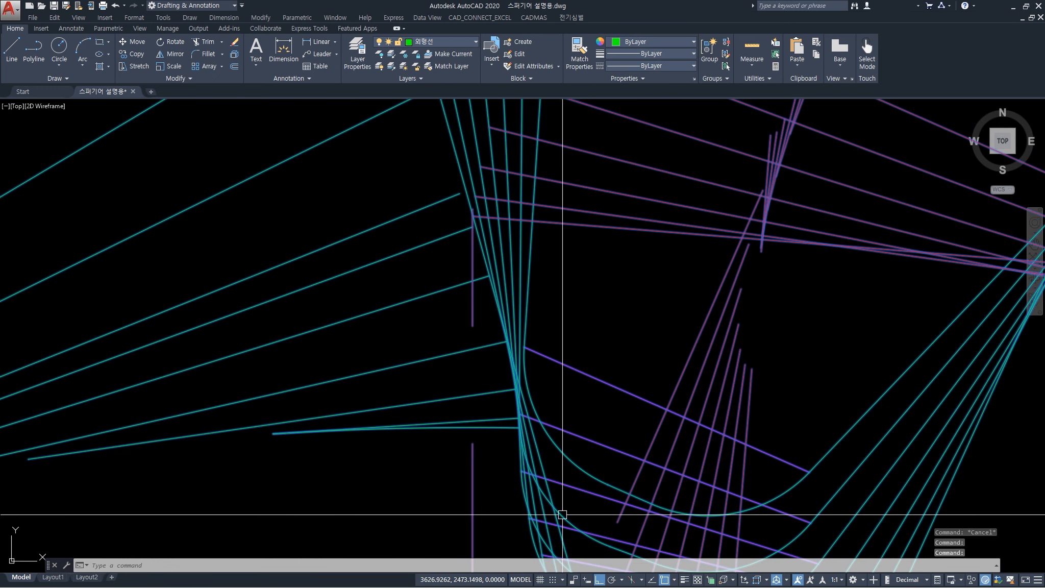
key(Escape)
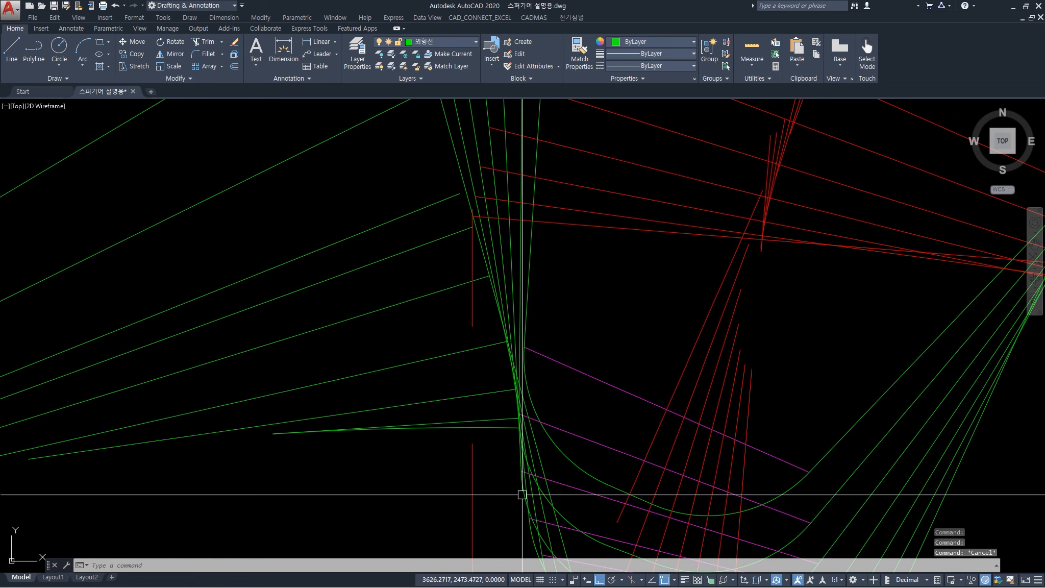
Step: Draw a fit-point spline through the successive center points of the rack teeth's root fillet arcs inside the tooth space
mouse_move(519, 496)
middle_down()
mouse_move(548, 416)
mouse_move(554, 341)
middle_up()
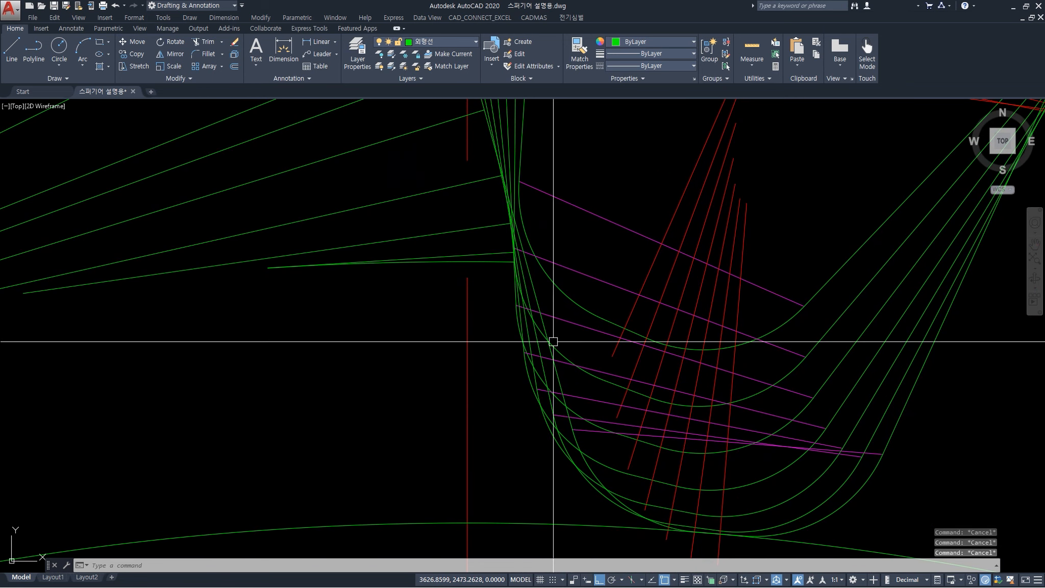
text(s)
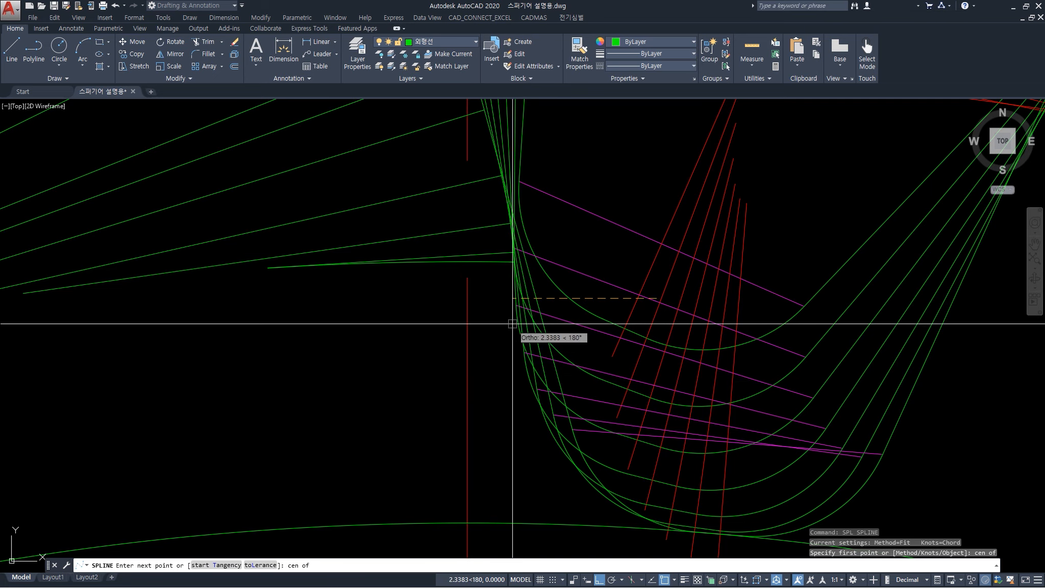
click(526, 374)
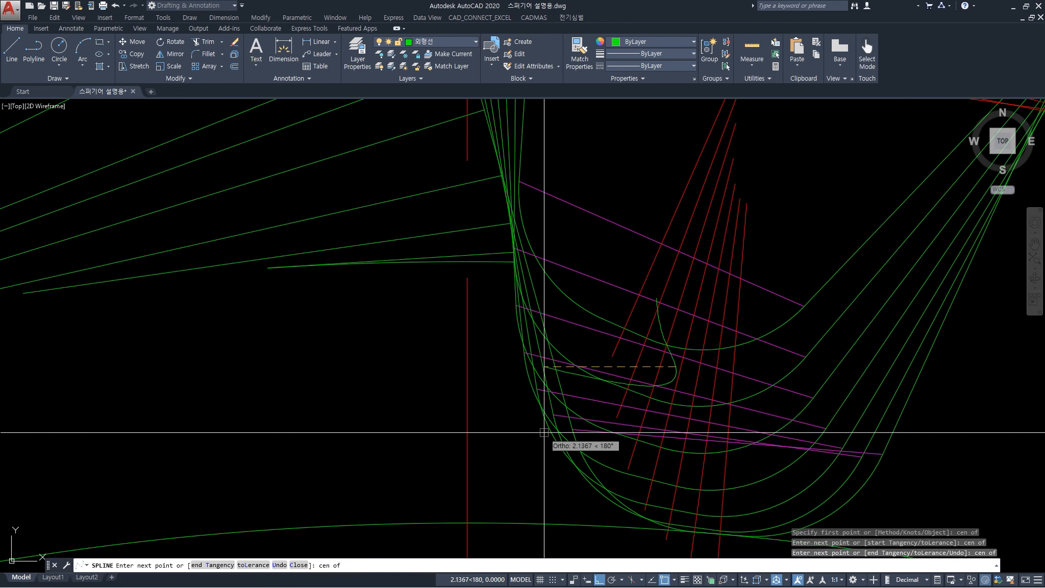
scroll(548, 434, up, 4)
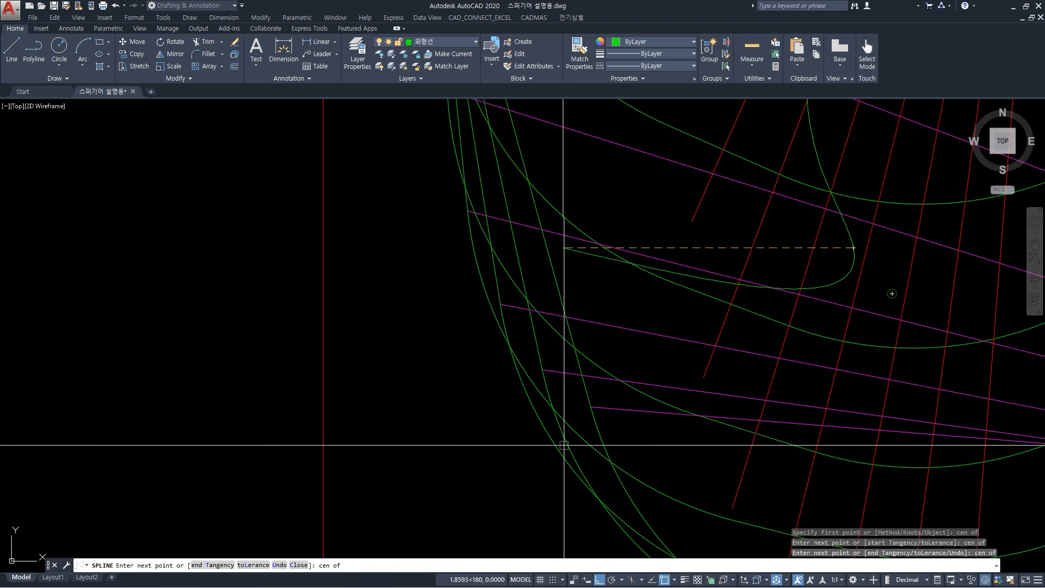
click(568, 447)
scroll(569, 446, down, 4)
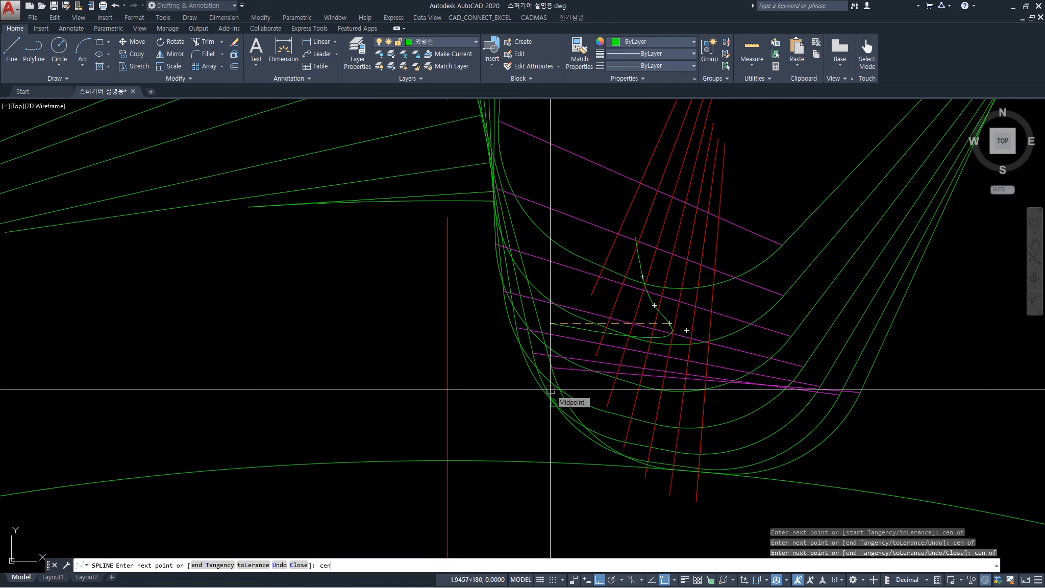
text(cen)
key(Return)
scroll(546, 383, up, 4)
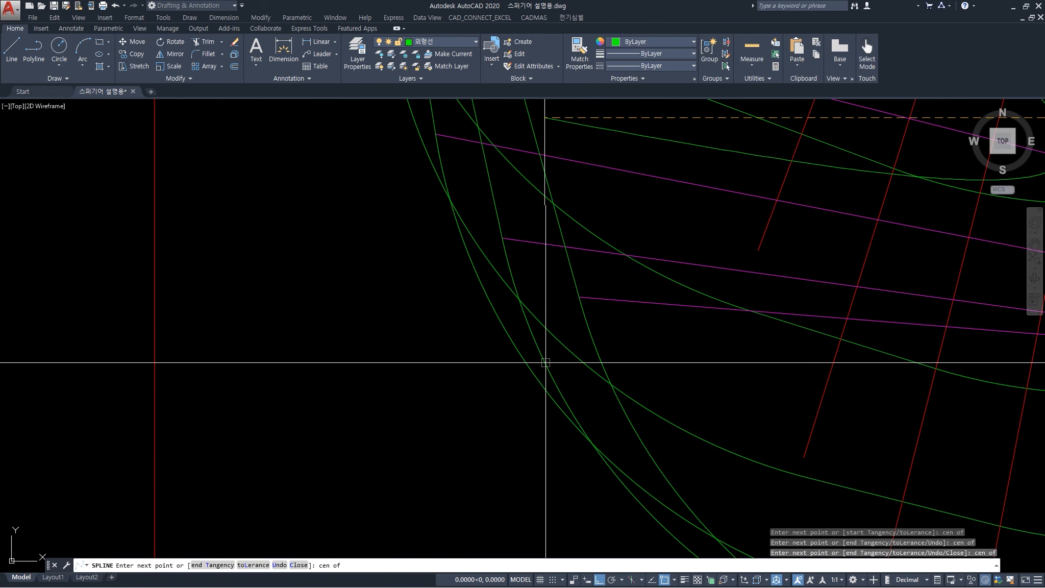
scroll(561, 383, down, 4)
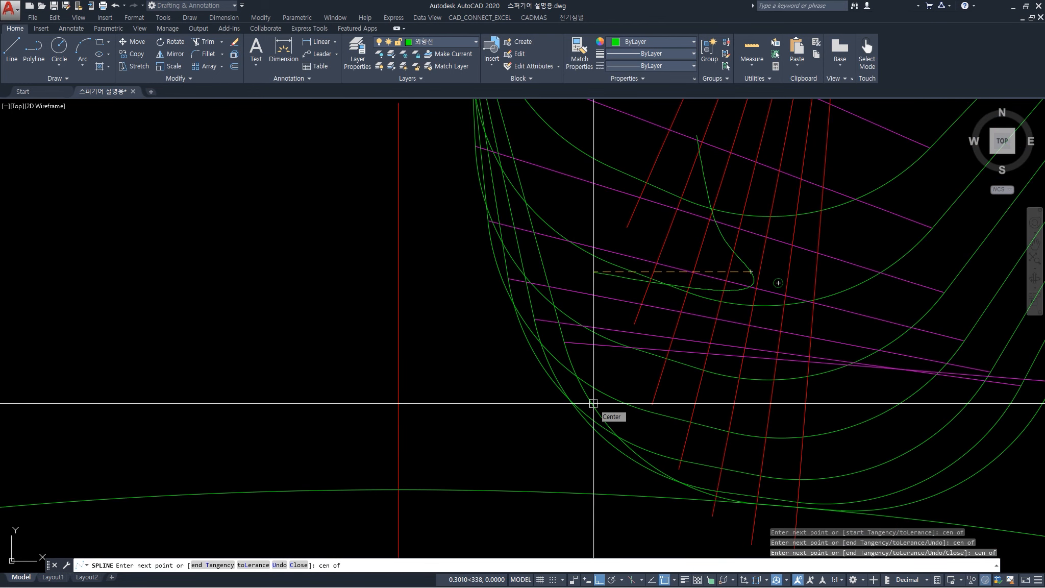
click(593, 403)
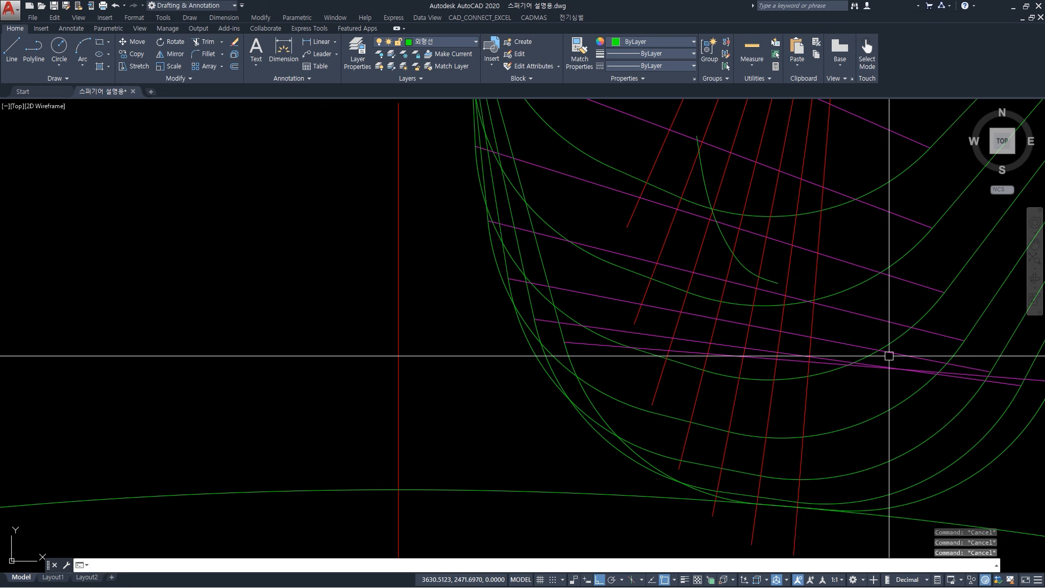
scroll(779, 275, down, 3)
scroll(751, 350, up, 4)
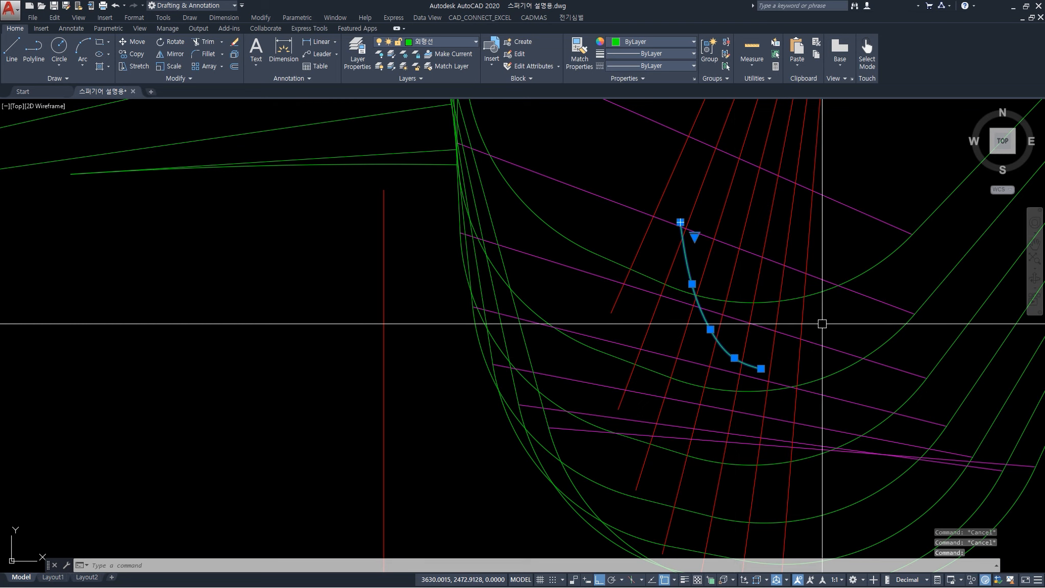
key(Escape)
scroll(684, 357, down, 3)
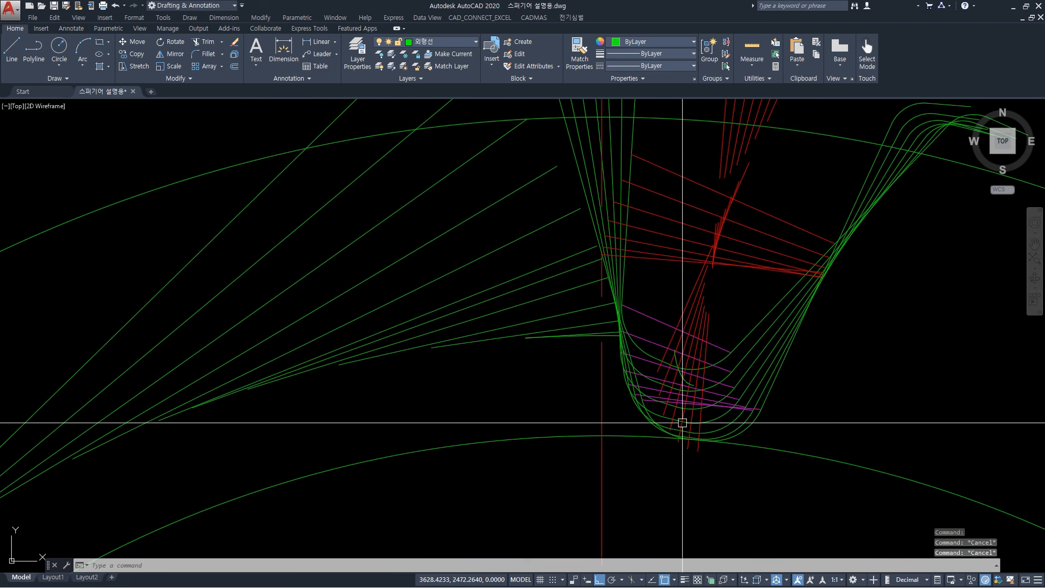
Step: Offset the center-point spline outward to the left root envelope, using the distance from the uppermost fillet arc's center to the arc
scroll(671, 397, up, 5)
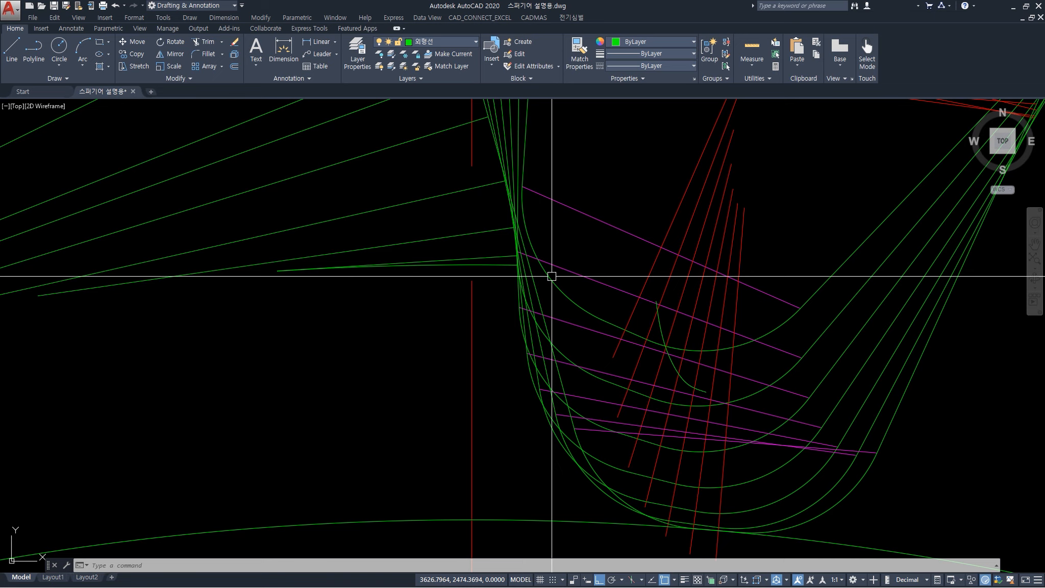
text(o)
key(Return)
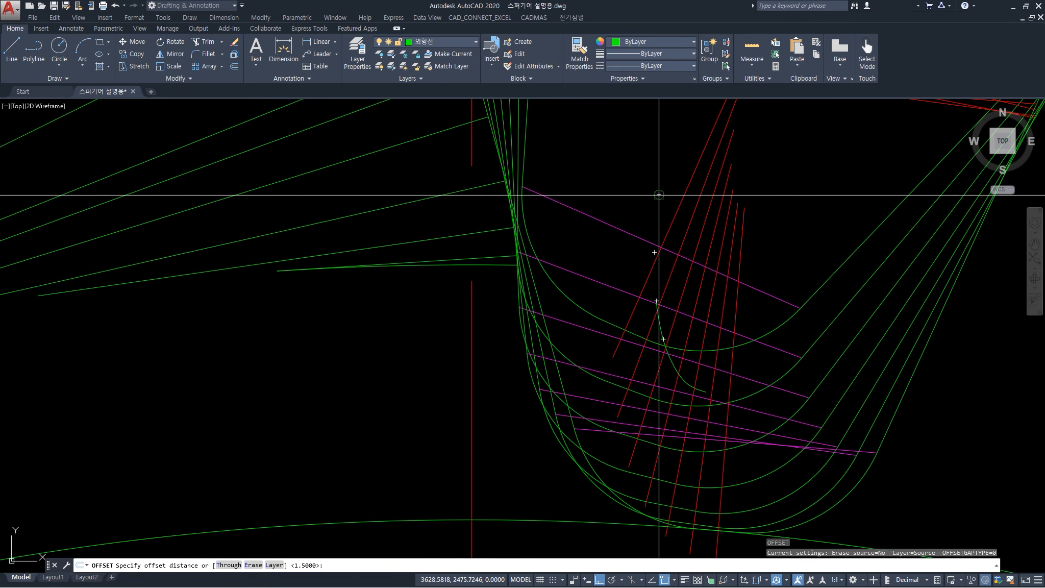
click(659, 195)
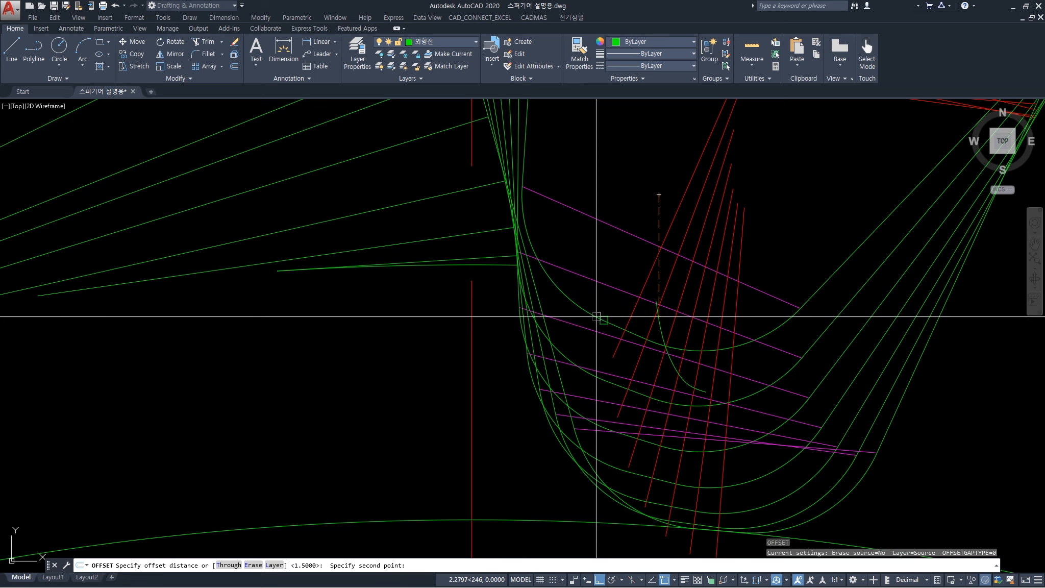
click(603, 319)
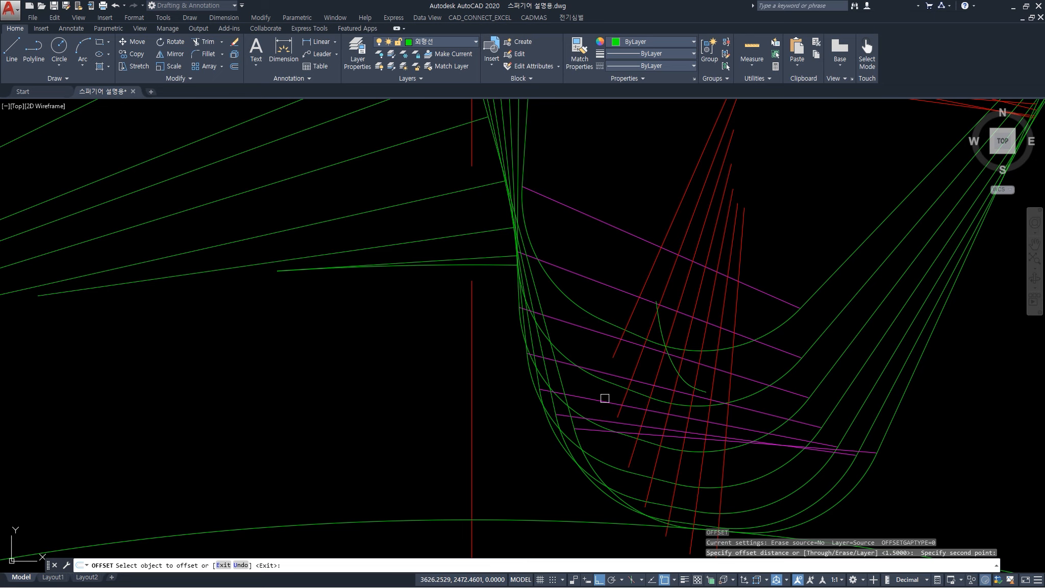
click(661, 324)
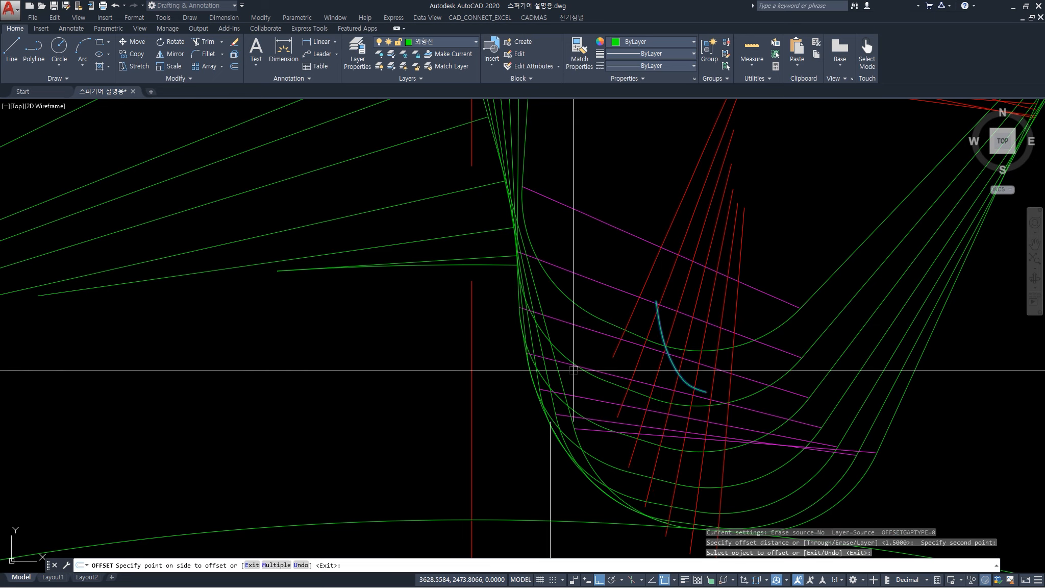
click(371, 424)
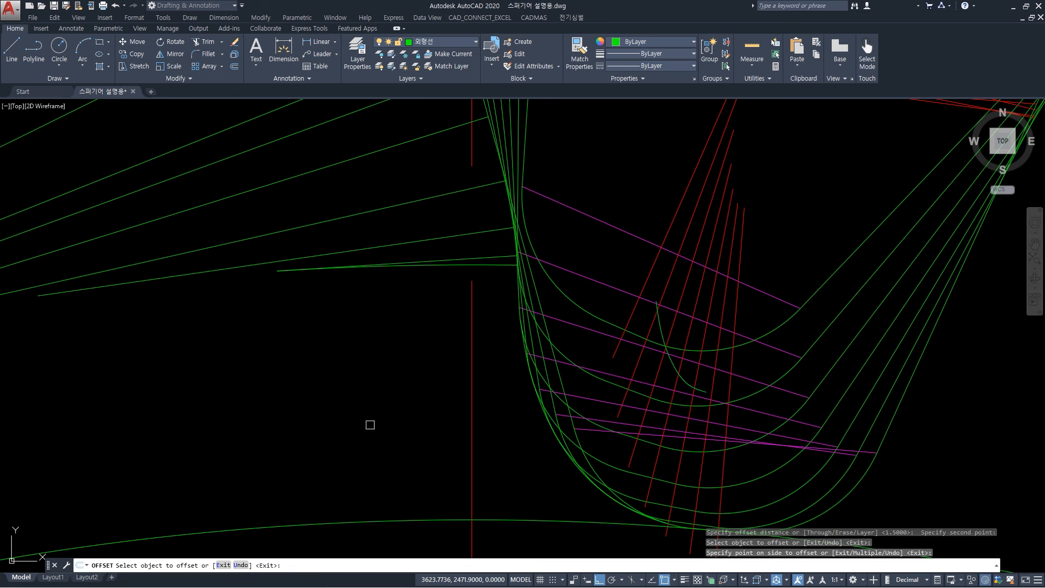
key(Return)
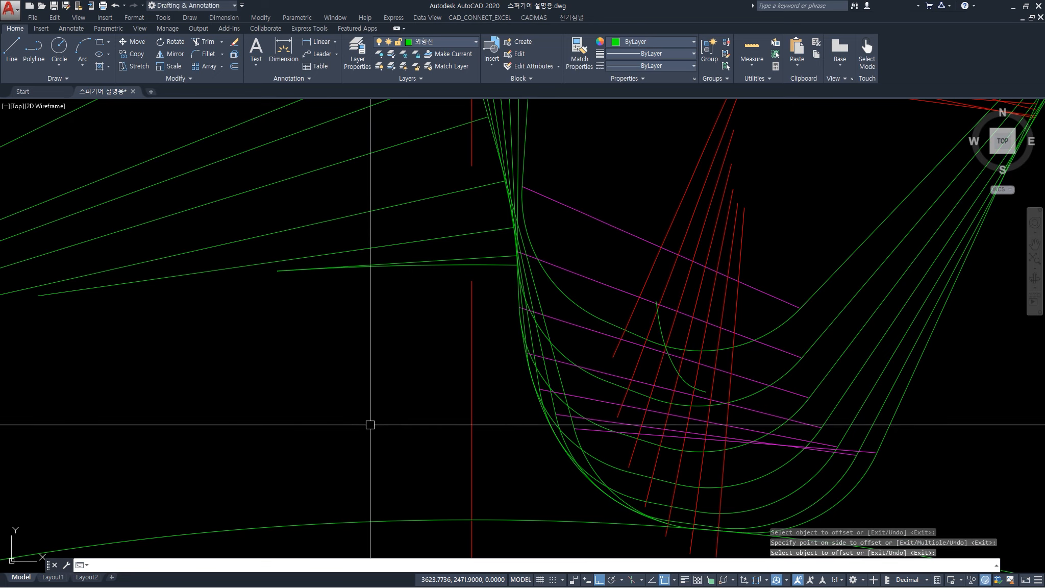
Step: Examine how the offset root curve follows the envelope of the fillet arcs down to the root circle
scroll(370, 424, up, 5)
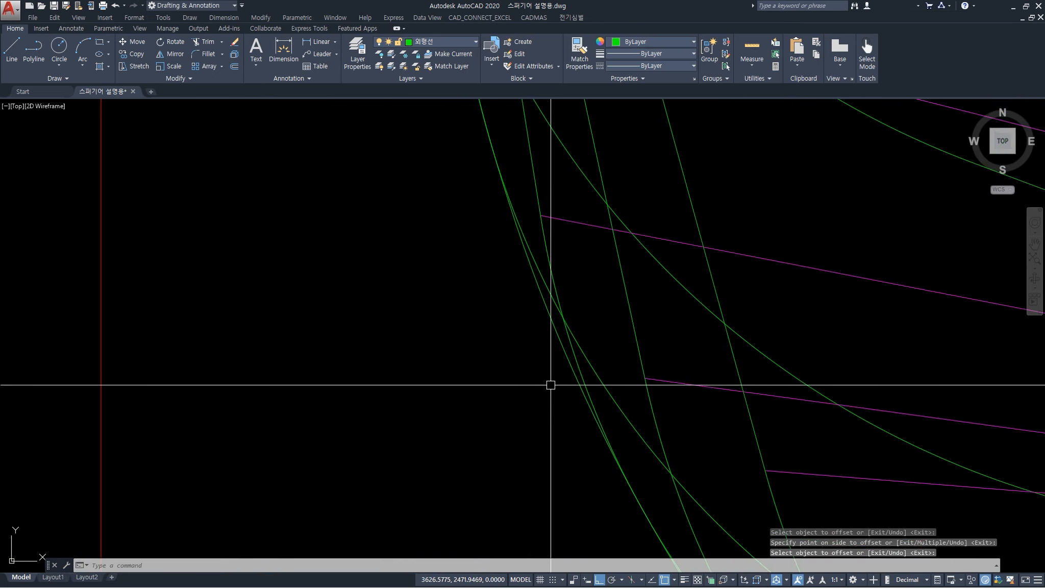
click(561, 348)
scroll(606, 454, down, 3)
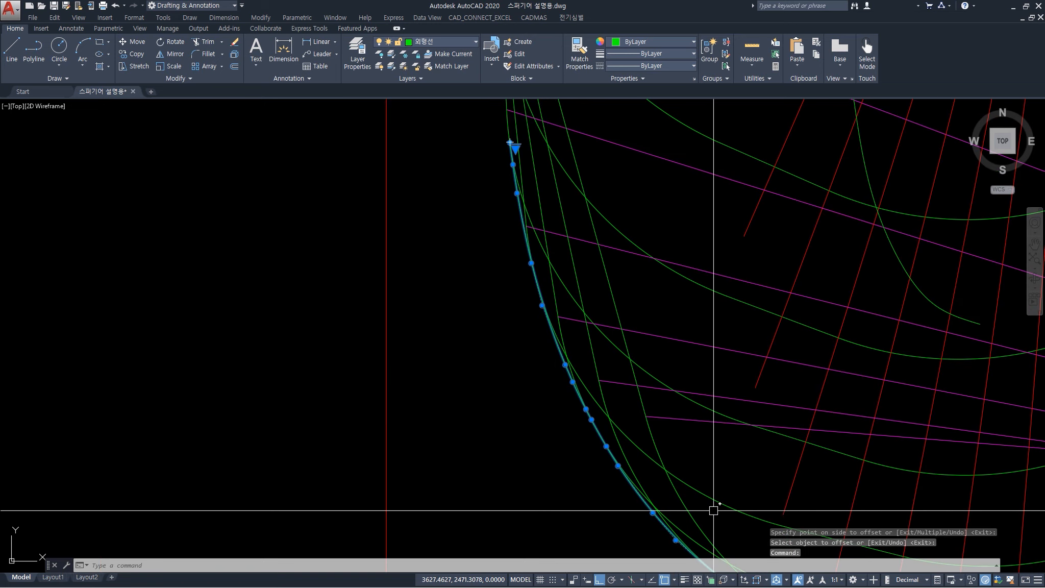
scroll(711, 501, down, 3)
middle_drag(699, 452, 597, 377)
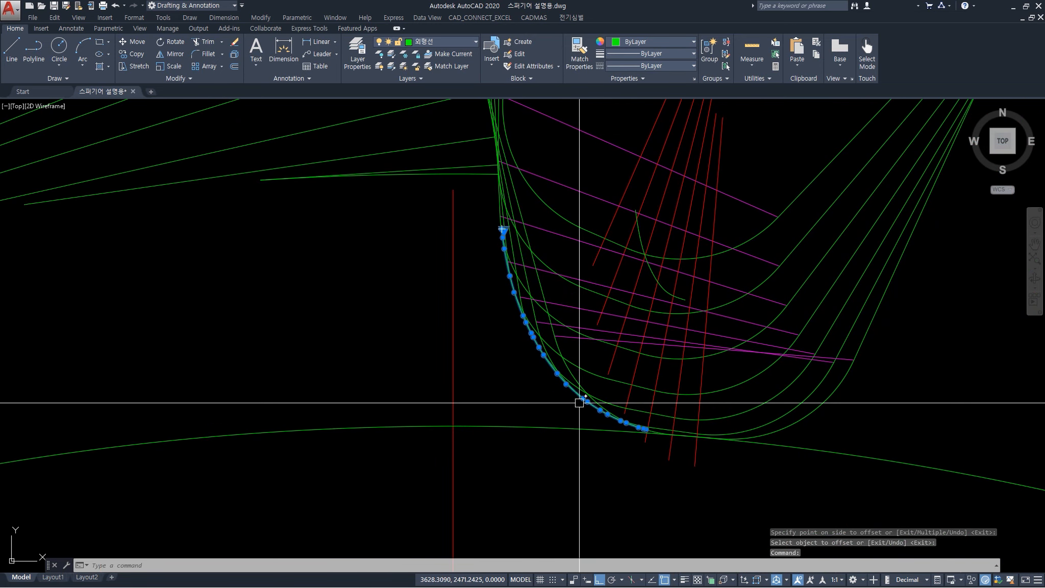
scroll(614, 408, down, 3)
scroll(640, 399, up, 2)
key(Escape)
key(Escape)
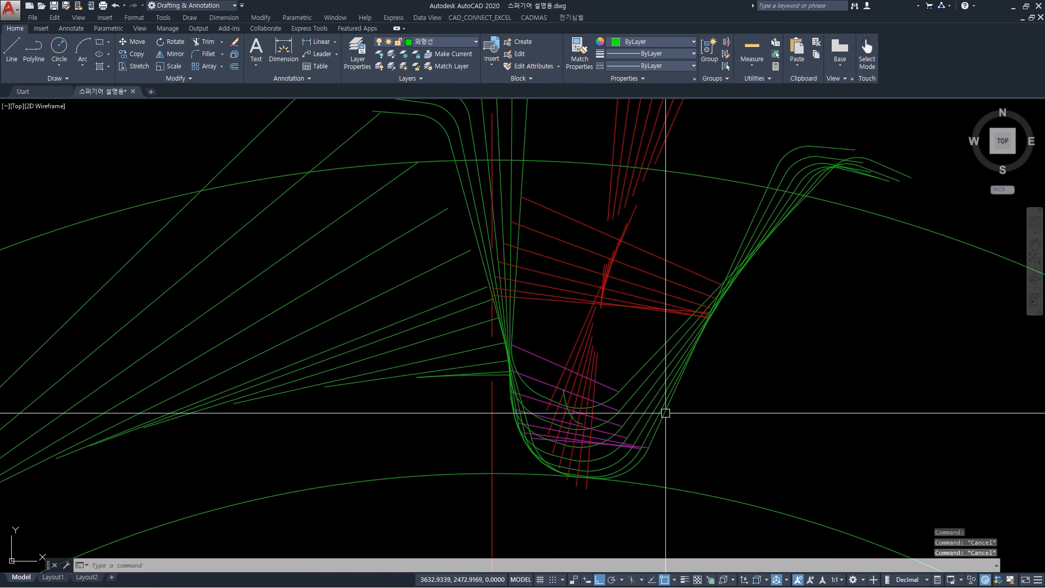
click(712, 363)
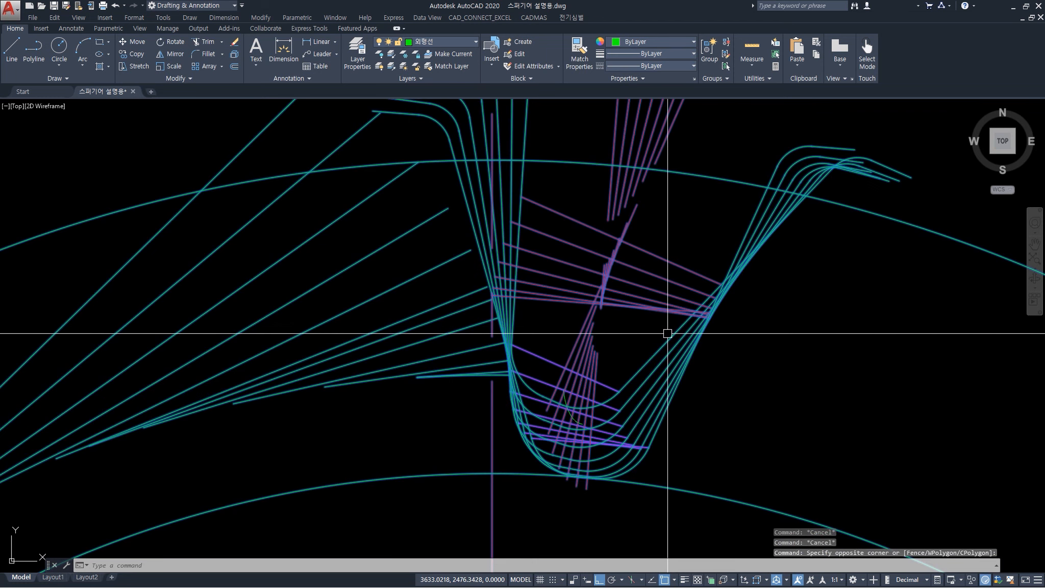
key(Escape)
click(715, 384)
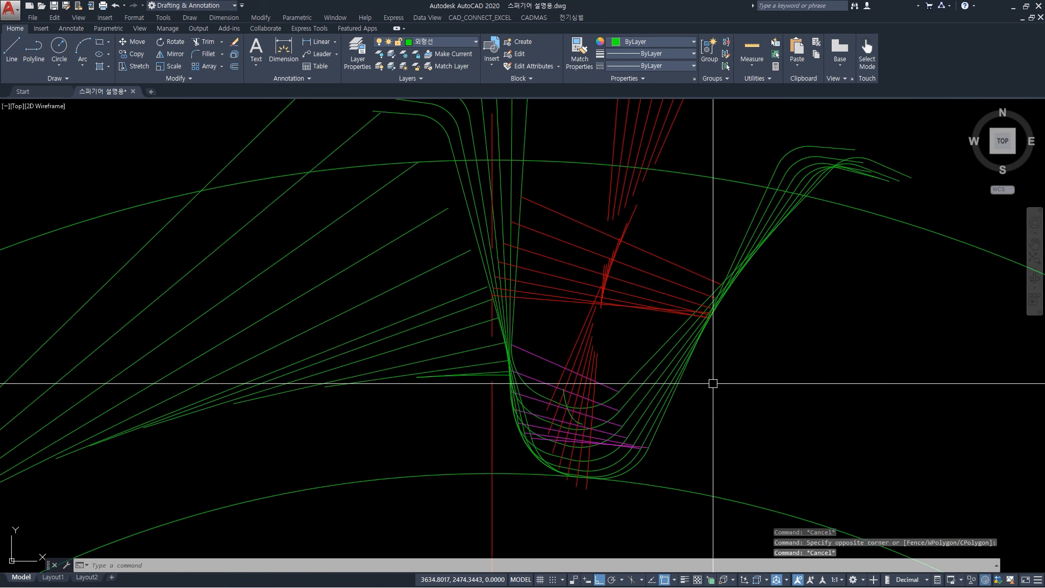
key(Escape)
Step: Explode the gear blank block and erase the accumulated rack tooth profiles from the tooth space
scroll(722, 400, down, 4)
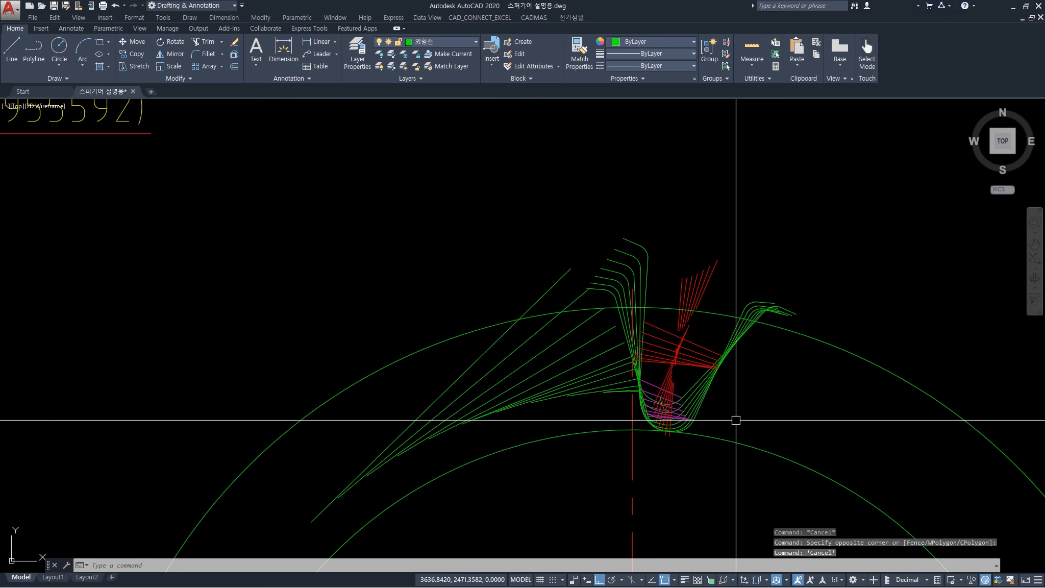
middle_drag(735, 420, 655, 387)
text(x)
key(Return)
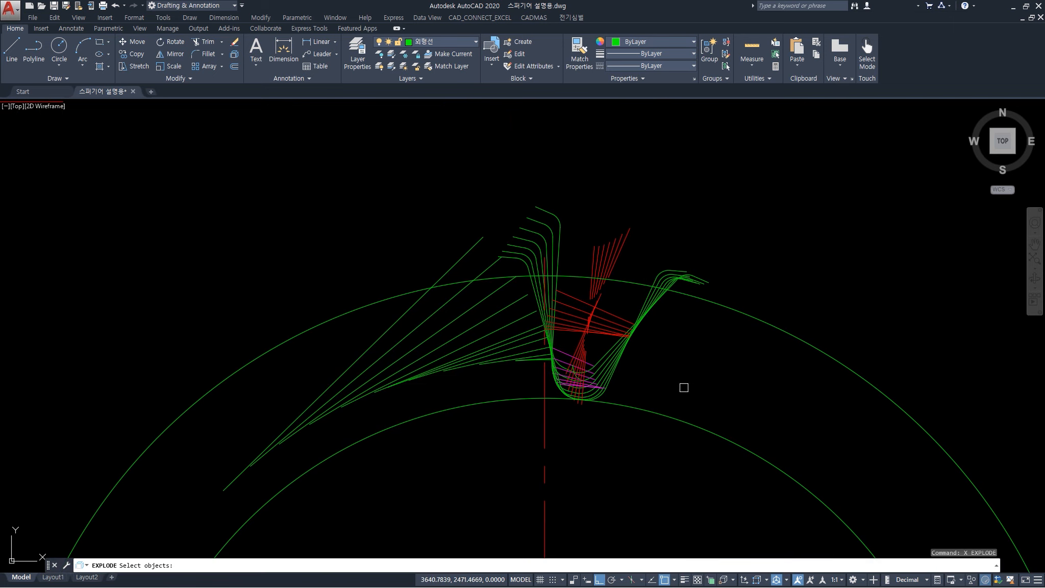
click(683, 387)
click(646, 443)
key(Return)
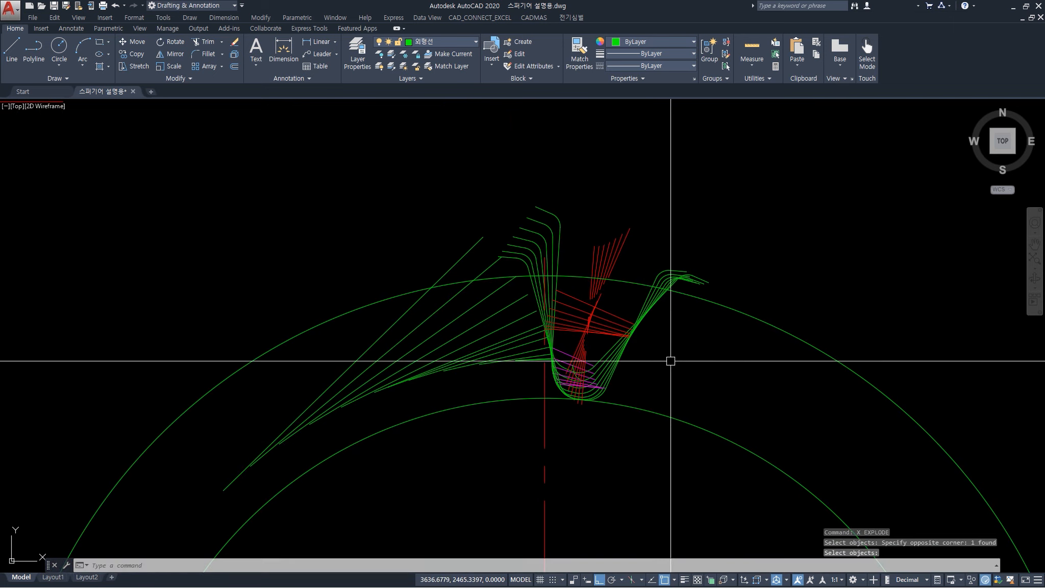
click(670, 356)
key(Delete)
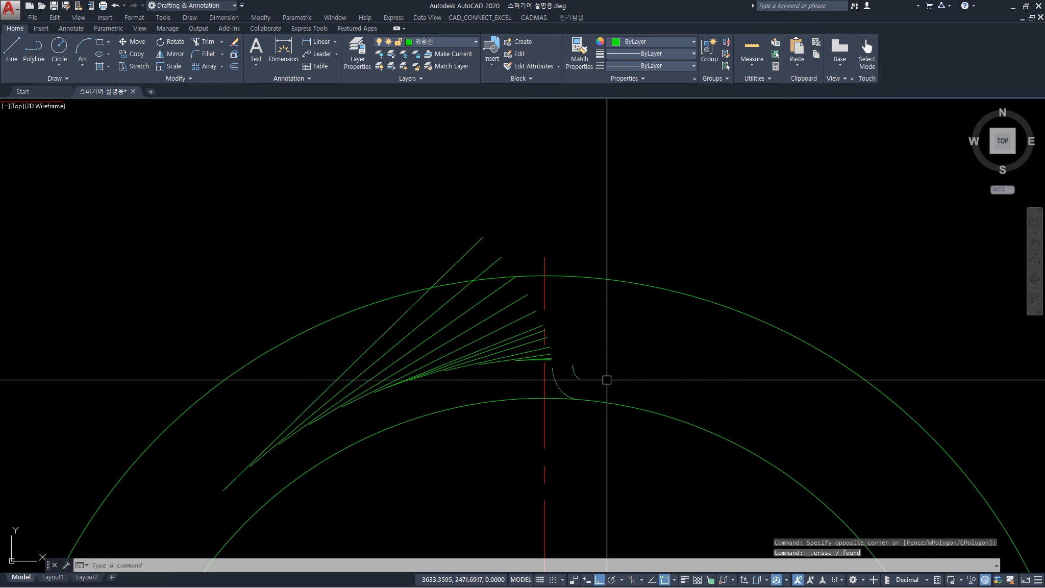
Step: Examine the gap between the offset root curve and the ends of the fanned tangent lines above it
scroll(556, 383, up, 8)
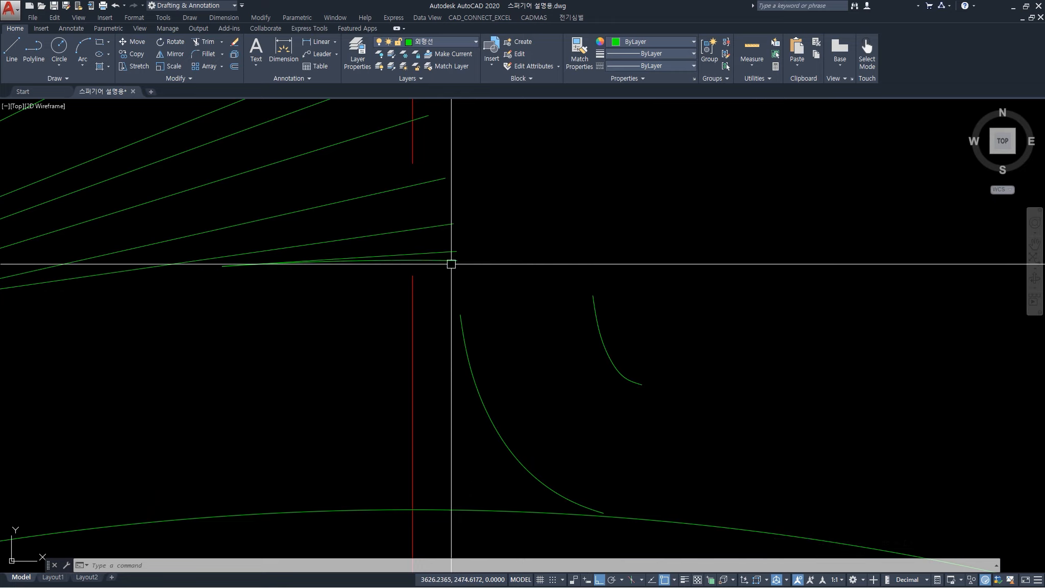
scroll(456, 287, down, 8)
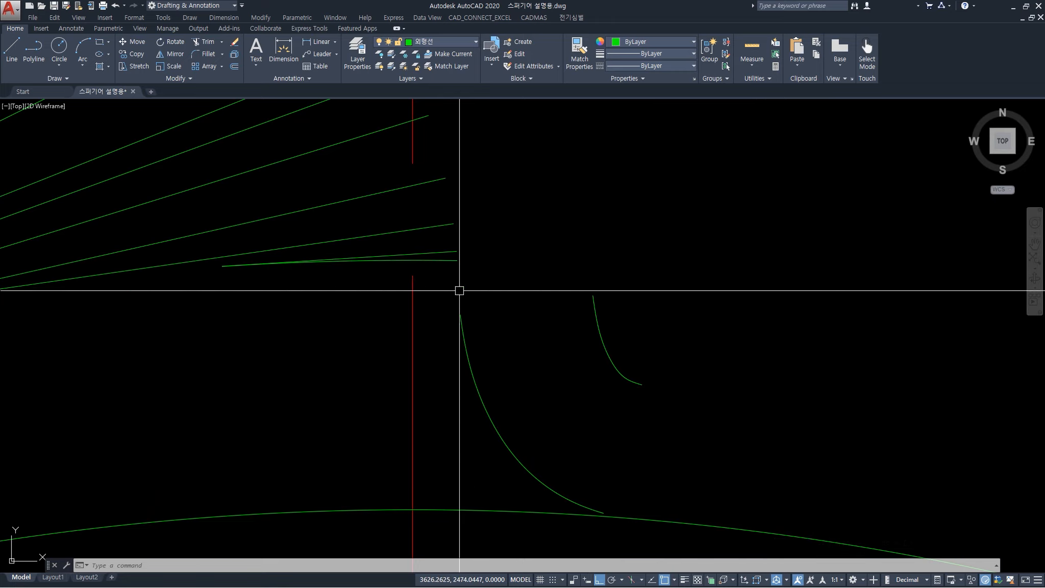
middle_drag(446, 208, 459, 254)
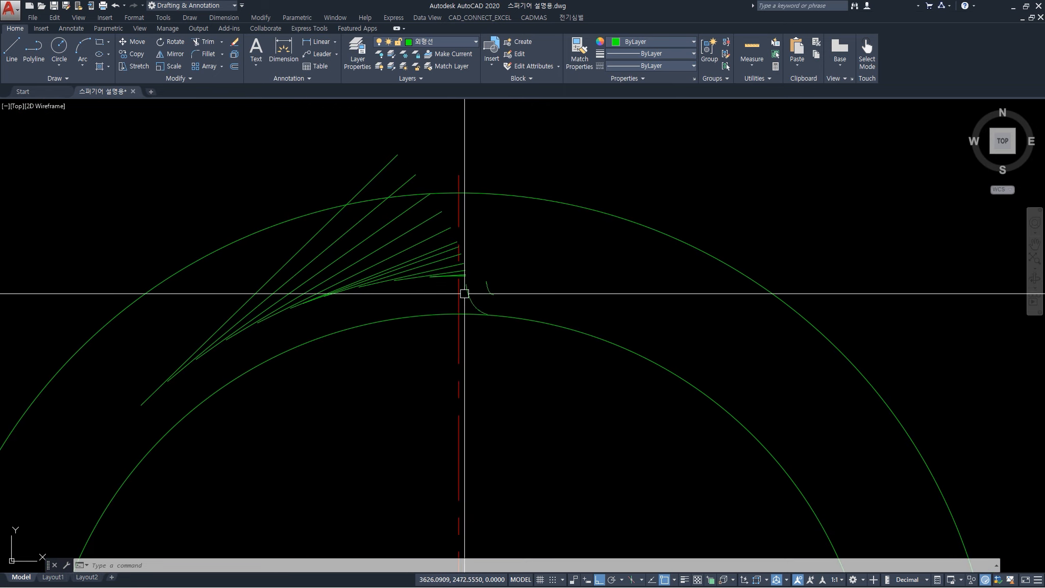
scroll(464, 294, up, 5)
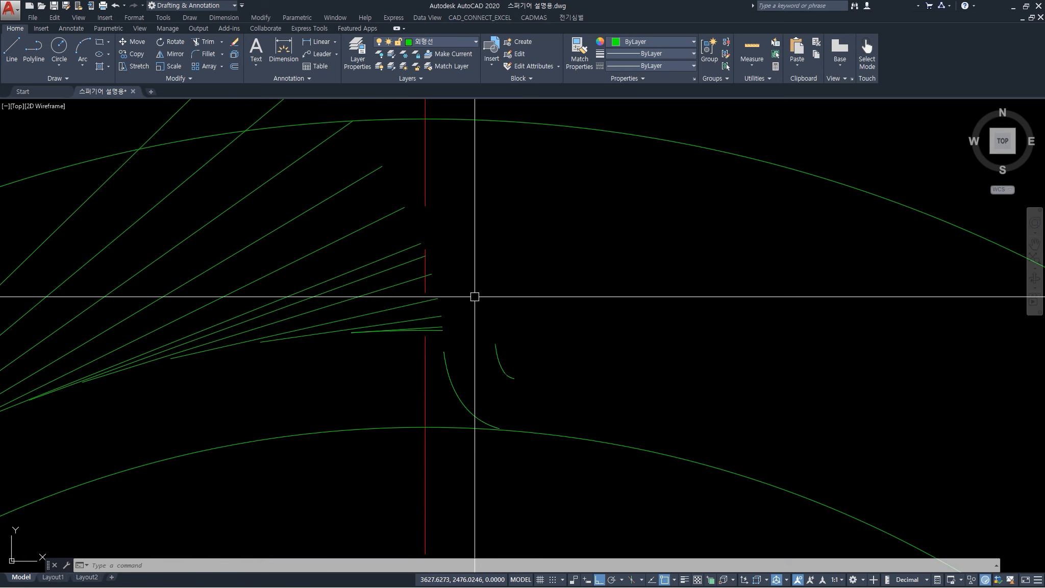
scroll(376, 366, down, 2)
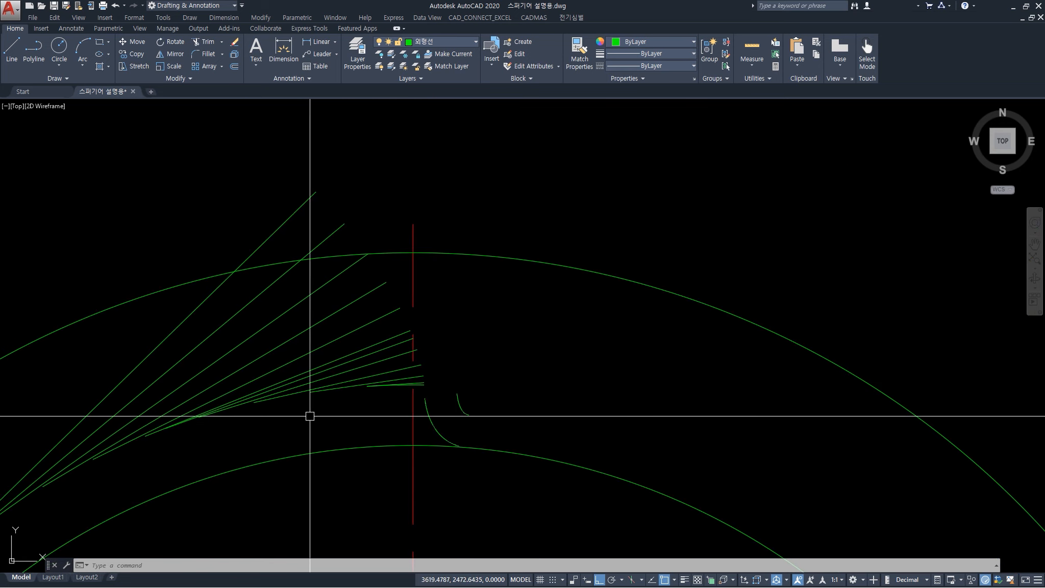
click(289, 401)
click(146, 326)
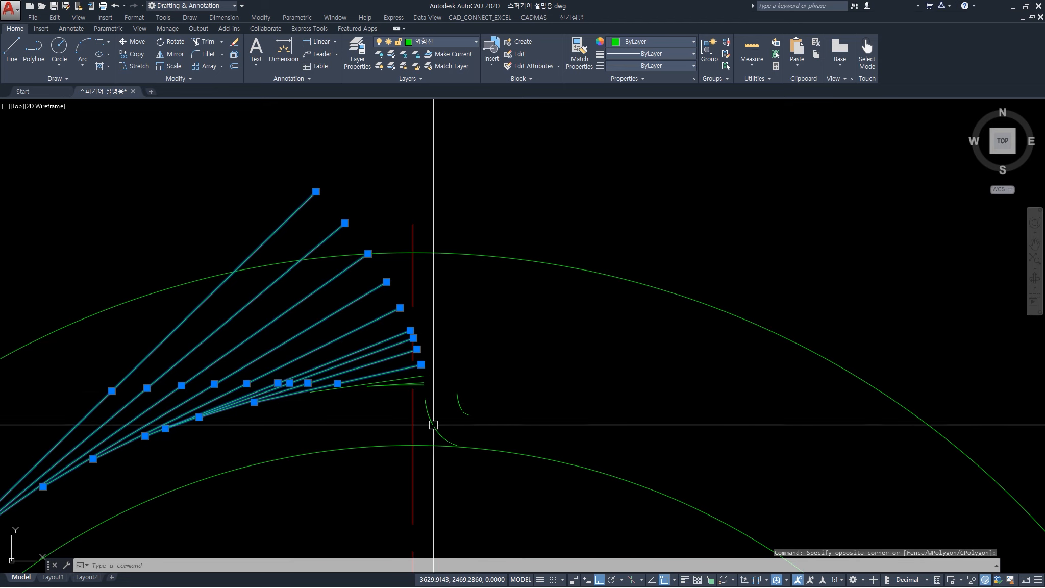
key(Escape)
key(Escape)
key(Escape)
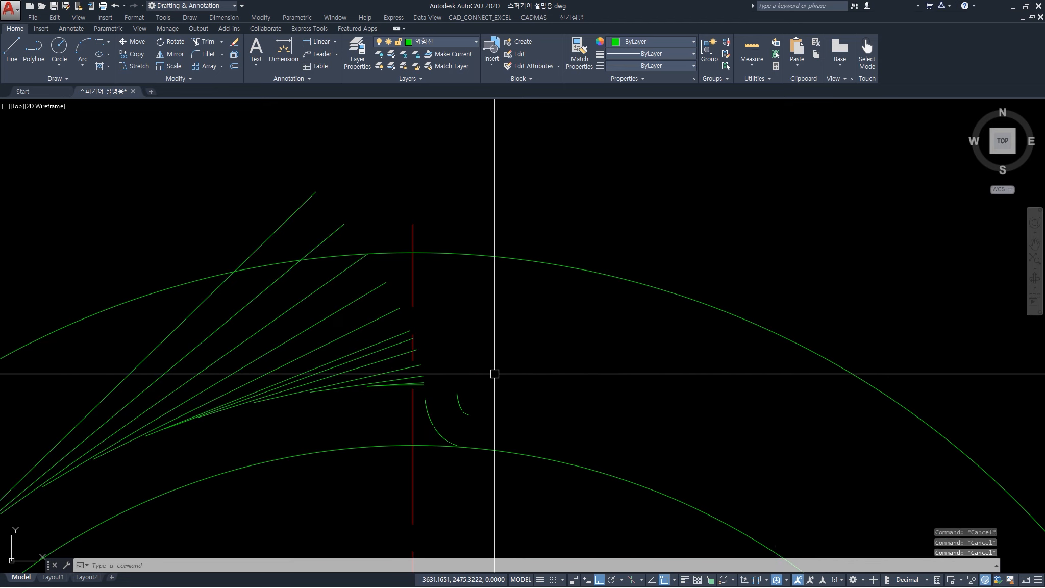
Step: Draw a fit spline through the ends of the fanned tangent lines, from the uppermost line down to the upper end of the root curve
text(sp)
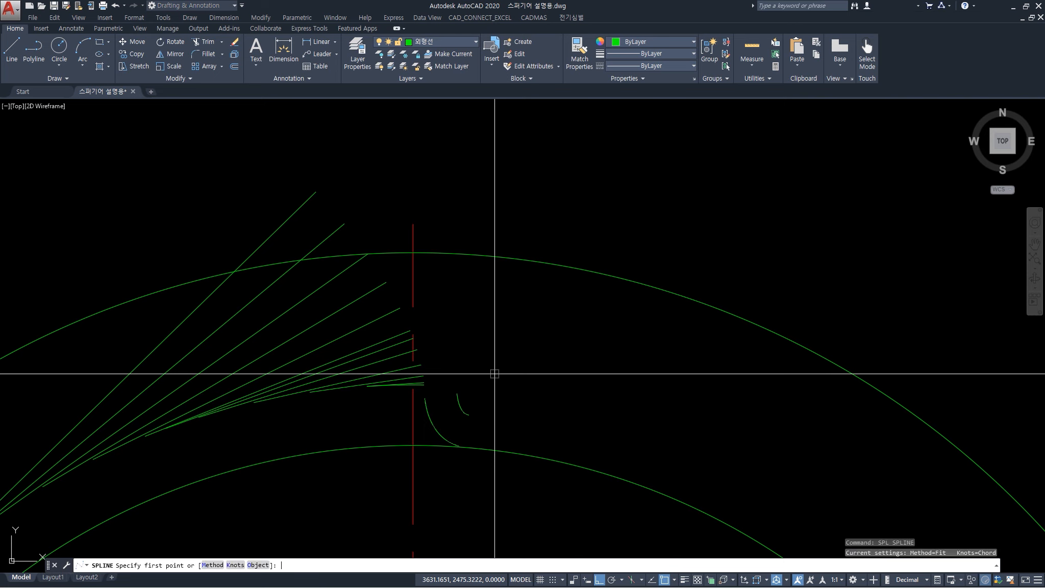
click(316, 192)
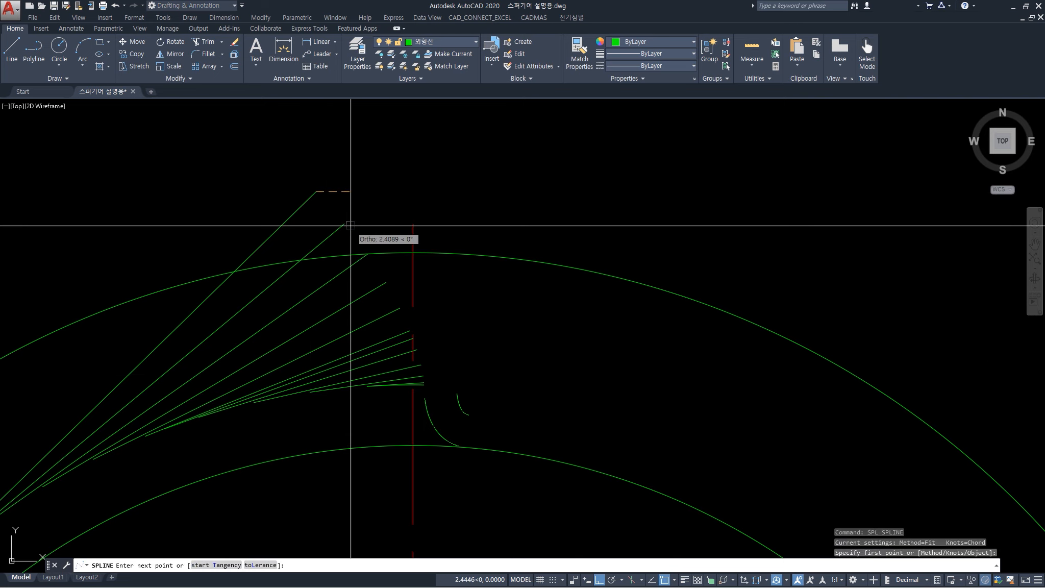
click(345, 223)
scroll(363, 252, up, 4)
click(368, 254)
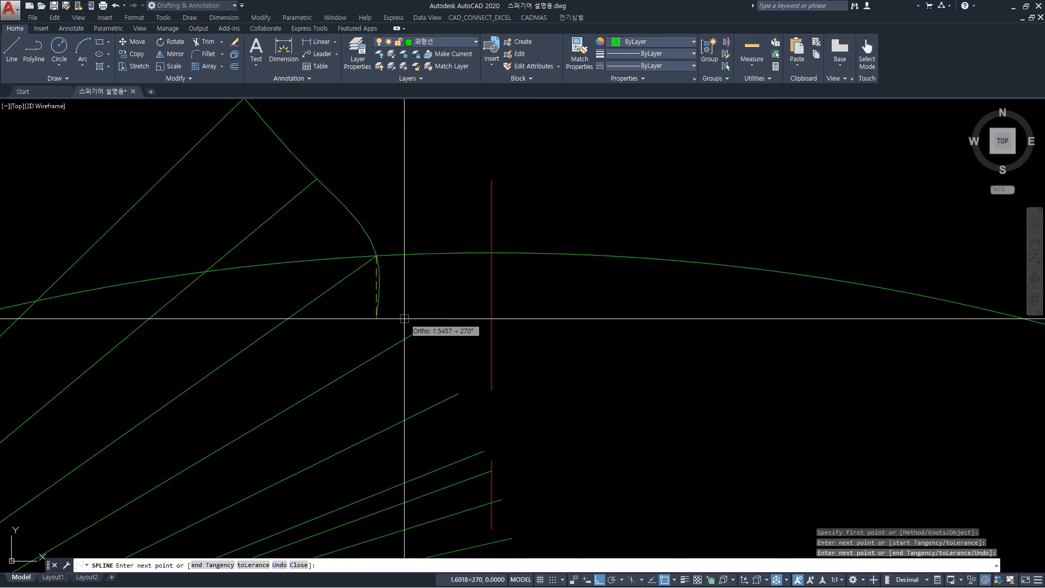
click(422, 329)
click(451, 394)
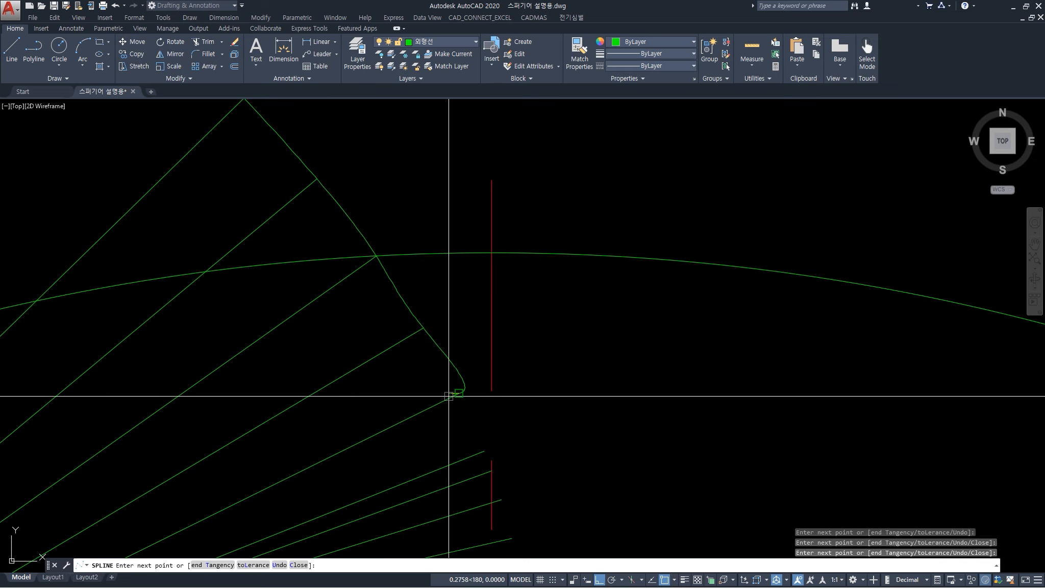
click(484, 451)
click(491, 470)
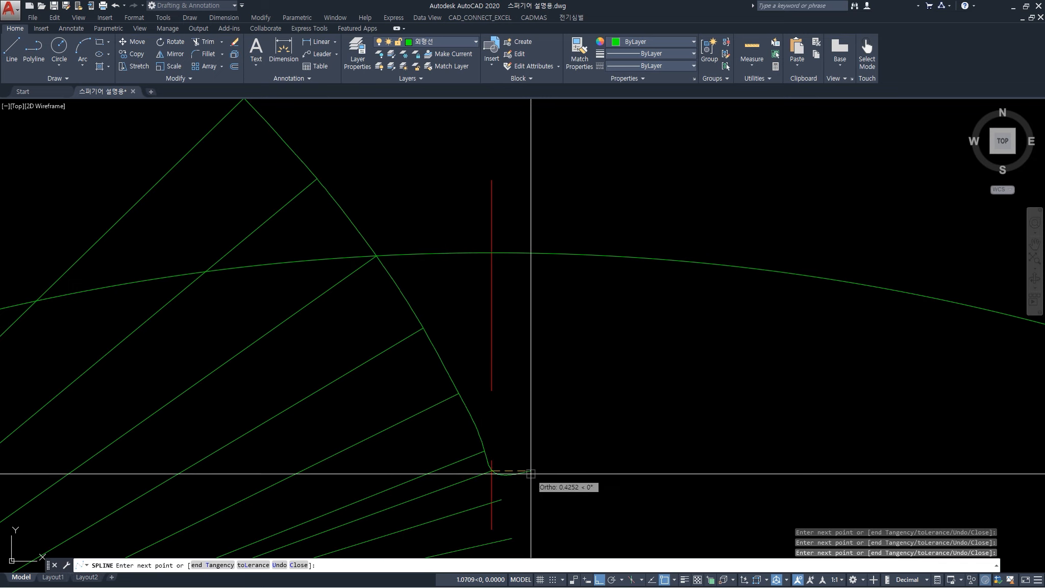
middle_drag(497, 501, 467, 329)
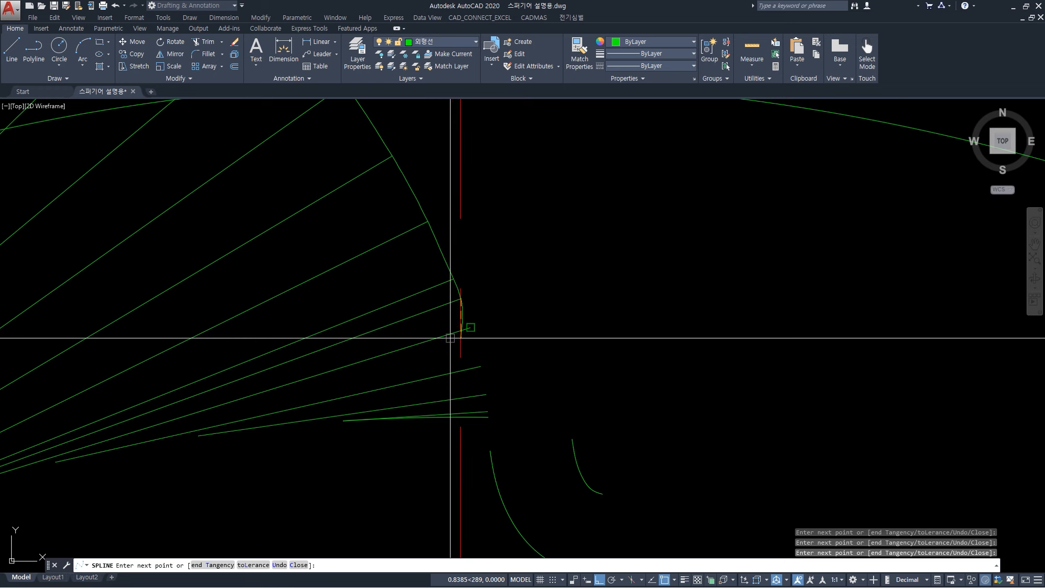
click(470, 328)
click(481, 366)
click(486, 394)
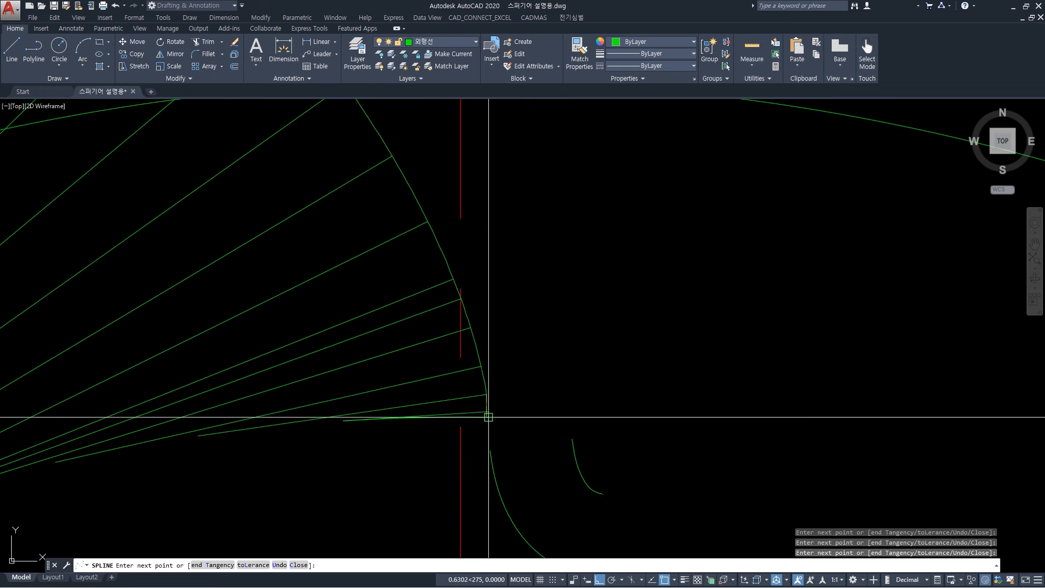
scroll(488, 417, up, 2)
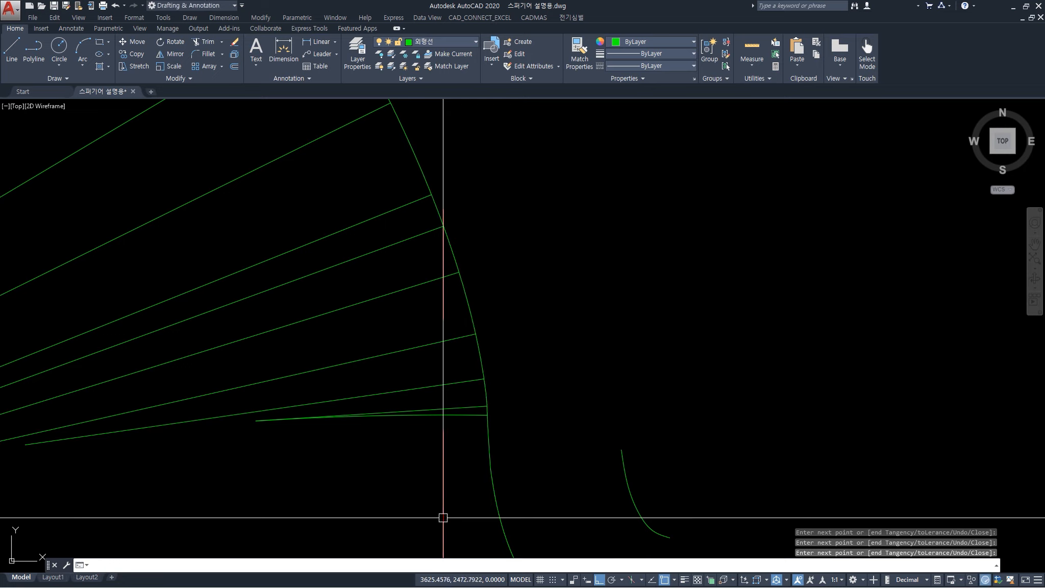
Step: Erase the leftover fillet center-point spline beside the root curve and all the fanned tangent lines
scroll(443, 518, down, 4)
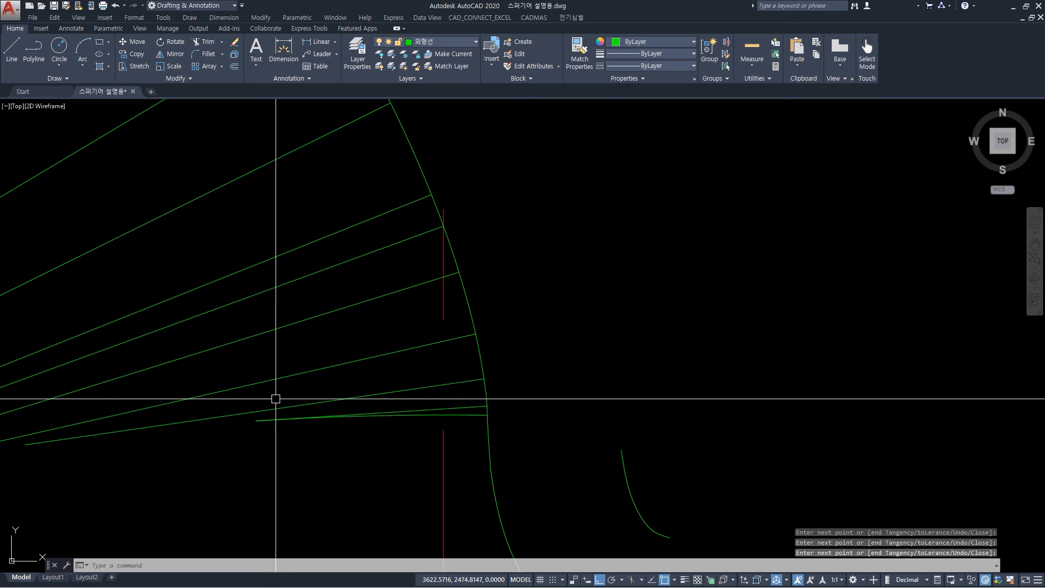
click(480, 427)
click(453, 393)
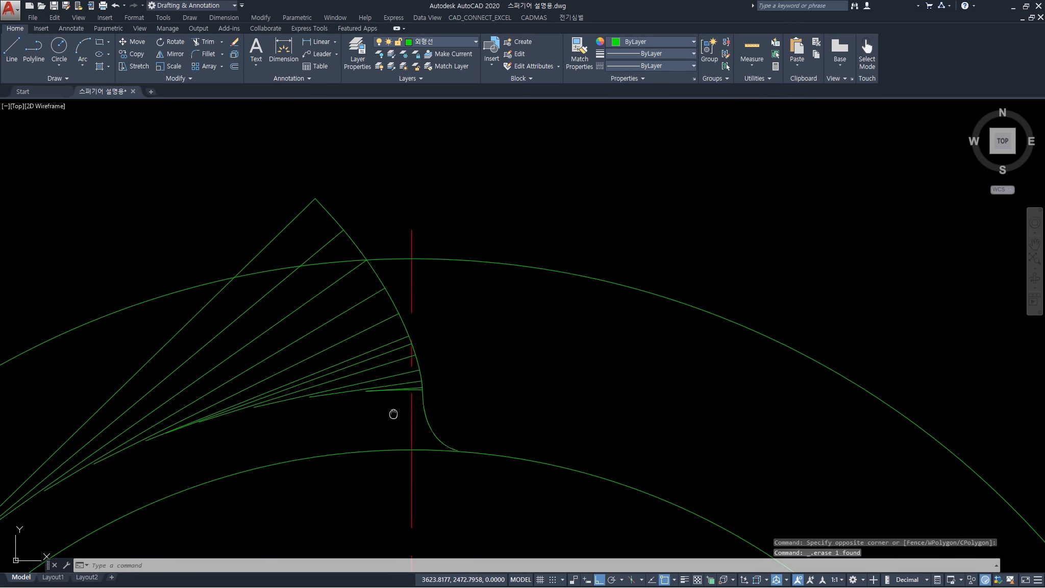
middle_drag(380, 412, 550, 410)
click(558, 402)
click(310, 349)
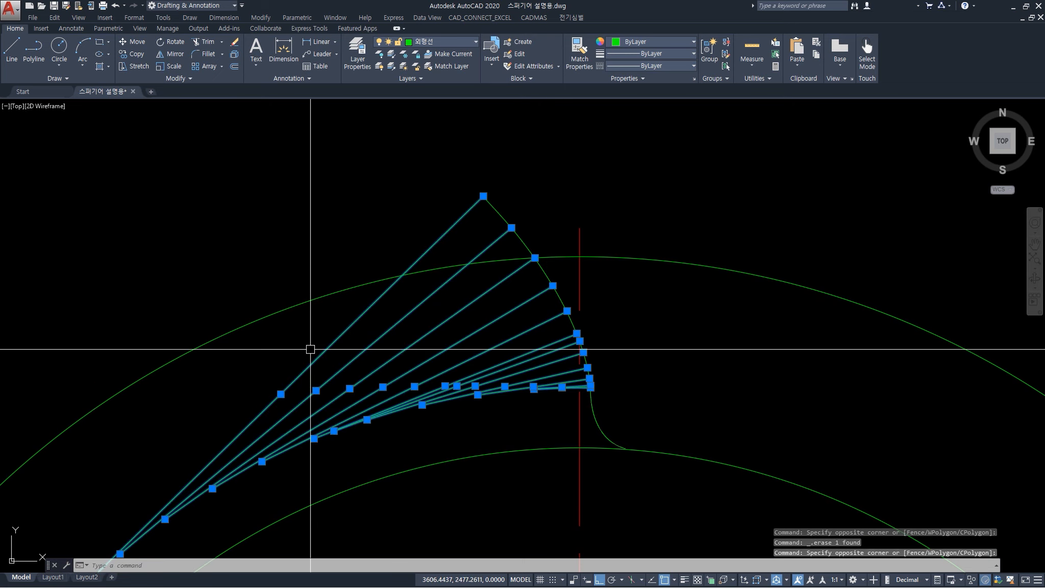
key(Delete)
key(Escape)
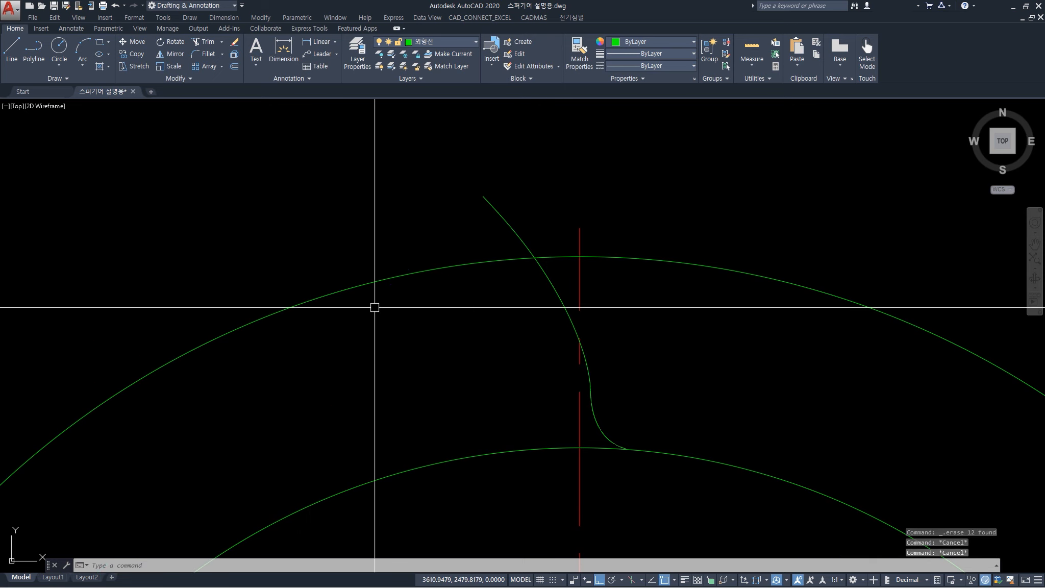
Step: Trim the part of the flank spline that extends beyond the outer circle
text(tr)
key(space)
click(485, 286)
click(483, 244)
key(space)
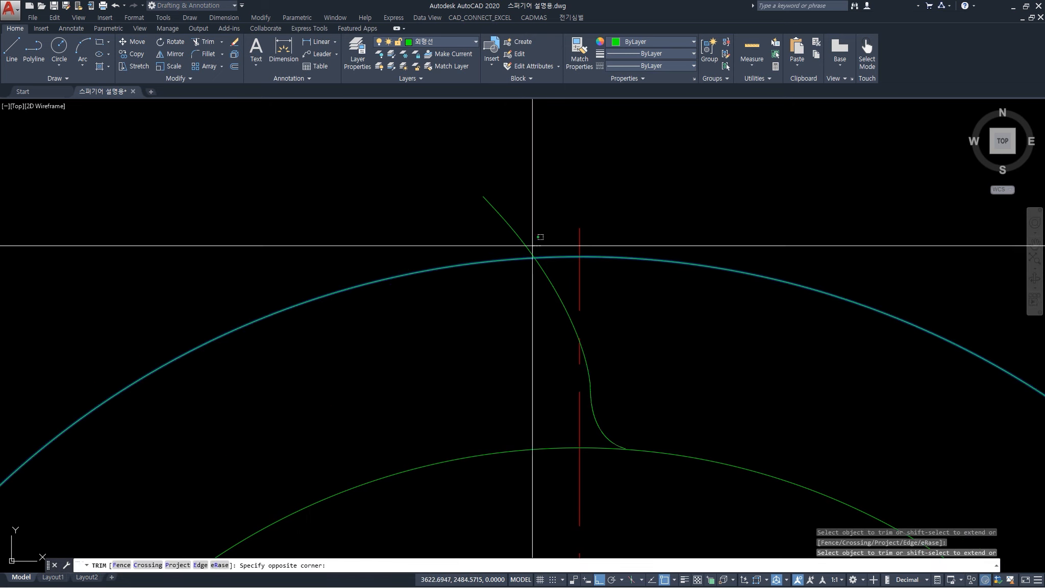
click(515, 227)
key(Escape)
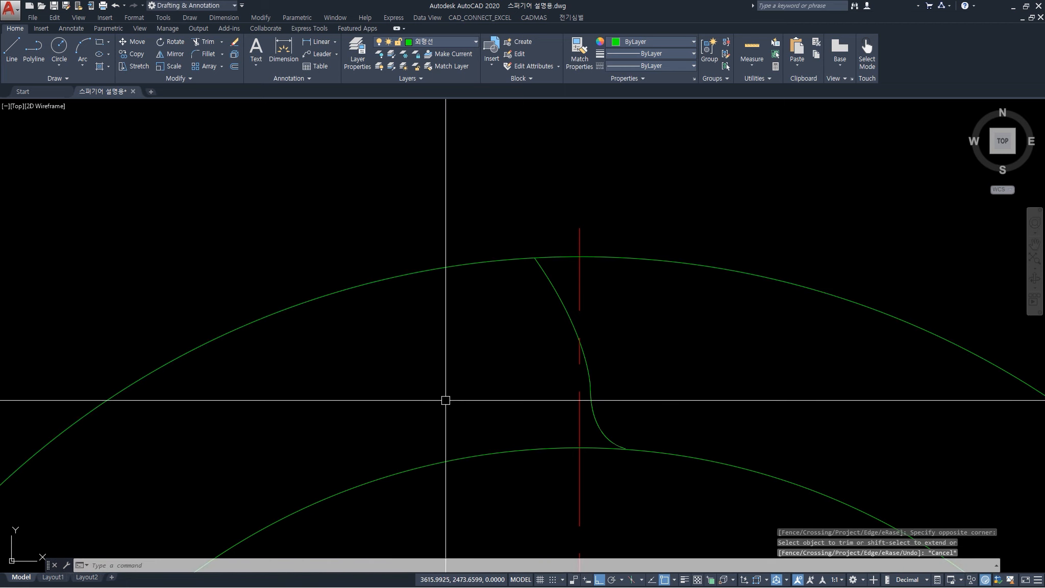
Step: Close the short pitch arc near the horizontal centerline into a full pitch circle with Join
scroll(445, 400, down, 5)
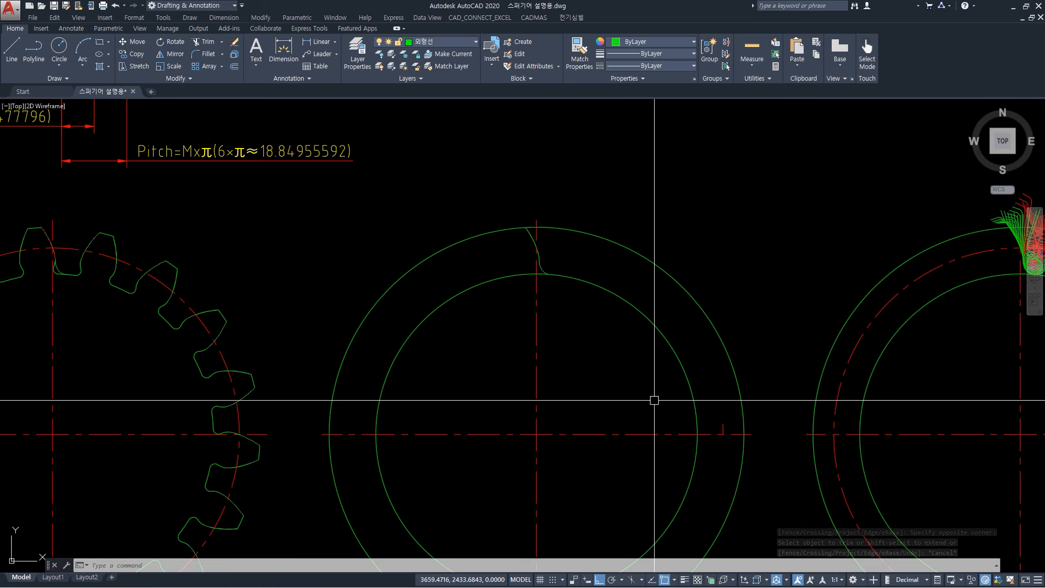
text(j)
key(space)
scroll(713, 424, up, 4)
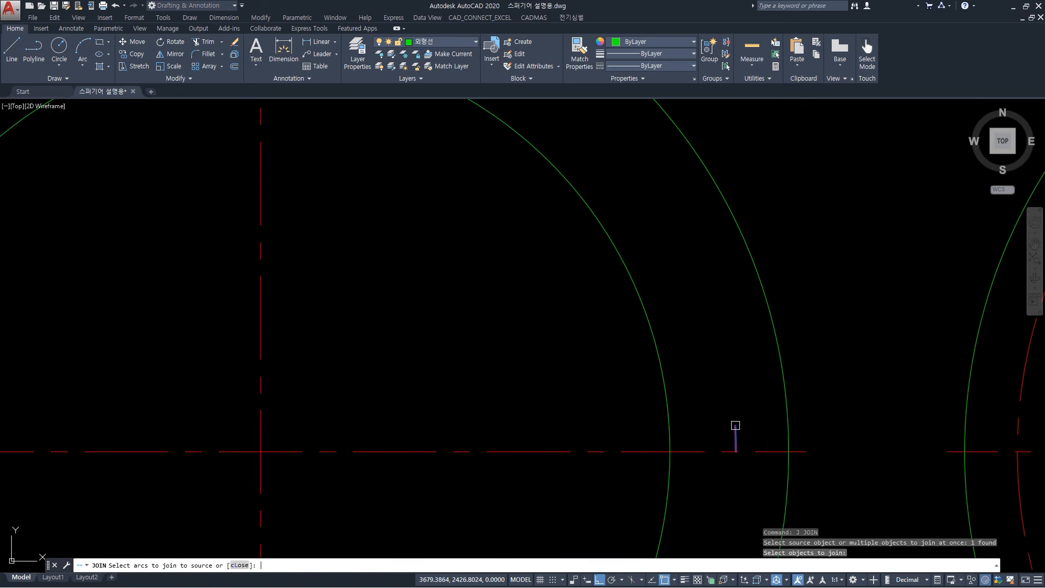
key(Return)
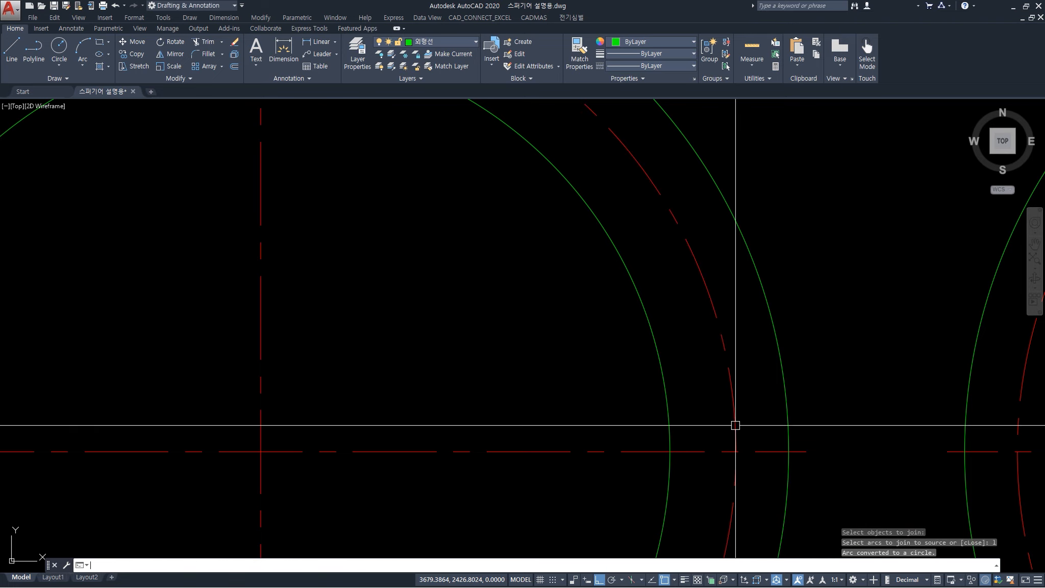
scroll(735, 425, down, 8)
scroll(664, 431, up, 4)
key(Escape)
key(Escape)
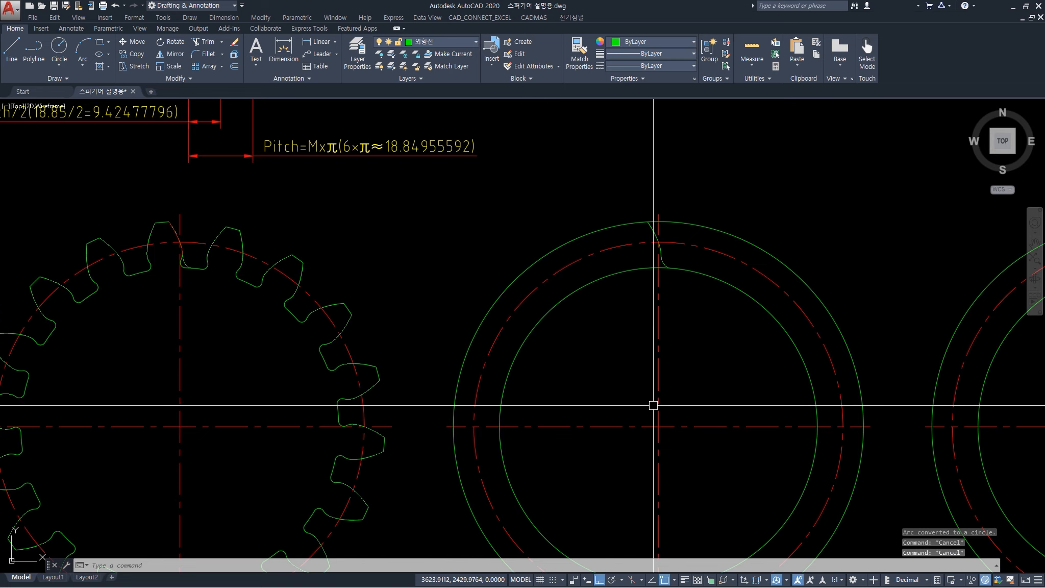
Step: Trim the pitch circle at the gear's centerlines and erase the leftover arc, keeping only the upper-left quarter
key(Escape)
text(tr)
key(space)
click(676, 446)
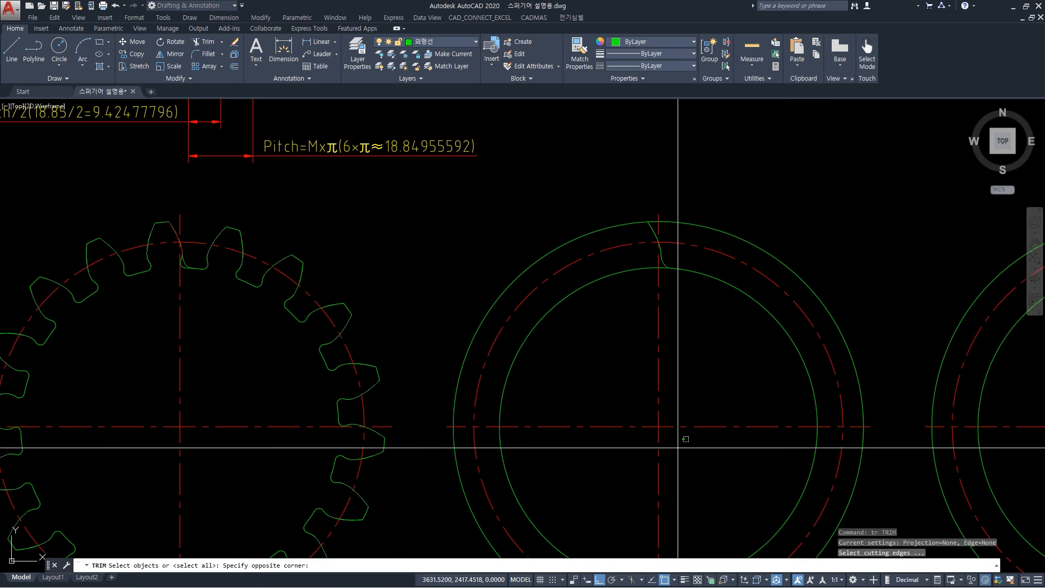
click(622, 404)
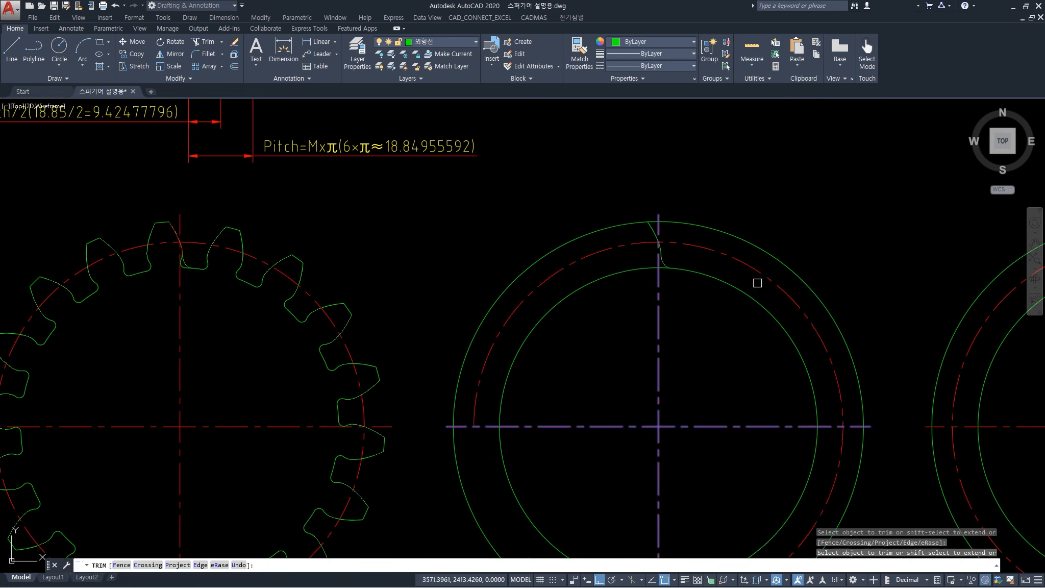
key(space)
click(840, 466)
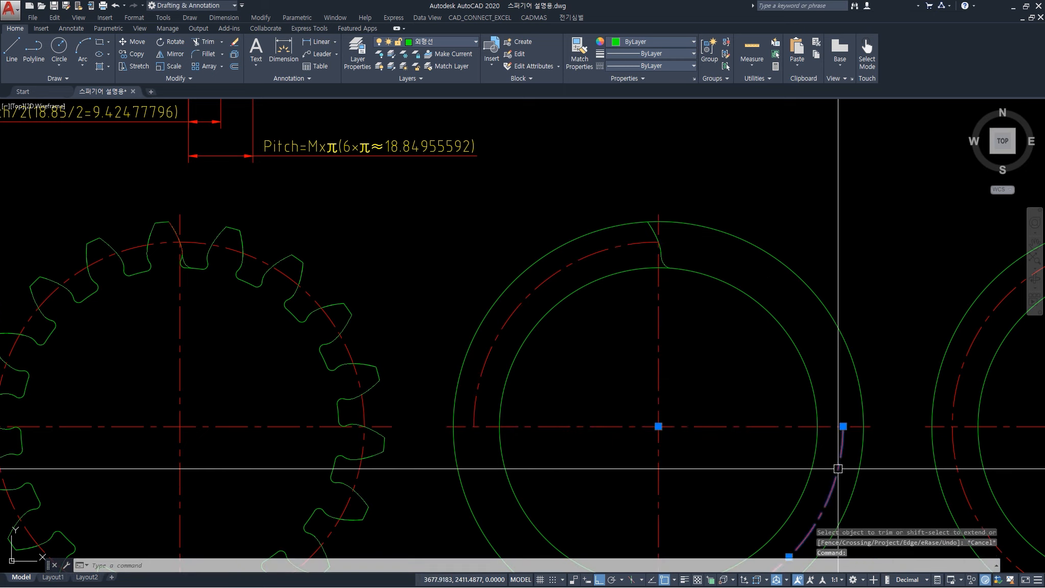
key(Delete)
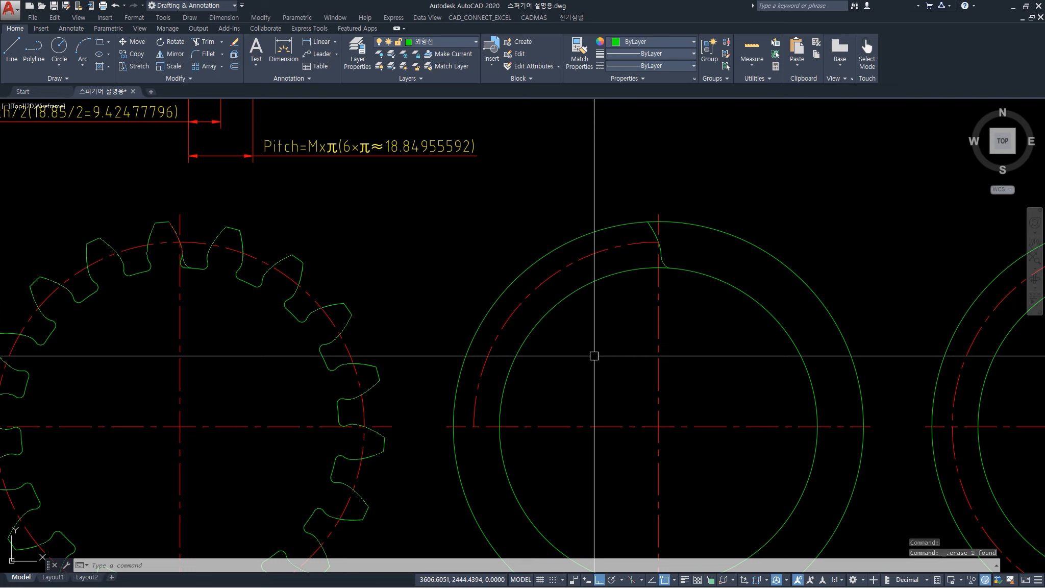
Step: Lengthen the quarter pitch arc to a total length of 6*pi, calculated with CAL, keeping its end at the vertical centerline
text(len)
key(space)
text(t)
key(space)
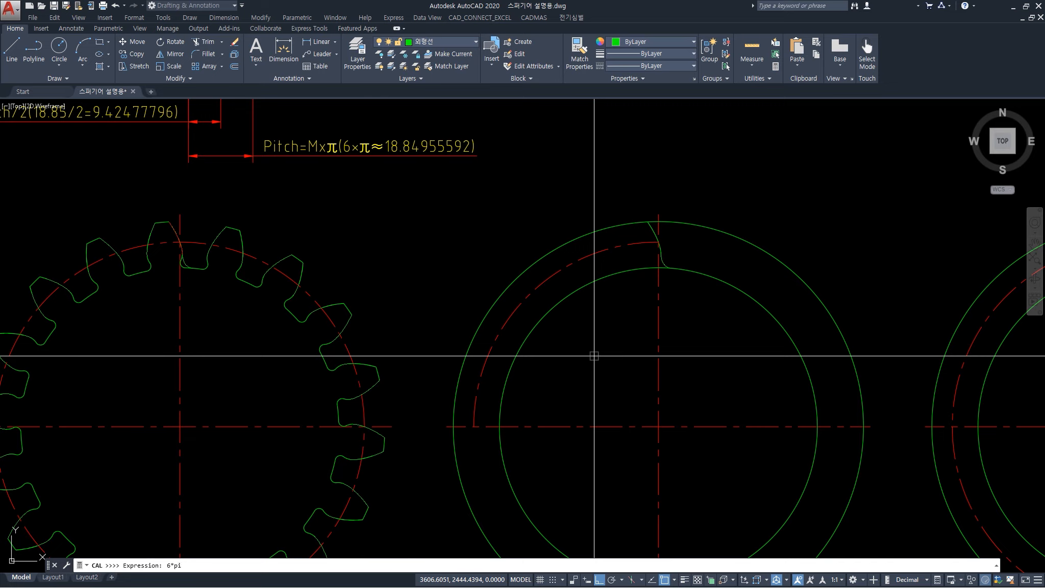
key(Return)
click(468, 402)
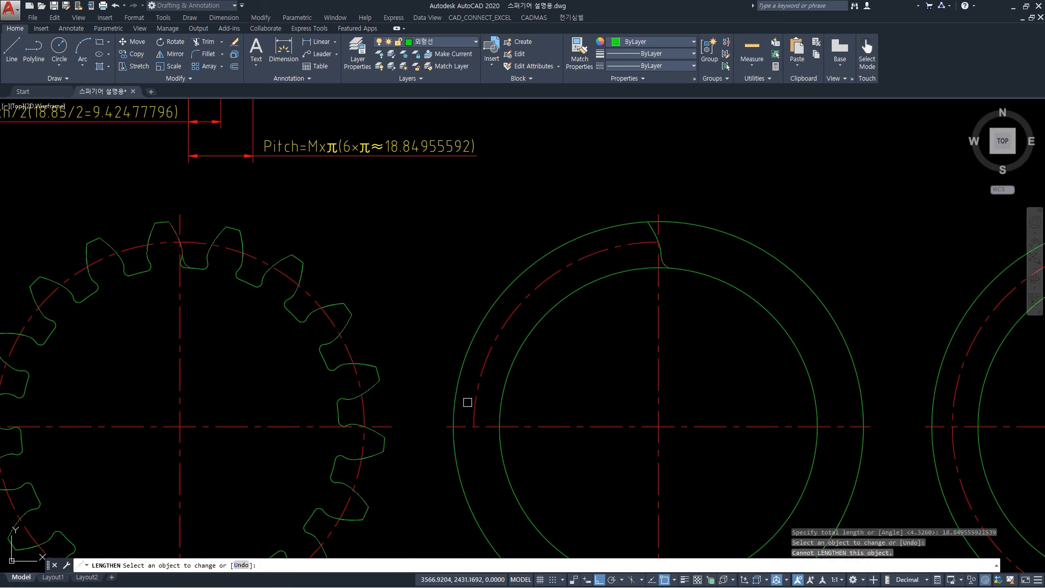
key(Escape)
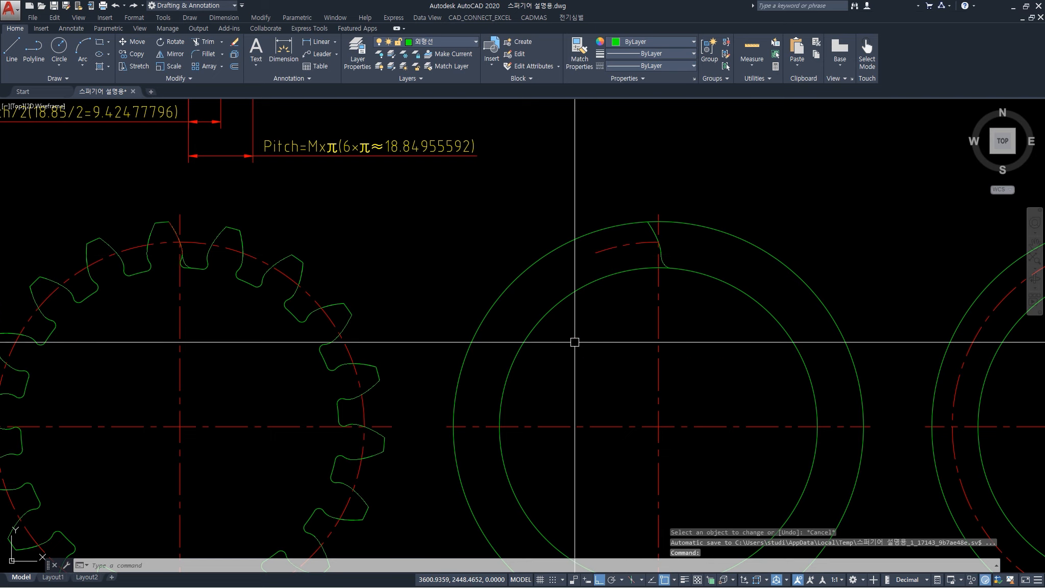
Step: Draw a line from the gear center to the midpoint of the shortened pitch arc
scroll(571, 262, up, 4)
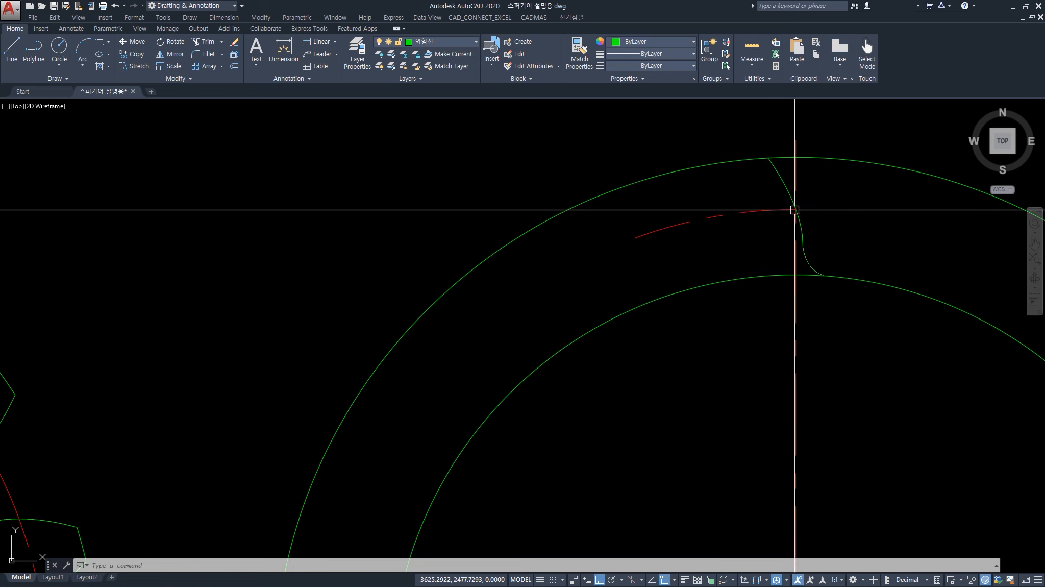
scroll(717, 214, down, 4)
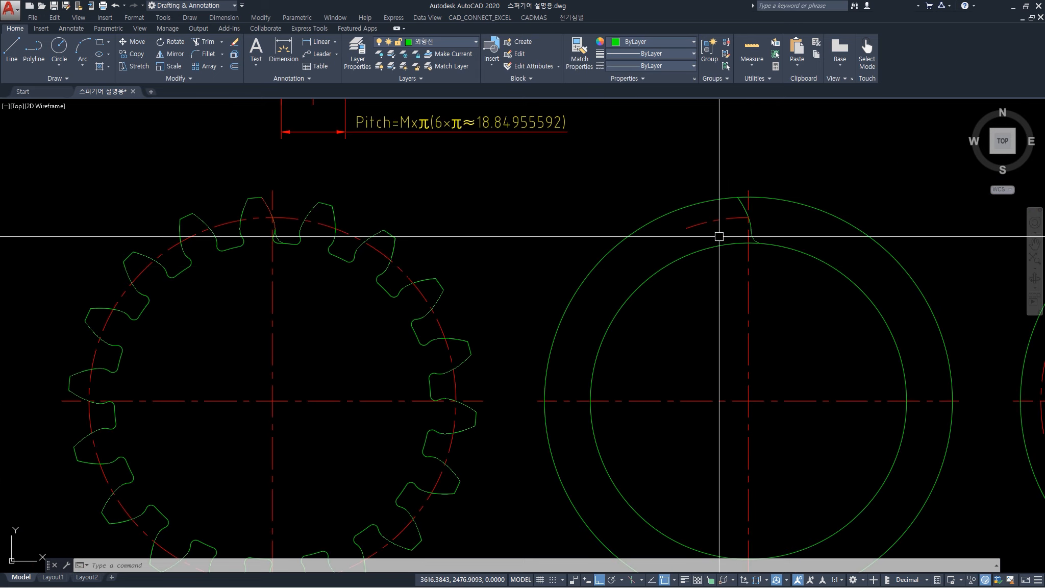
text(l)
key(Return)
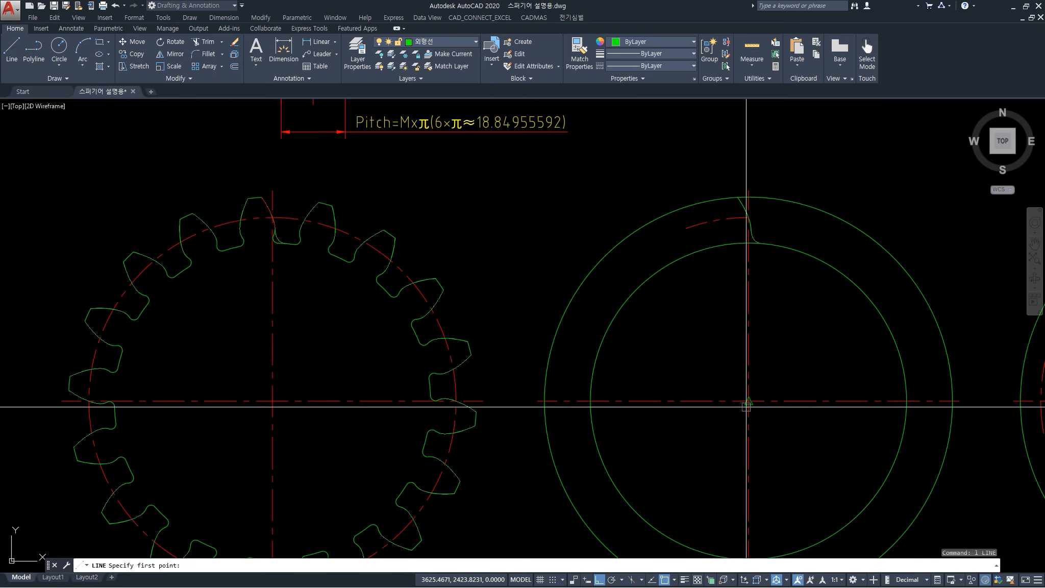
click(748, 401)
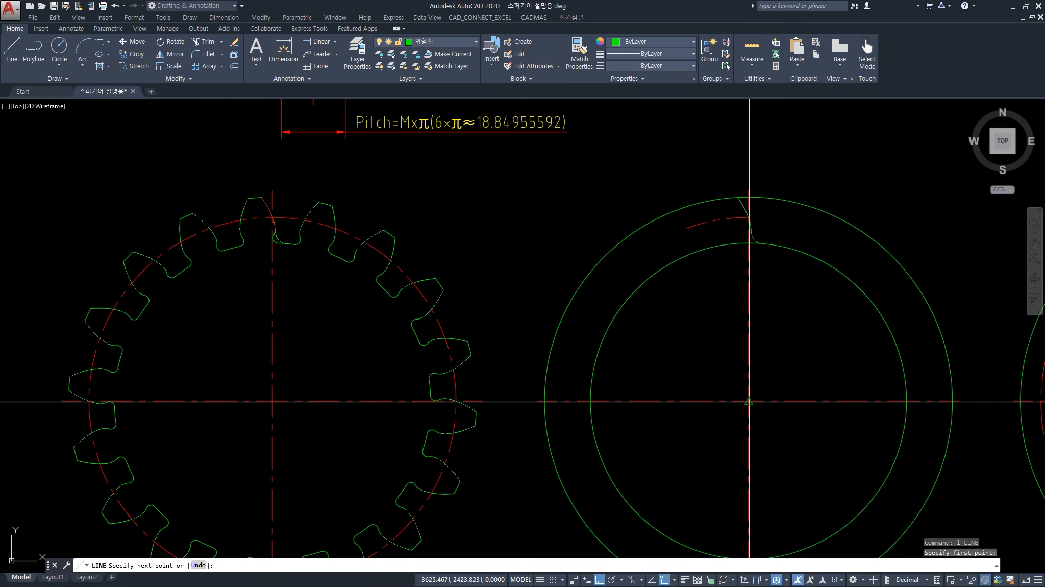
click(716, 219)
key(Escape)
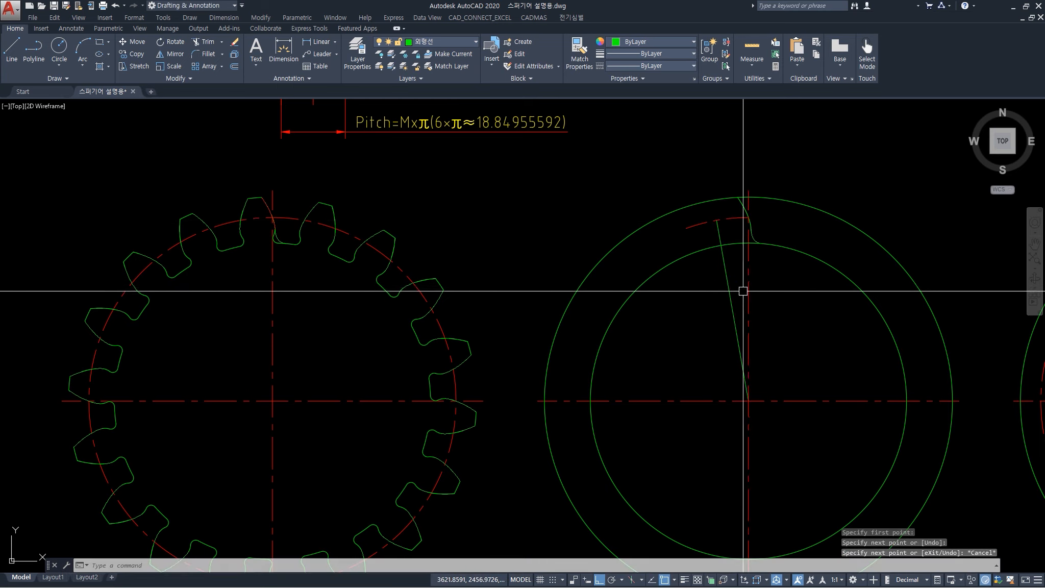
Step: Trim the pitch arc portion beyond the new radial line, keeping the half next to the vertical centerline
scroll(735, 230, up, 4)
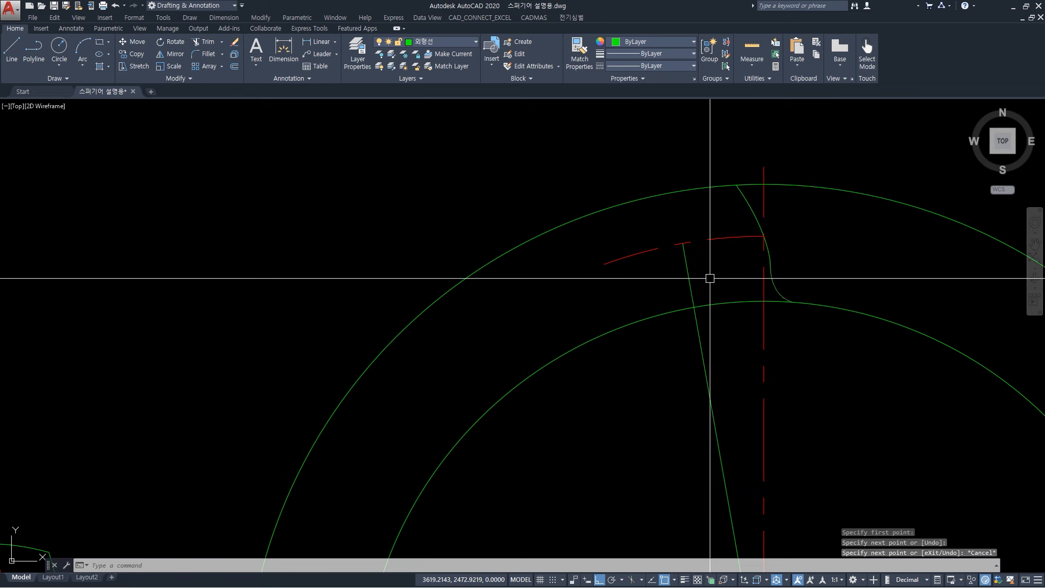
text(tr)
key(Return)
click(690, 259)
click(655, 266)
key(Return)
key(Escape)
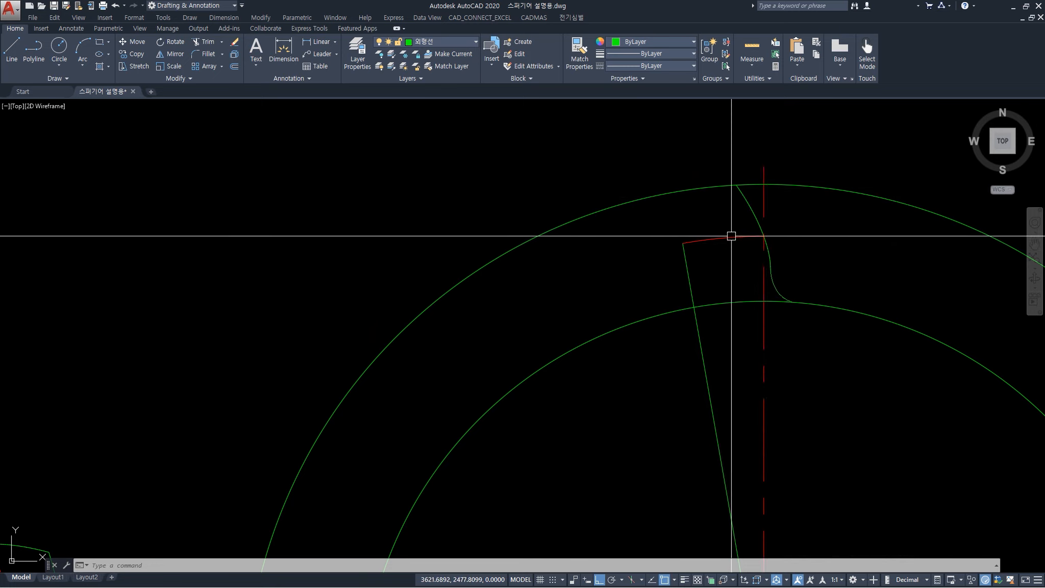
Step: Mirror the tooth flank and root curves about the line from the gear center to the pitch arc's midpoint, keeping the originals
scroll(720, 242, down, 2)
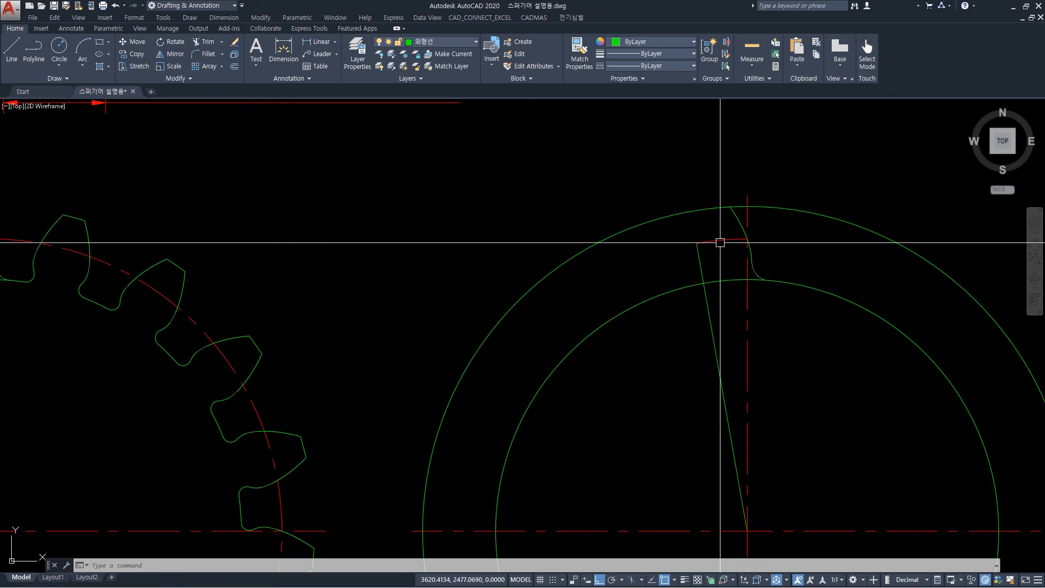
text(mi)
key(Return)
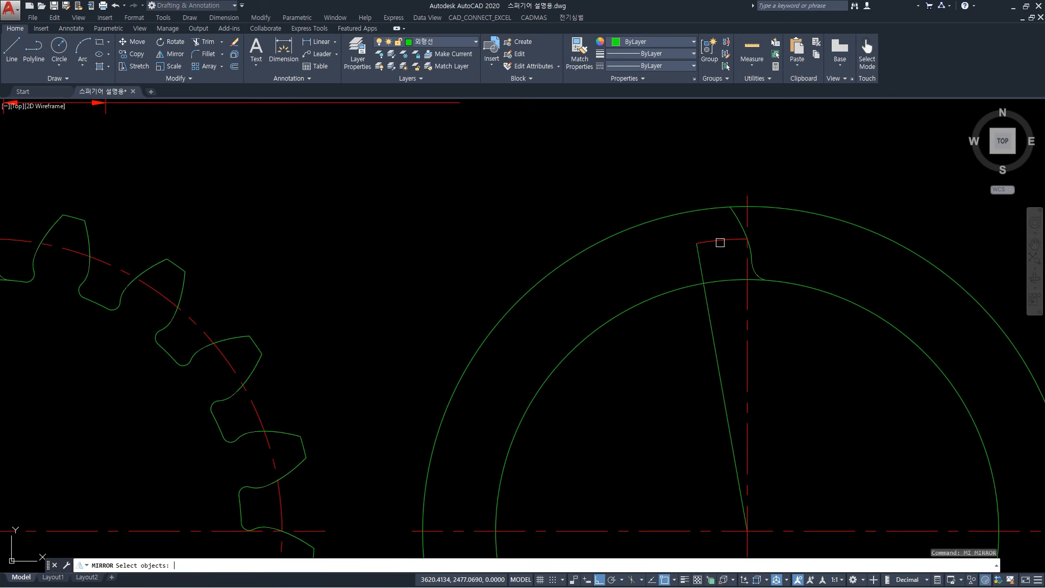
click(719, 165)
click(773, 250)
key(Return)
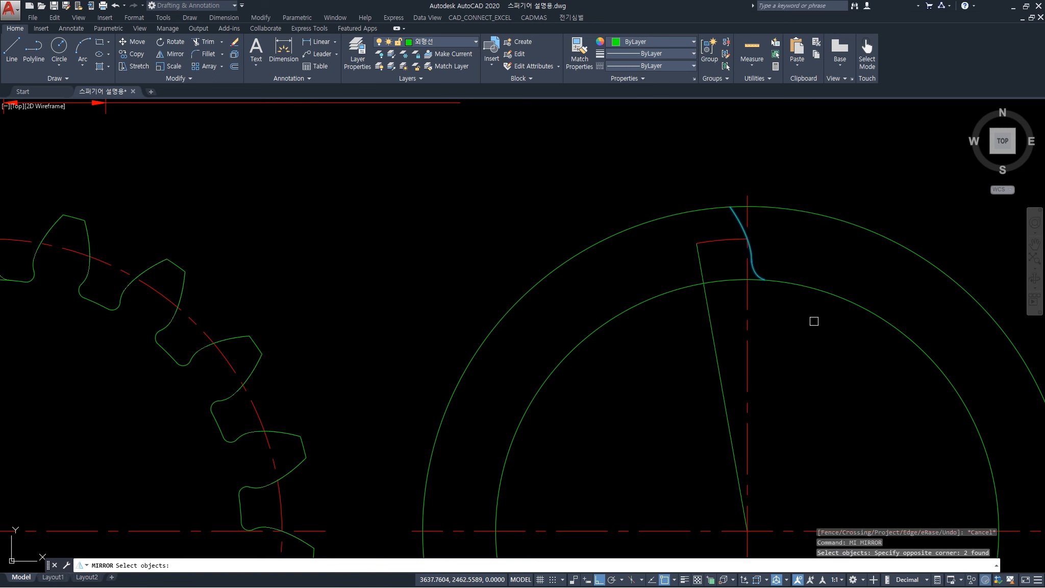
scroll(811, 320, down, 4)
click(786, 404)
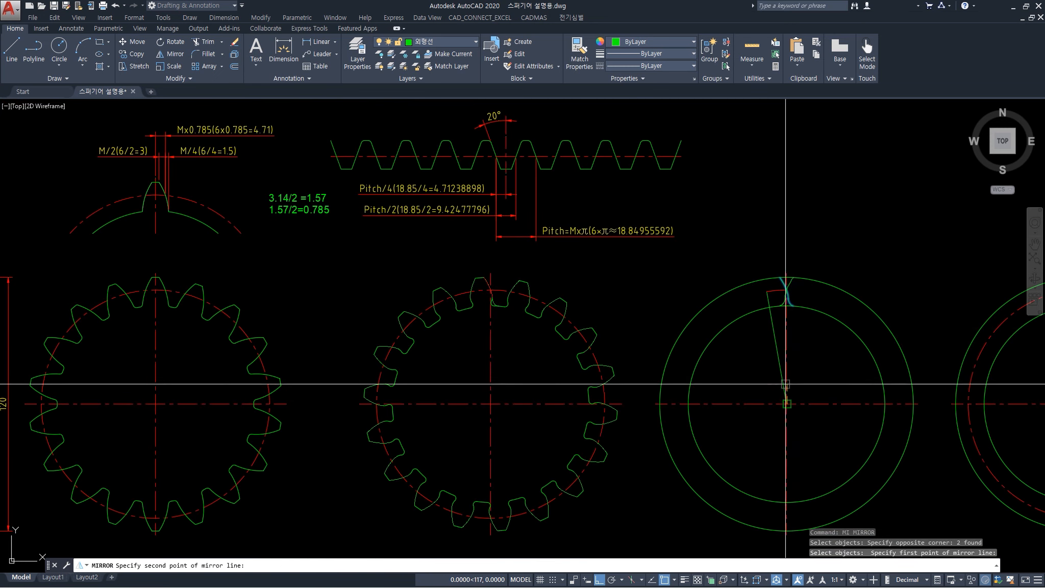
scroll(787, 291, up, 3)
scroll(762, 289, up, 2)
click(753, 291)
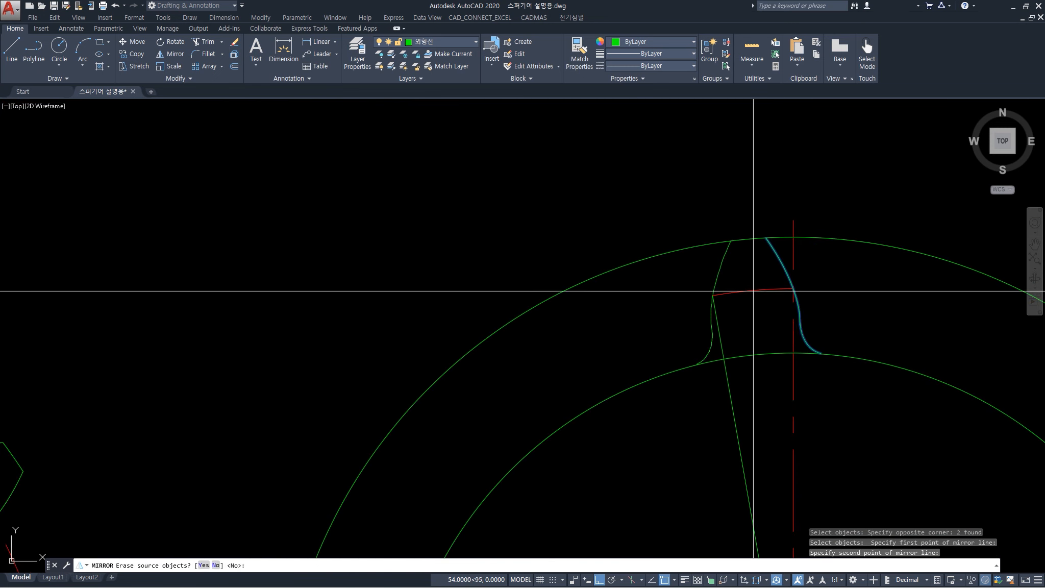
key(Return)
key(Escape)
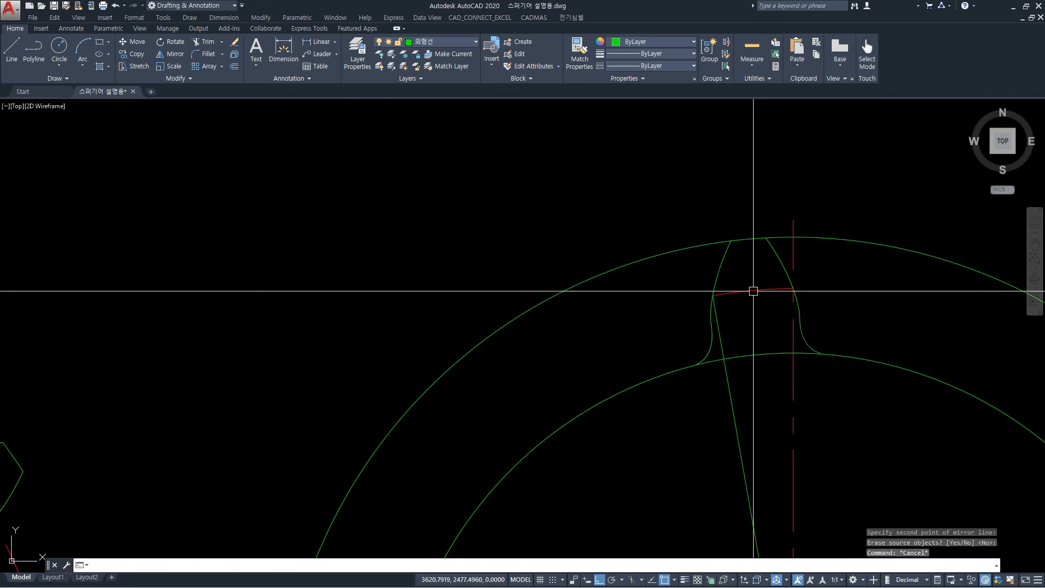
Step: Erase the radial construction line running from the gear center to the pitch arc's end
click(762, 406)
click(696, 429)
key(Delete)
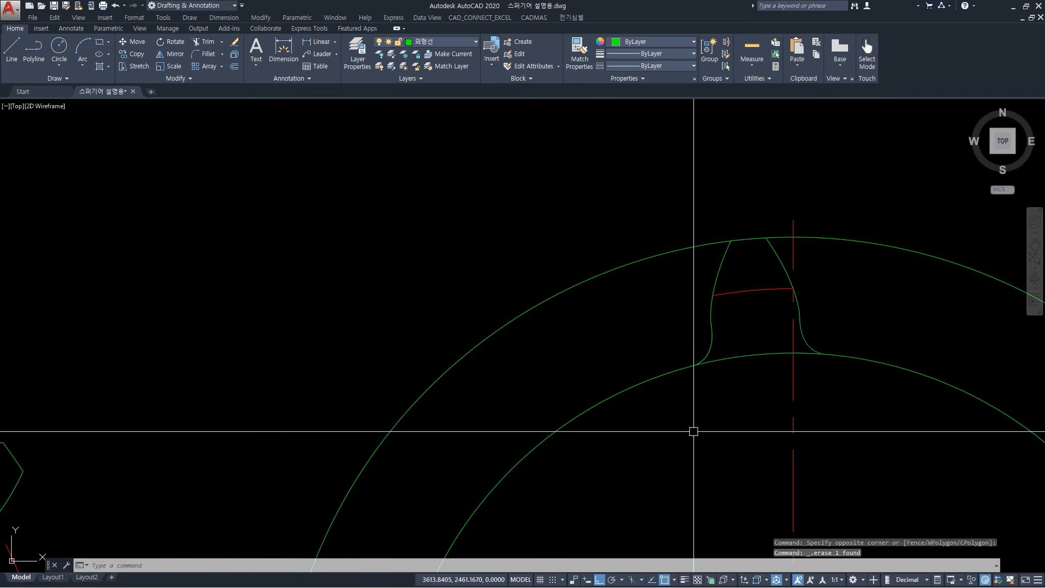
Step: Trim the outer circle using the two tooth flanks as cutting edges, keeping only the tip arc between them
text(tr)
key(Return)
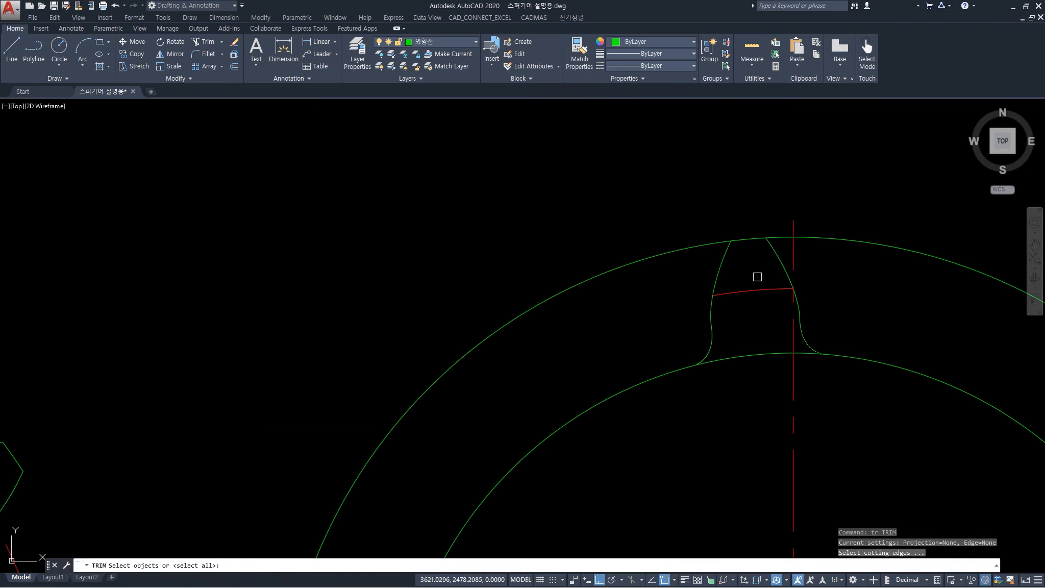
click(769, 253)
click(714, 268)
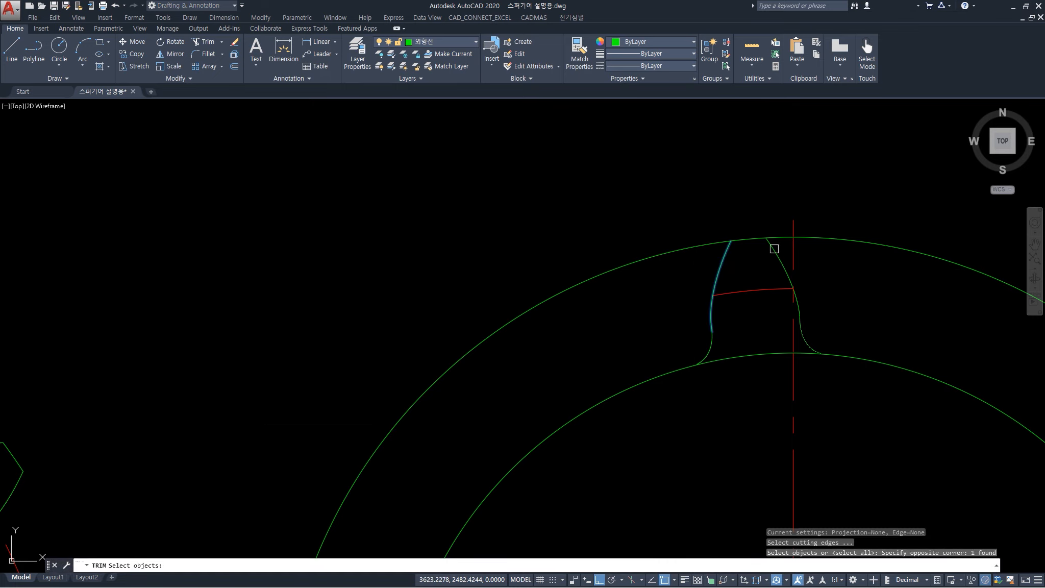
click(772, 245)
key(Return)
click(683, 278)
click(660, 237)
key(Escape)
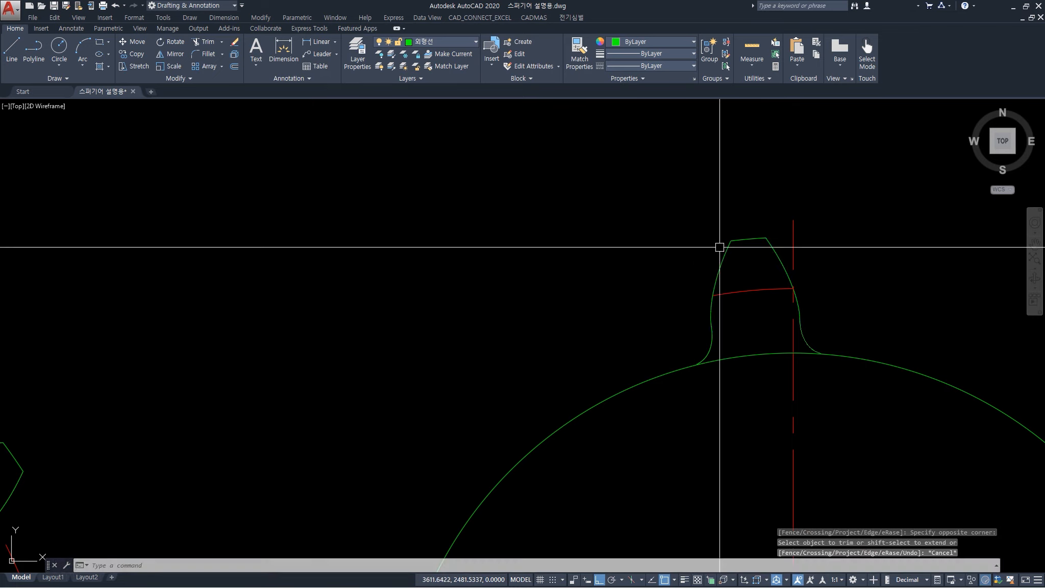
Step: Convert the short pitch arc inside the tooth into a full pitch circle with the Join command
scroll(715, 337, down, 2)
middle_drag(715, 337, 677, 330)
scroll(676, 330, down, 4)
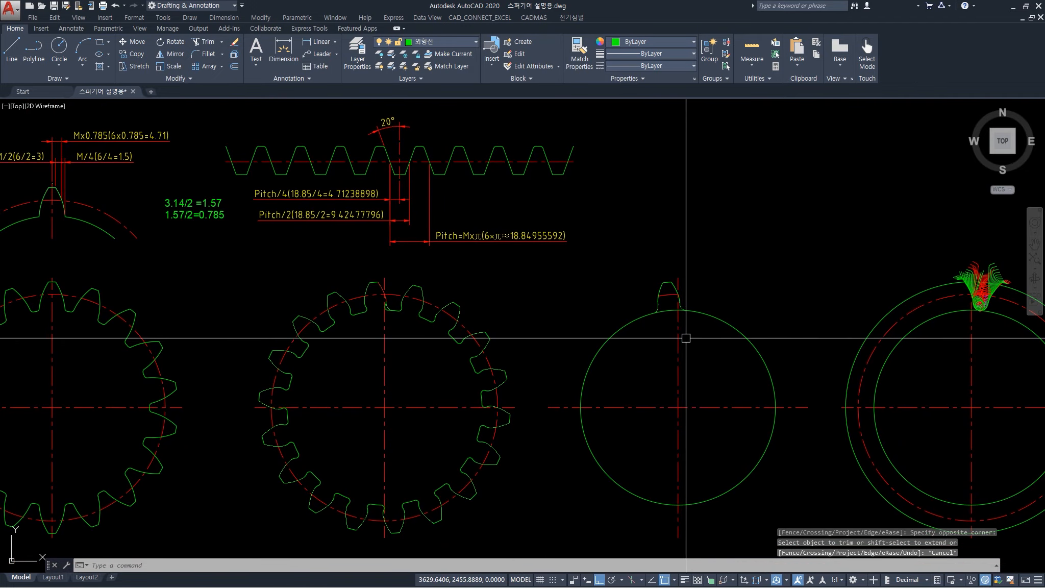
scroll(670, 279, up, 4)
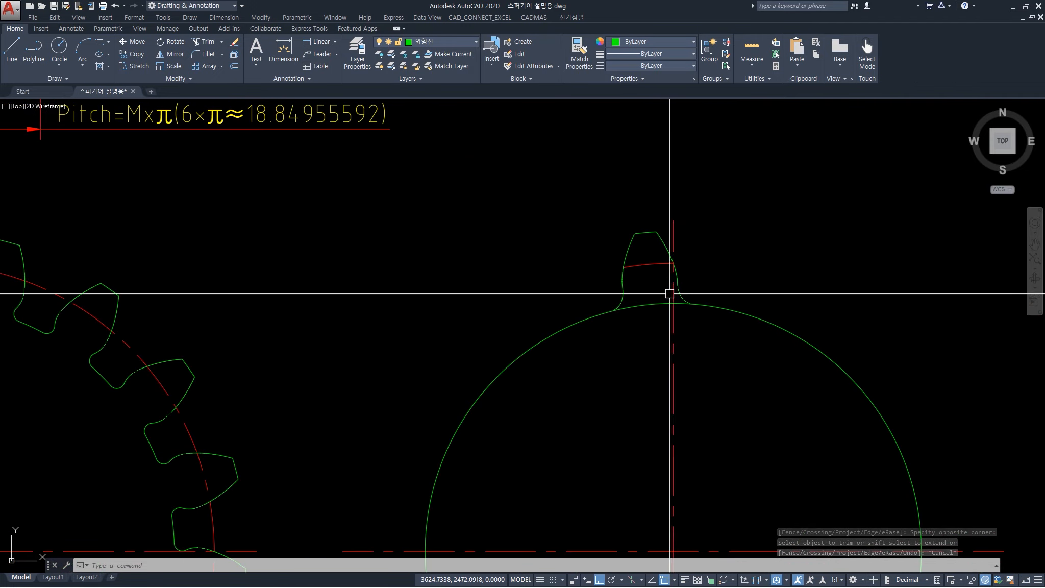
click(655, 262)
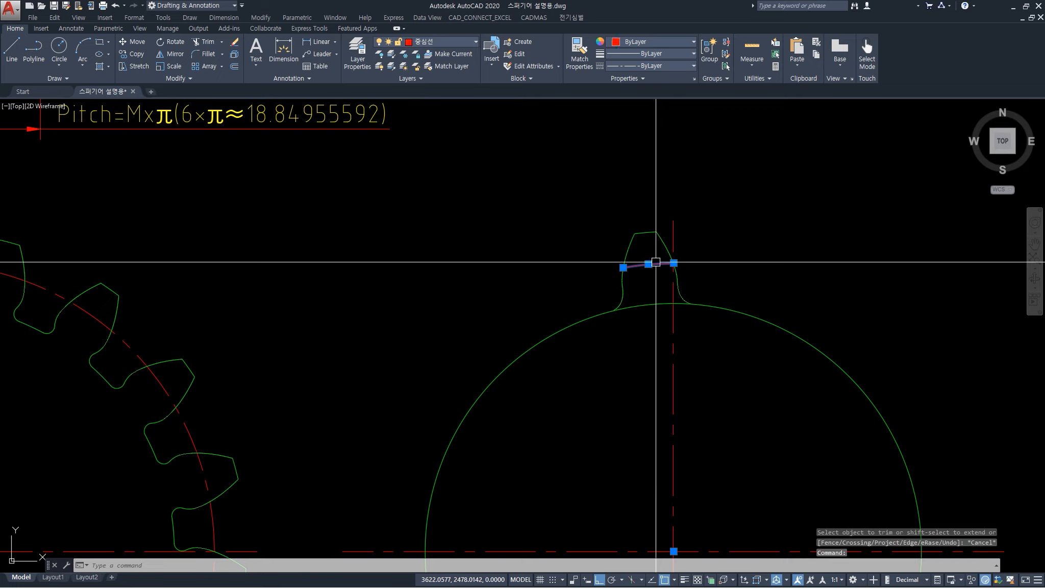
key(Escape)
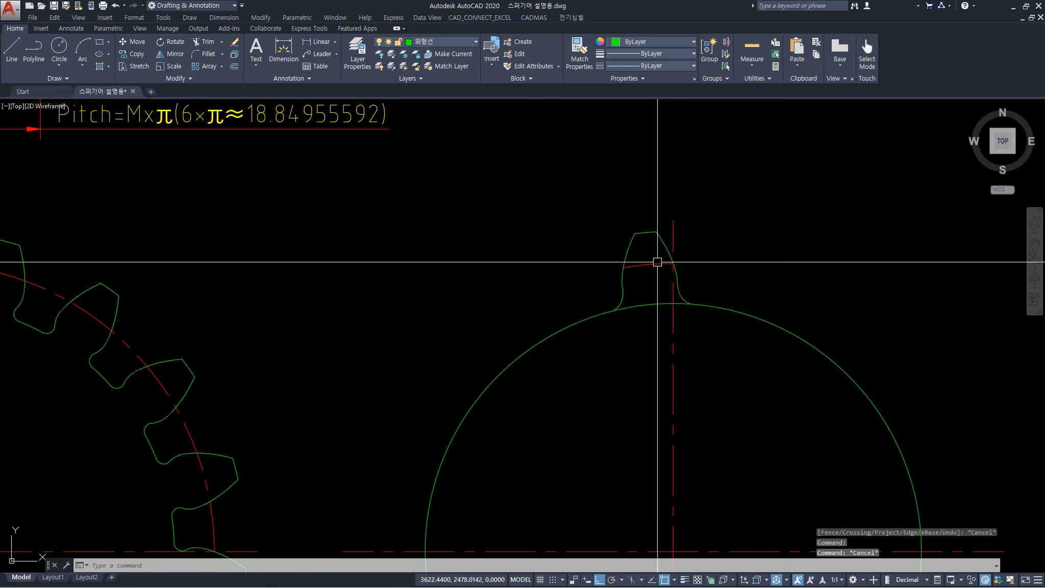
text(j)
key(Return)
click(657, 262)
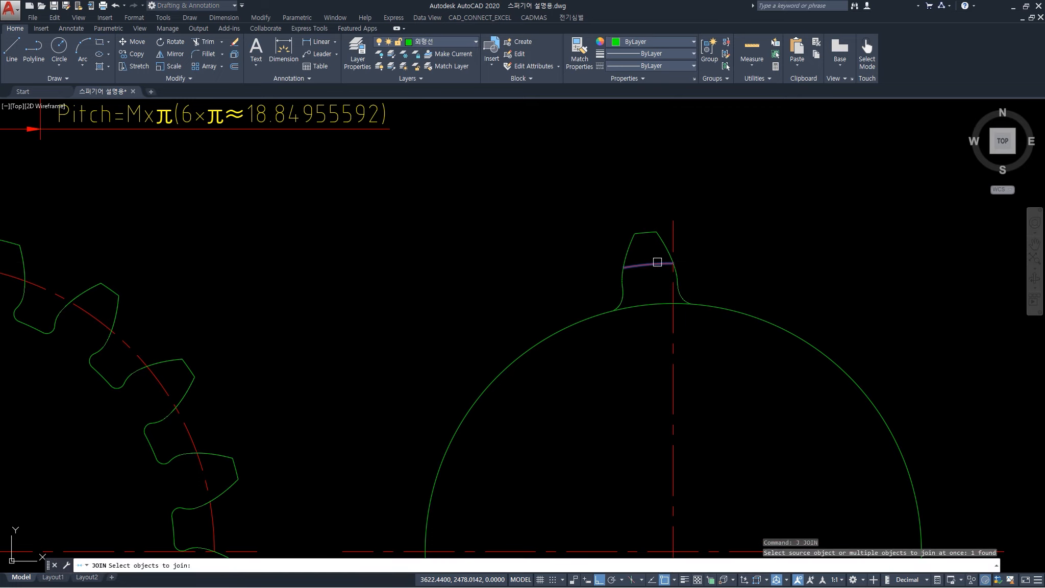
text(l)
key(Return)
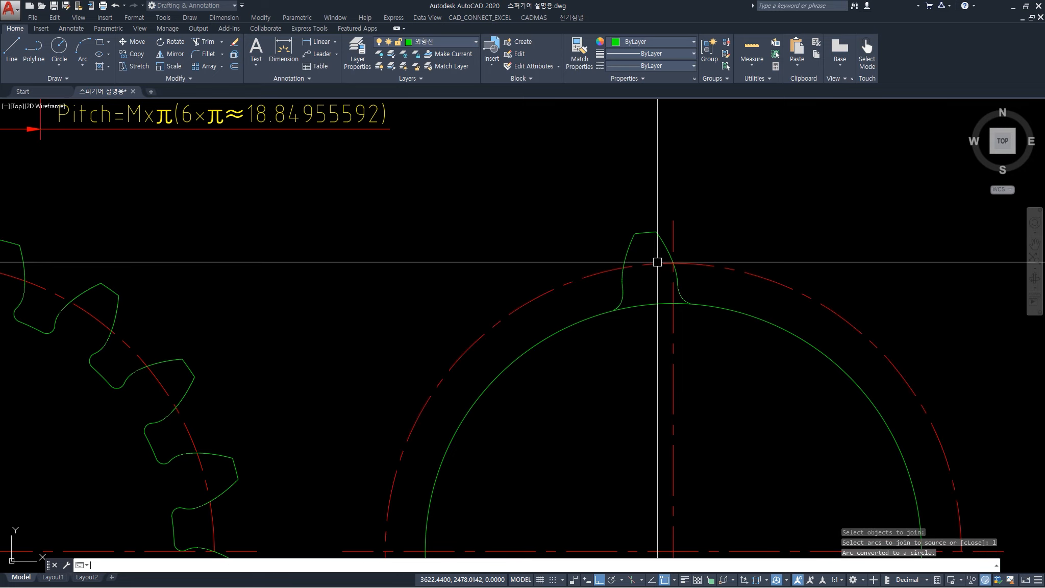
key(Escape)
key(Escape)
Step: Create a polar array of the complete tooth profile with 18 items around the gear center
text(a)
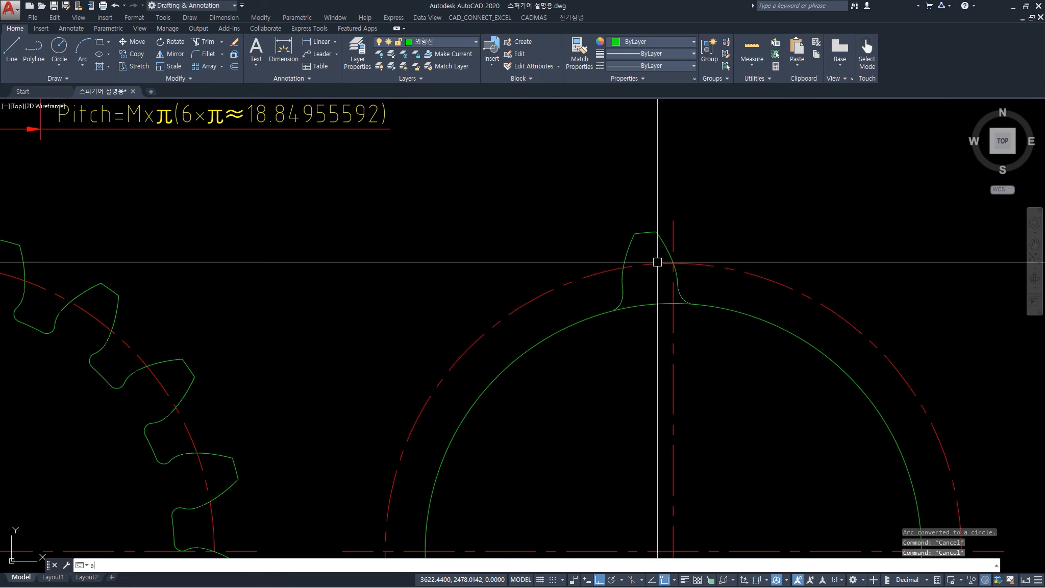
text(r)
key(Return)
click(561, 205)
click(733, 340)
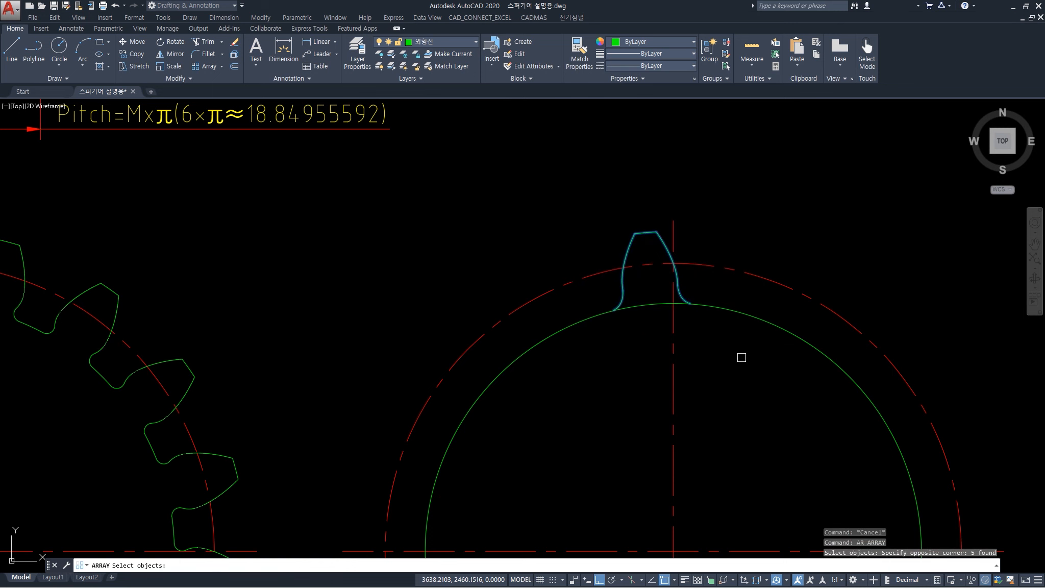
key(Return)
scroll(739, 357, down, 5)
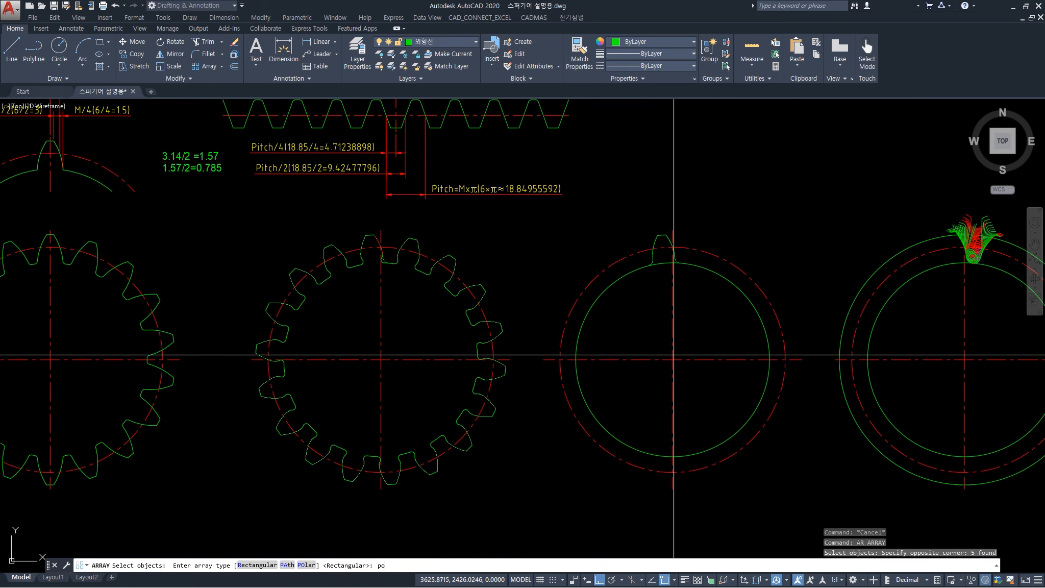
text(po)
key(Return)
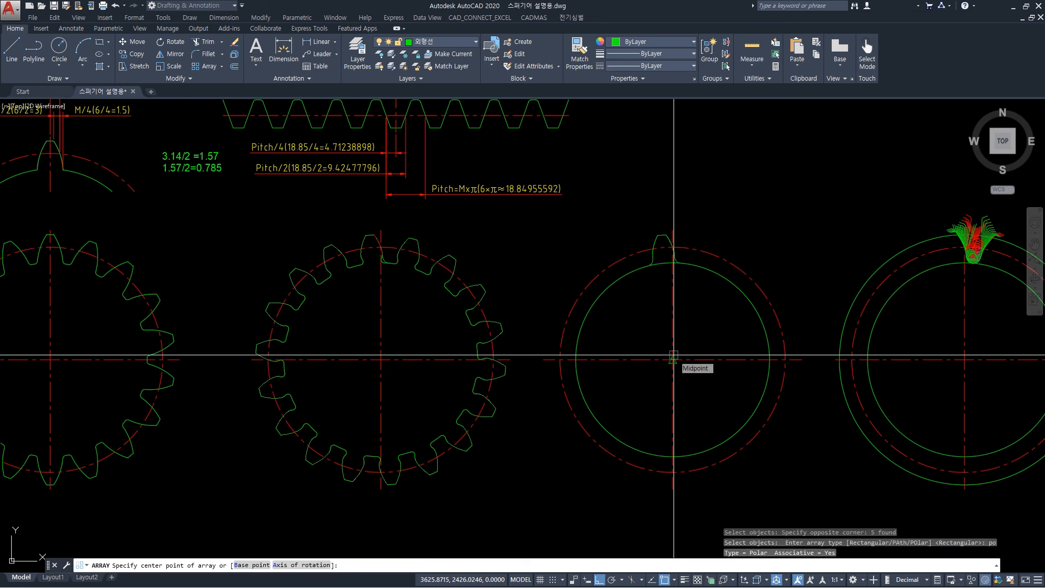
click(673, 359)
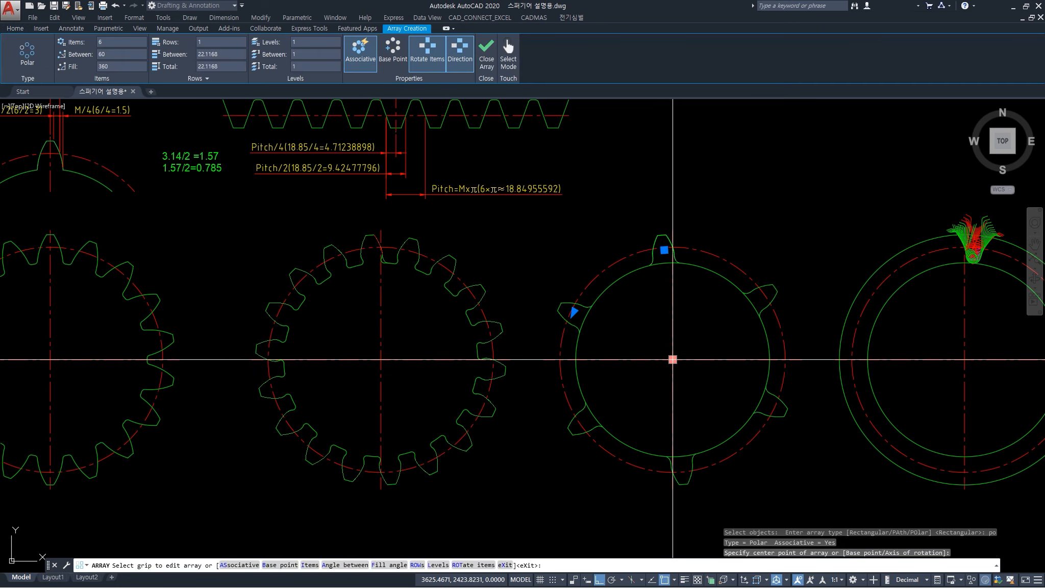
text(i)
key(Return)
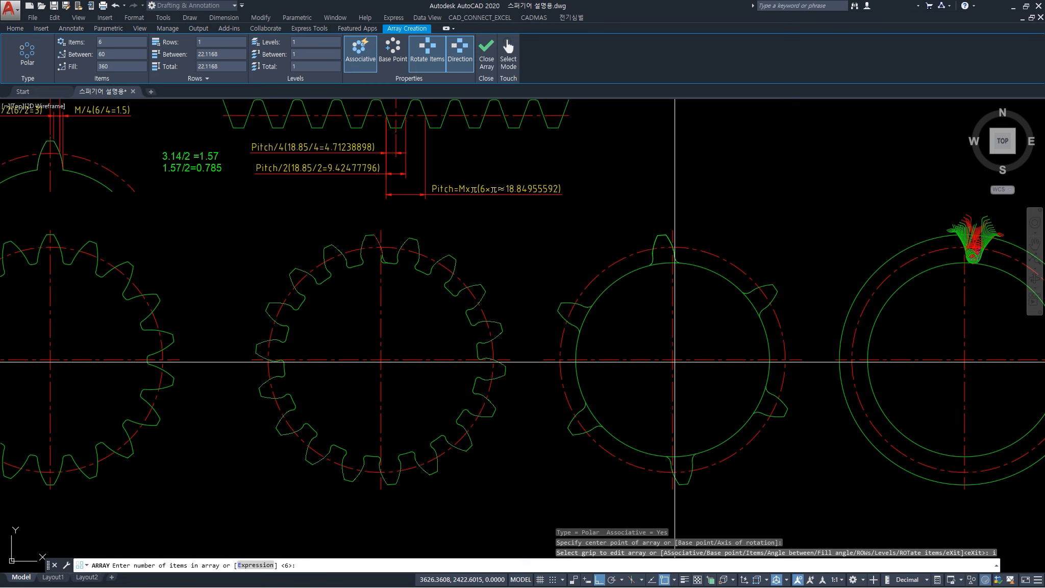
key(Return)
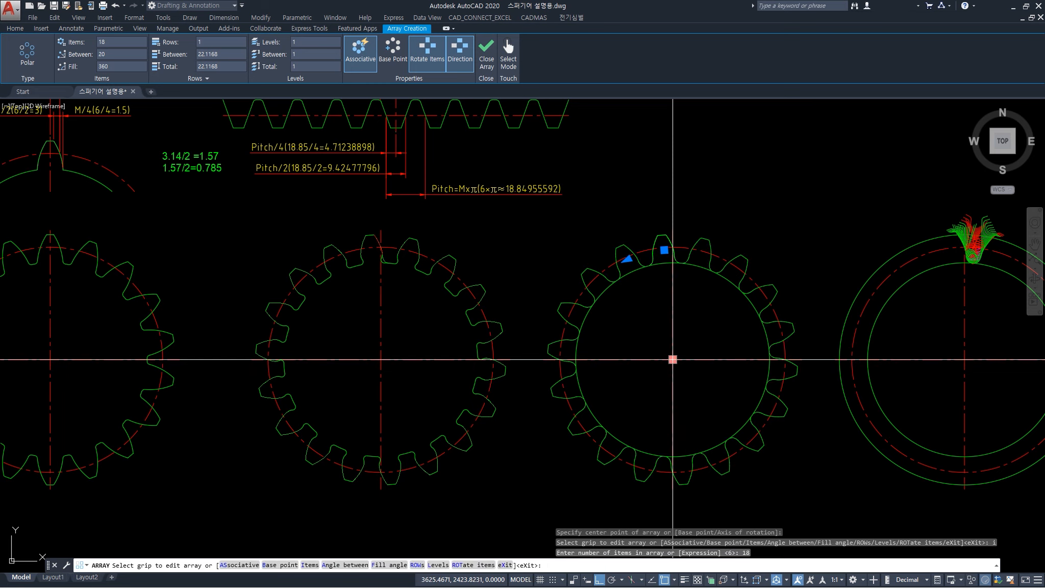
key(Return)
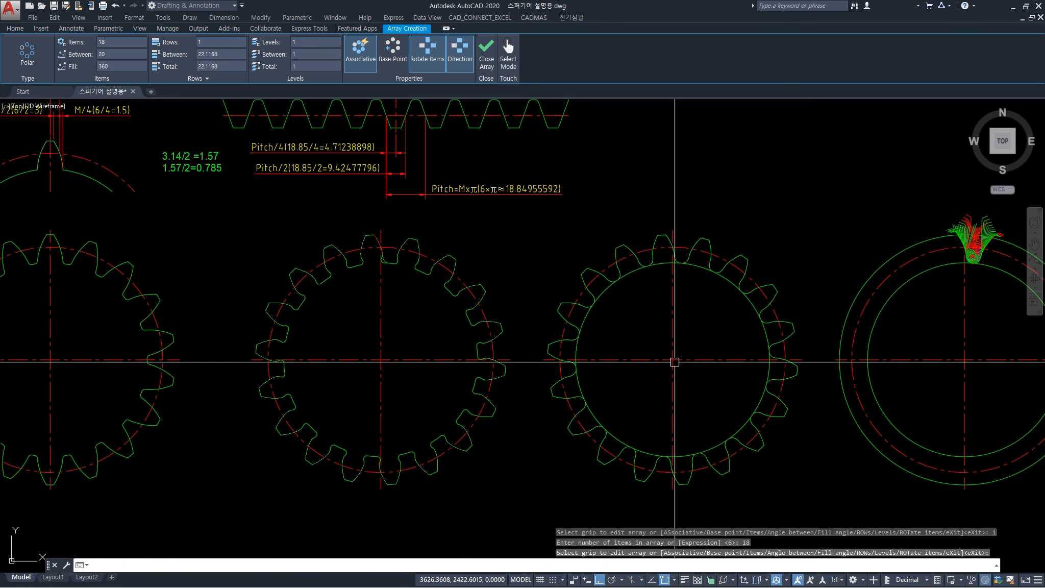
key(Escape)
key(Escape)
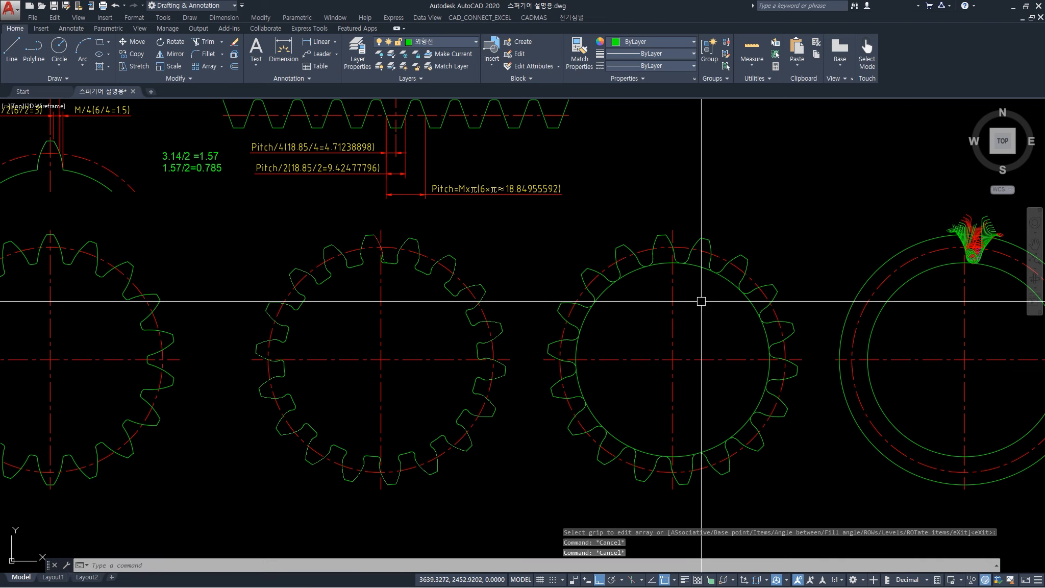
Step: Try to trim the root circle under the top tooth, using all objects as cutting edges
text(tr)
key(Return)
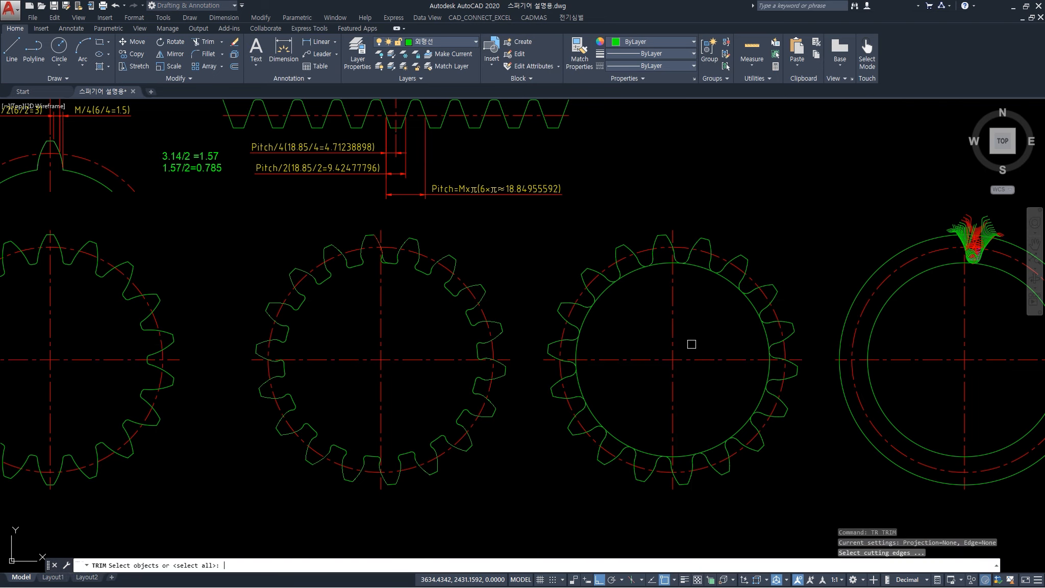
key(Return)
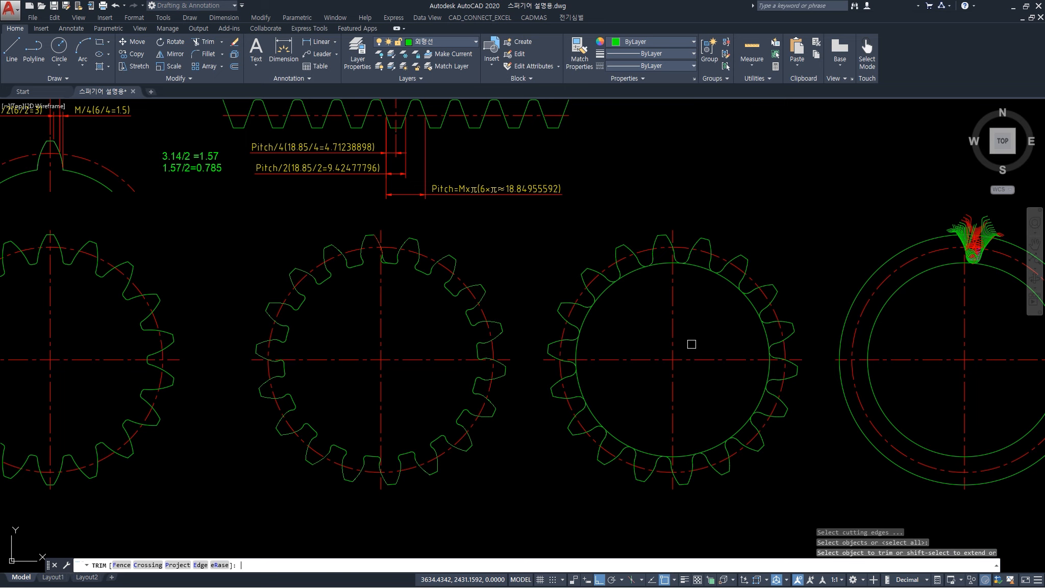
scroll(679, 271, up, 4)
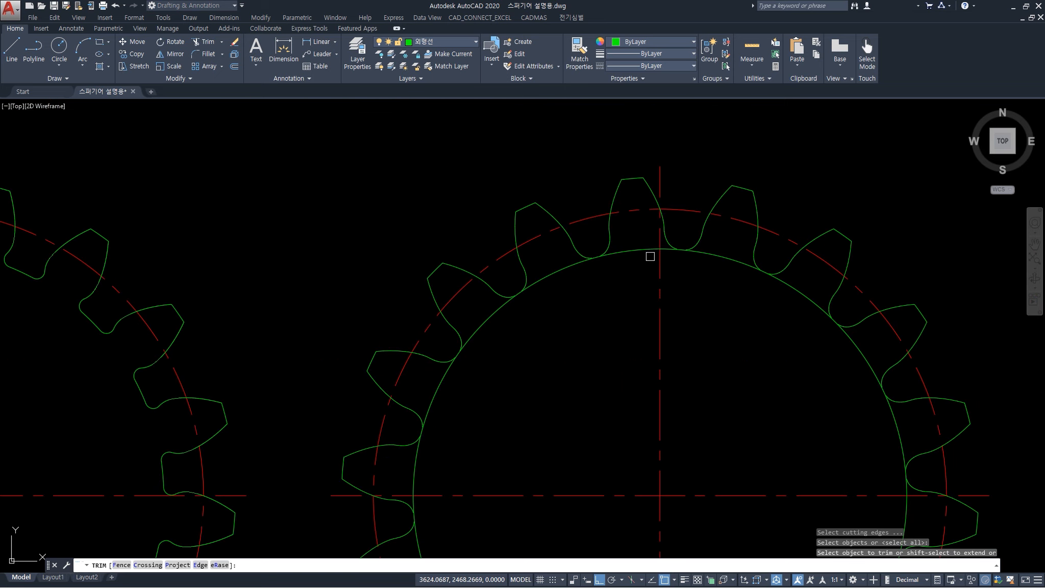
click(643, 253)
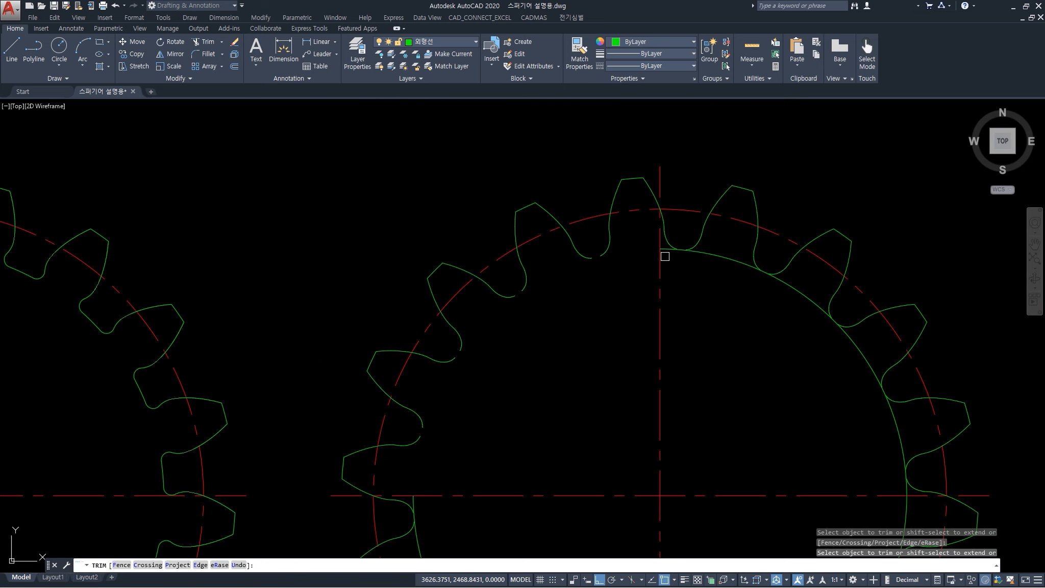
scroll(665, 256, down, 2)
key(Escape)
key(Escape)
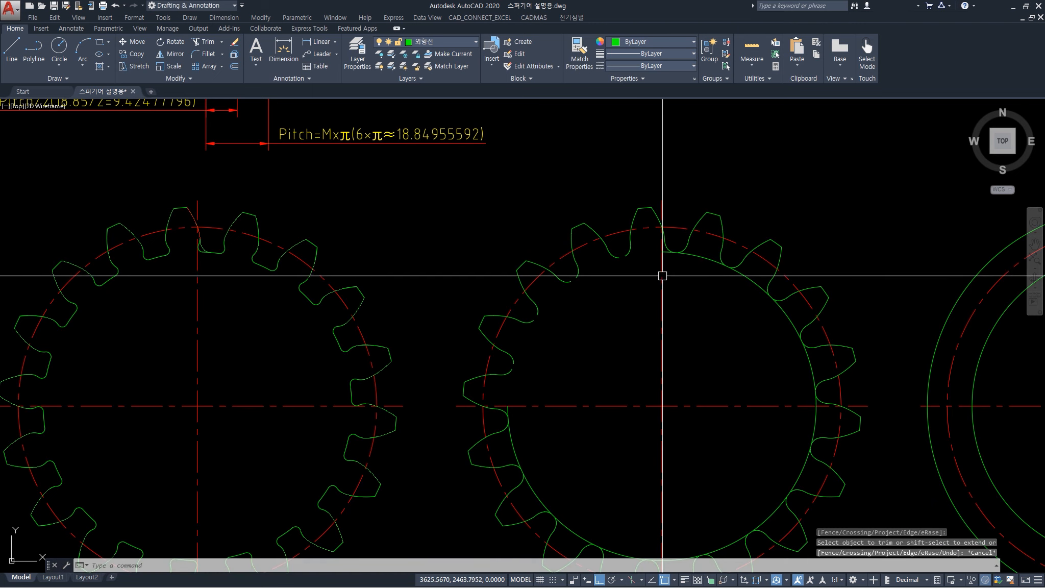
Step: Undo the root circle trim, the polar tooth array and the conversion of the pitch arc into a circle
middle_drag(669, 296, 658, 280)
key(ctrl+z)
key(ctrl+z)
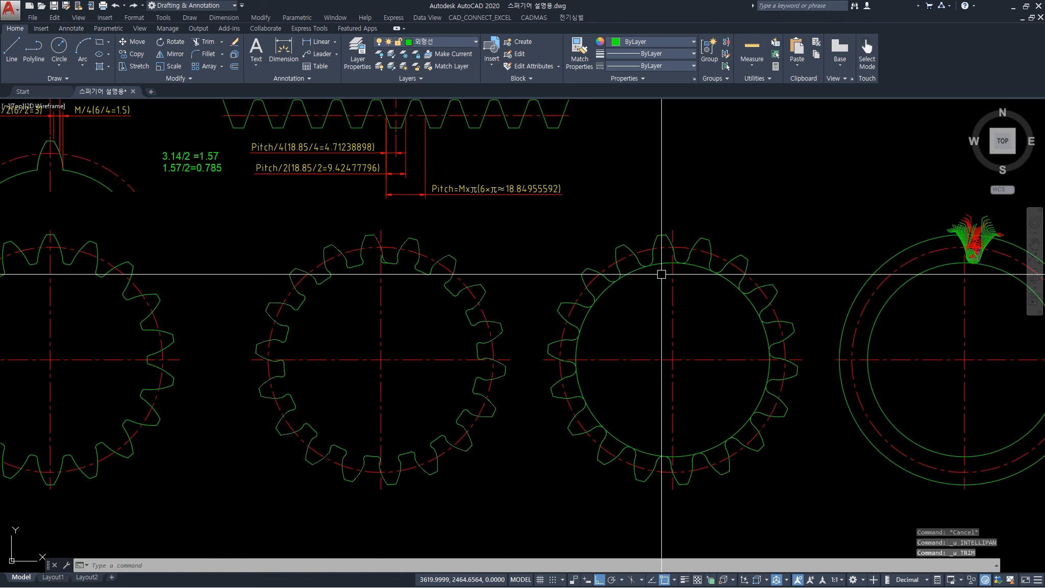
scroll(679, 276, up, 4)
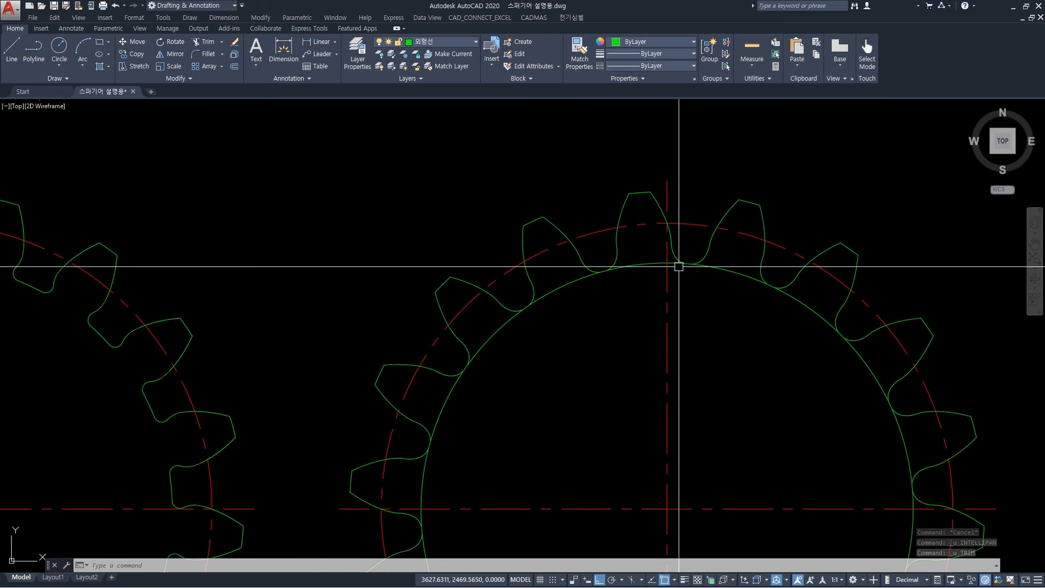
key(ctrl+z)
key(ctrl+z)
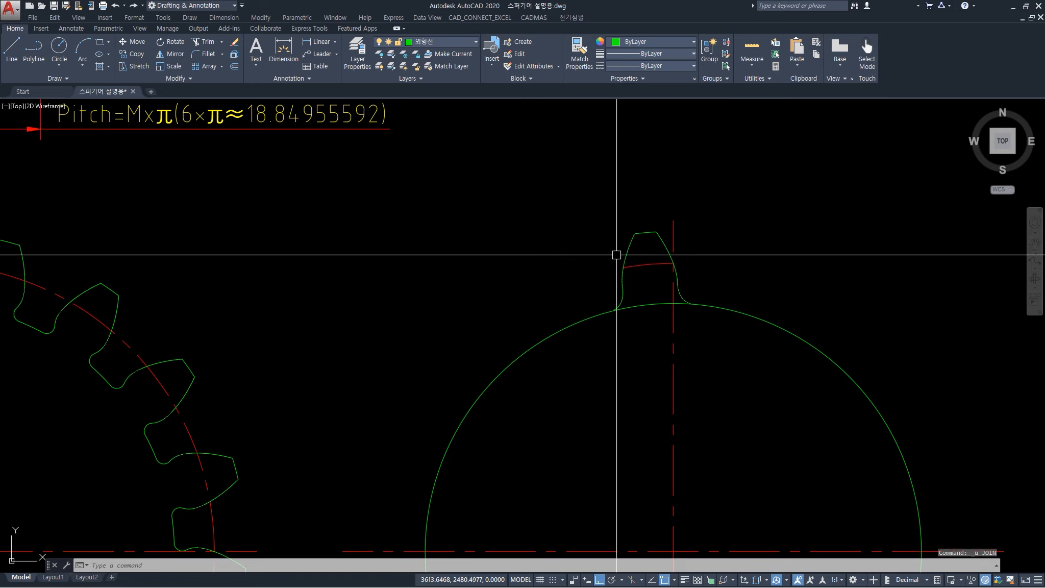
Step: Undo the outer circle trim, the radial line's erasure and the mirroring of the flank and root curves
scroll(667, 334, up, 2)
key(ctrl+z)
key(ctrl+z)
key(ctrl+z)
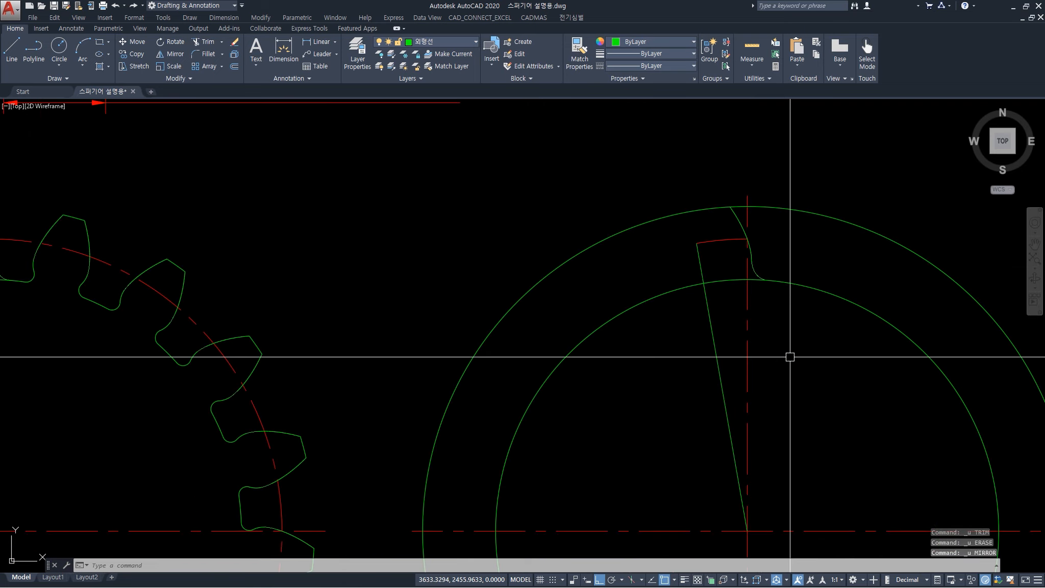
scroll(761, 294, up, 8)
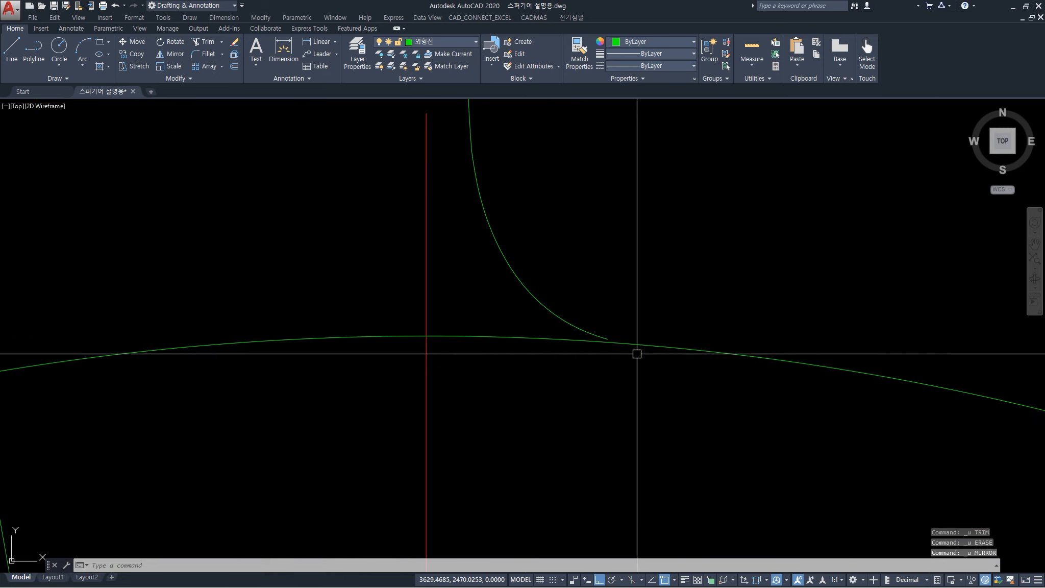
Step: Examine the gap between the root curve's end and the root circle, and the rounding circles in the adjacent gear's generated tooth space
scroll(590, 319, up, 3)
scroll(637, 348, down, 5)
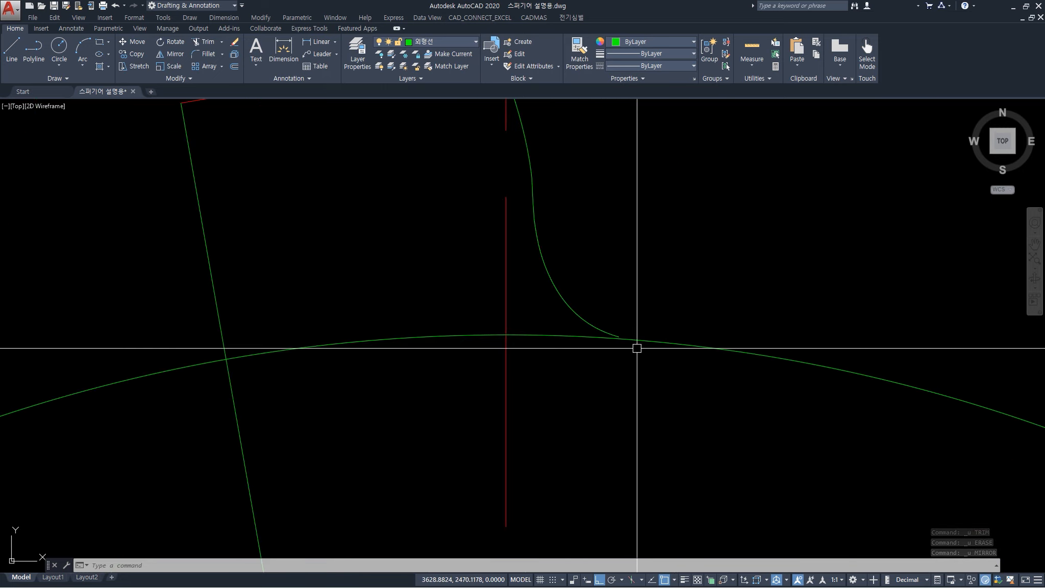
middle_drag(636, 348, 579, 409)
scroll(578, 408, up, 2)
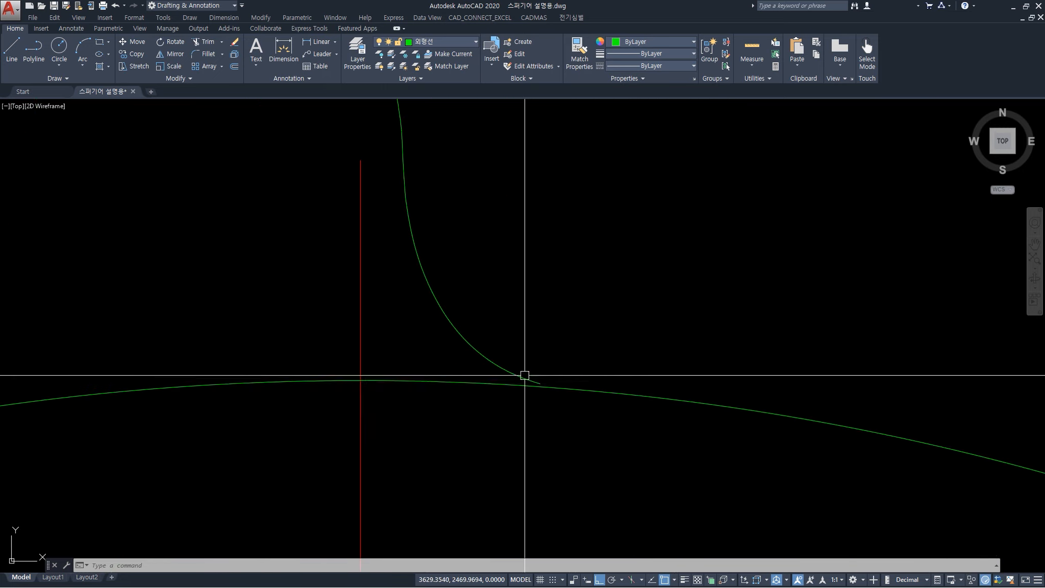
scroll(569, 390, down, 6)
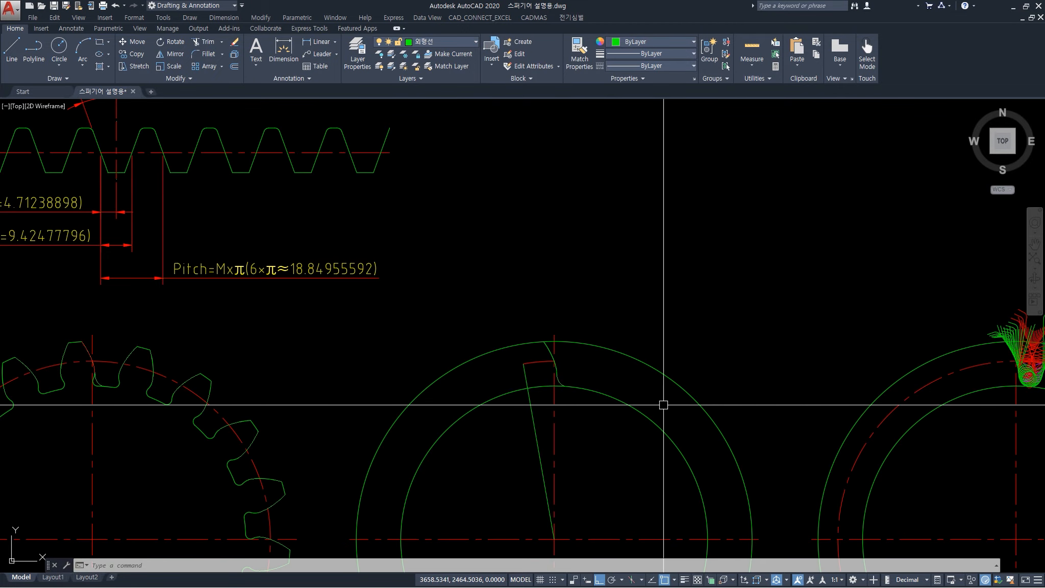
middle_drag(663, 405, 504, 387)
scroll(844, 372, up, 2)
scroll(886, 347, up, 6)
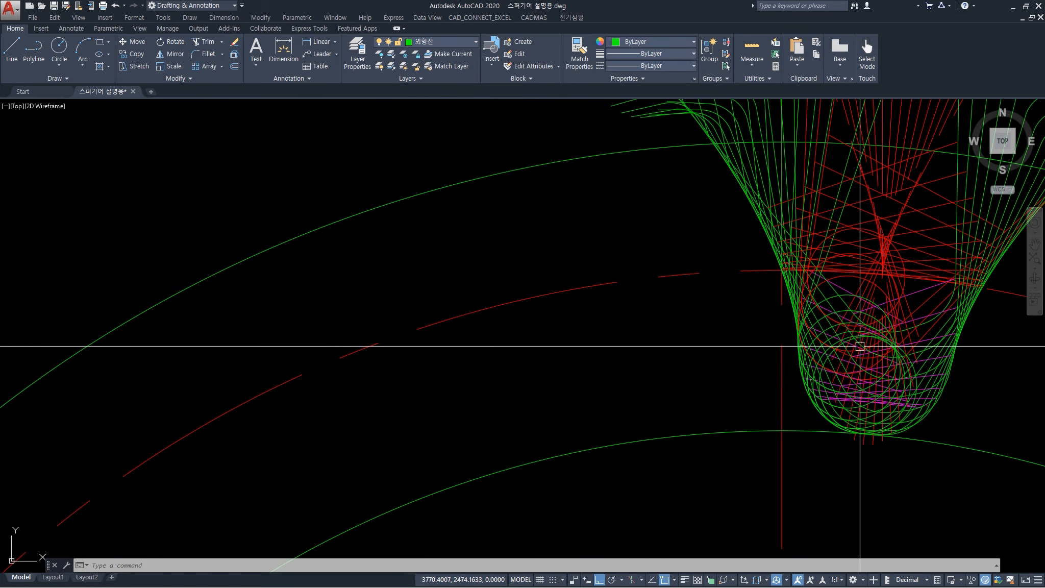
scroll(856, 286, up, 2)
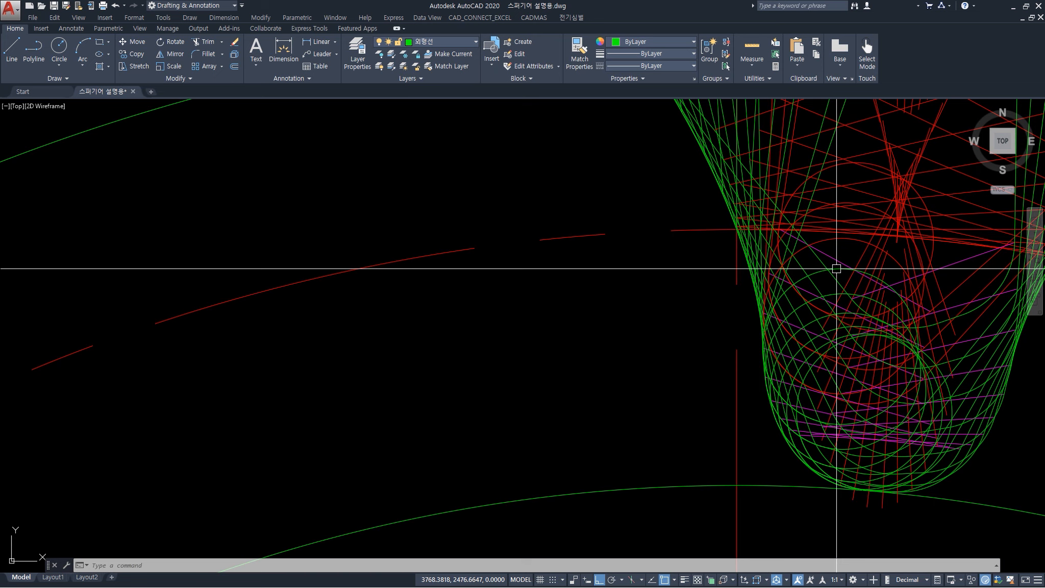
key(Escape)
key(Escape)
click(836, 269)
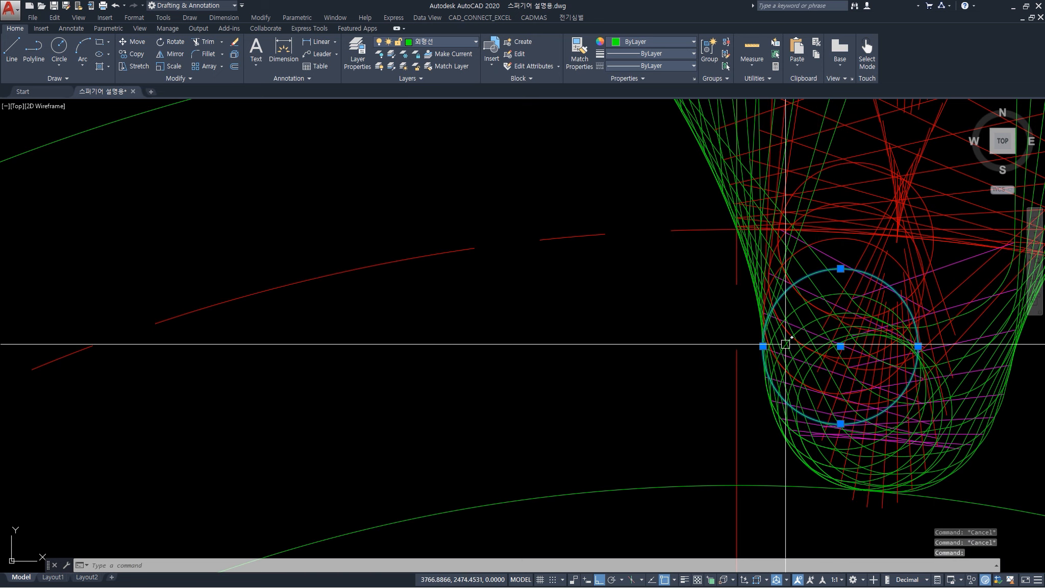
key(Escape)
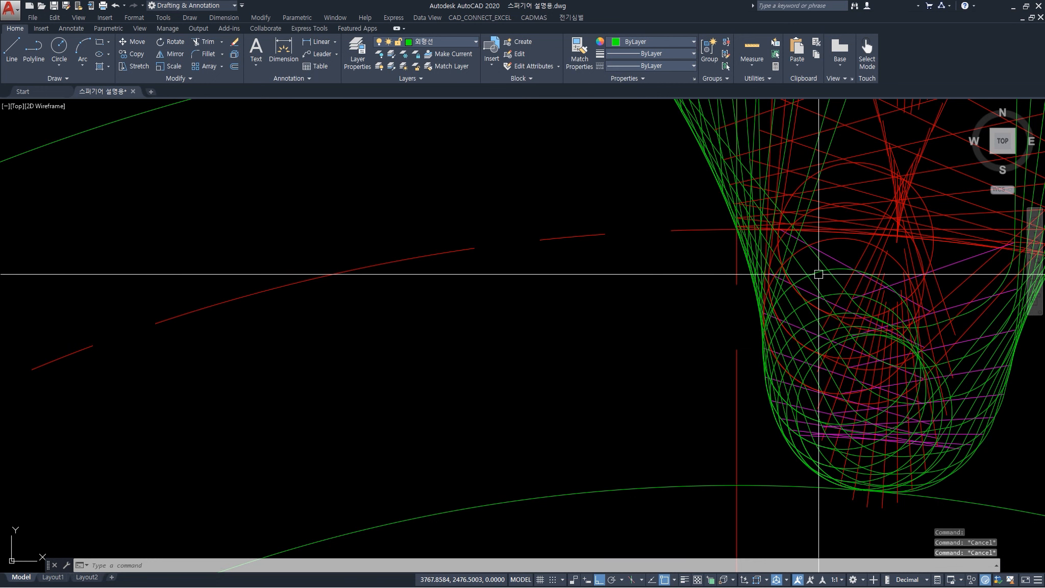
key(Escape)
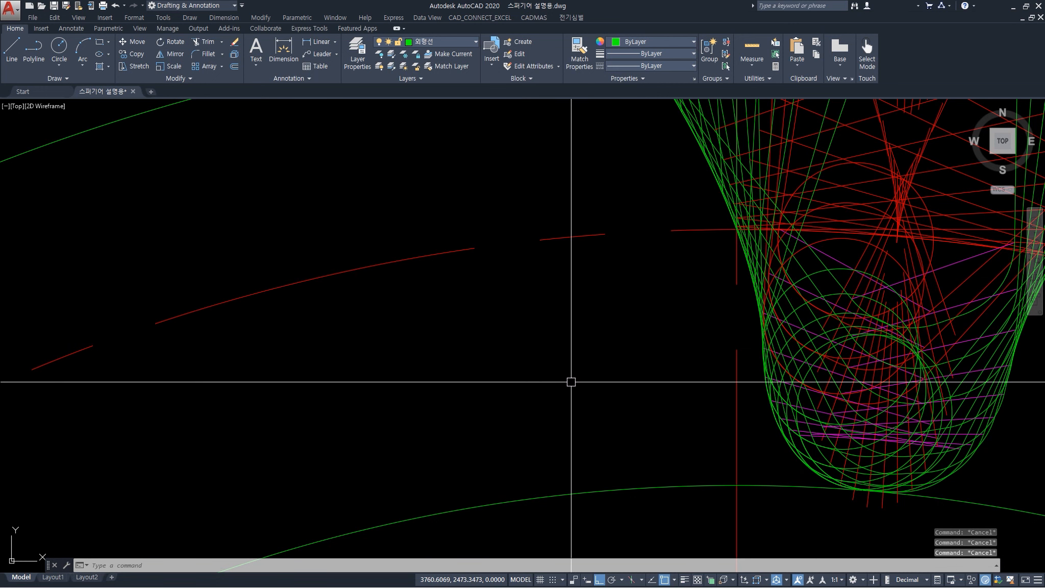
Step: Set the fillet radius by picking the center and top point of a rounding circle in the generated tooth space
text(f)
key(Return)
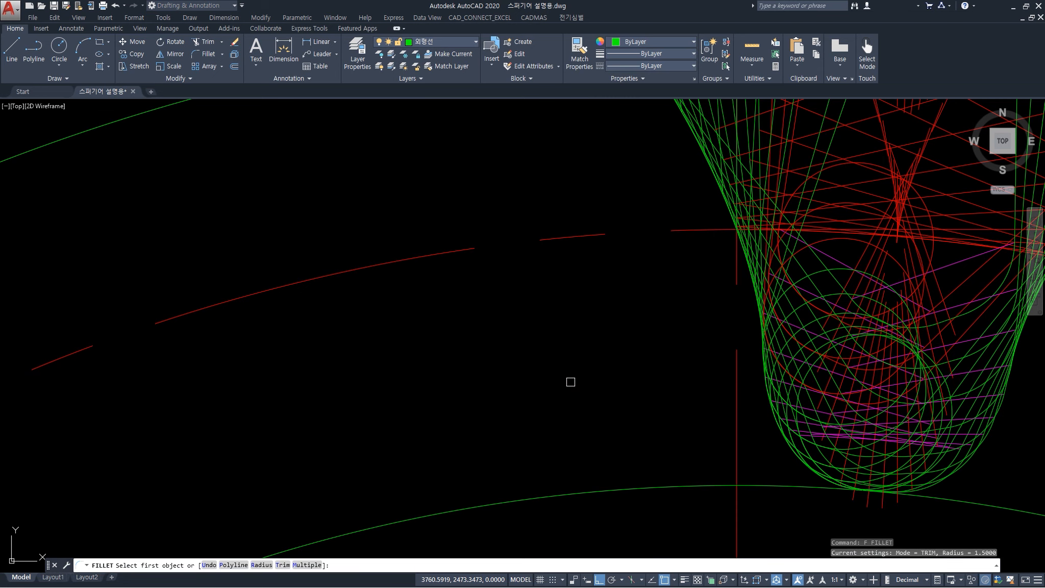
text(r)
key(Return)
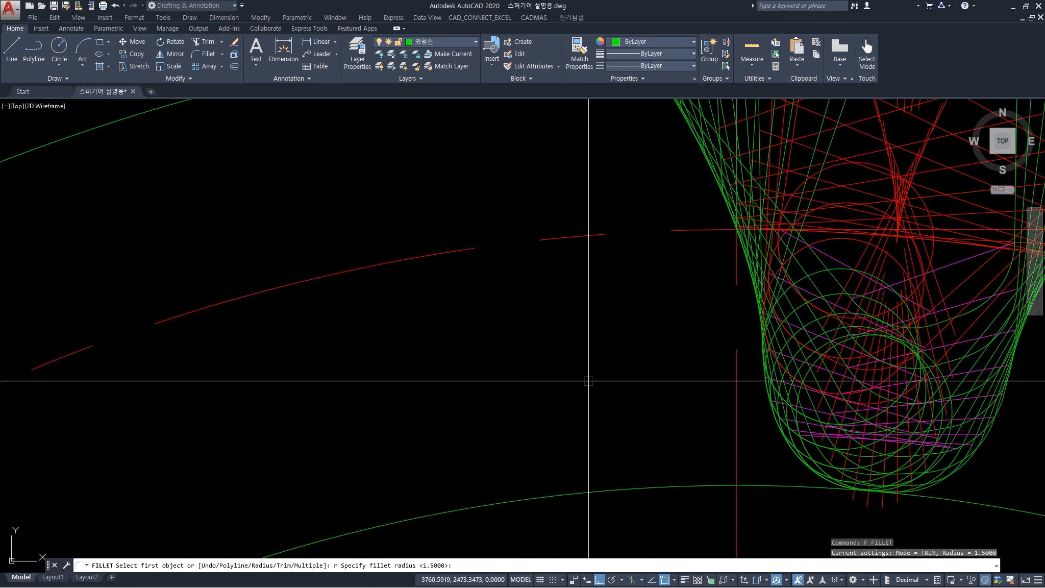
scroll(583, 373, up, 4)
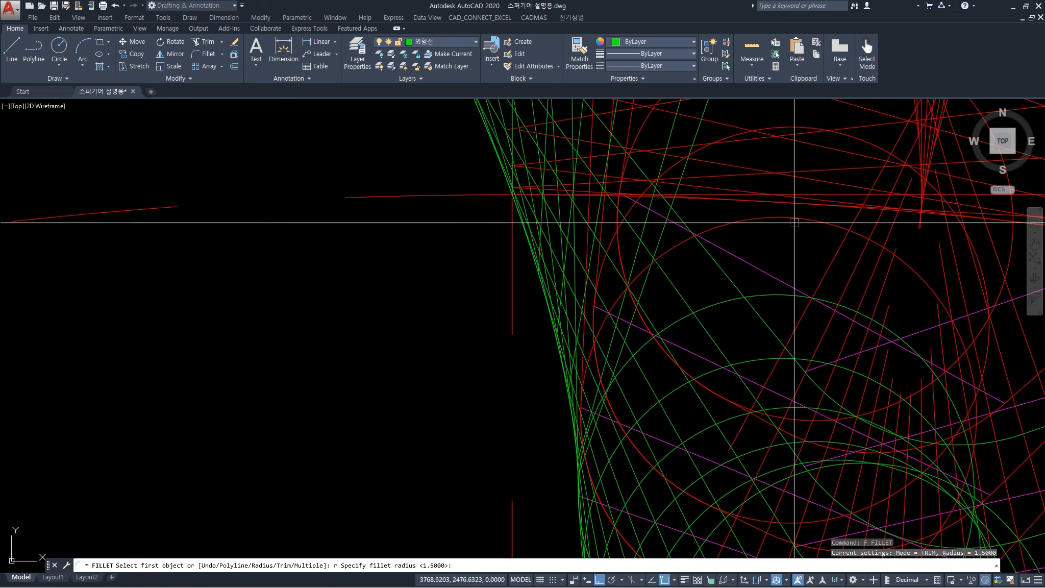
click(778, 415)
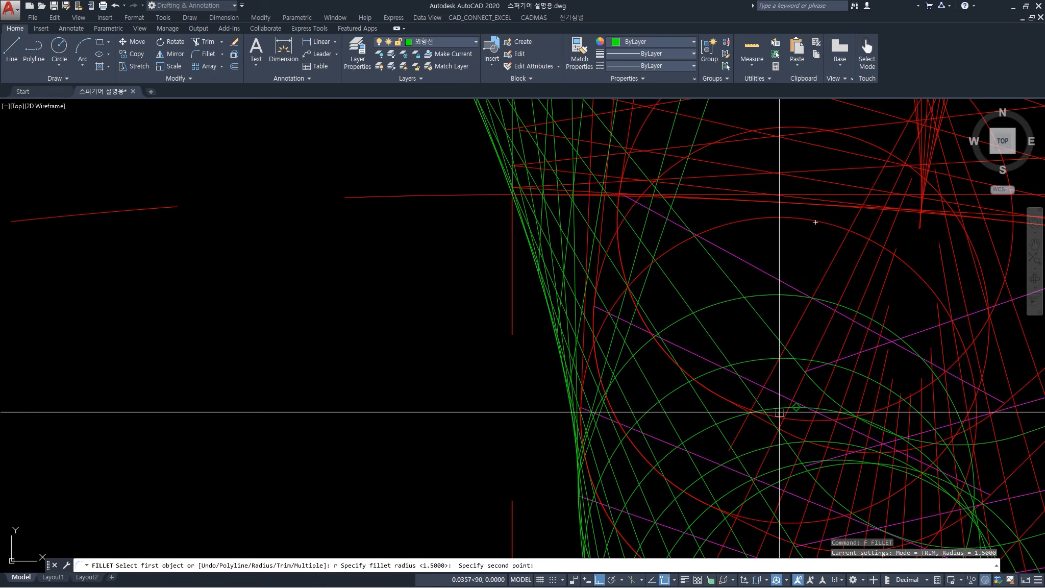
click(779, 218)
scroll(789, 281, down, 5)
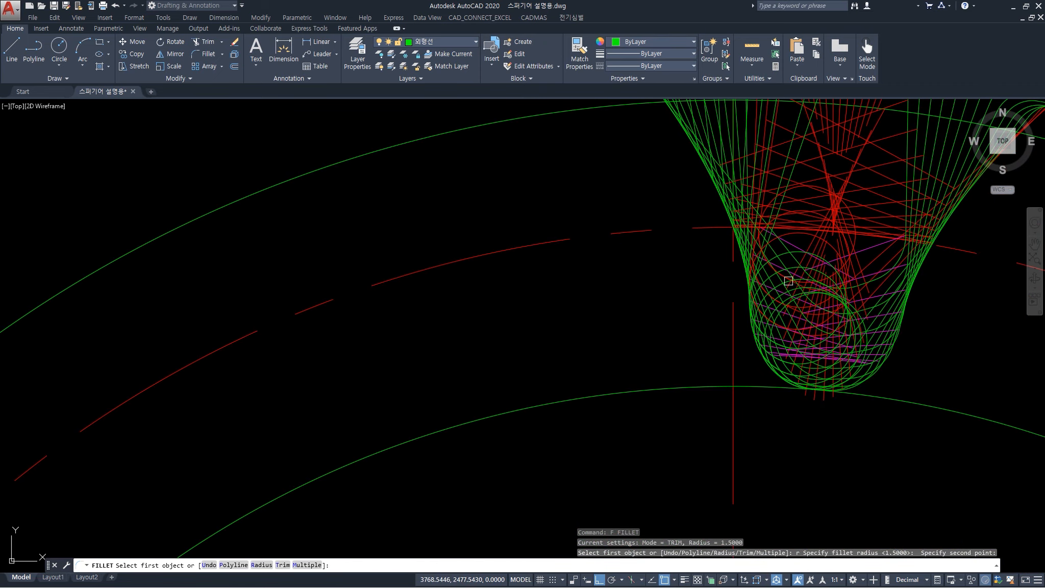
Step: Fillet the root circle with the lower end of the tooth's root curve, using the picked radius
scroll(648, 359, down, 4)
scroll(428, 339, up, 8)
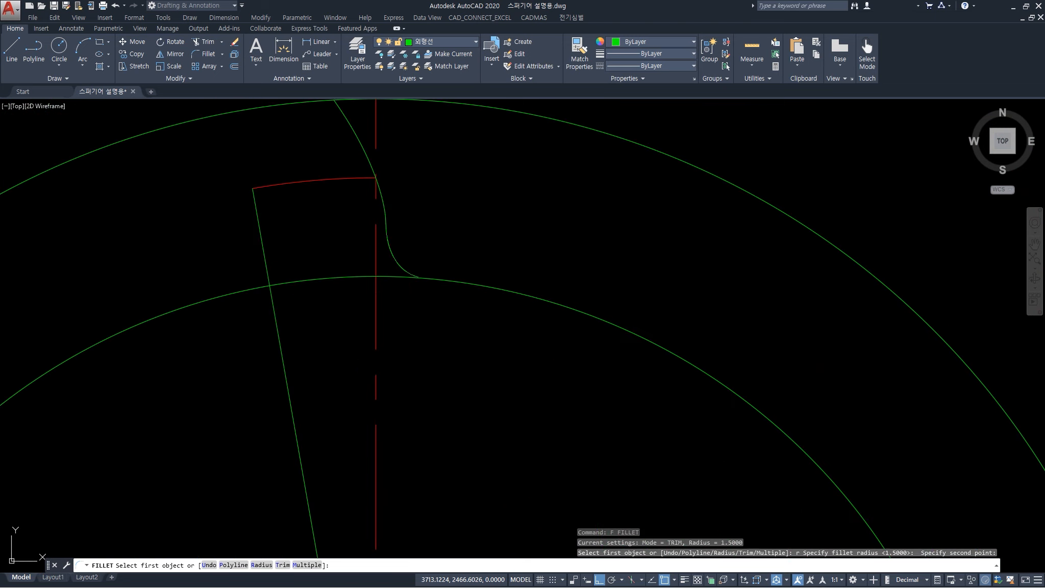
middle_drag(425, 261, 491, 404)
scroll(491, 401, up, 3)
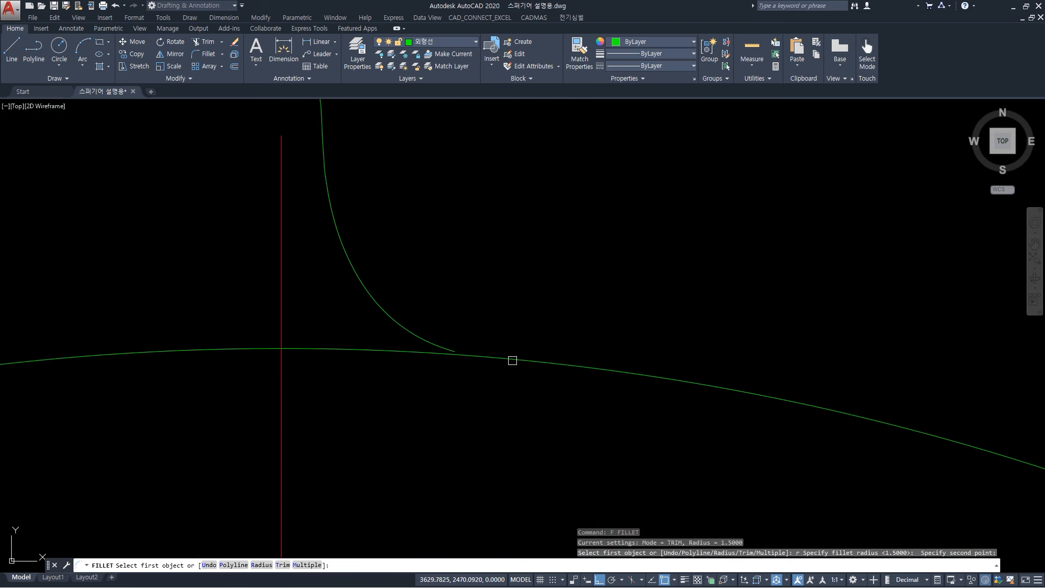
click(521, 361)
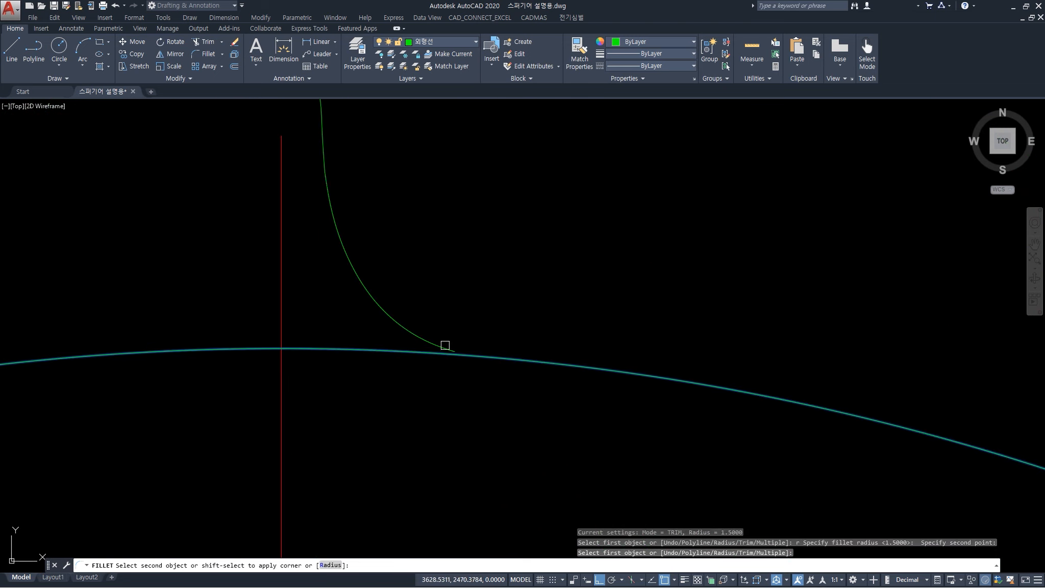
scroll(445, 344, up, 4)
click(447, 356)
scroll(607, 473, down, 5)
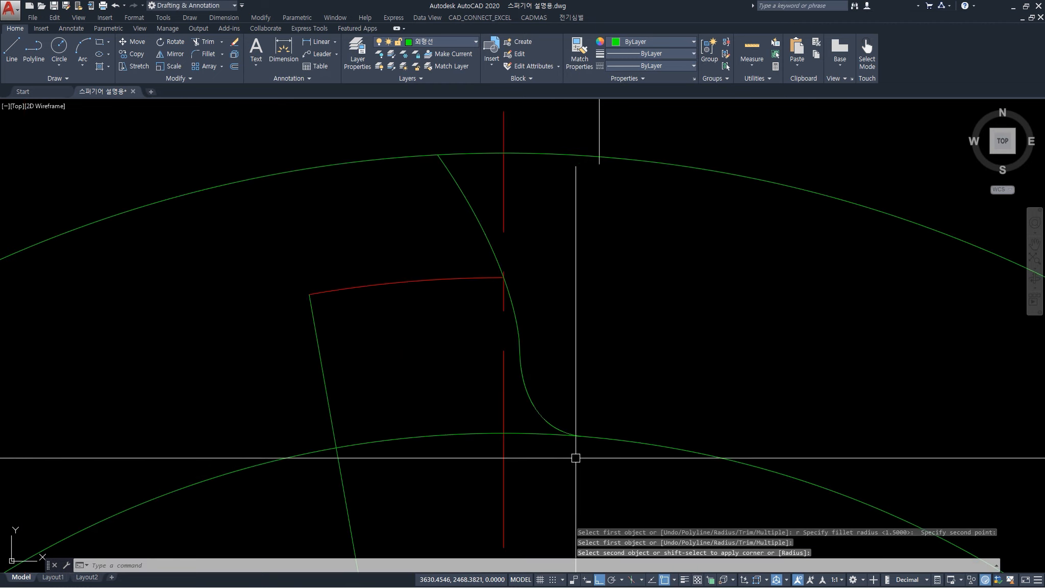
scroll(579, 454, up, 5)
scroll(831, 396, down, 5)
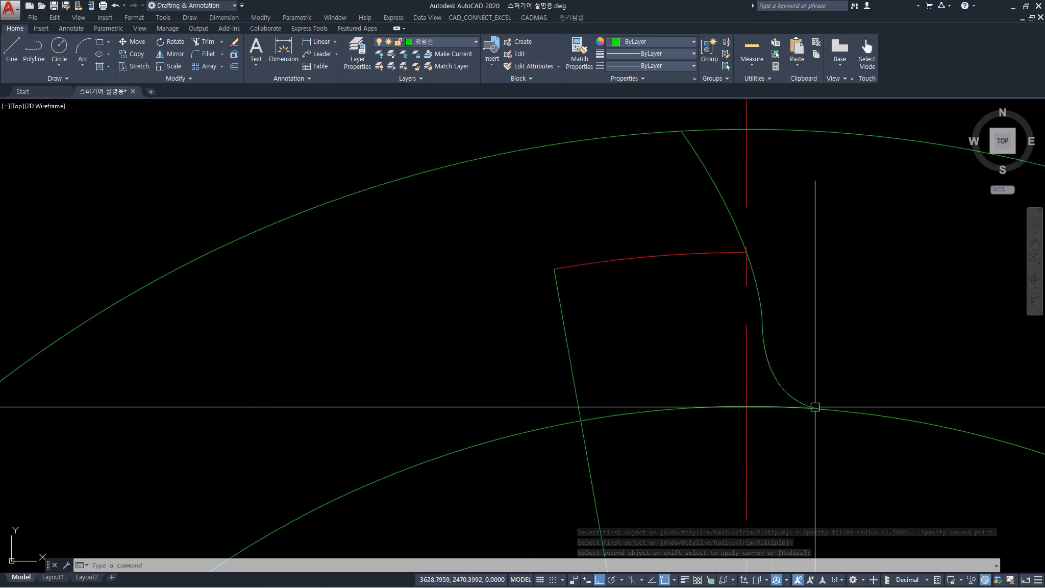
scroll(612, 434, down, 3)
key(Escape)
key(Escape)
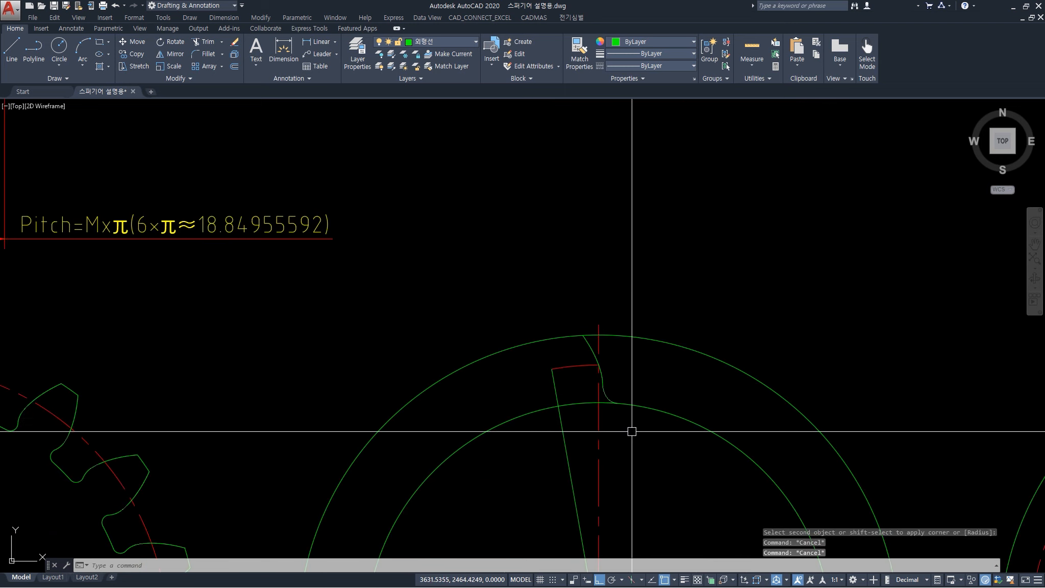
Step: Mirror the flank, root curve and fillet about the line from the gear center to the pitch arc's midpoint, keeping the originals
middle_drag(646, 427, 579, 343)
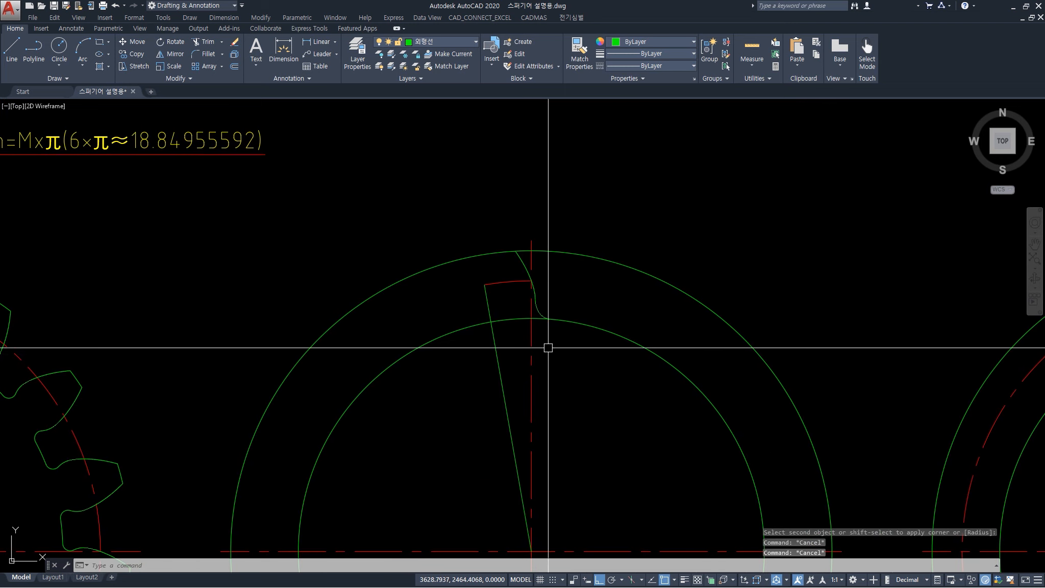
text(mi)
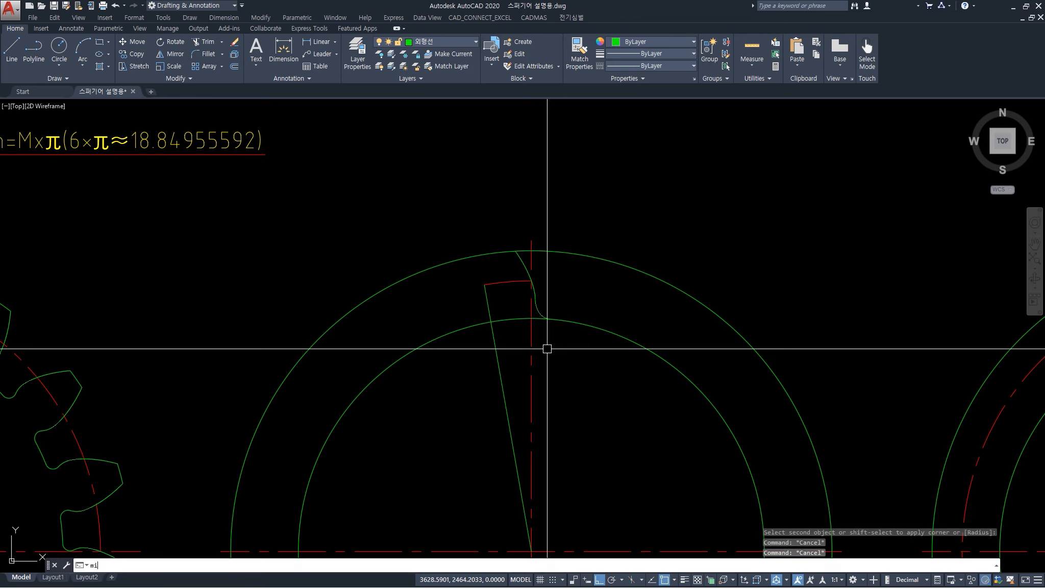
key(Return)
click(503, 226)
click(598, 346)
key(Return)
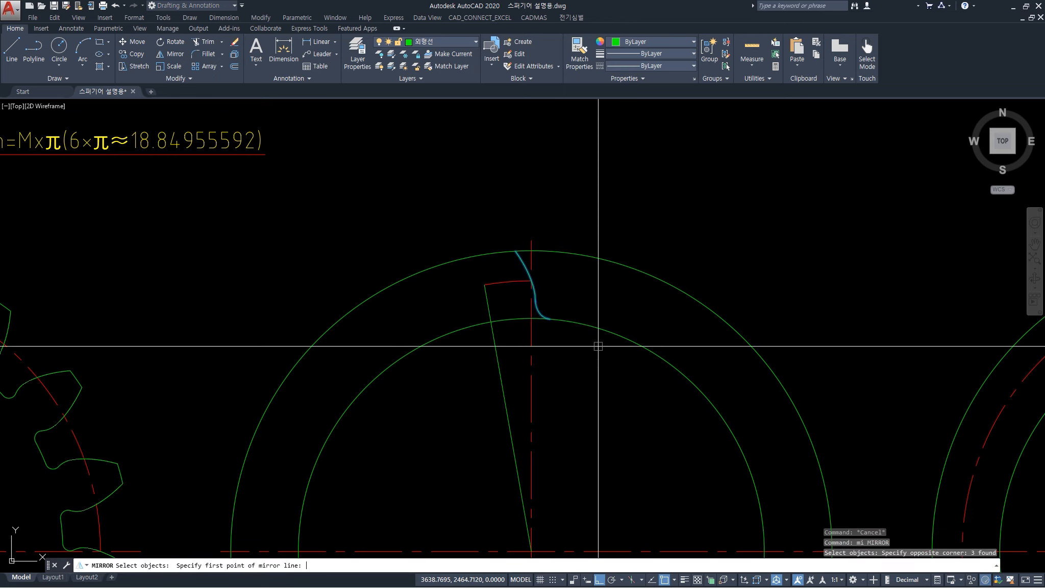
scroll(599, 349, down, 4)
scroll(555, 349, up, 4)
click(542, 408)
scroll(530, 343, down, 2)
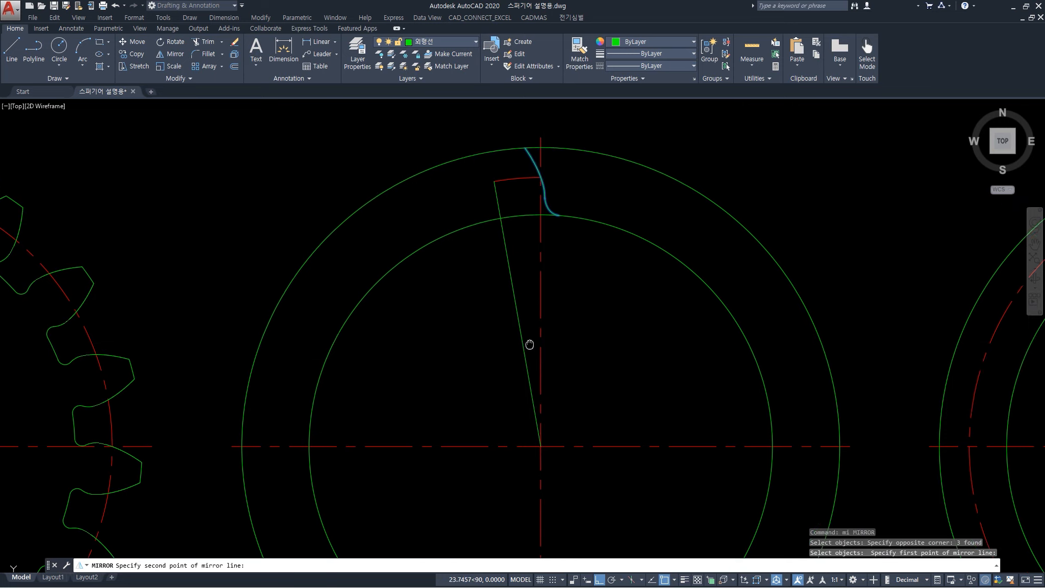
scroll(508, 280, up, 2)
click(514, 266)
key(Return)
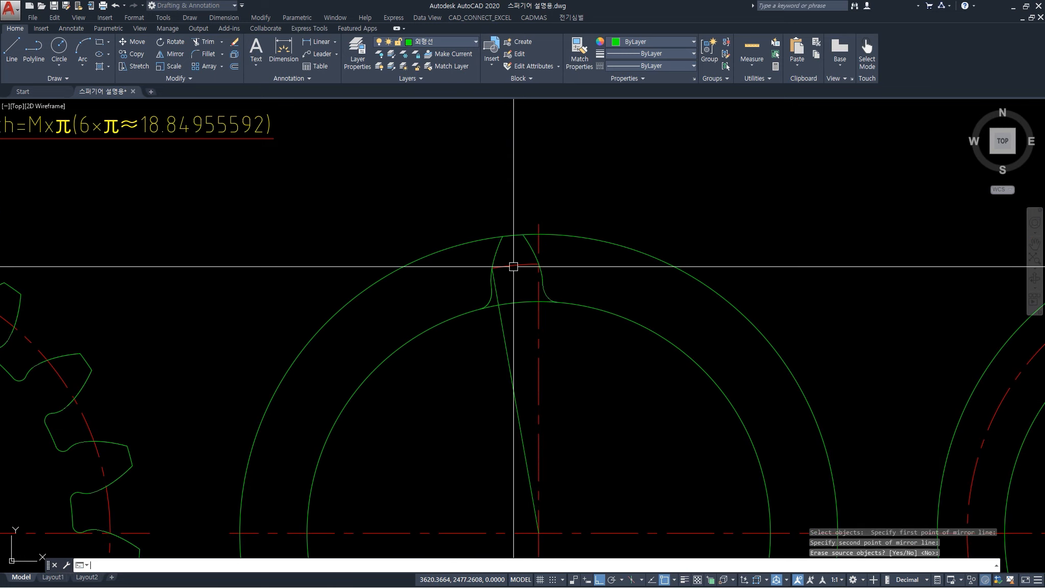
key(Escape)
Step: Erase the slanted radial line between the gear center and the end of the pitch arc
click(511, 351)
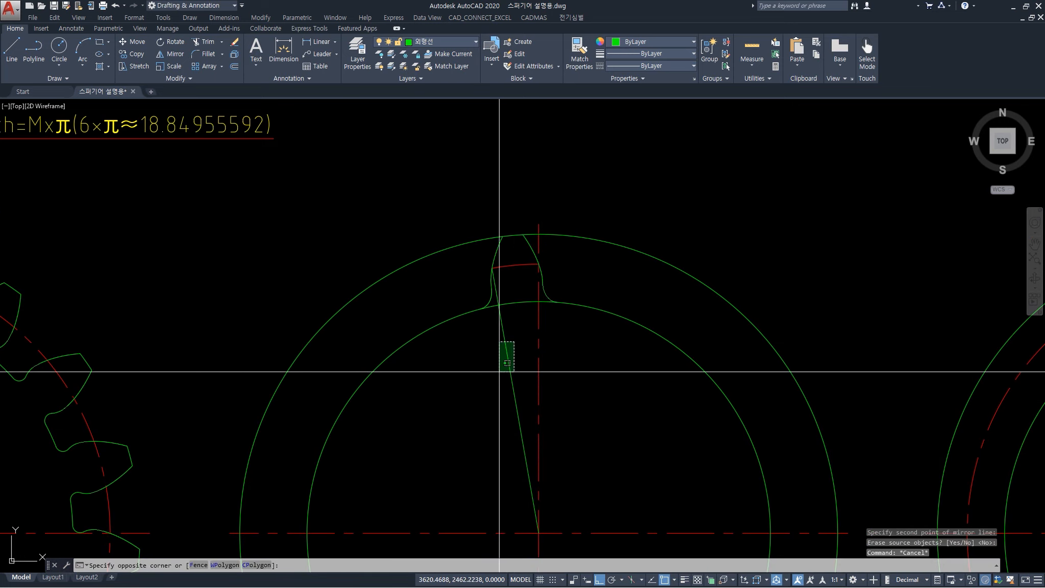
click(495, 379)
key(Delete)
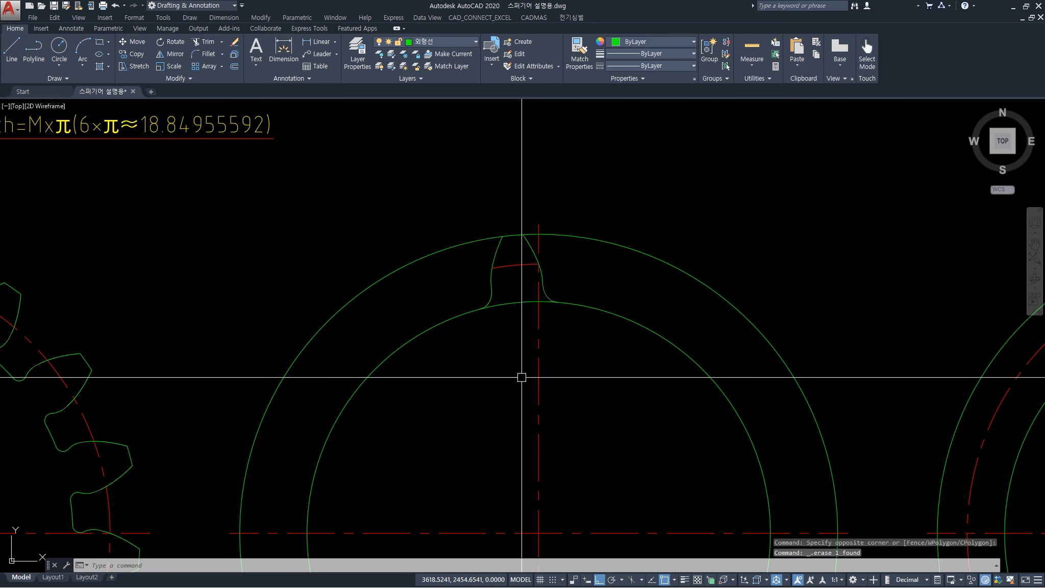
Step: Trim the outer circle down to the tooth tip, using the two flank curves as cutting edges
scroll(510, 367, down, 3)
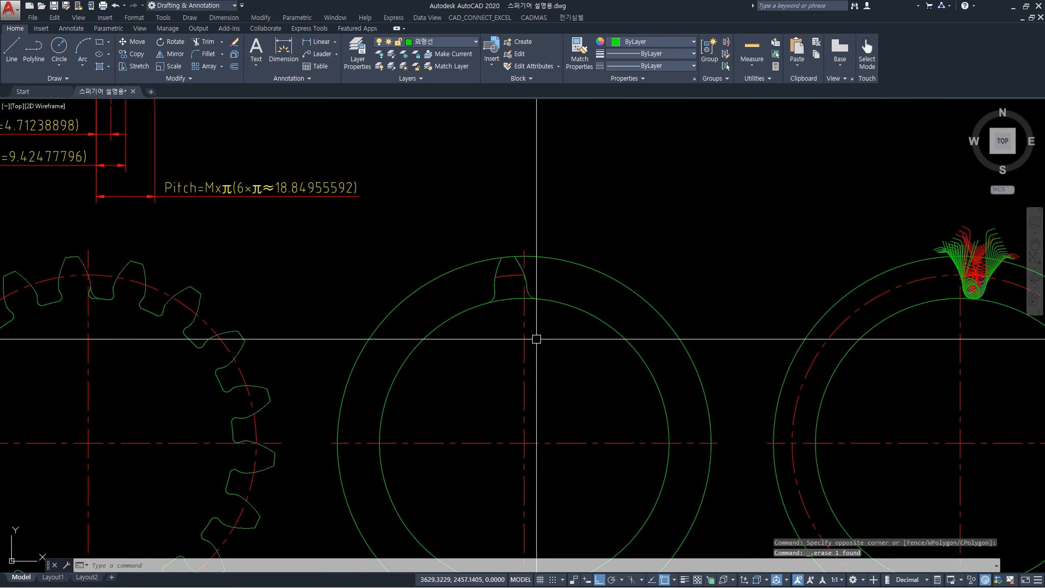
text(tr)
key(Escape)
key(Escape)
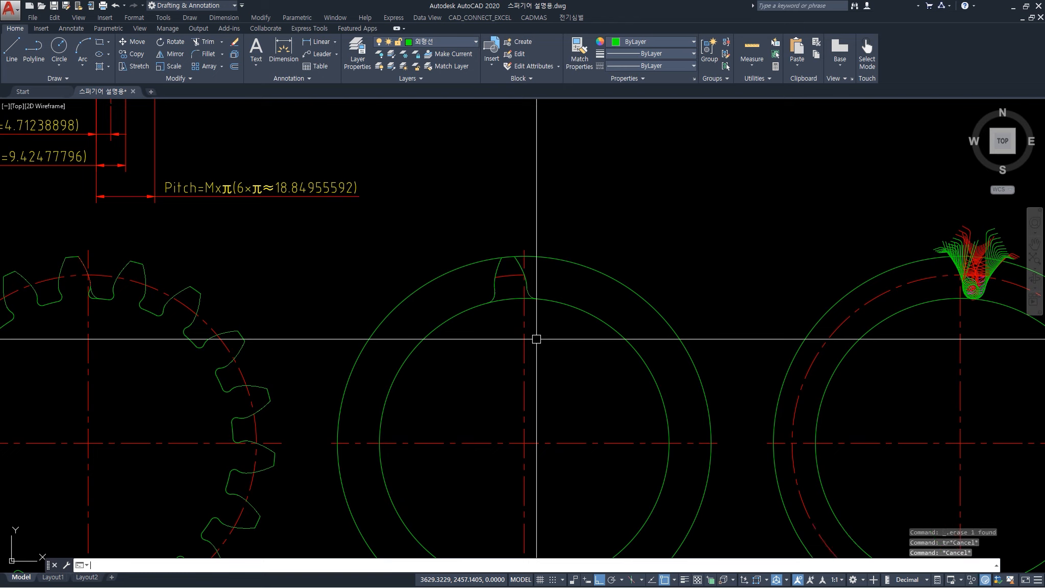
text(tr)
key(Return)
scroll(511, 283, up, 4)
click(481, 242)
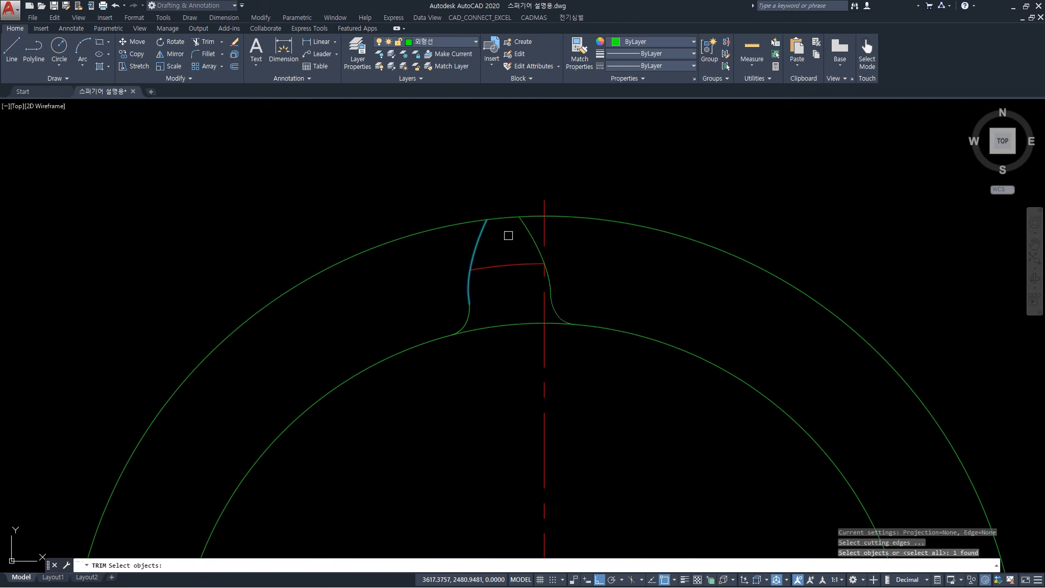
click(528, 233)
key(Return)
click(468, 223)
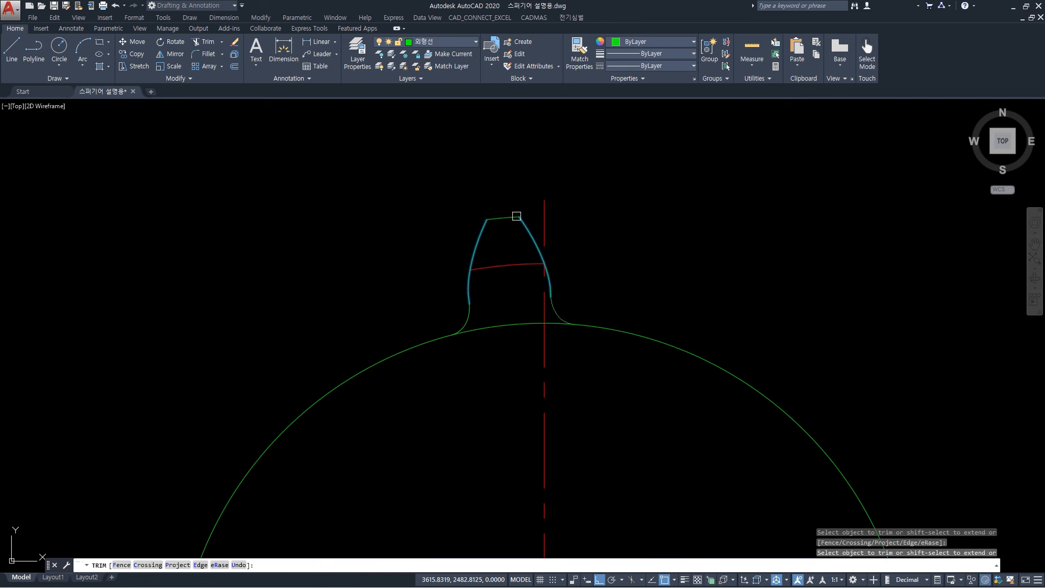
key(Escape)
scroll(606, 273, down, 2)
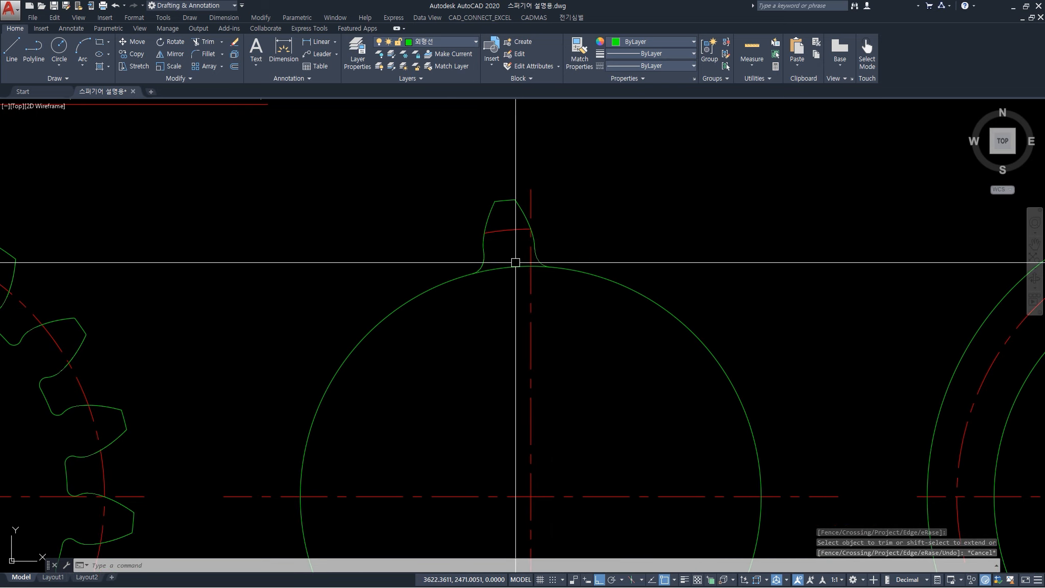
Step: Close the red pitch arc across the tooth into a full circle with Join
text(j)
key(space)
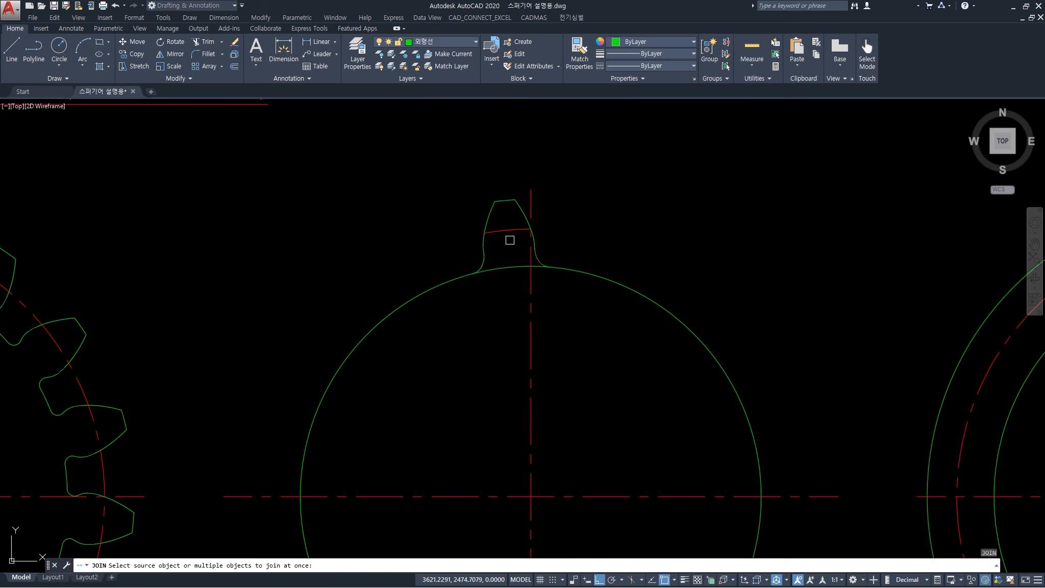
click(507, 230)
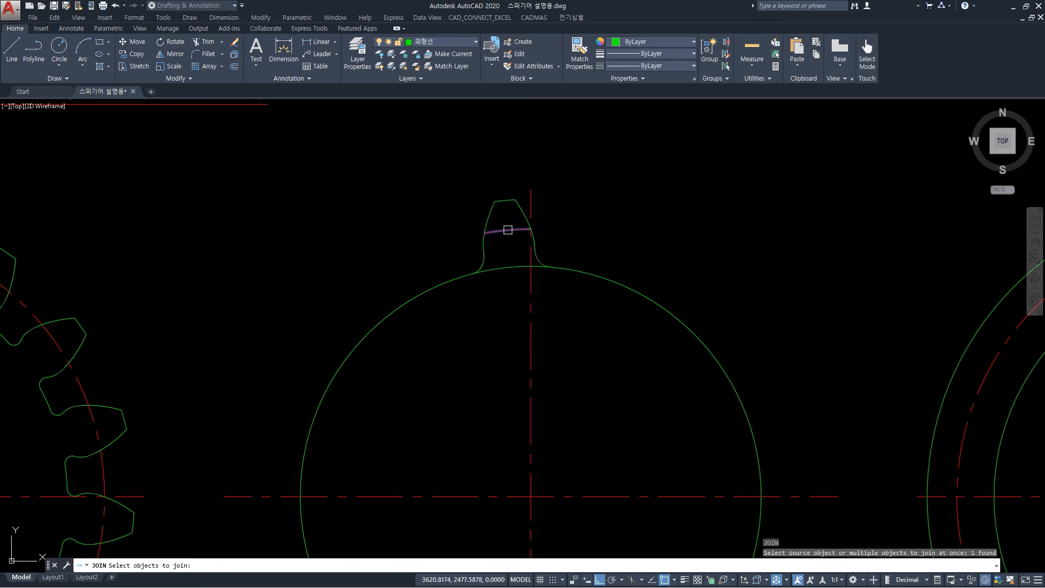
key(space)
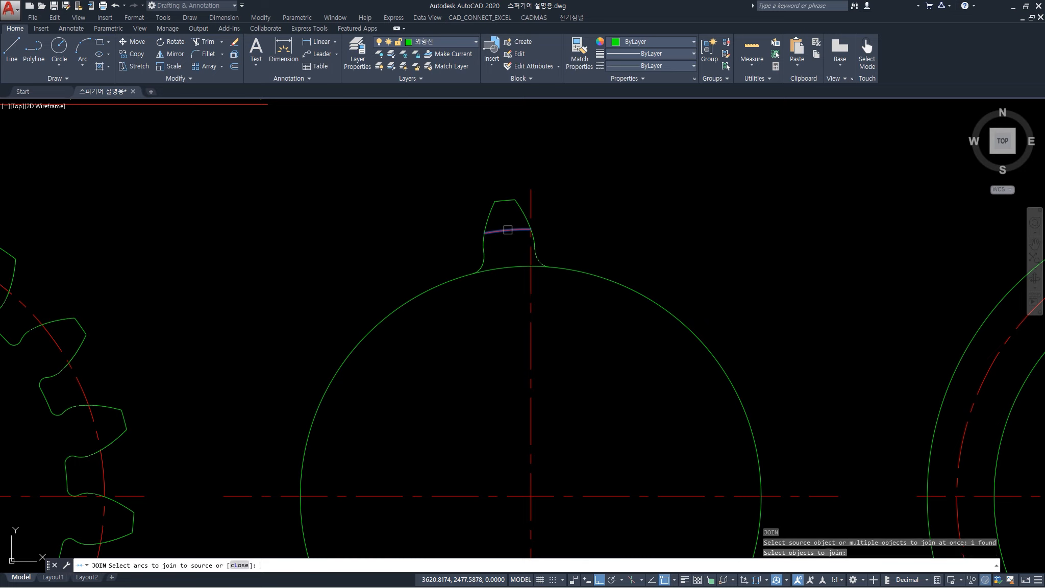
text(l)
key(Return)
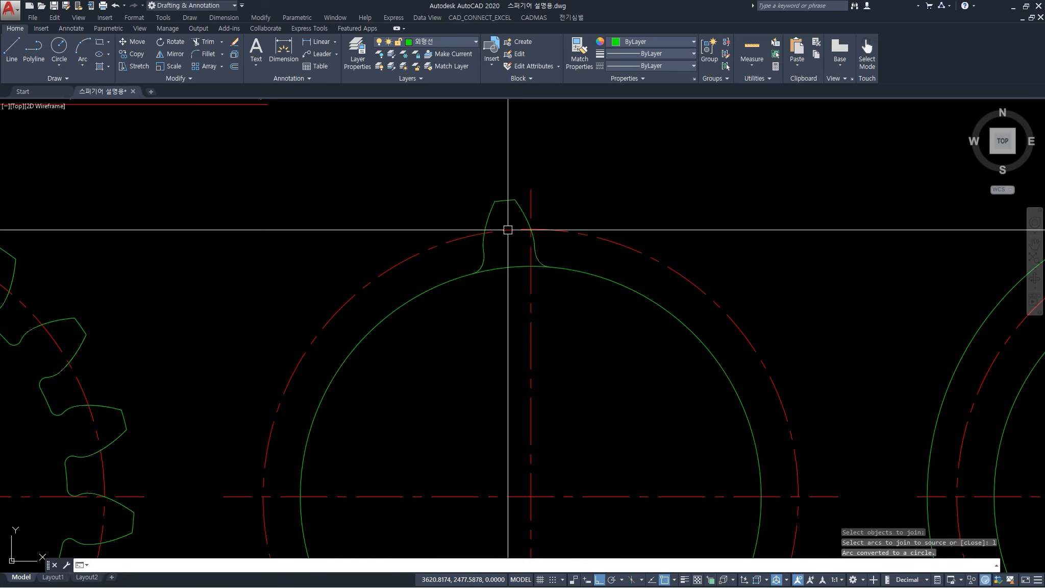
Step: Create a polar array of the complete tooth profile around the center of the gear's pitch circle
text(ar)
key(Return)
click(433, 178)
click(556, 276)
key(Return)
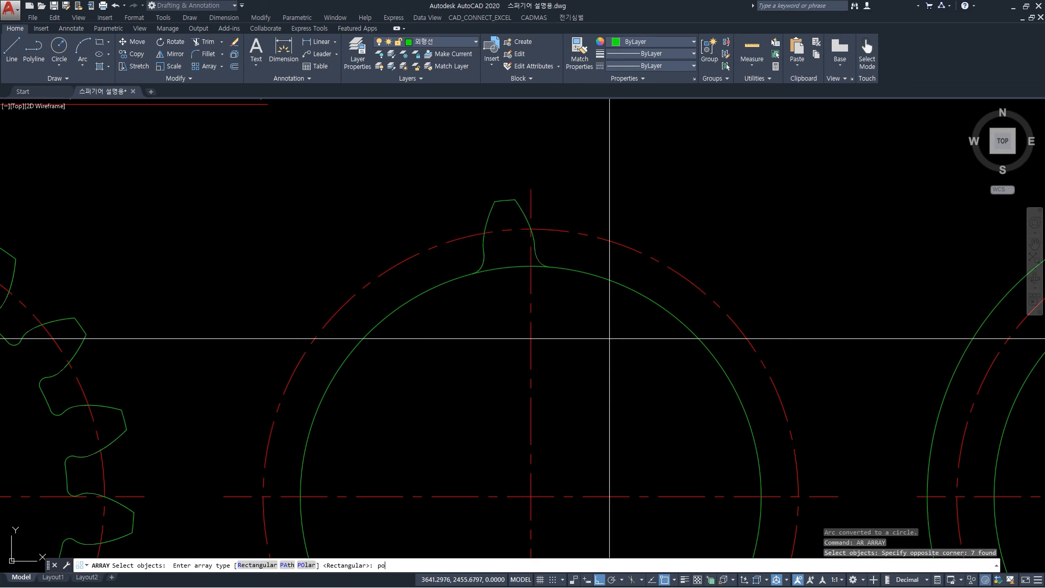
text(po)
key(Return)
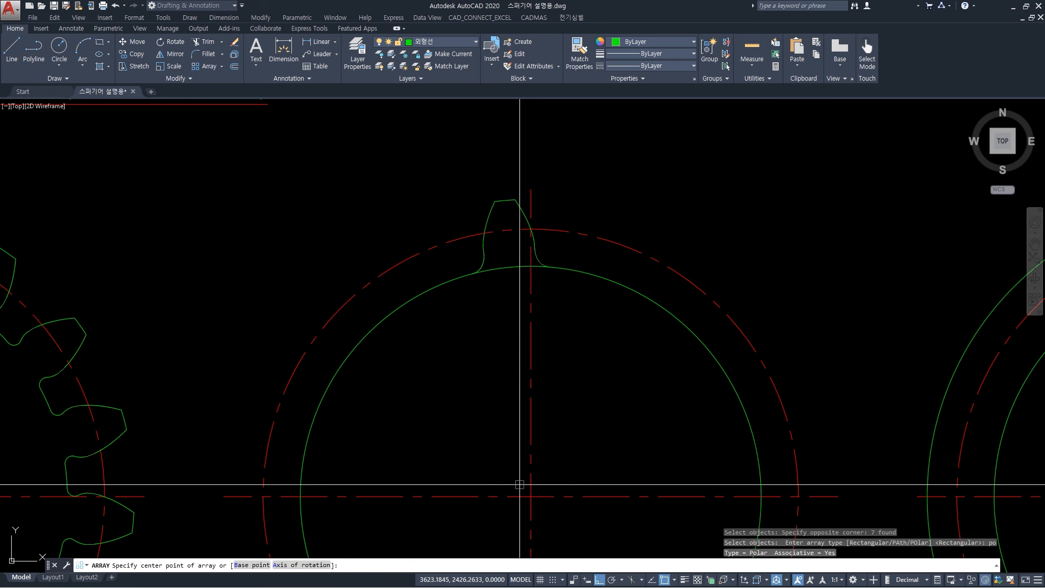
click(531, 495)
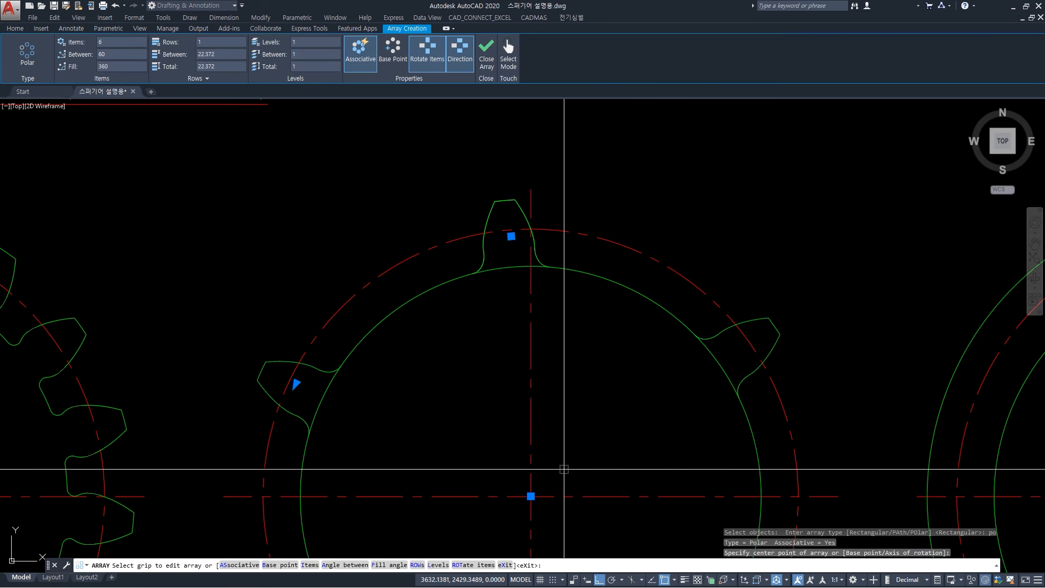
Step: Set the polar tooth array to 18 items and finish the array
text(i)
key(Return)
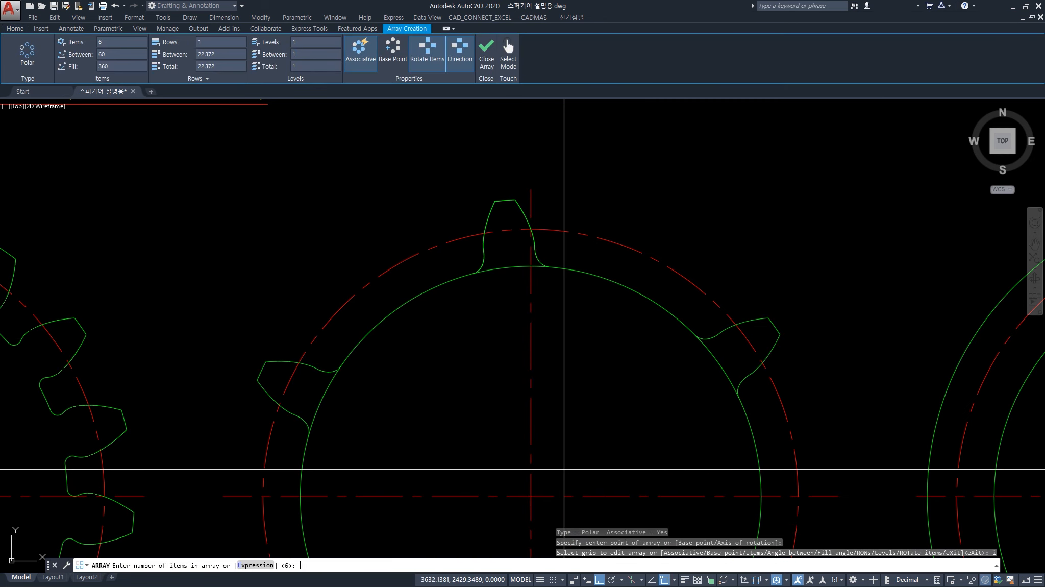
text(18)
key(Return)
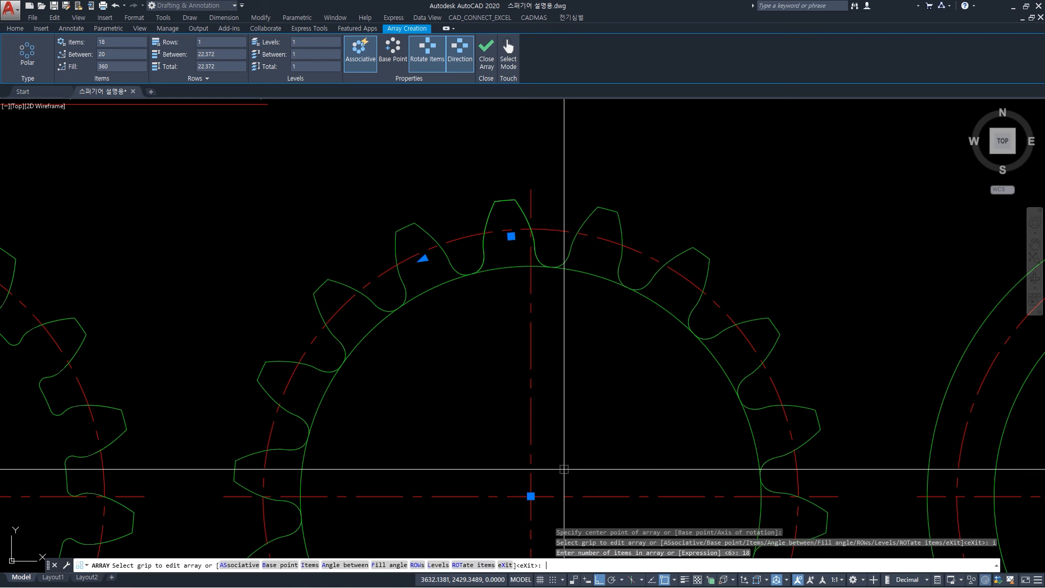
key(Escape)
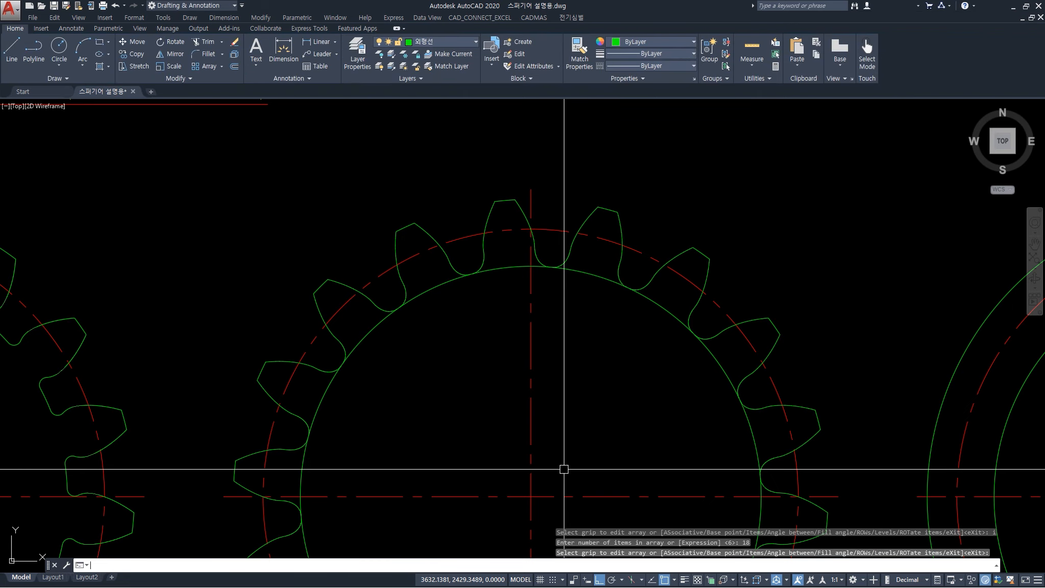
Step: Trim the root circle beneath the teeth, using all objects as cutting edges, so only the arcs between teeth remain
scroll(564, 468, down, 4)
middle_drag(564, 468, 534, 388)
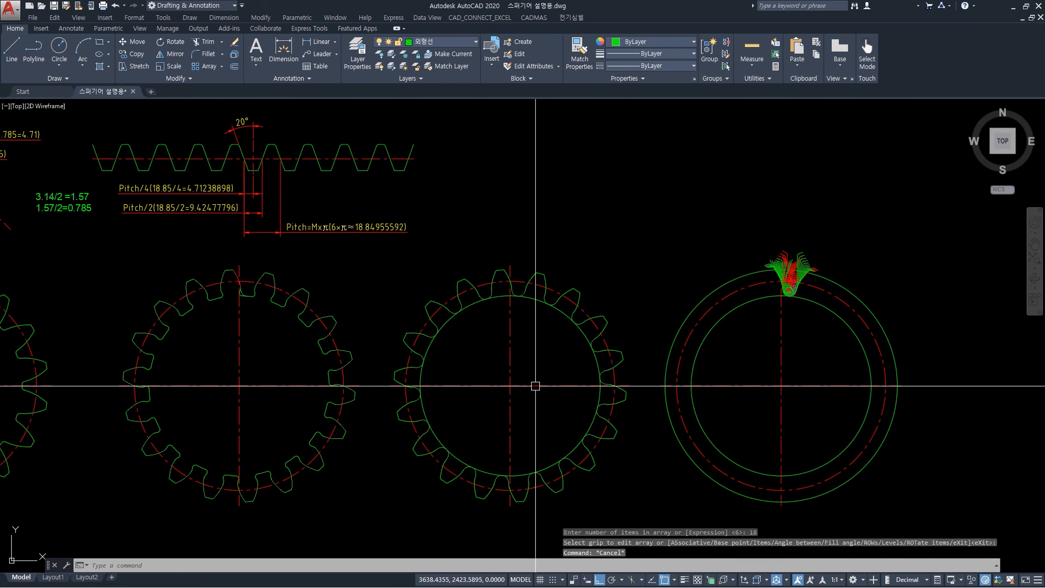
scroll(535, 390, up, 5)
scroll(536, 406, down, 3)
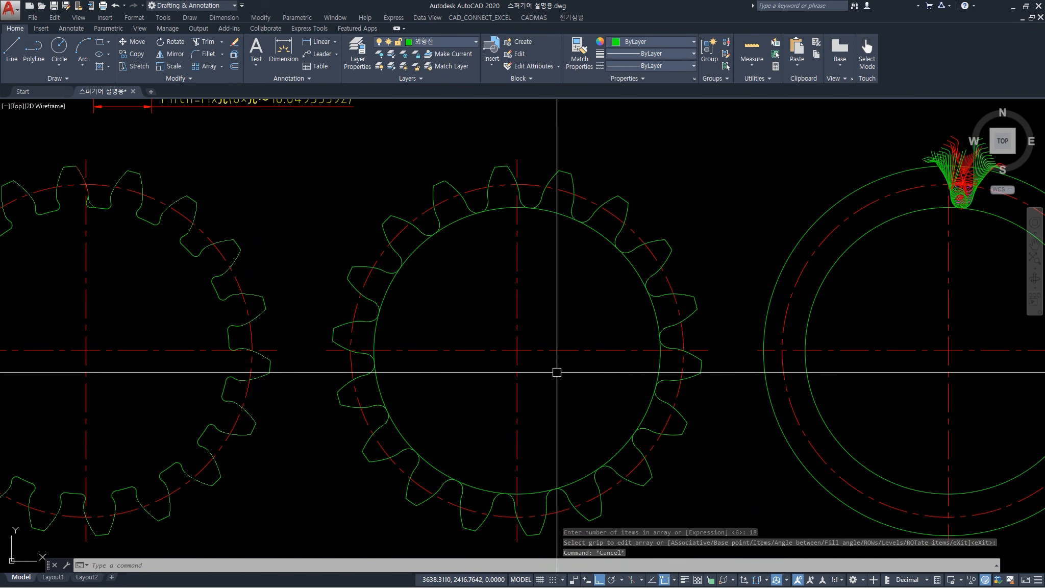
text(tr)
key(Return)
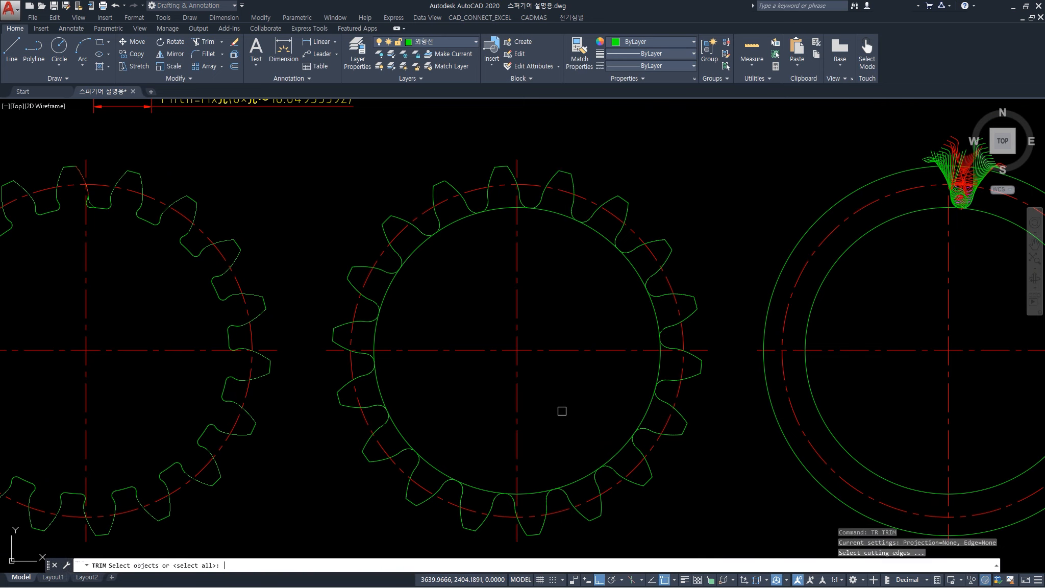
key(Return)
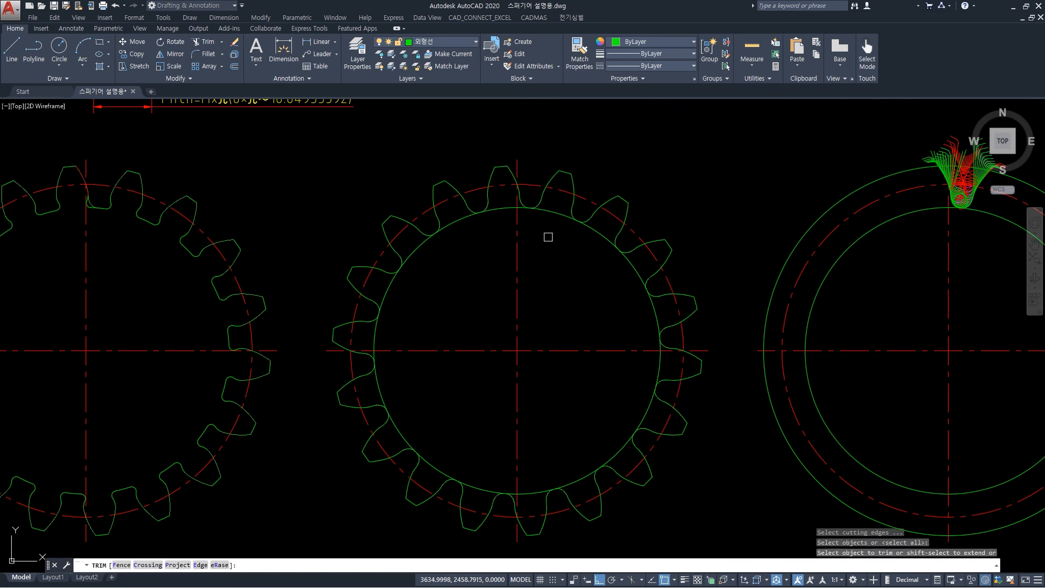
click(550, 212)
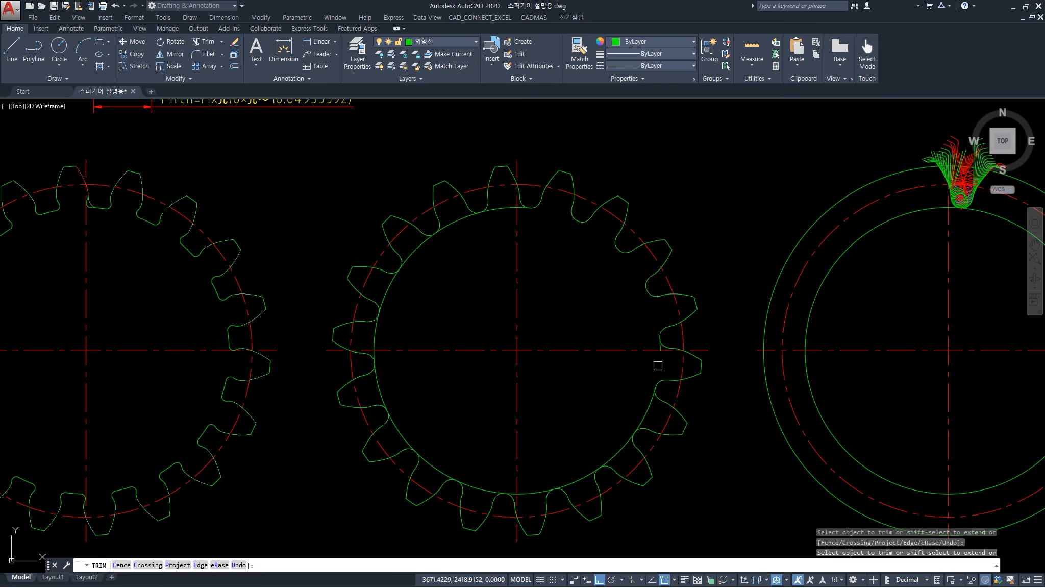
scroll(658, 365, up, 8)
click(673, 357)
Step: Erase the two selected leftover flank and root curves overlapping the tooth gap on the neighboring gear
scroll(670, 362, down, 4)
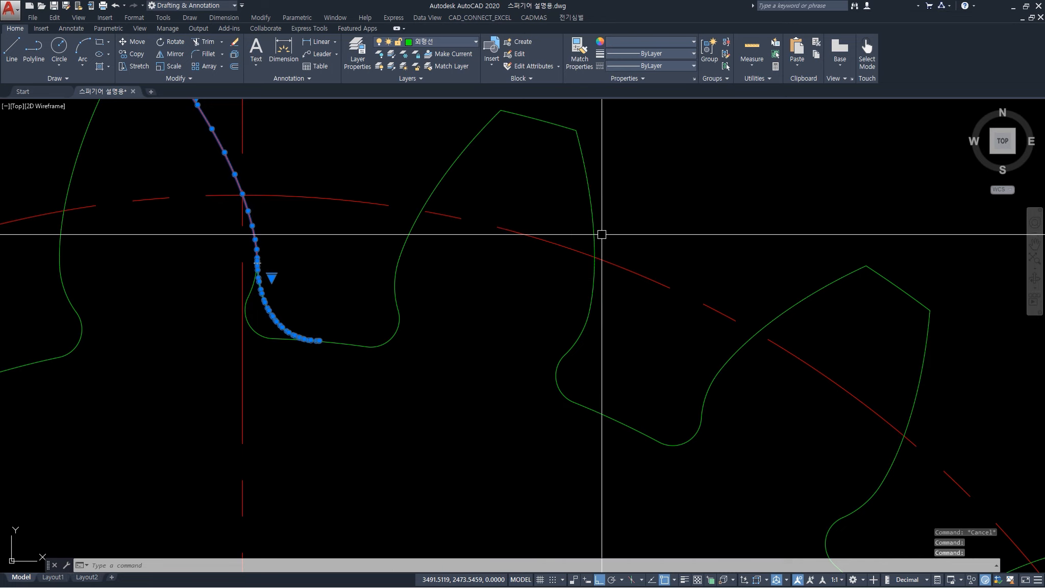
key(Delete)
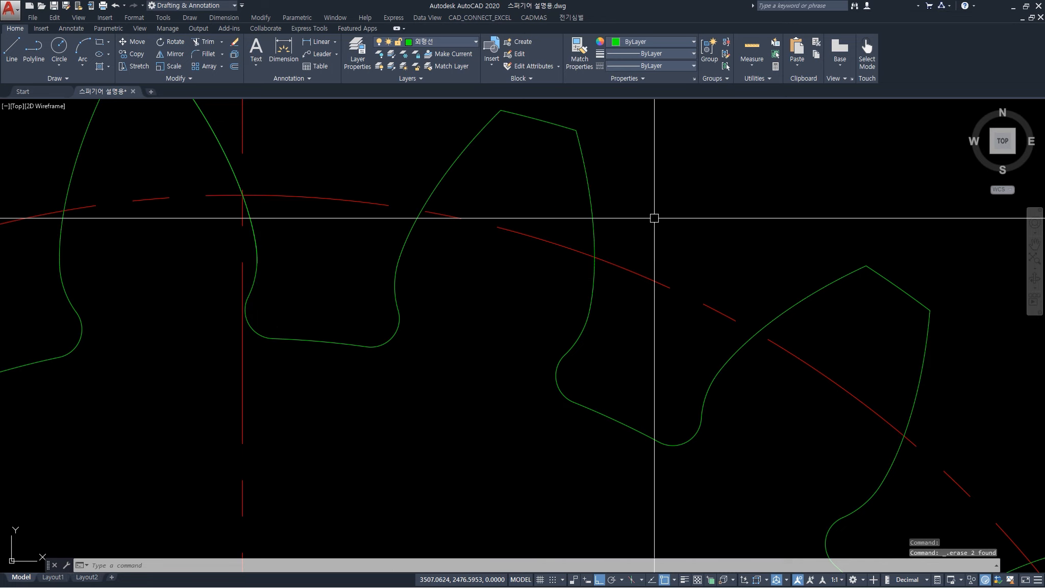
Step: Copy the finished gear with its center as base point and paste it as a block onto the center of the neighboring gear
scroll(655, 241, down, 4)
scroll(658, 244, down, 10)
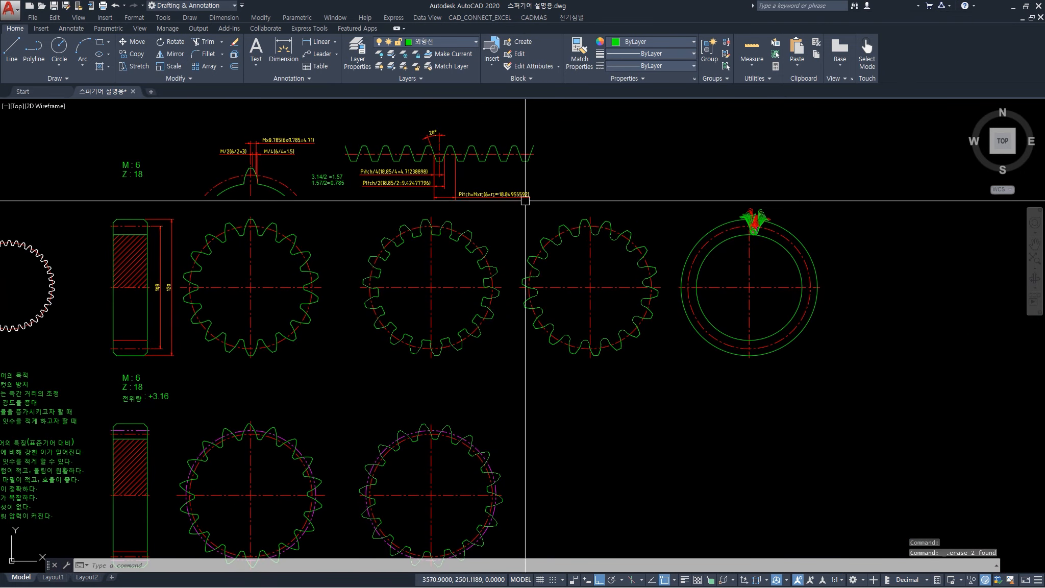
click(514, 212)
click(669, 374)
key(ctrl+shift+c)
click(590, 287)
key(ctrl+shift+v)
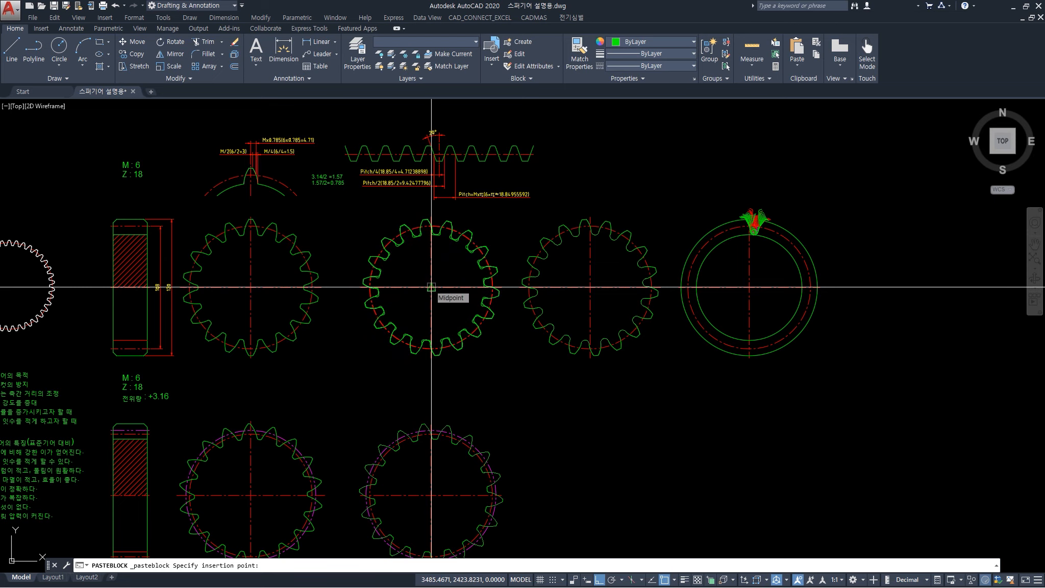
click(431, 287)
Step: Compare the root shapes of the overlaid gears close up and against the separate finished gear
scroll(433, 286, up, 6)
scroll(435, 276, up, 8)
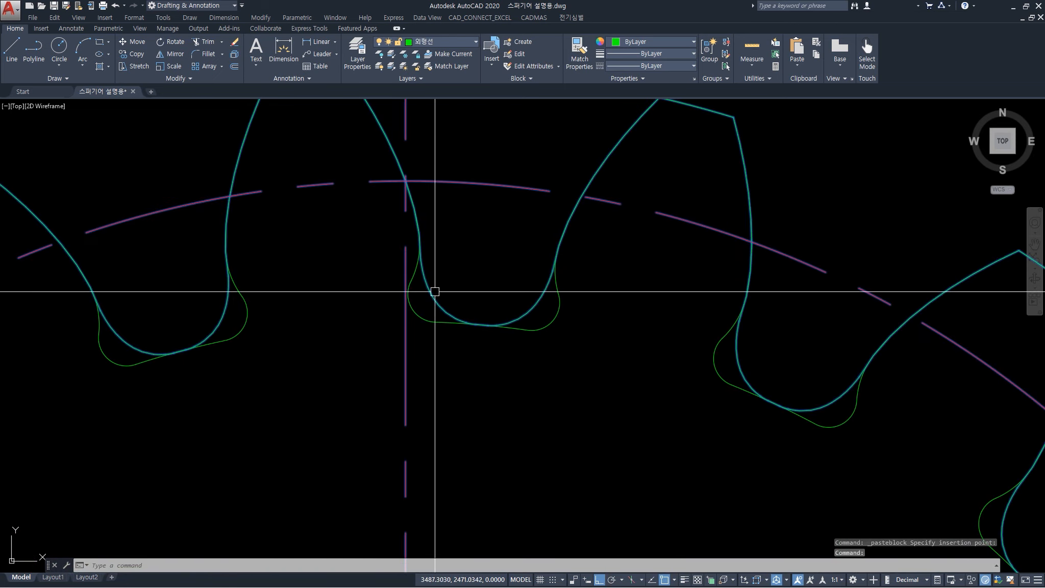
scroll(137, 358, down, 8)
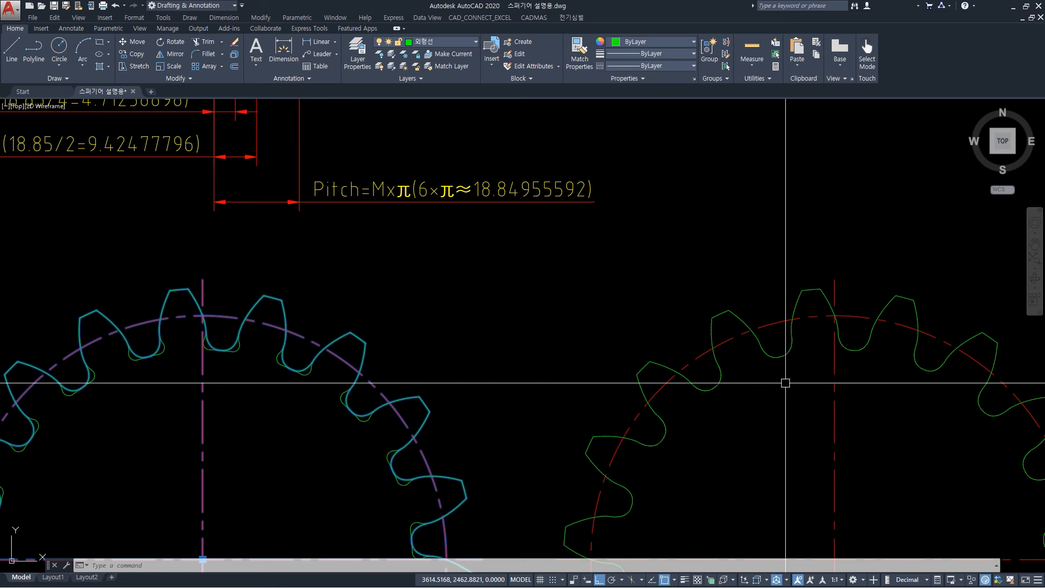
scroll(795, 362, down, 4)
scroll(976, 352, up, 4)
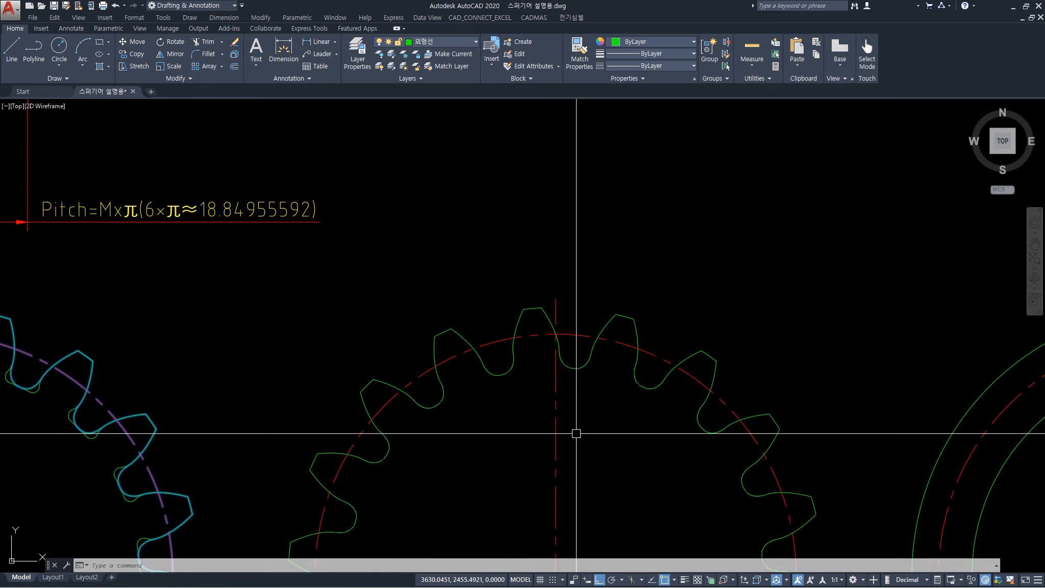
scroll(565, 373, down, 2)
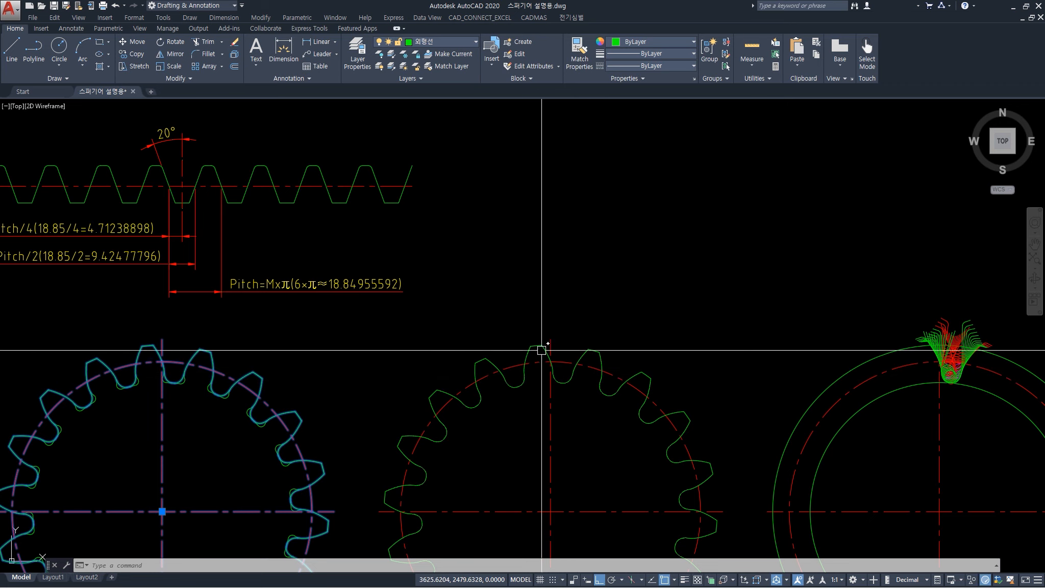
Step: Examine the rack-generated tooth-space curves on the ring beside the gear, at the flanks and root, and then the whole drawing
middle_drag(898, 368, 736, 347)
scroll(781, 342, up, 4)
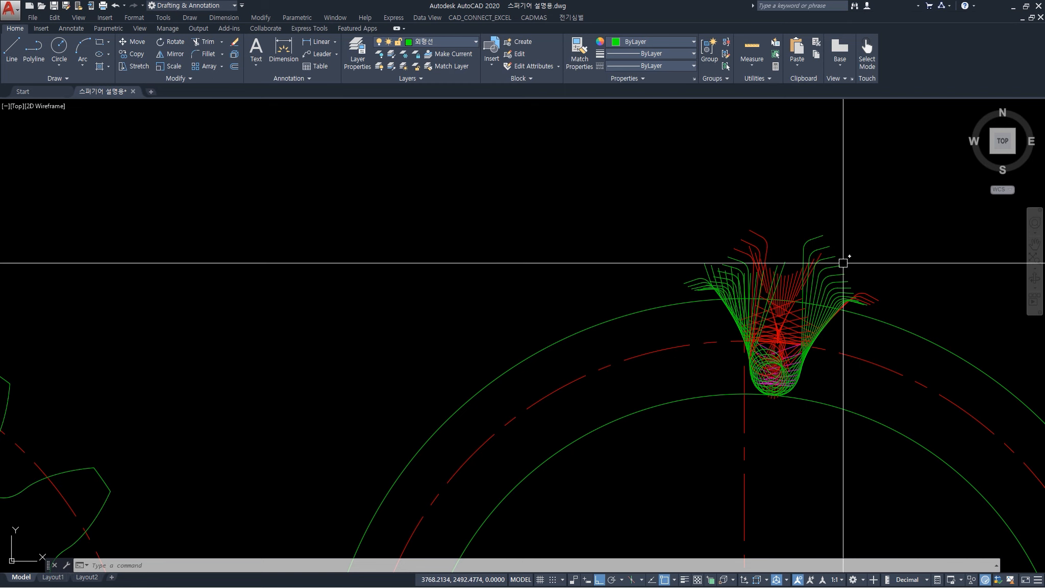
scroll(724, 358, up, 5)
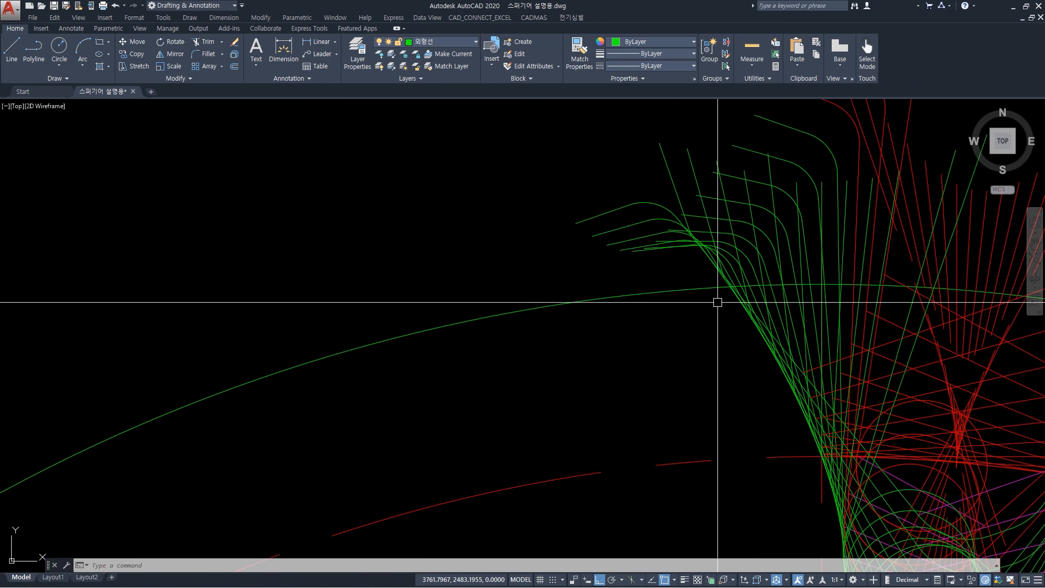
scroll(767, 333, down, 4)
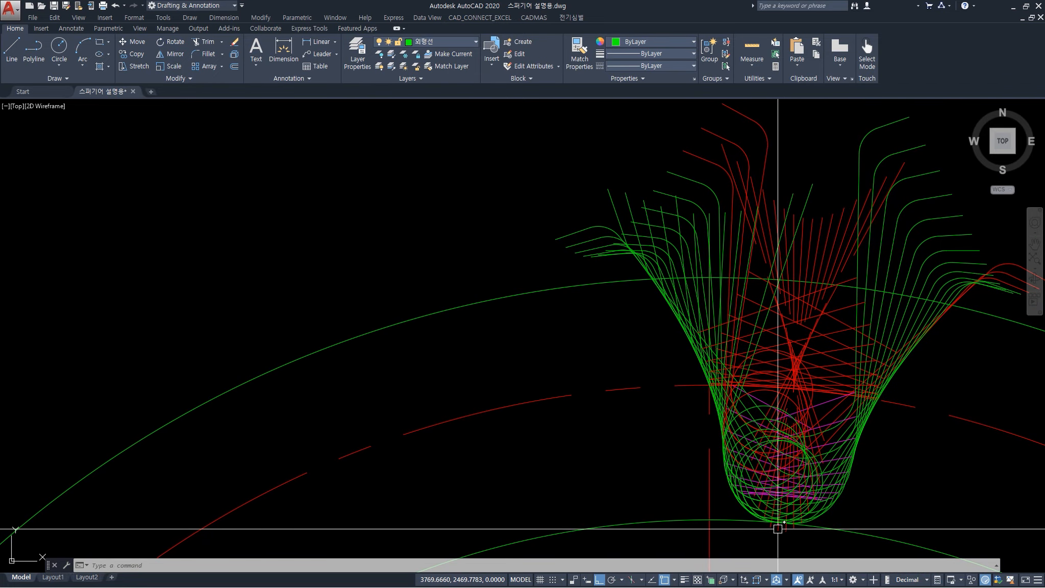
scroll(718, 426, up, 5)
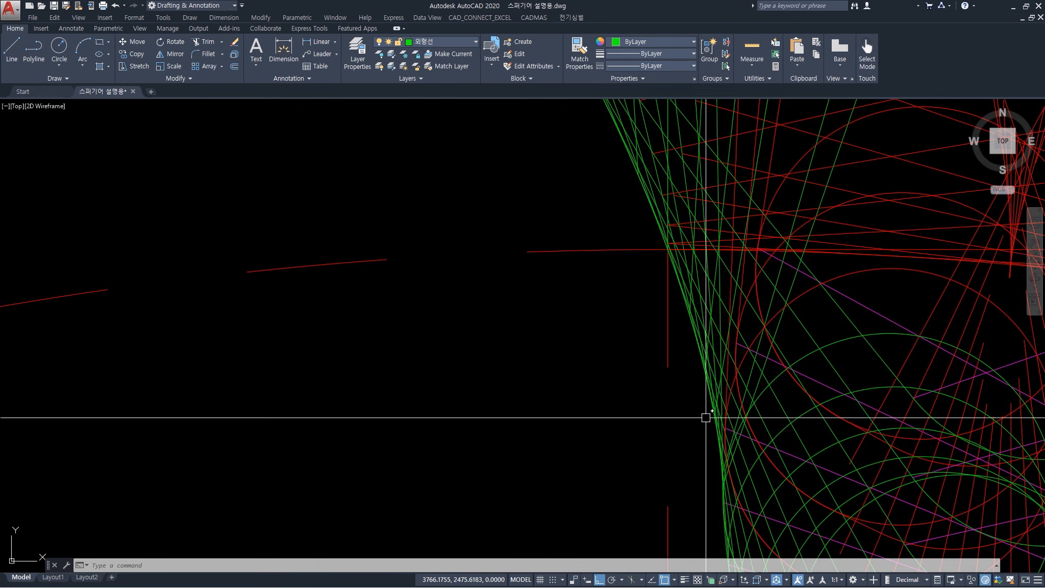
scroll(714, 413, down, 4)
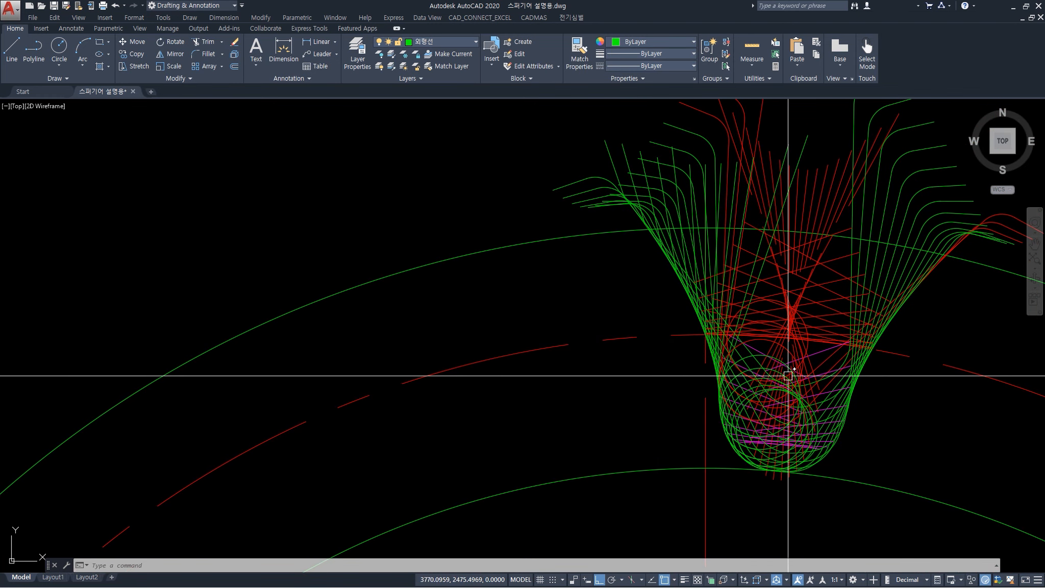
scroll(787, 375, down, 13)
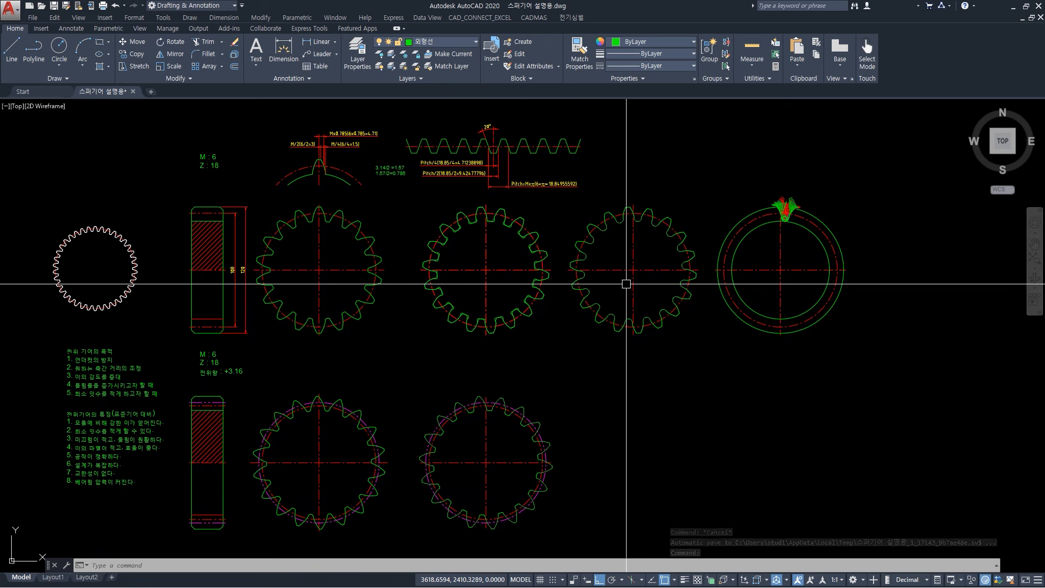